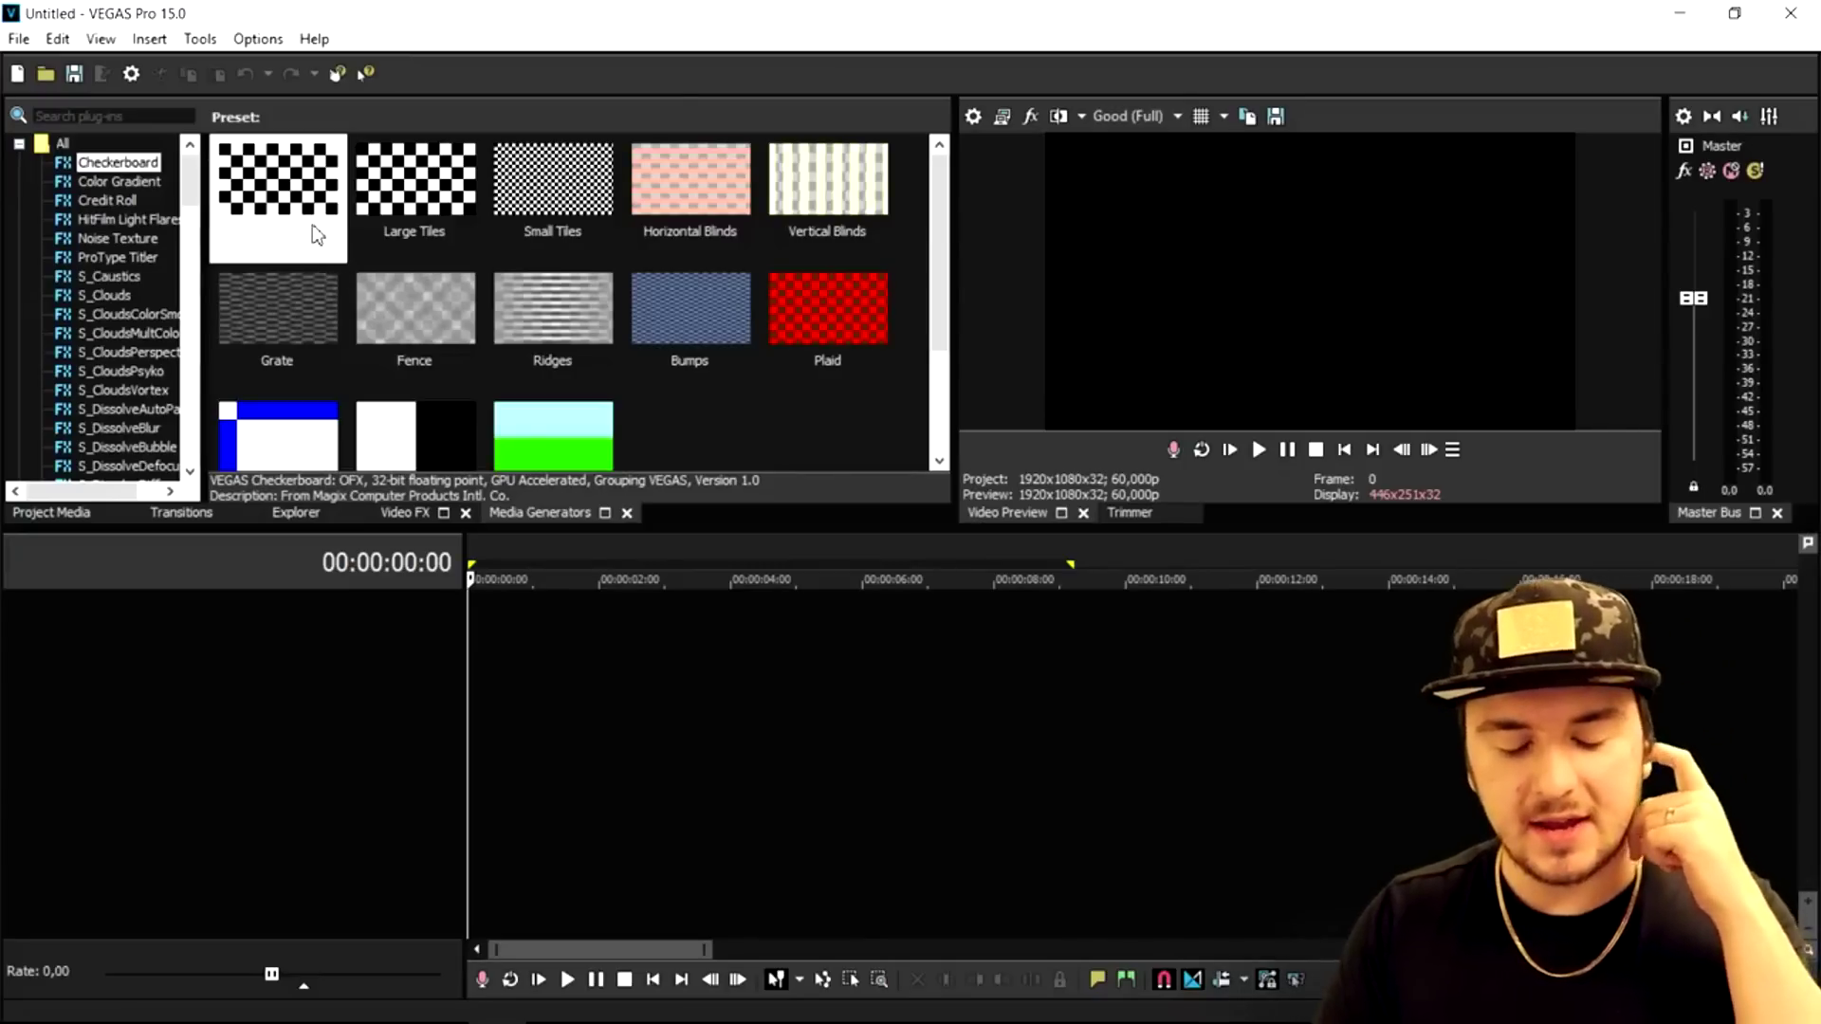
# Place the default Checkerboard preset at the start of the empty timeline and open the project properties.
pyautogui.moveTo(237, 180); pyautogui.dragTo(477, 697)
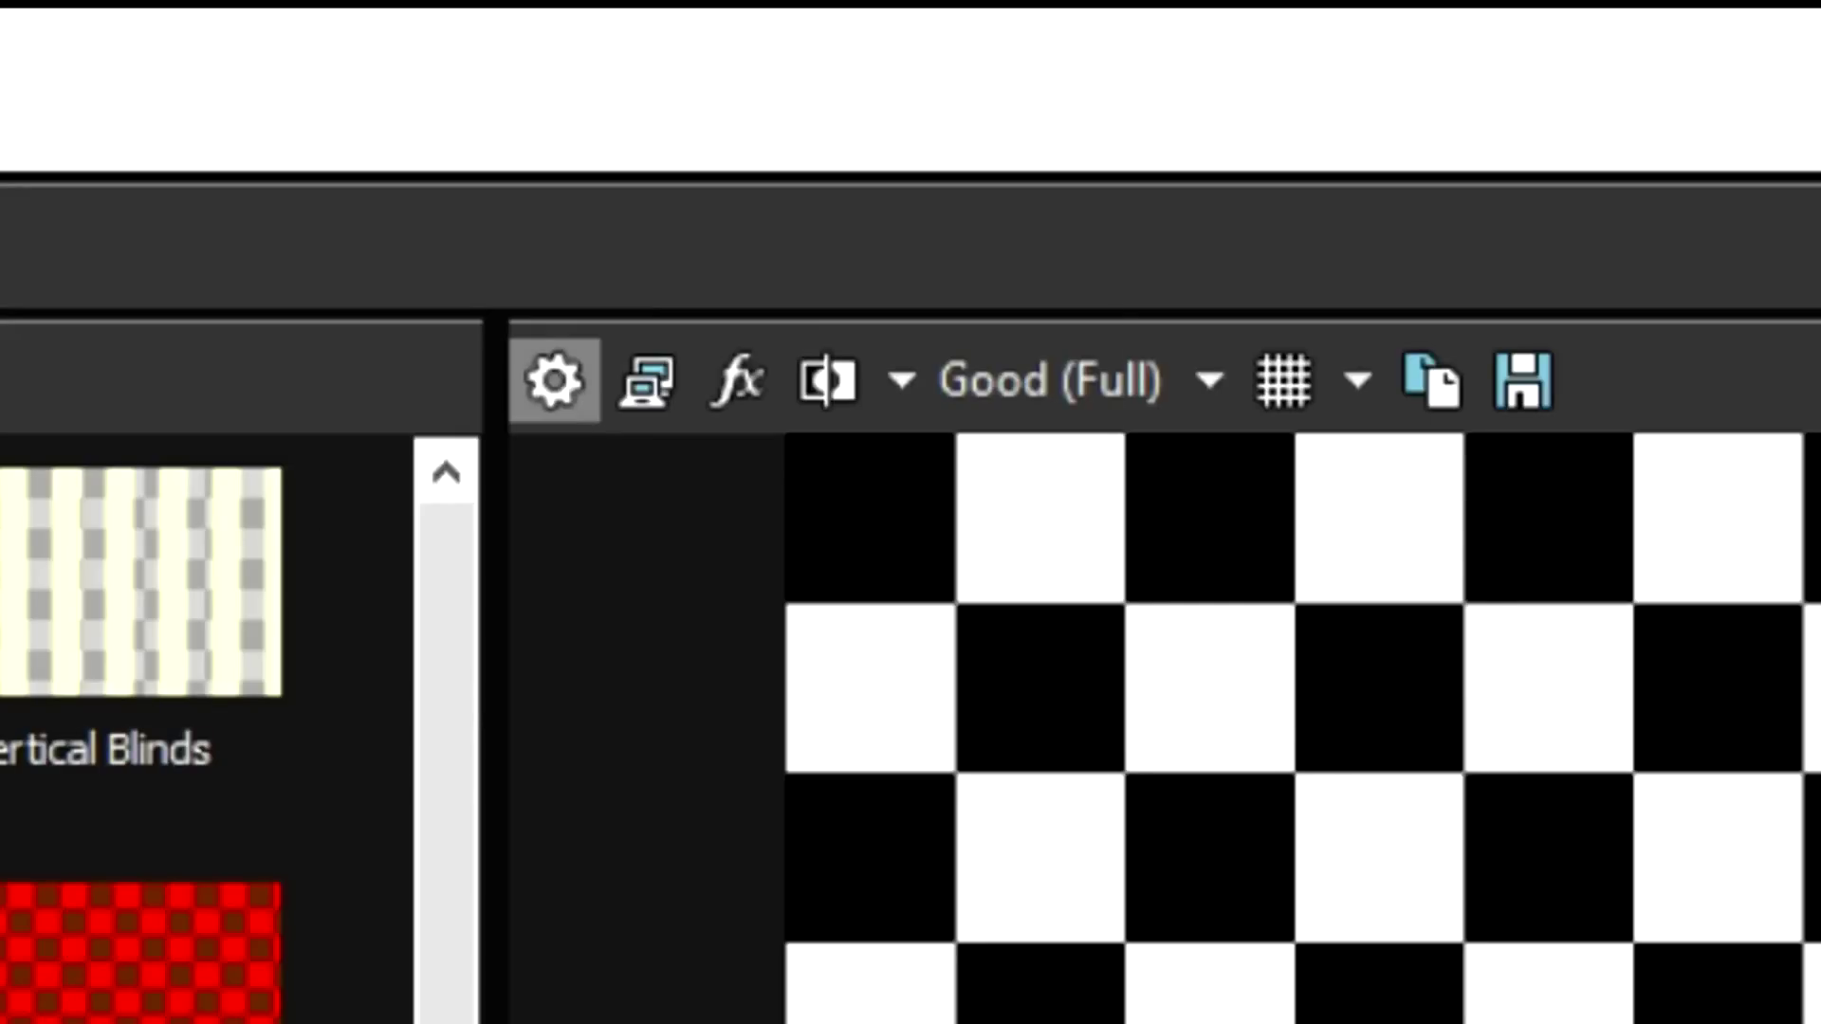
pyautogui.click(554, 380)
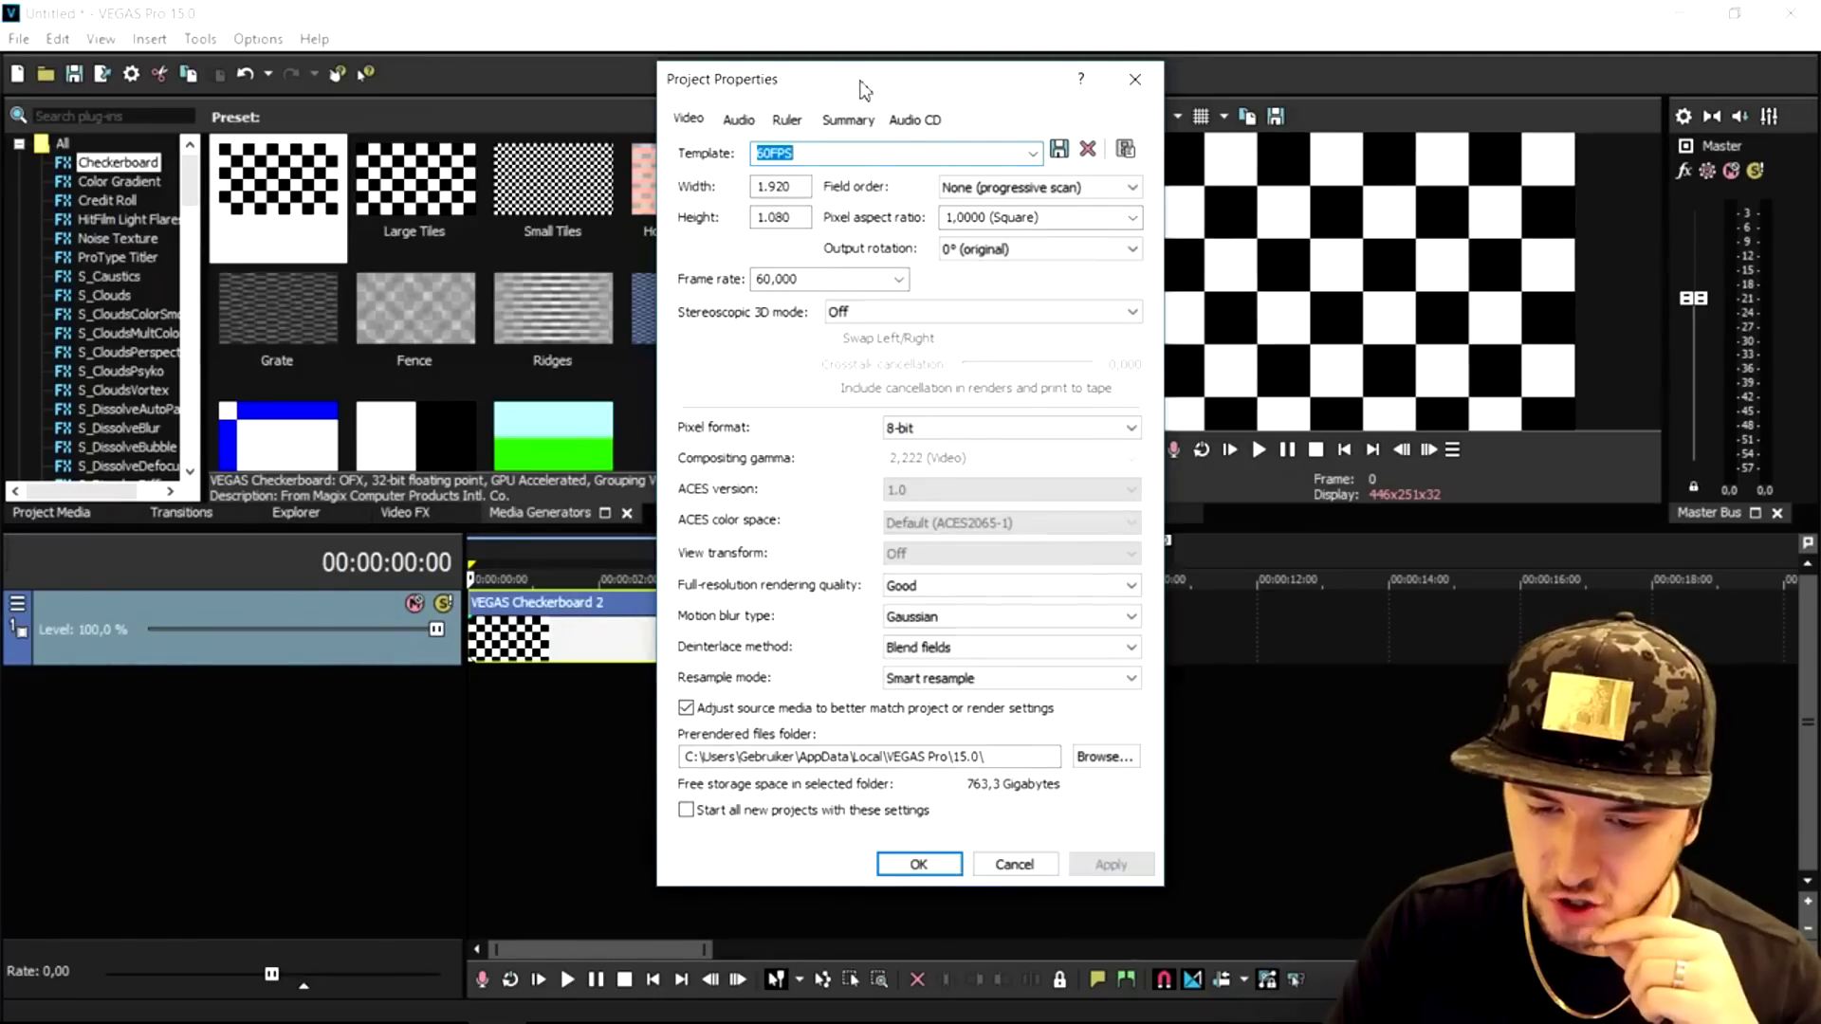
pyautogui.moveTo(863, 90); pyautogui.dragTo(735, 85)
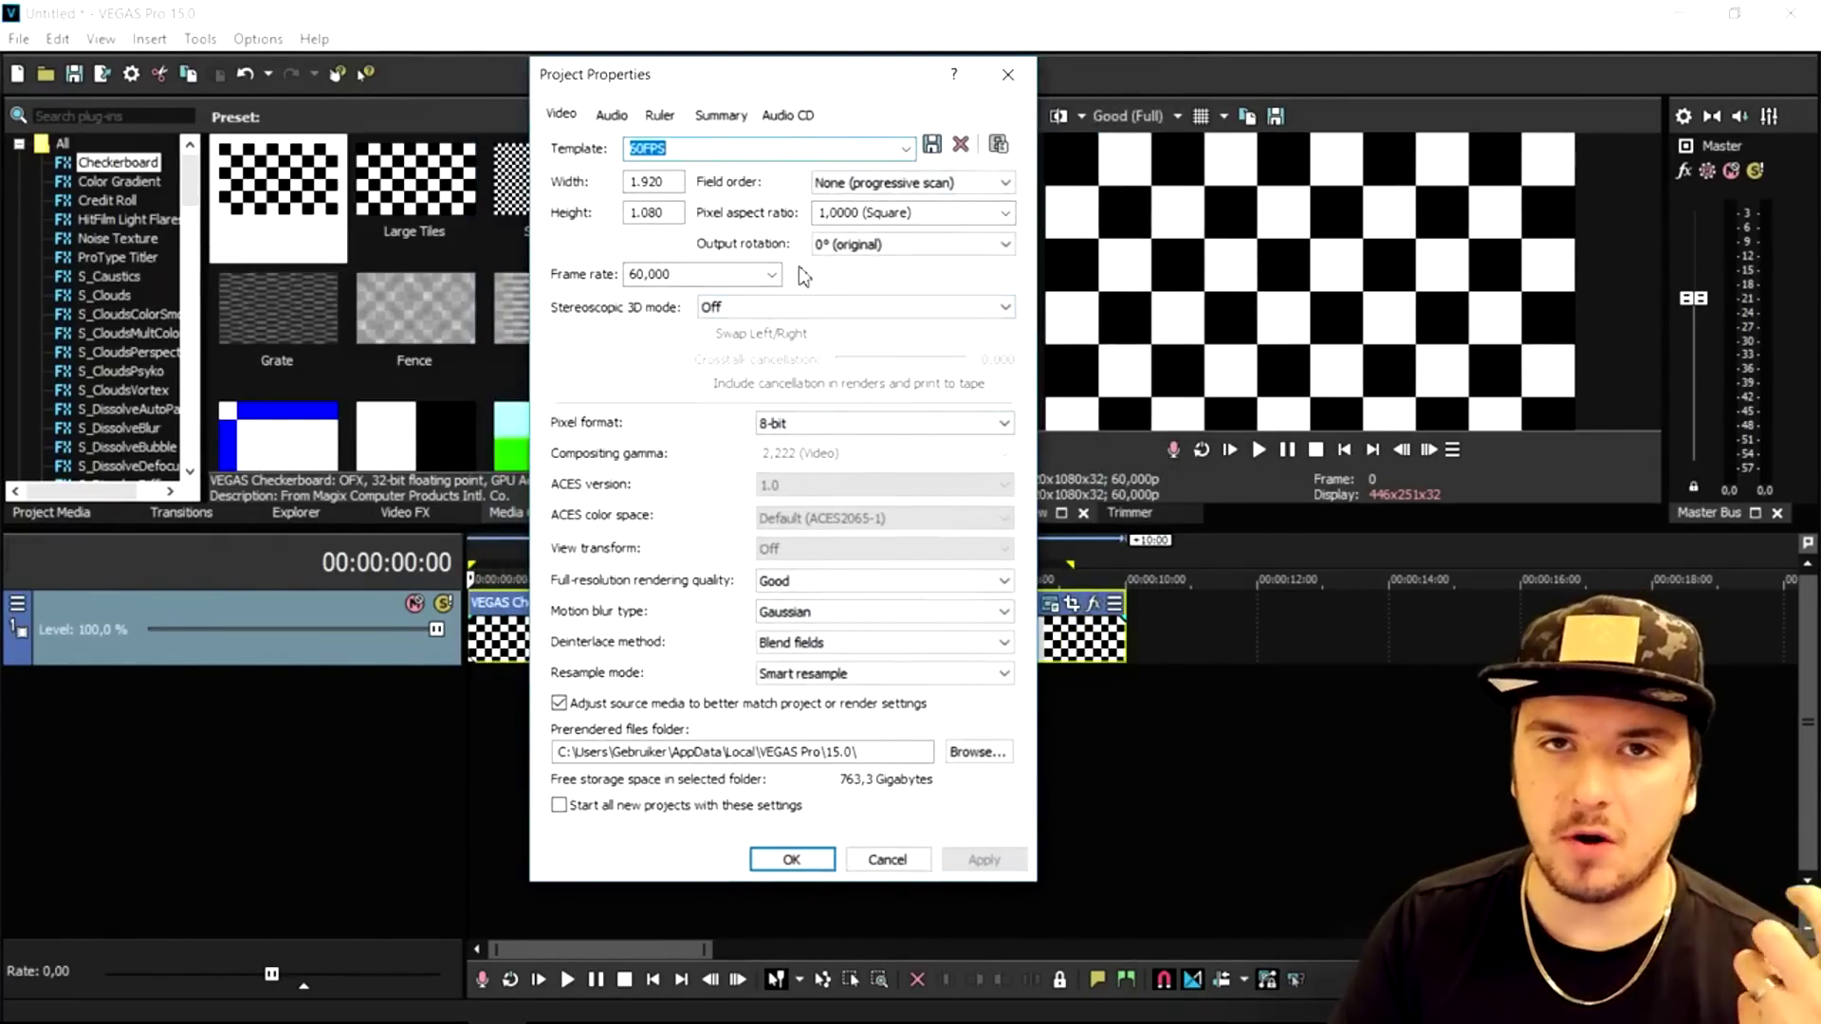
# Load the HDV 720-30p (1280x720; 29,970 fps) project template and set its frame rate to 60.
pyautogui.click(905, 150)
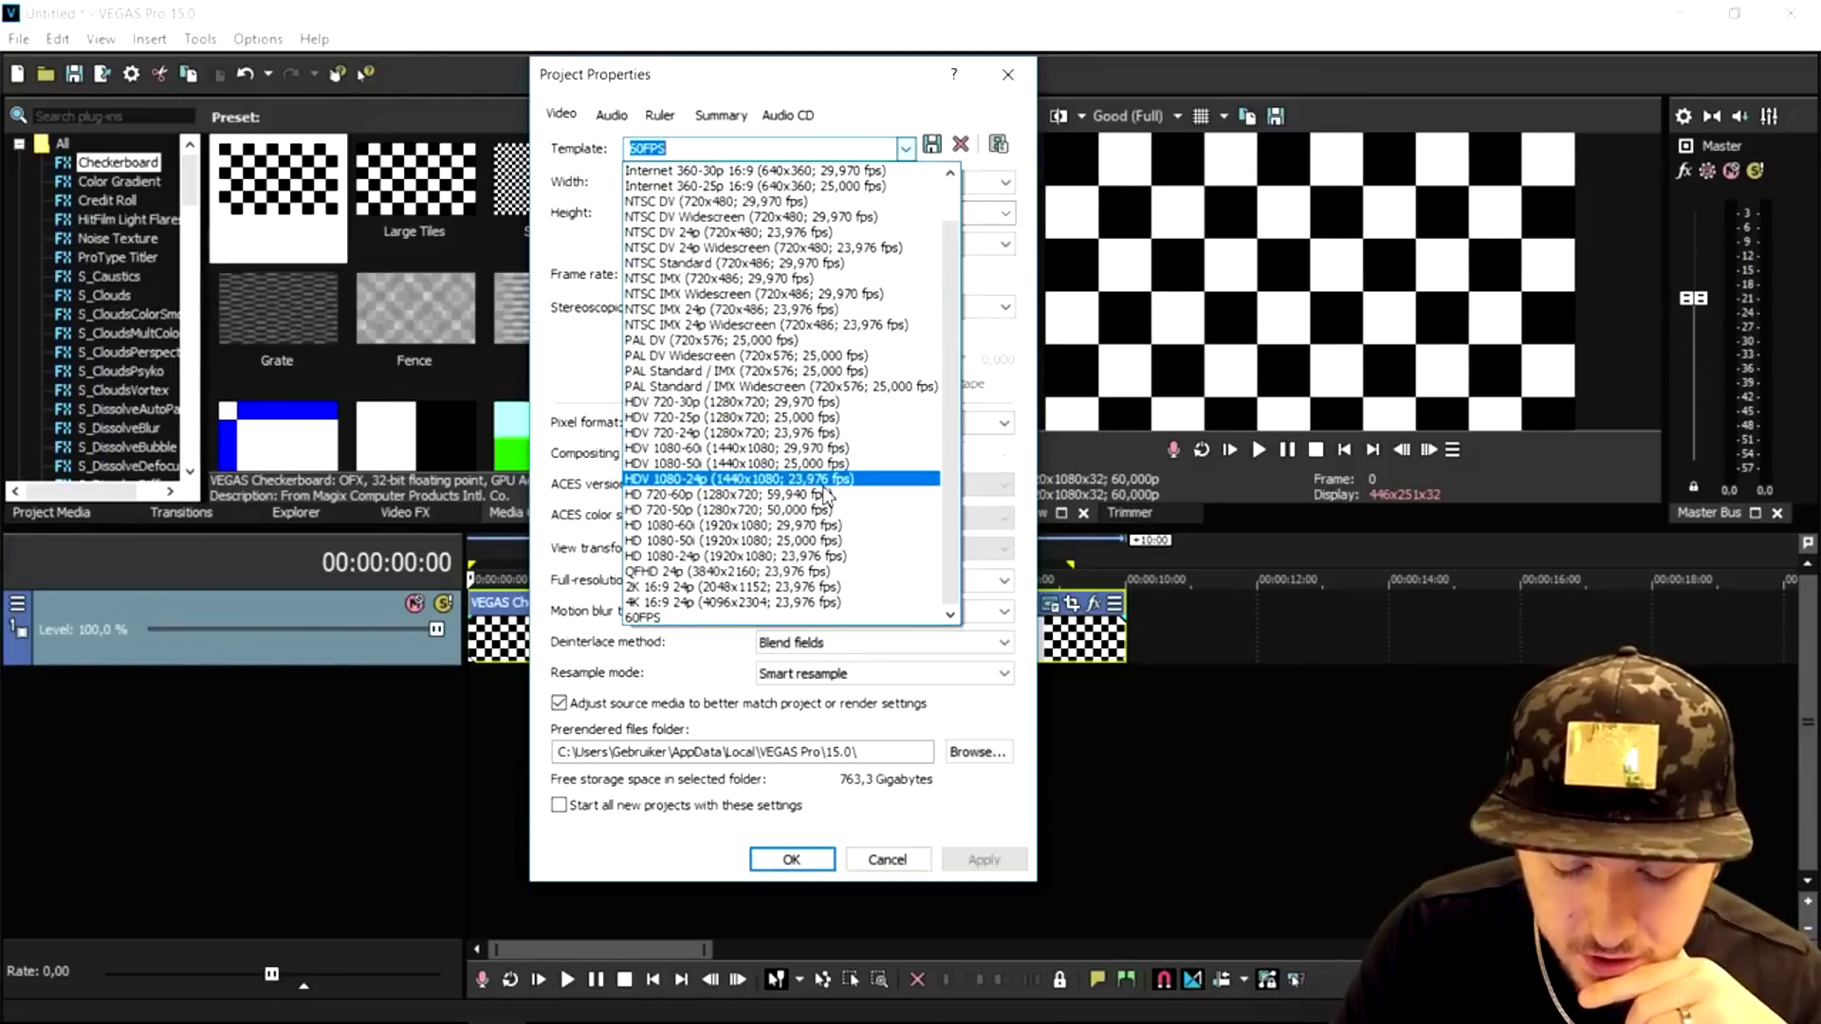
pyautogui.click(756, 406)
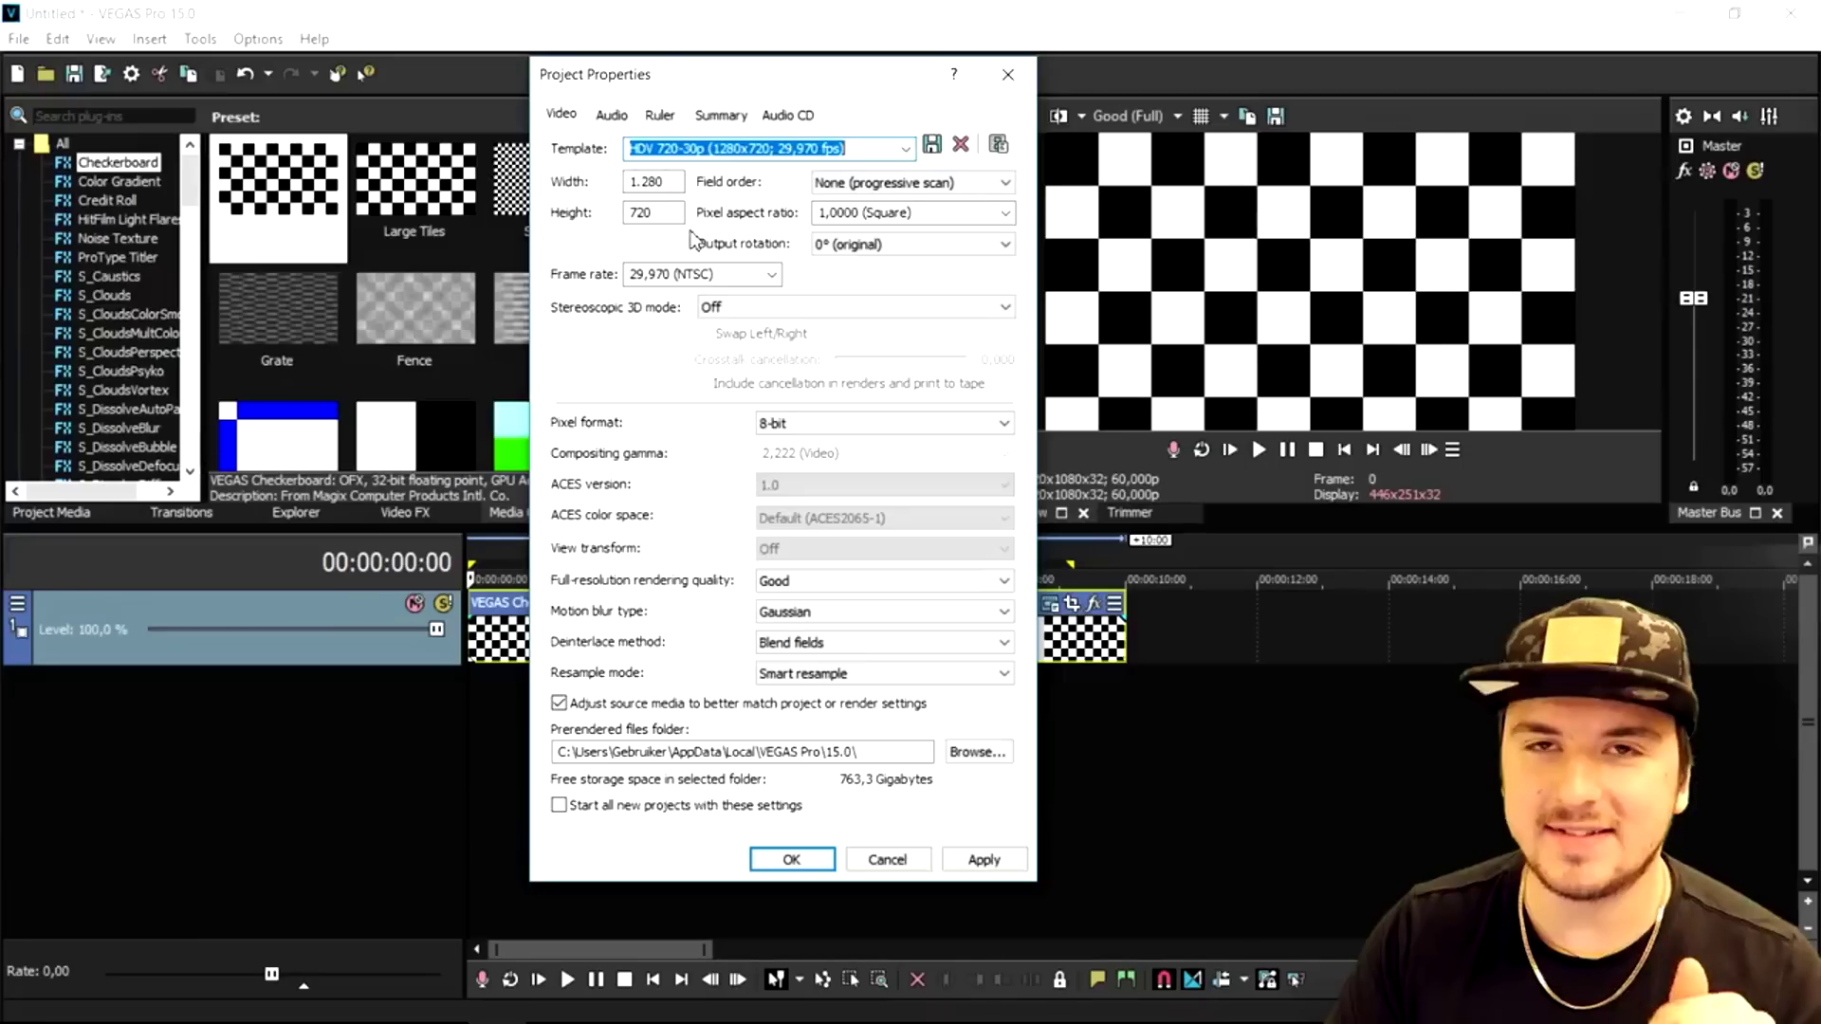
pyautogui.click(713, 273)
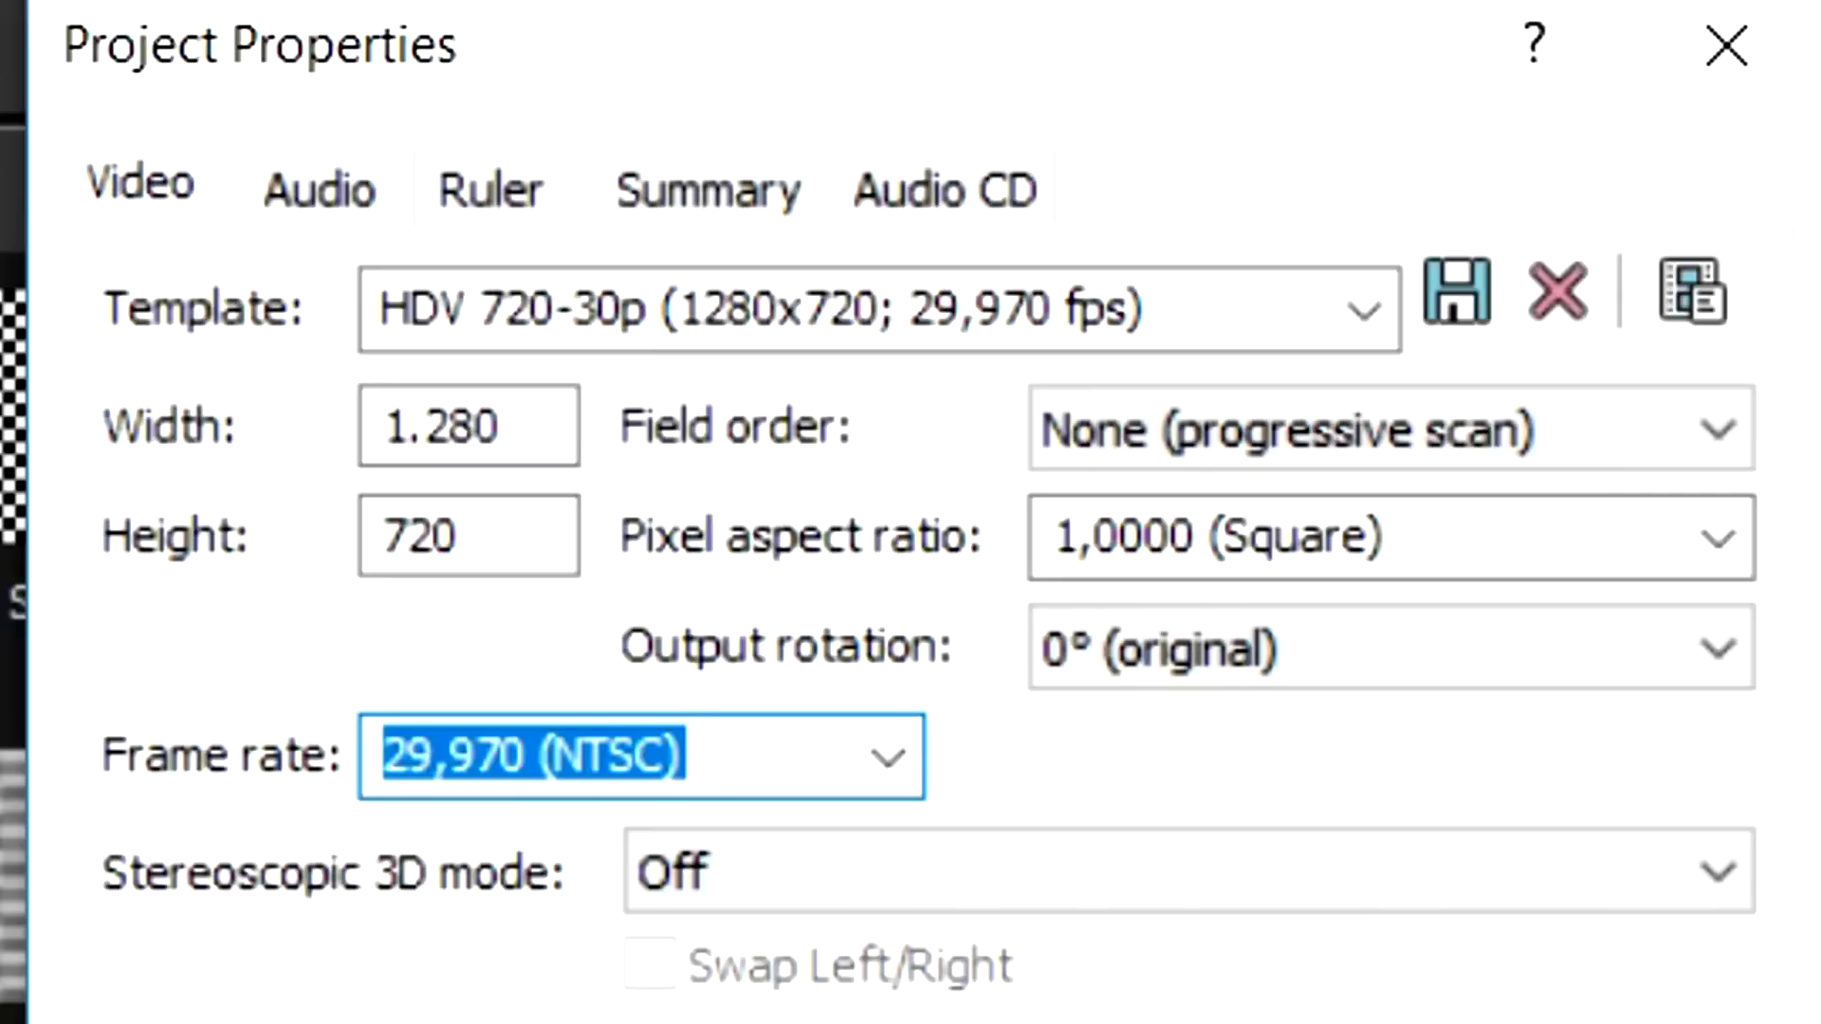
pyautogui.write('30')
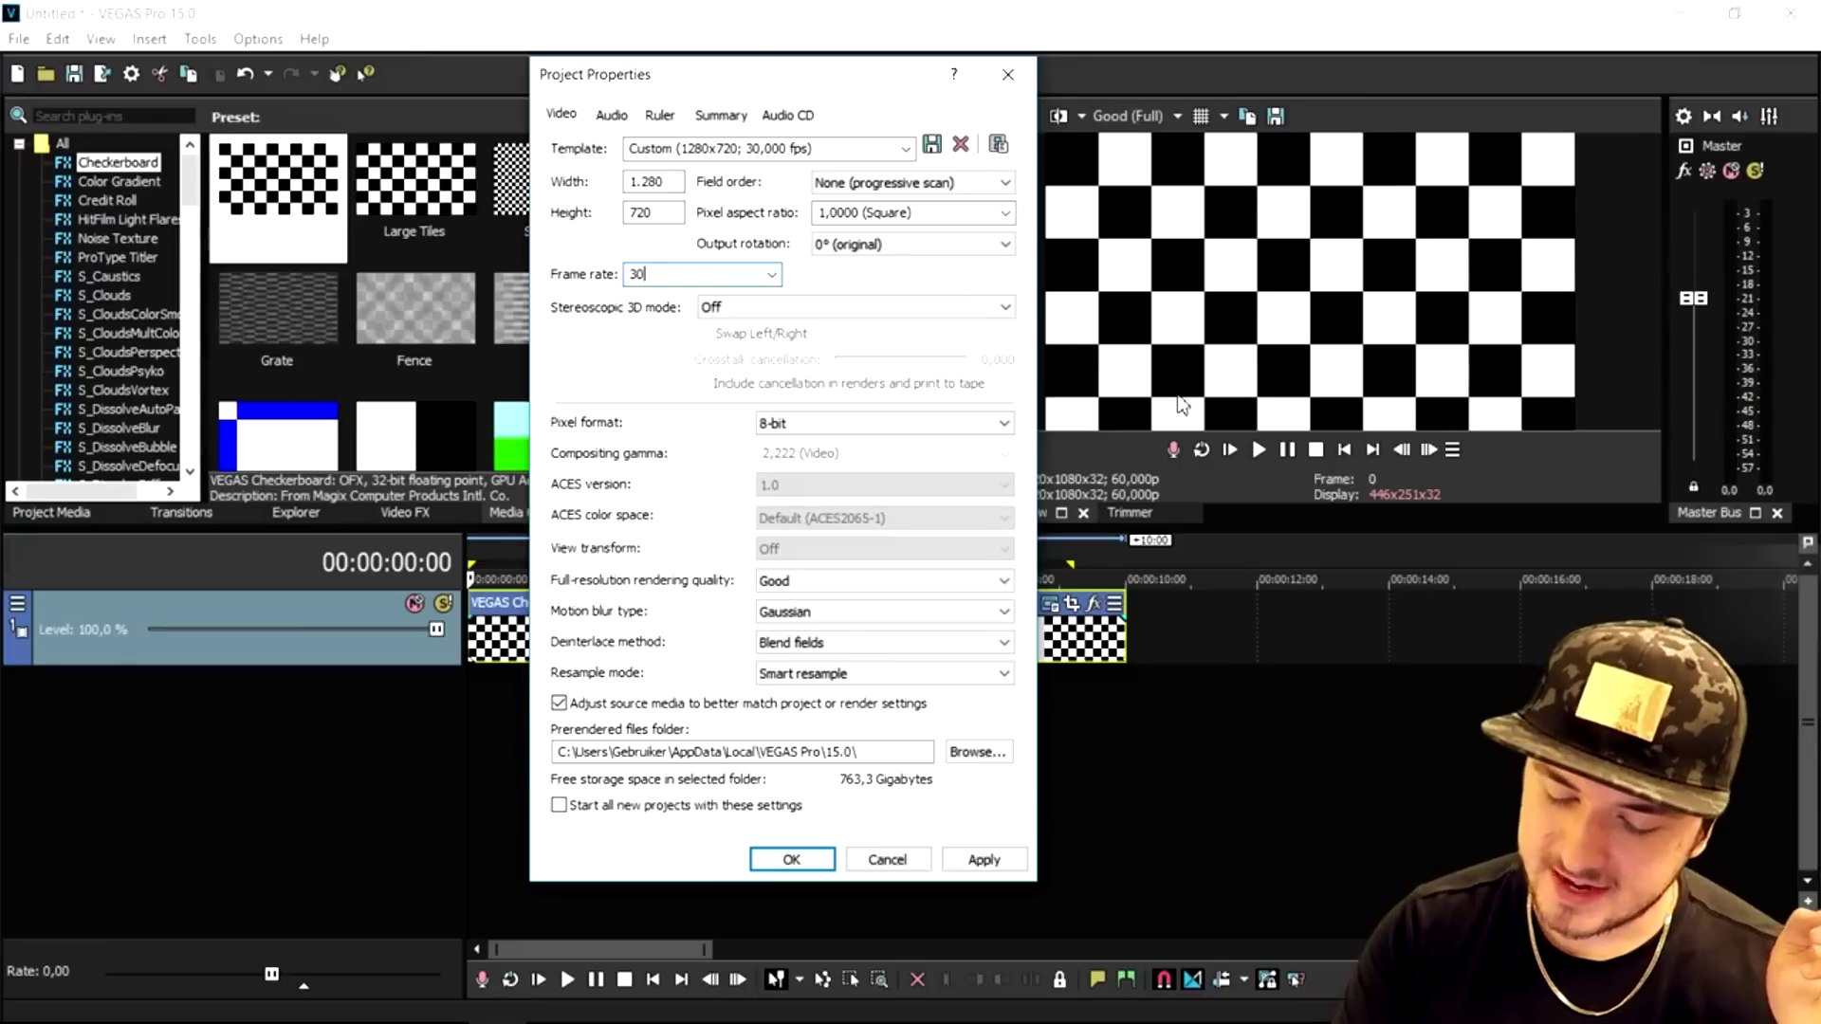
pyautogui.press('BackSpace')
pyautogui.press('BackSpace')
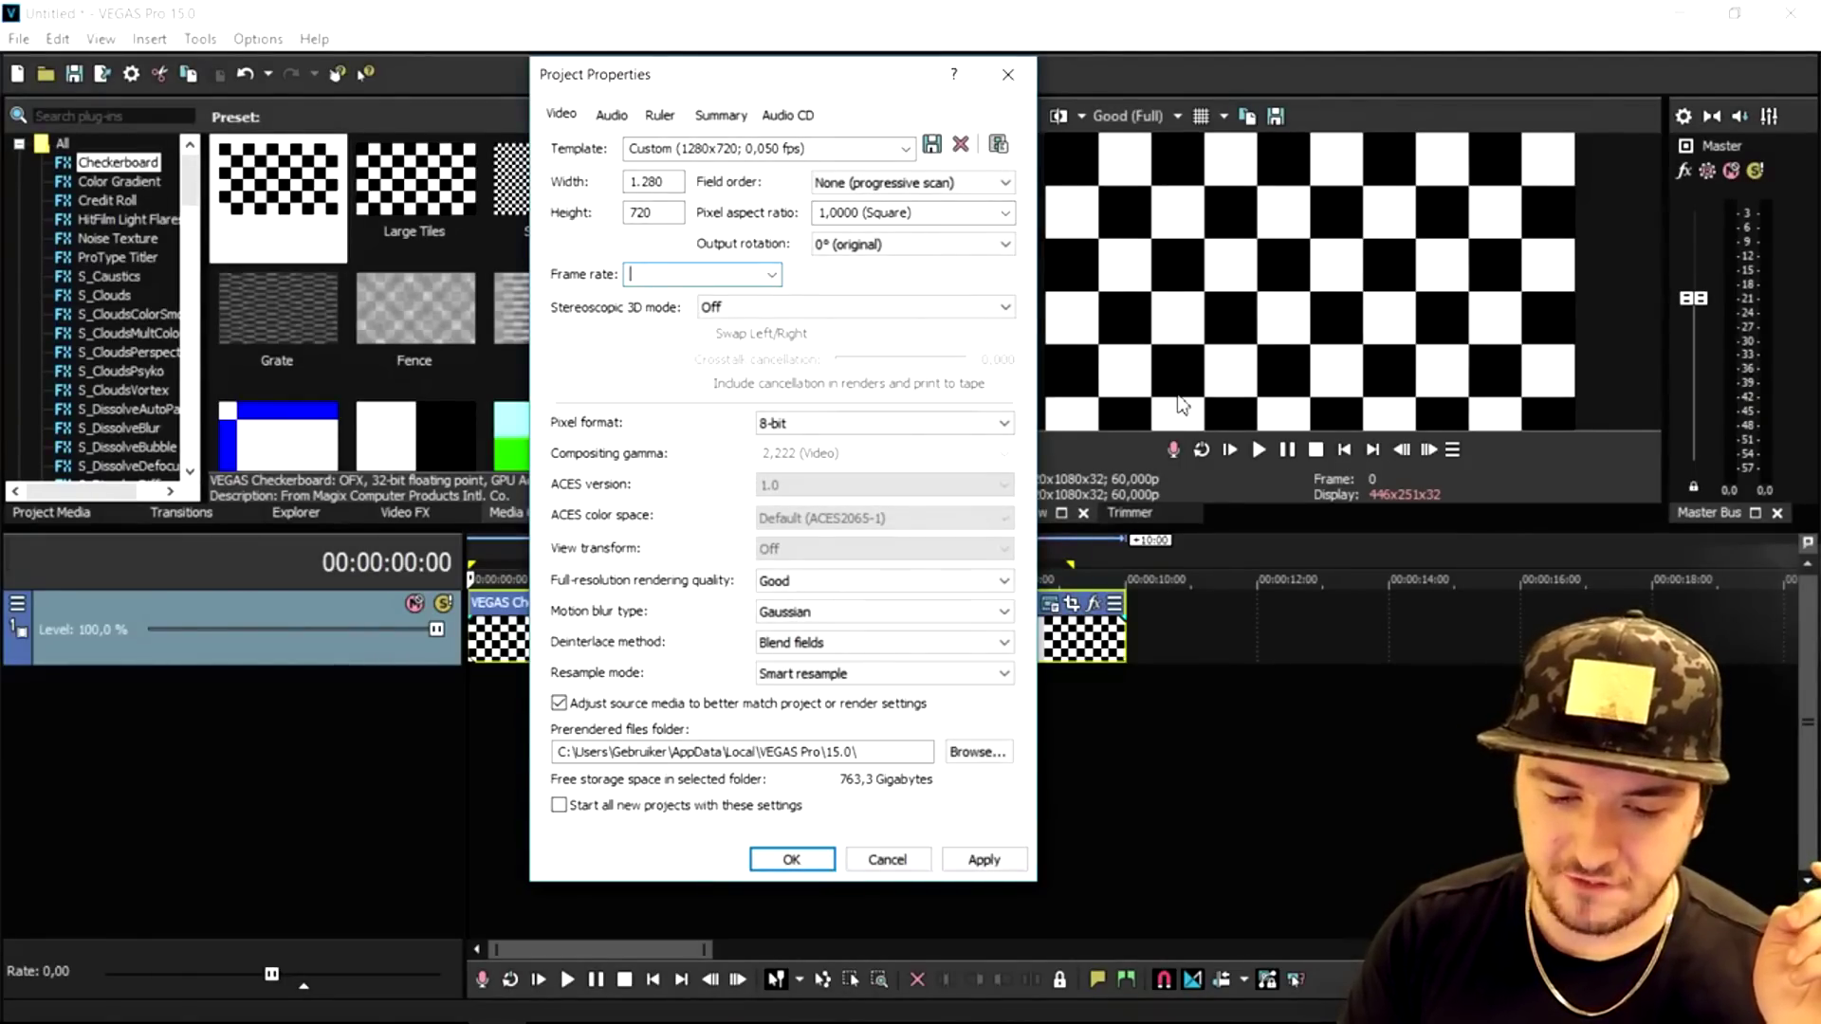
pyautogui.write('60')
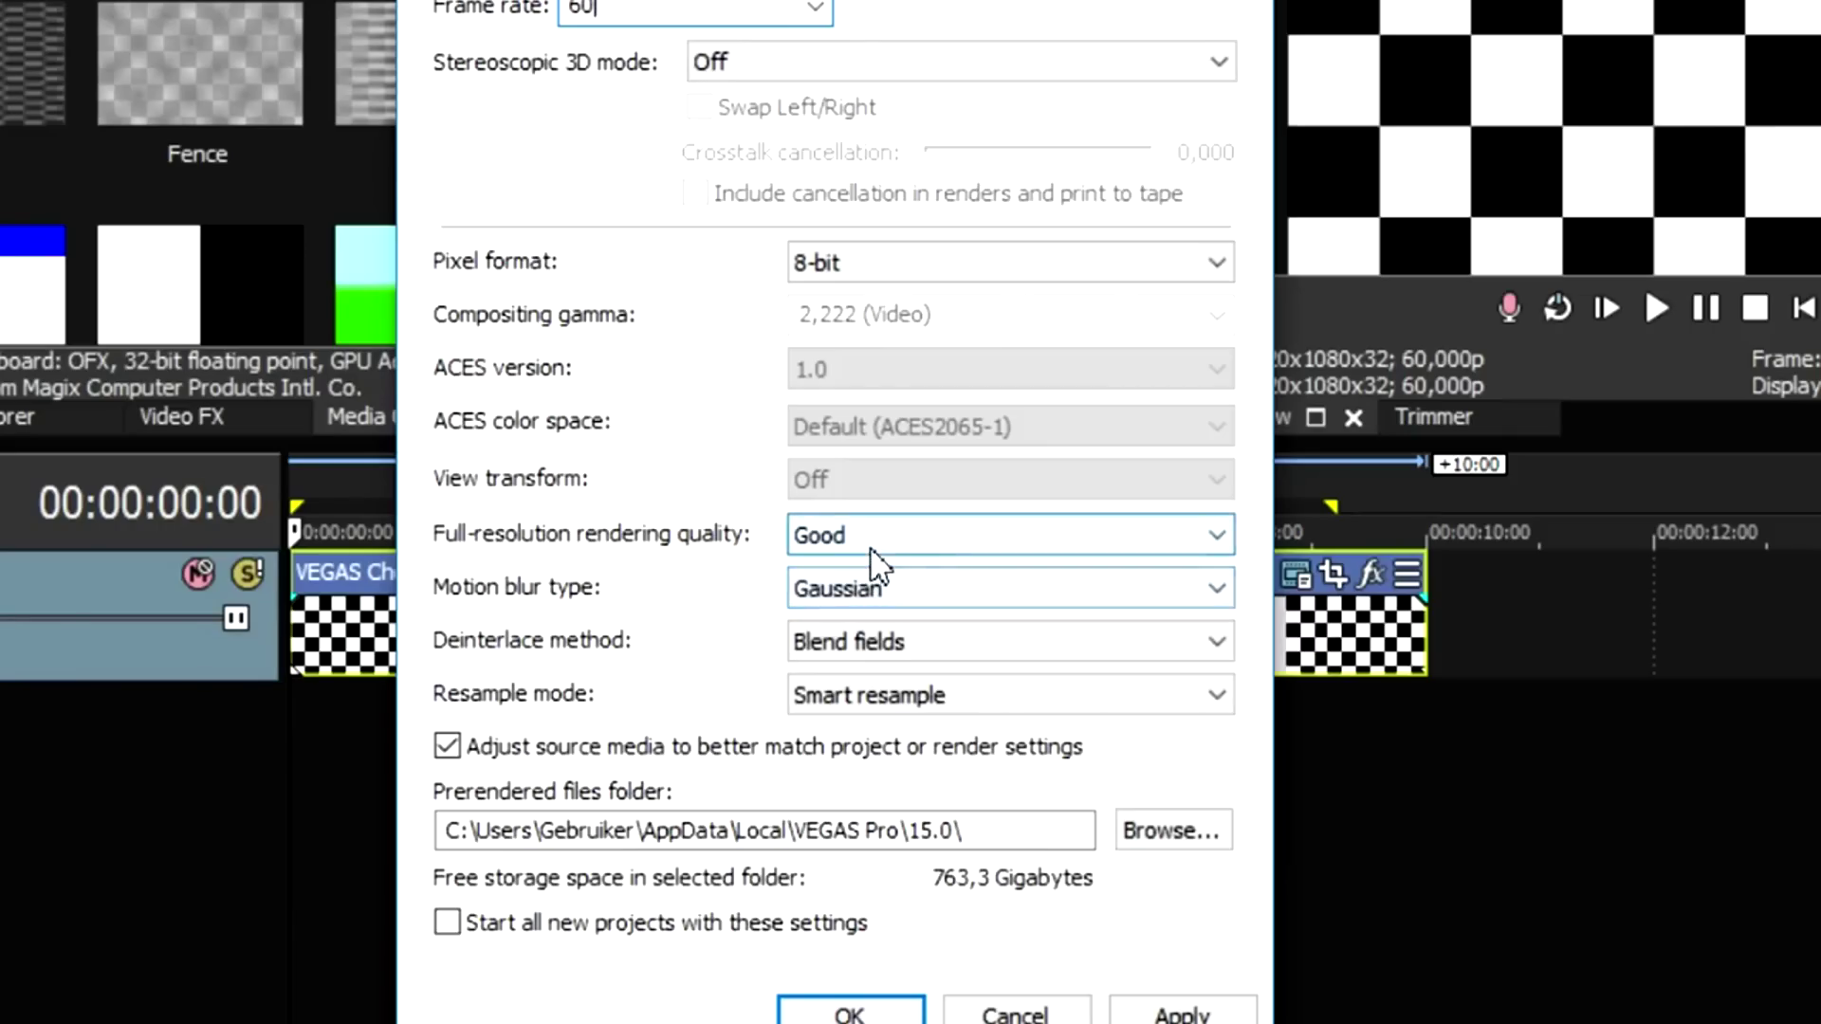
# Set the project's full-resolution rendering quality to Best and its resample mode to Disable resample.
pyautogui.click(804, 584)
pyautogui.click(872, 650)
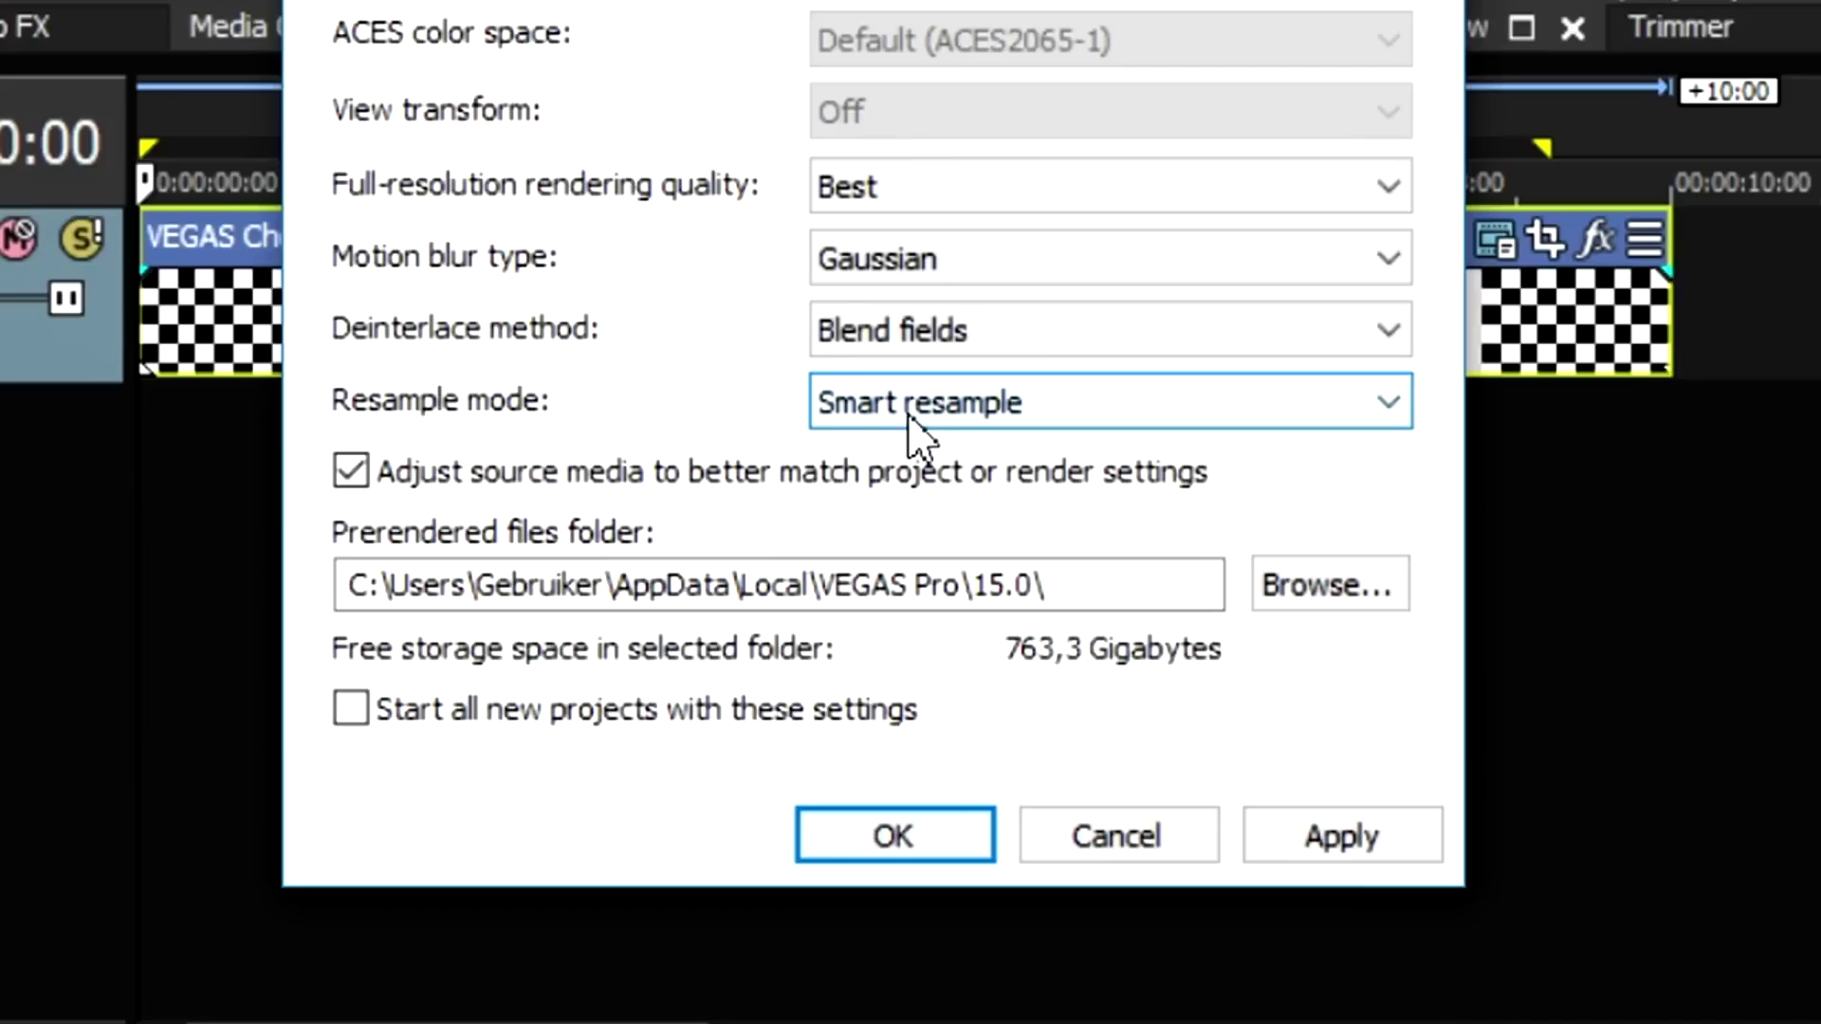
pyautogui.click(908, 414)
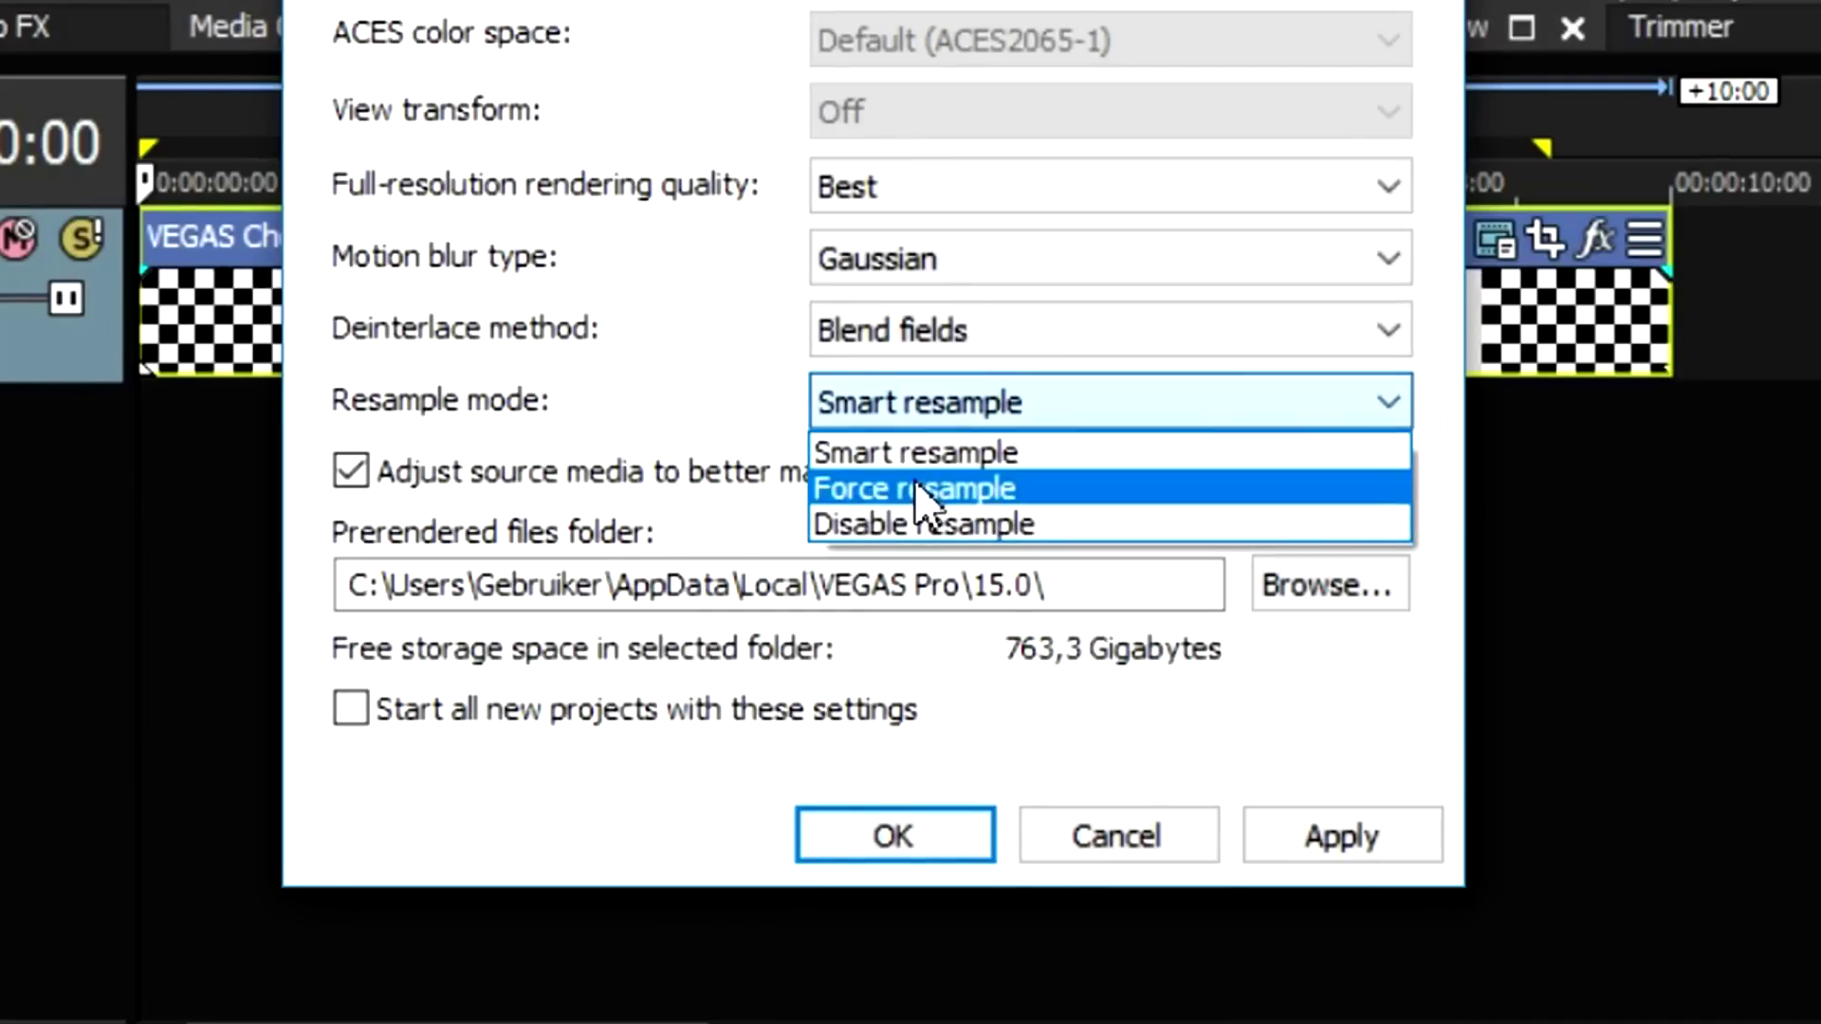
pyautogui.click(925, 524)
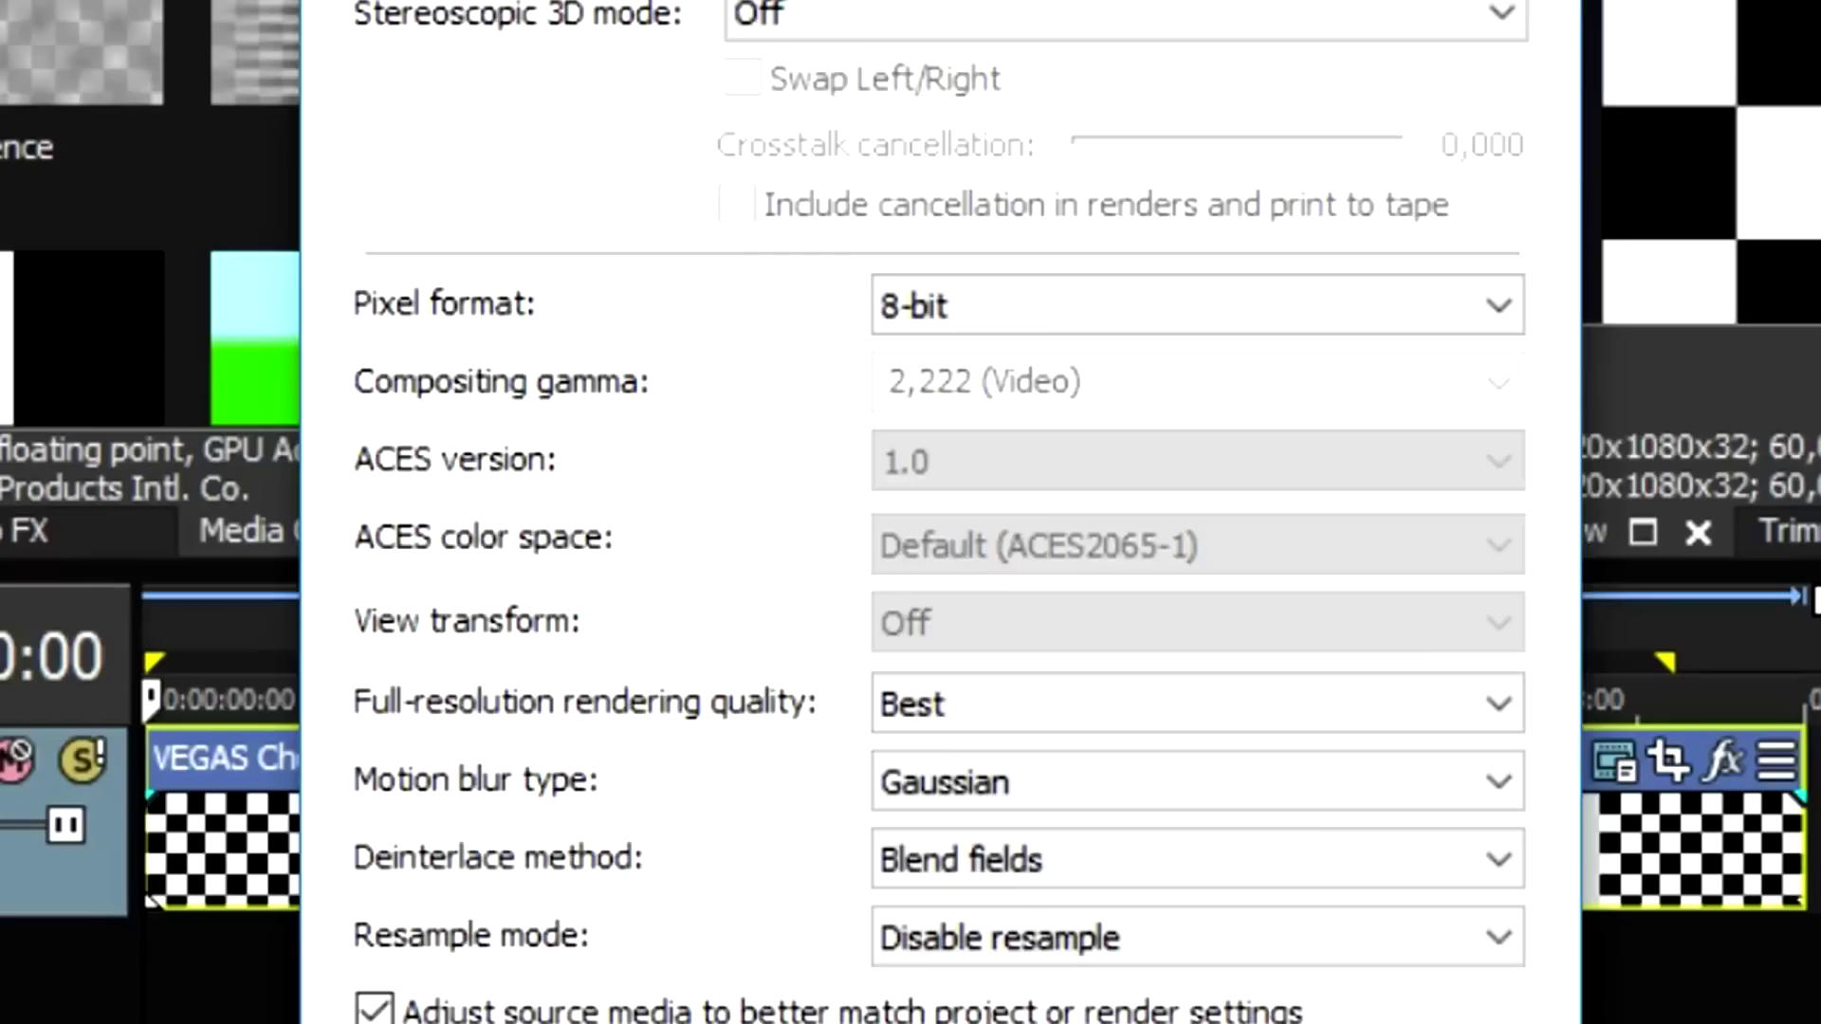
# Load the HDV 1080-24p (1440x1080; 23,976 fps) project template and set its frame rate to 60.
pyautogui.click(906, 149)
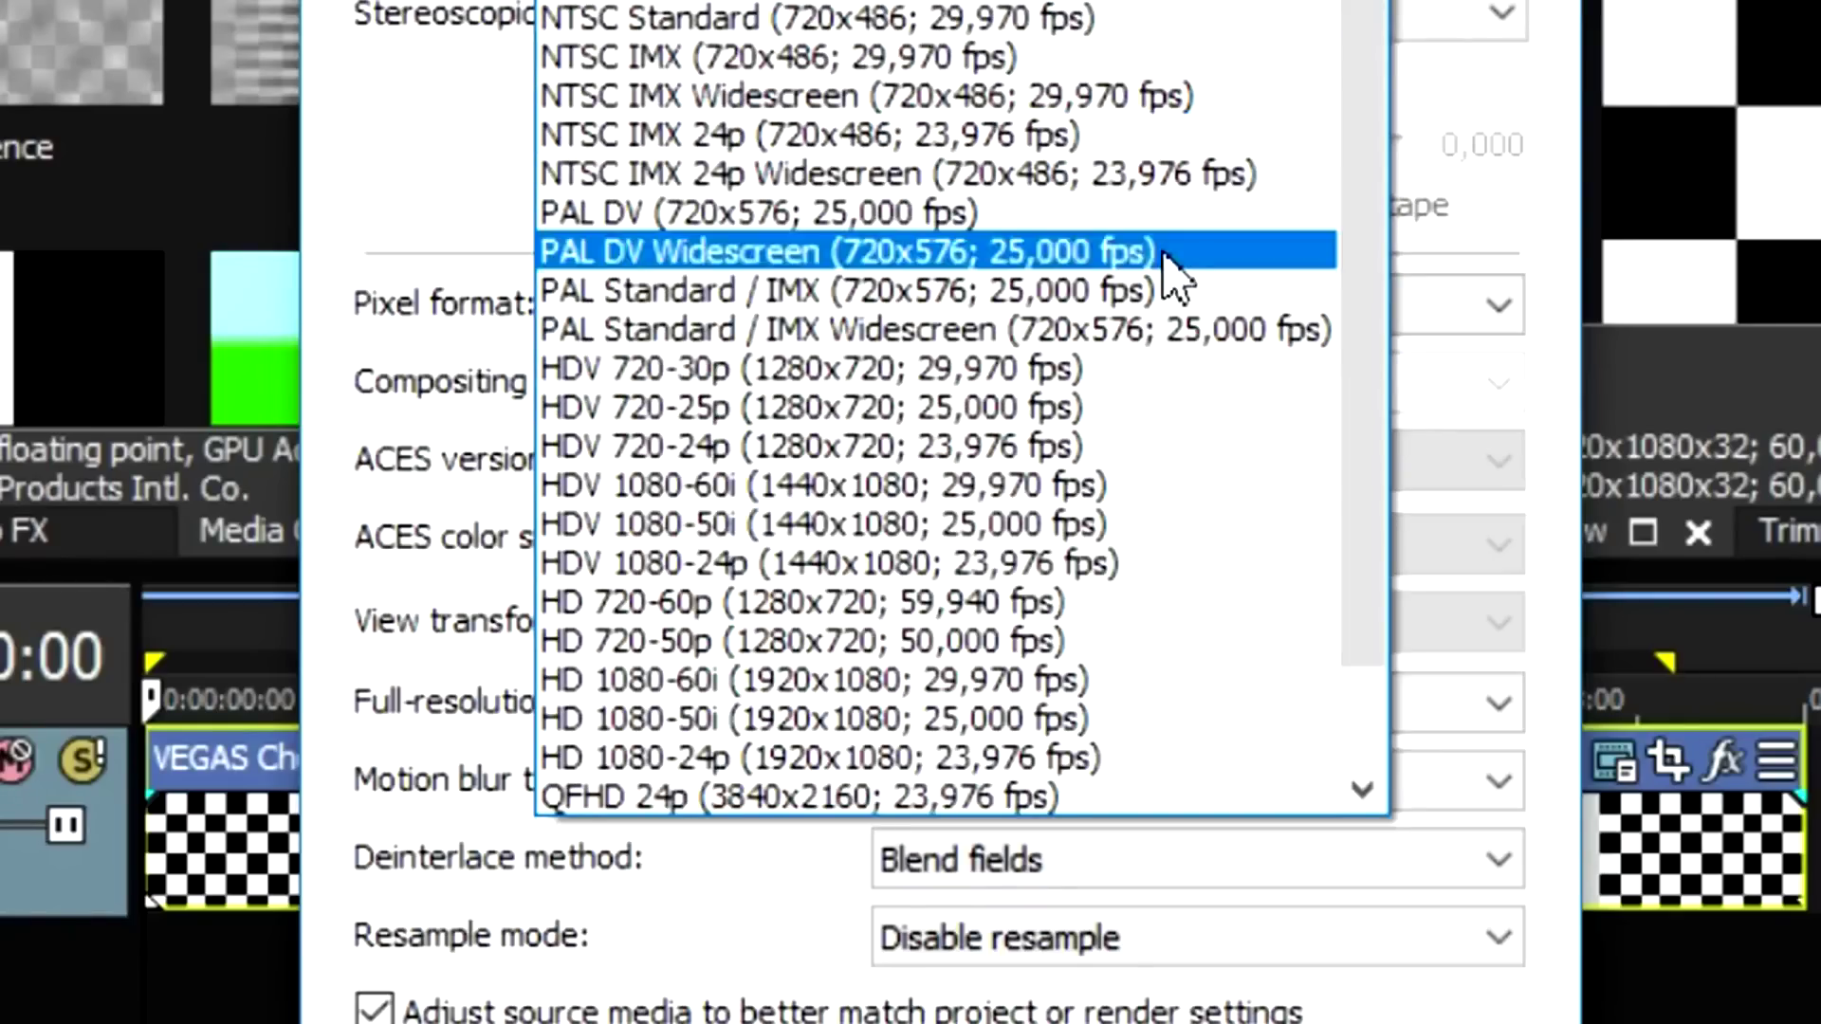
pyautogui.click(1230, 590)
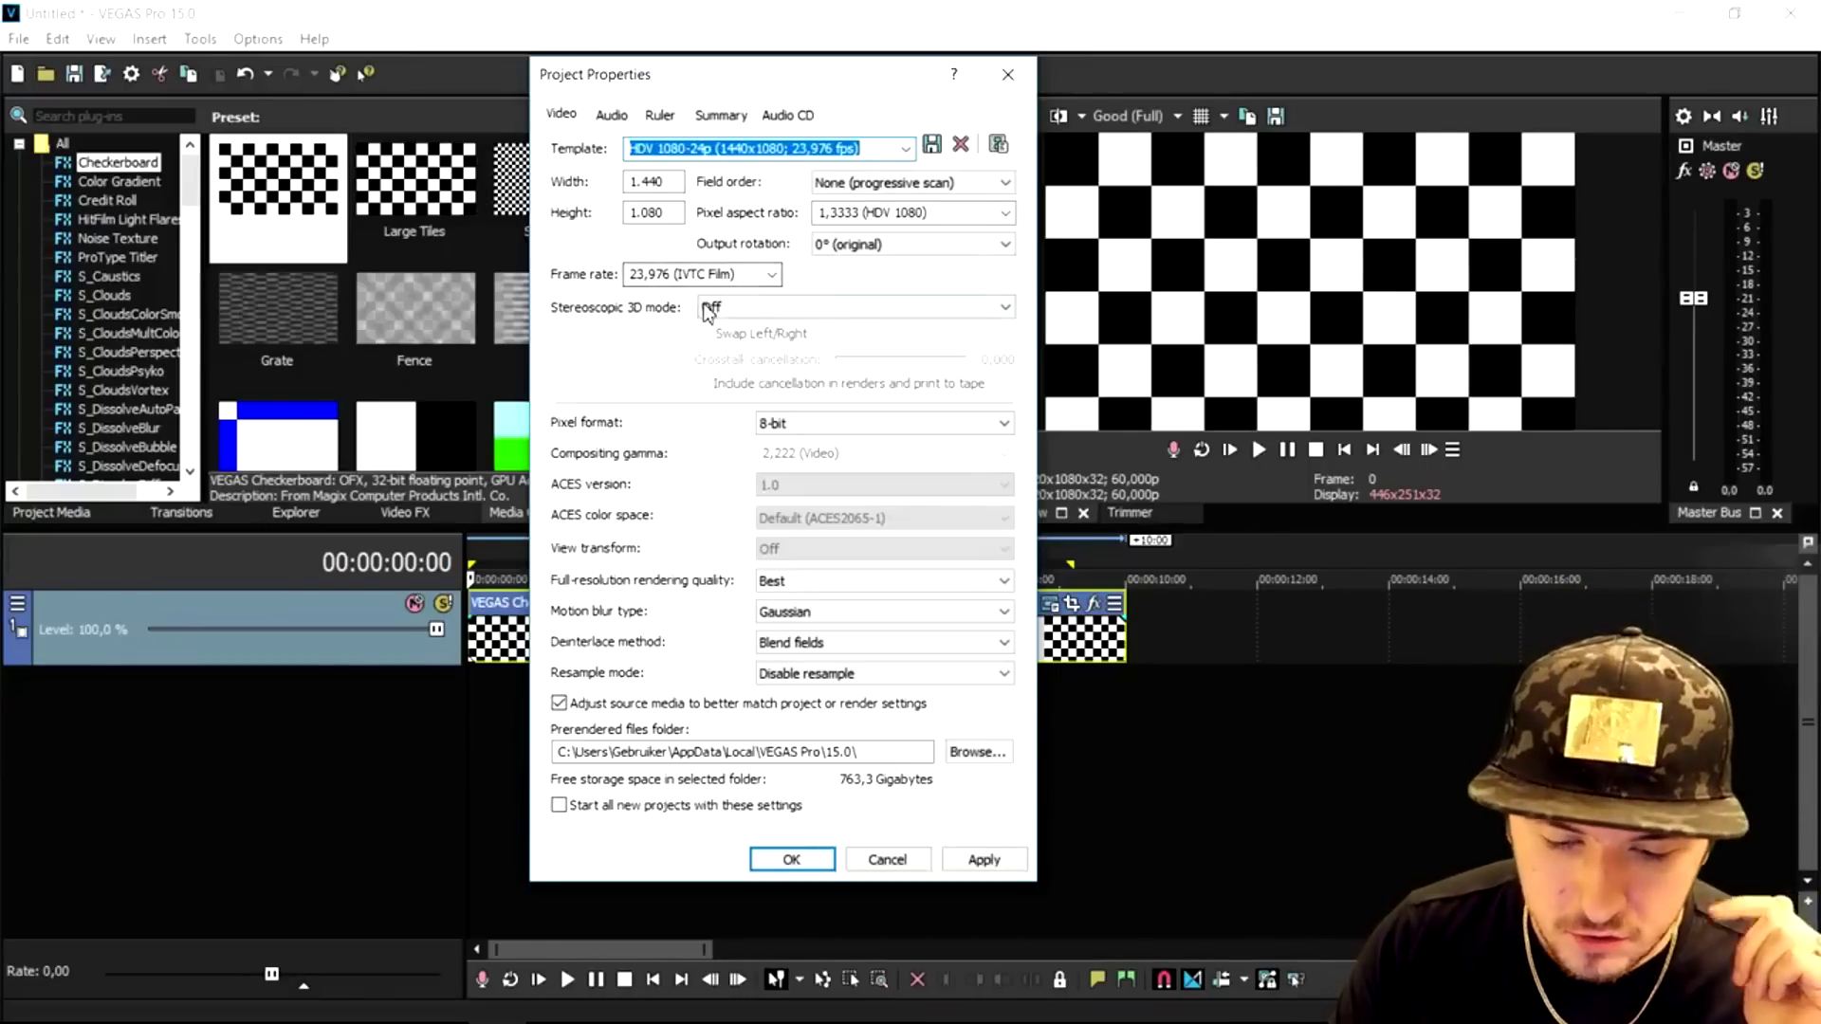
pyautogui.tripleClick(664, 274)
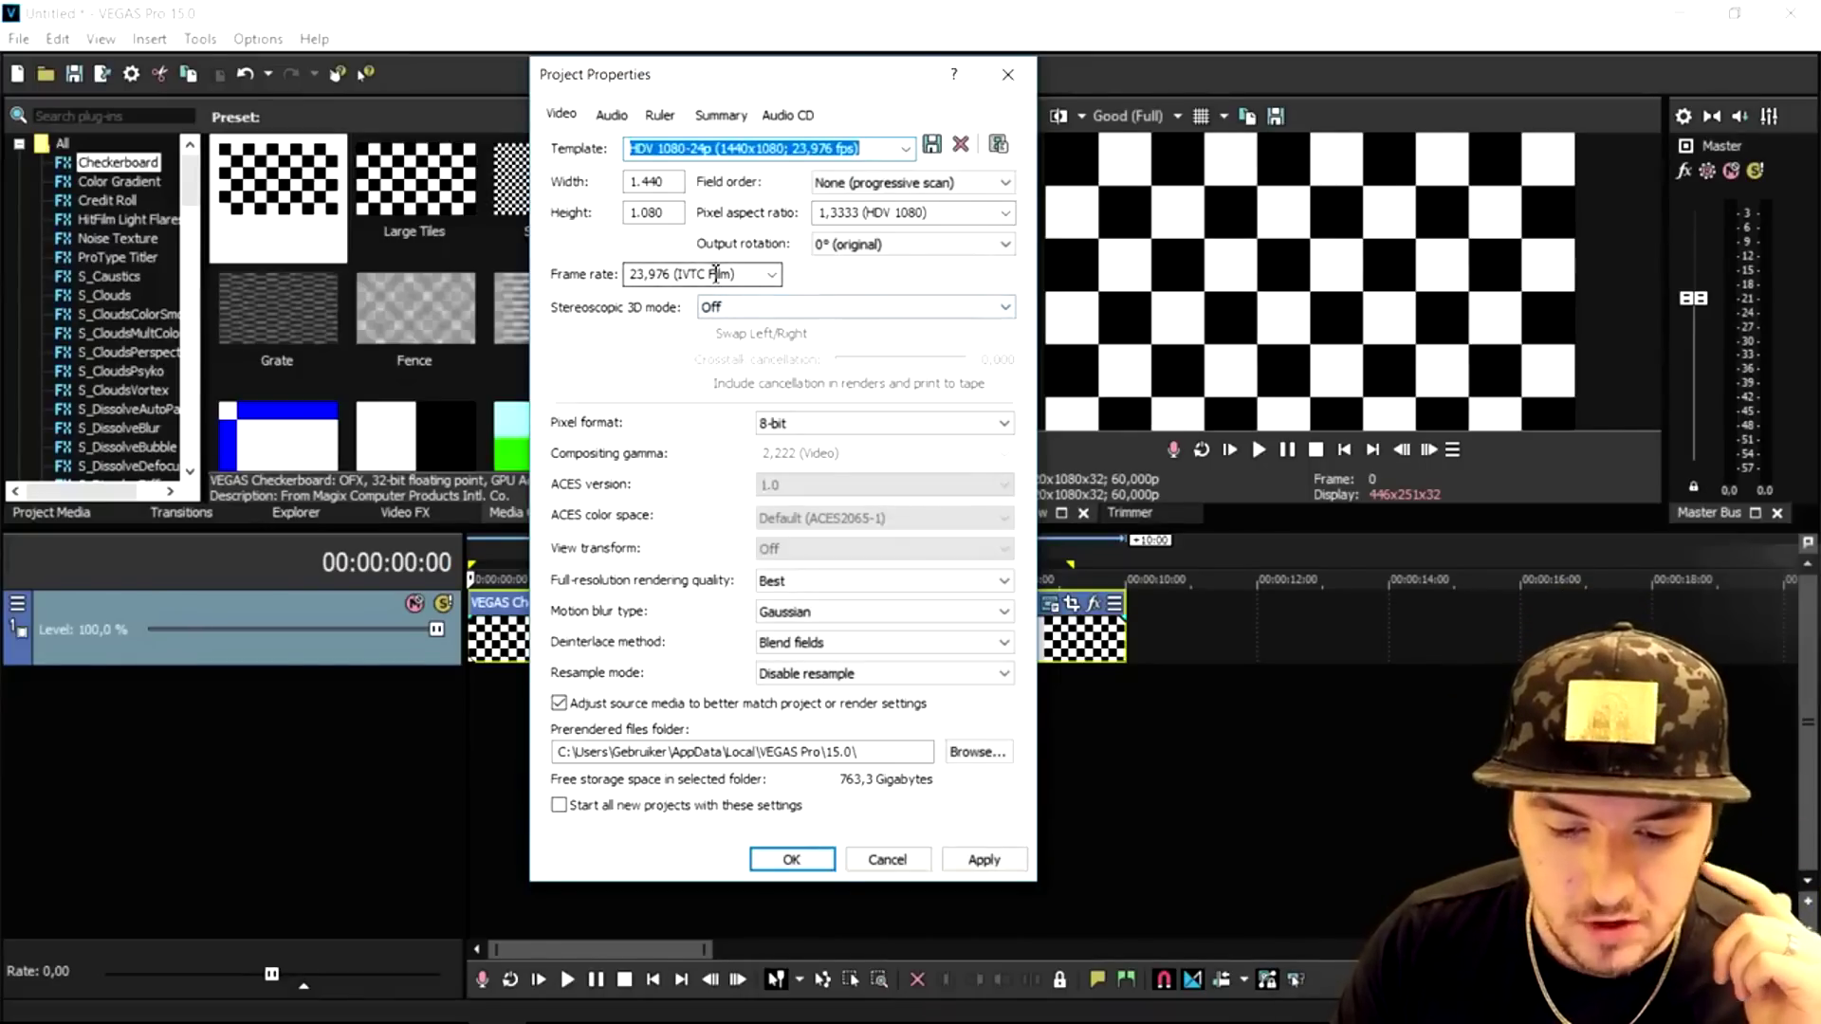
pyautogui.write('30')
pyautogui.press('BackSpace')
pyautogui.press('BackSpace')
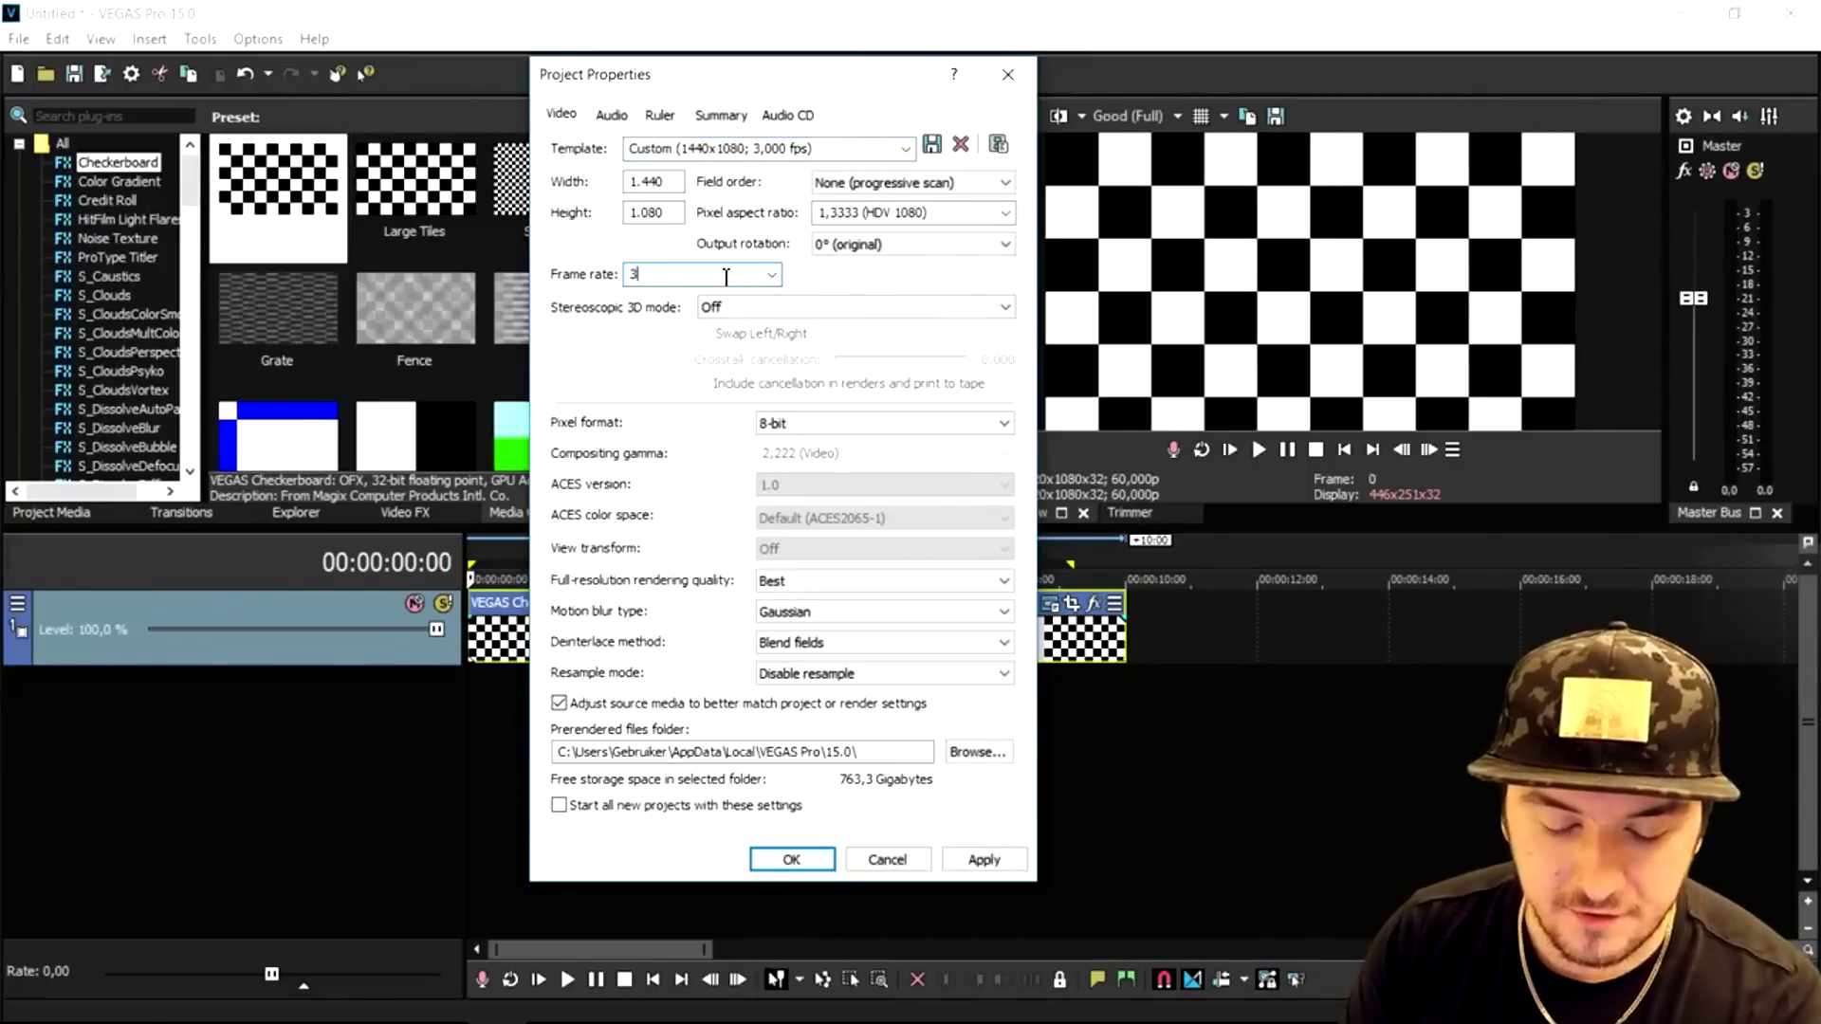
pyautogui.write('60')
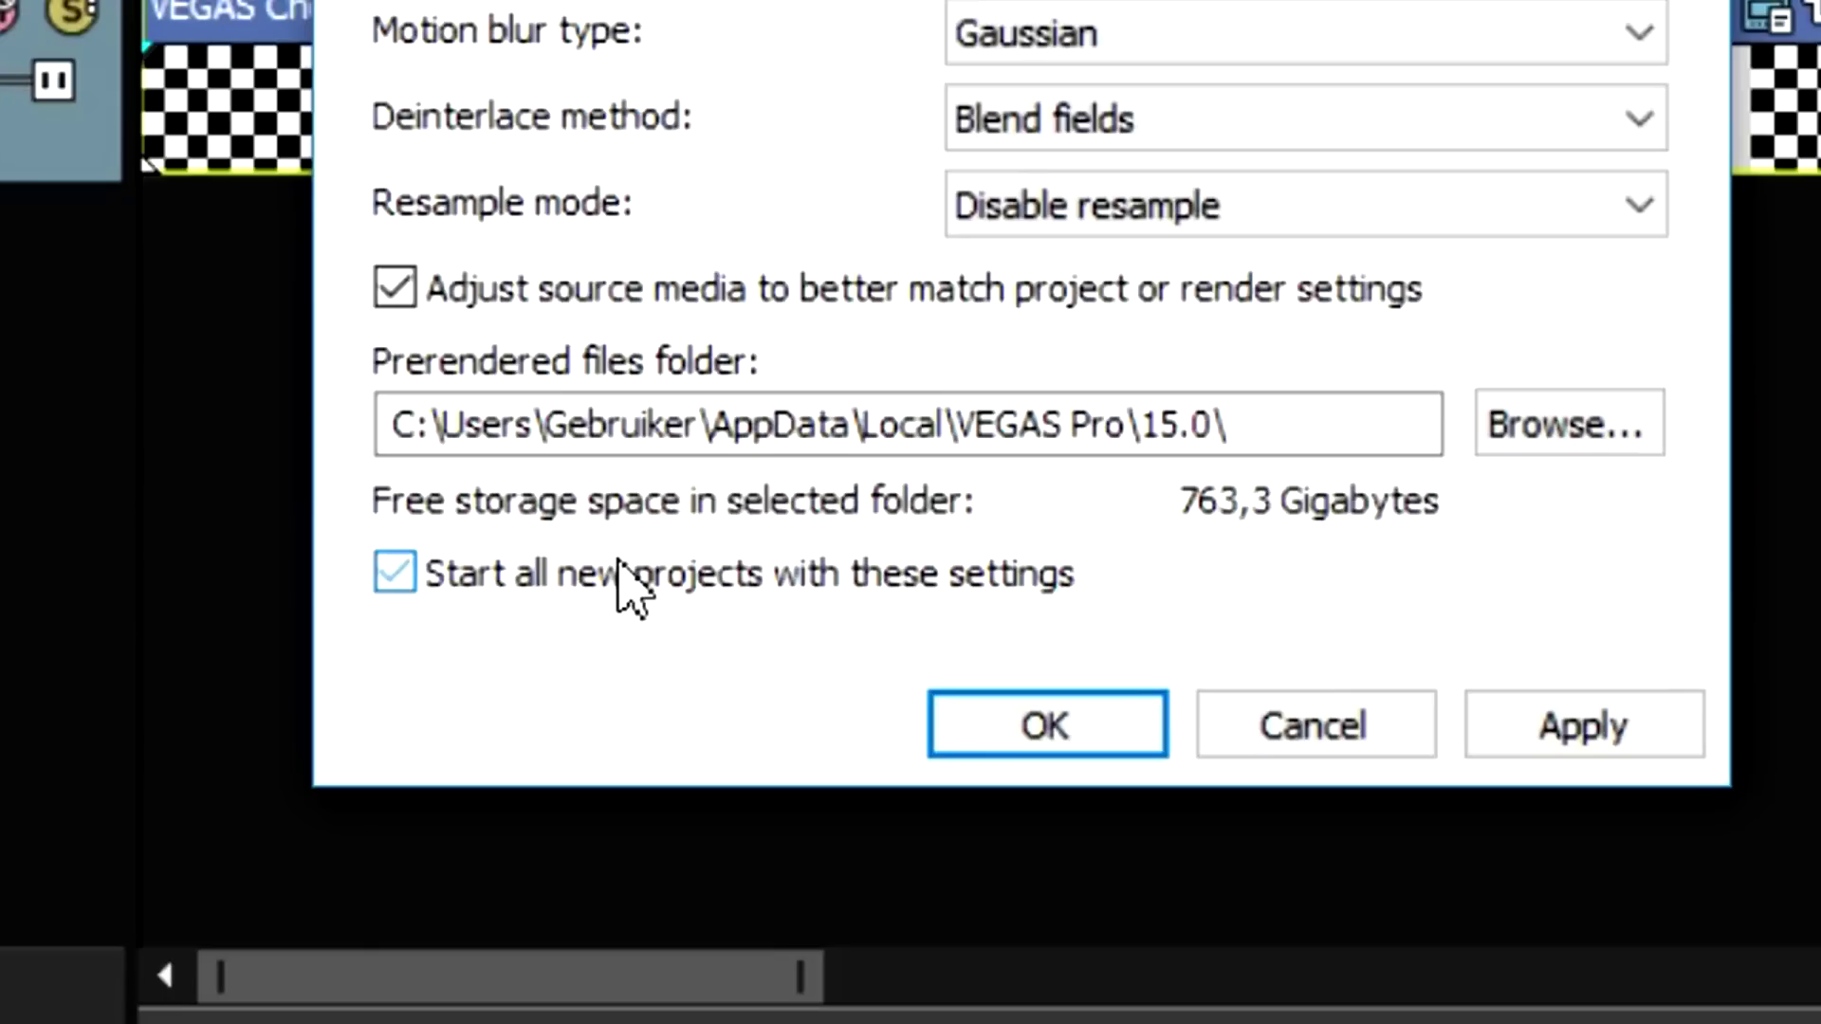
# Make these settings the default for all new projects, then apply and accept the project properties.
pyautogui.click(641, 812)
pyautogui.click(1615, 747)
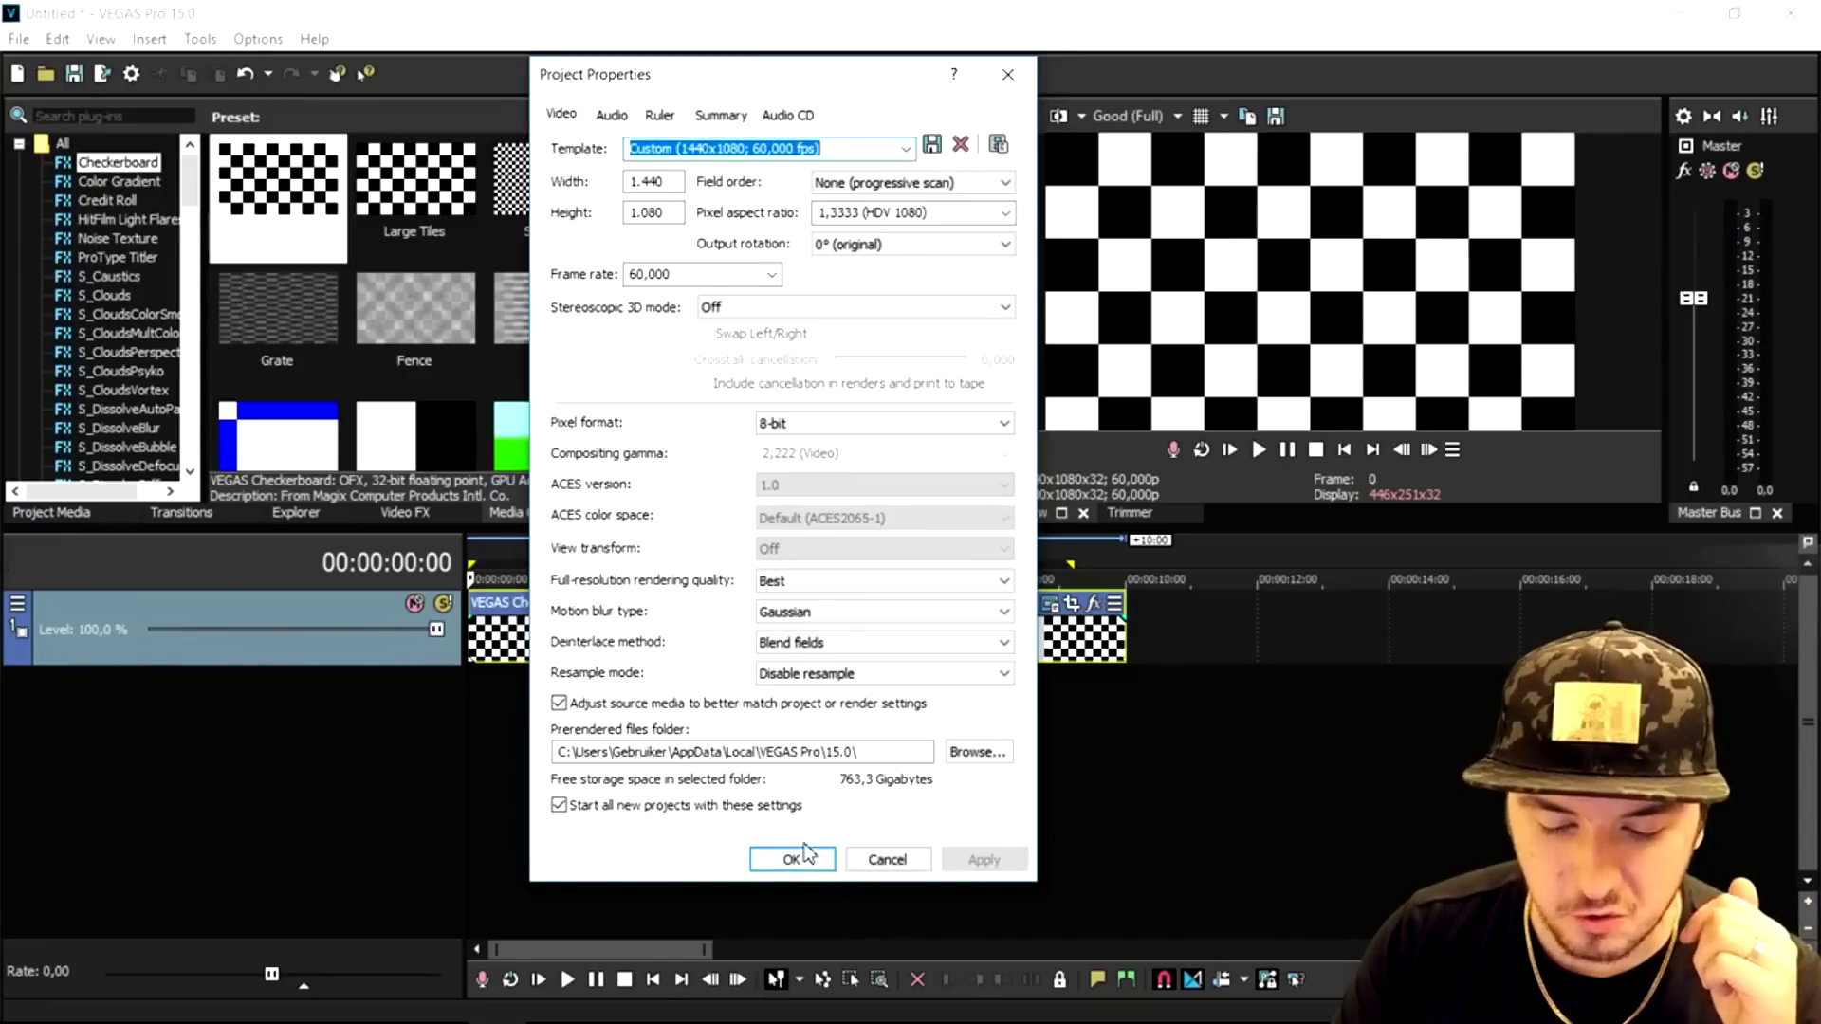
pyautogui.click(803, 864)
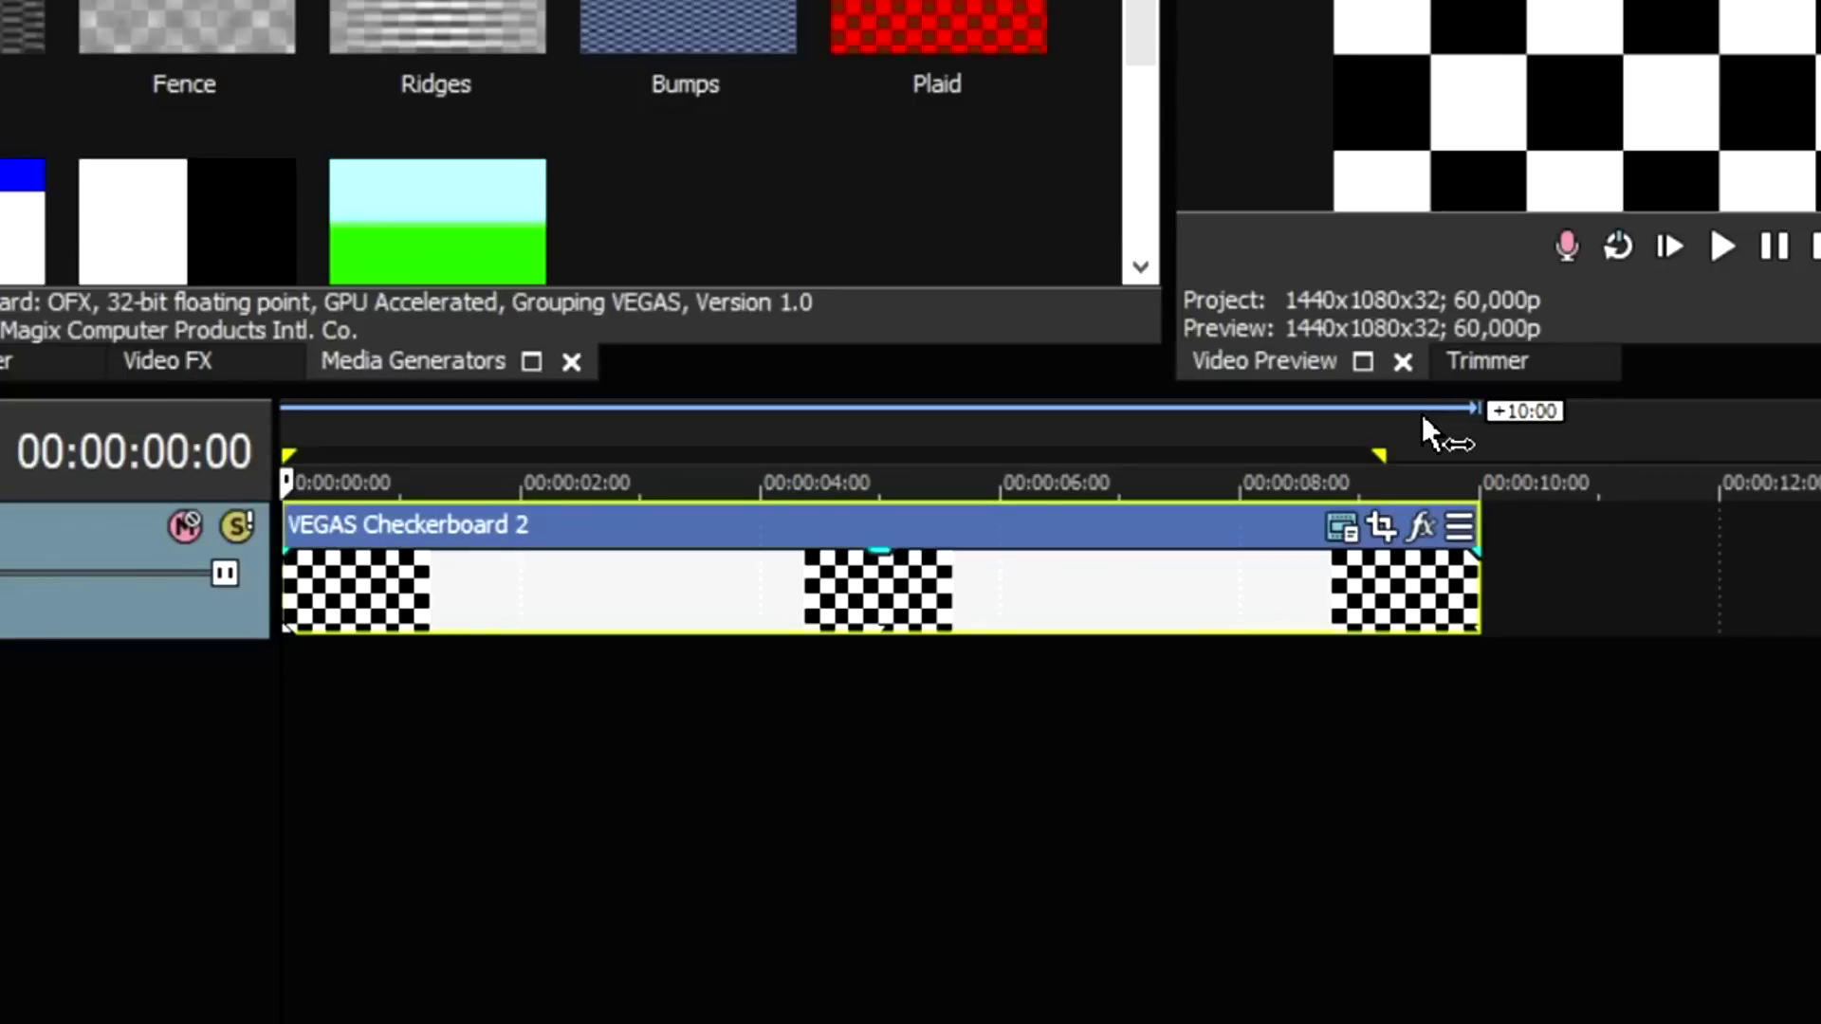
# Select a time range of about 9.5 seconds from the timeline start over the checkerboard clip and open Render As.
pyautogui.moveTo(1419, 455); pyautogui.dragTo(282, 465)
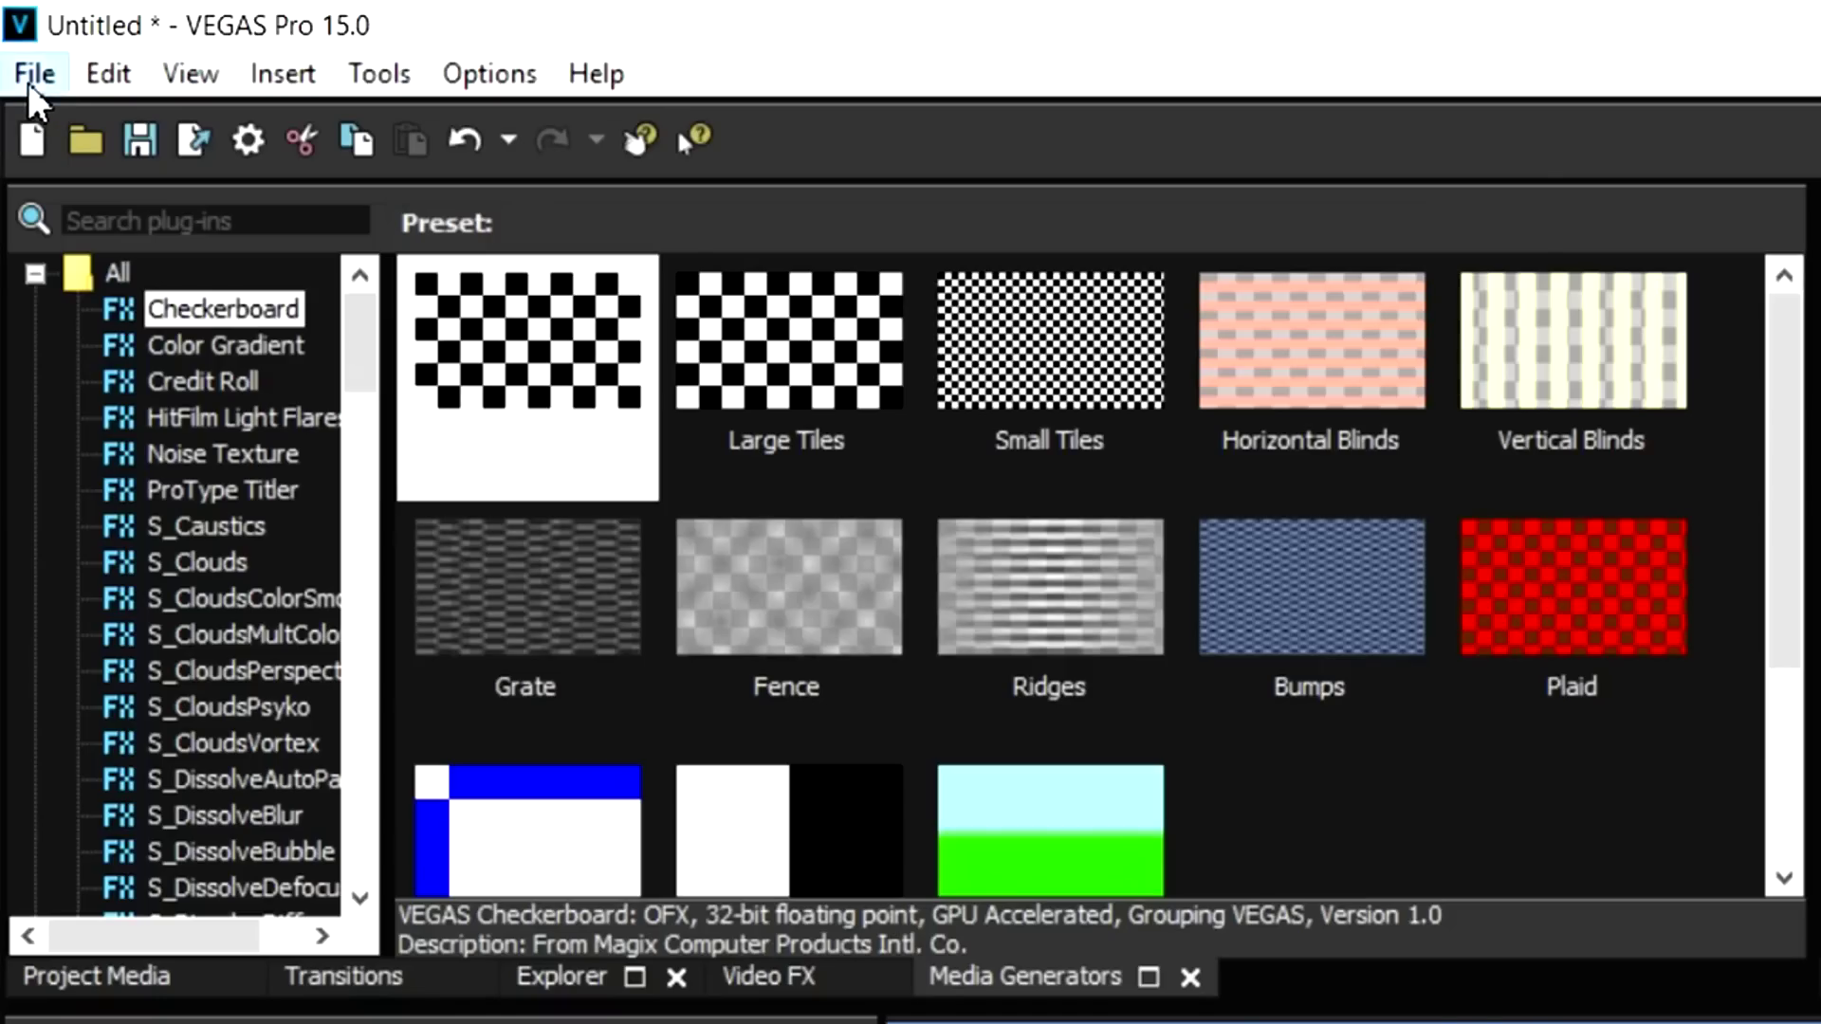
pyautogui.click(29, 80)
pyautogui.click(415, 442)
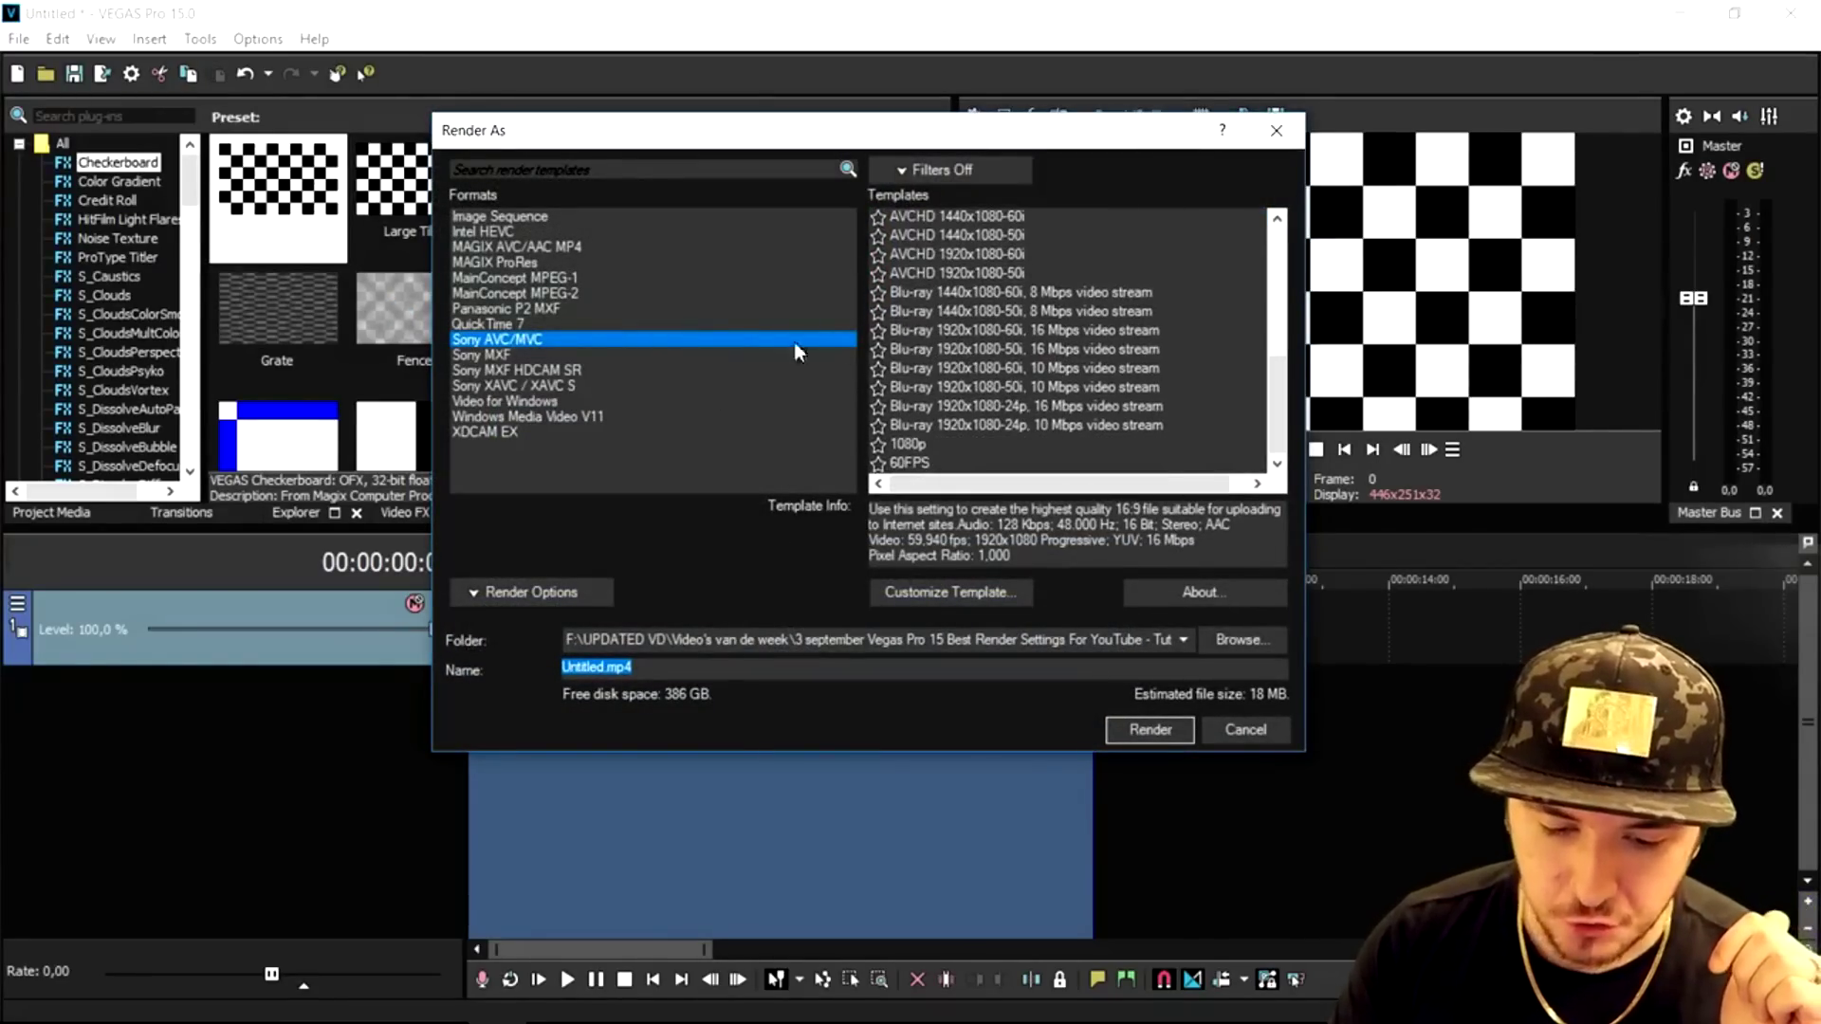
# Choose the Sony AVC/MVC render format with the Internet 1920x1080-30p template.
pyautogui.click(585, 339)
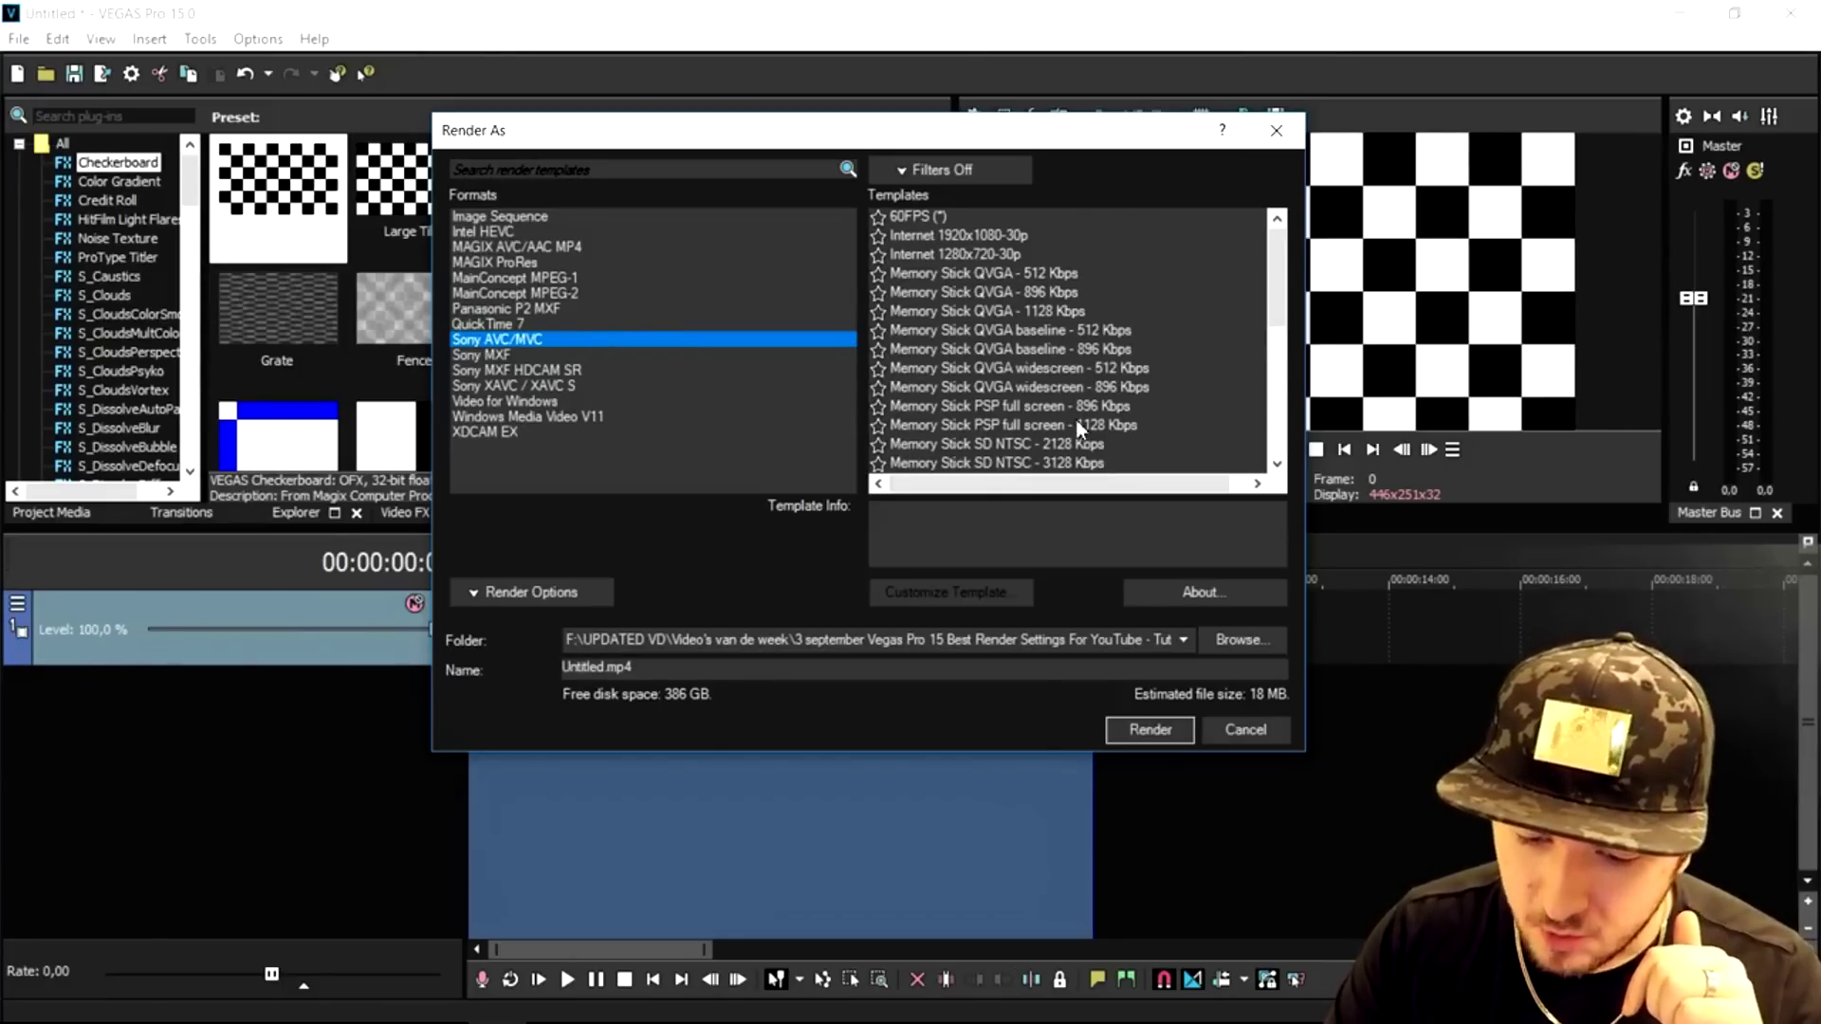
pyautogui.scroll(-1, 1073, 409)
pyautogui.scroll(-2, 1073, 407)
pyautogui.scroll(3, 1070, 403)
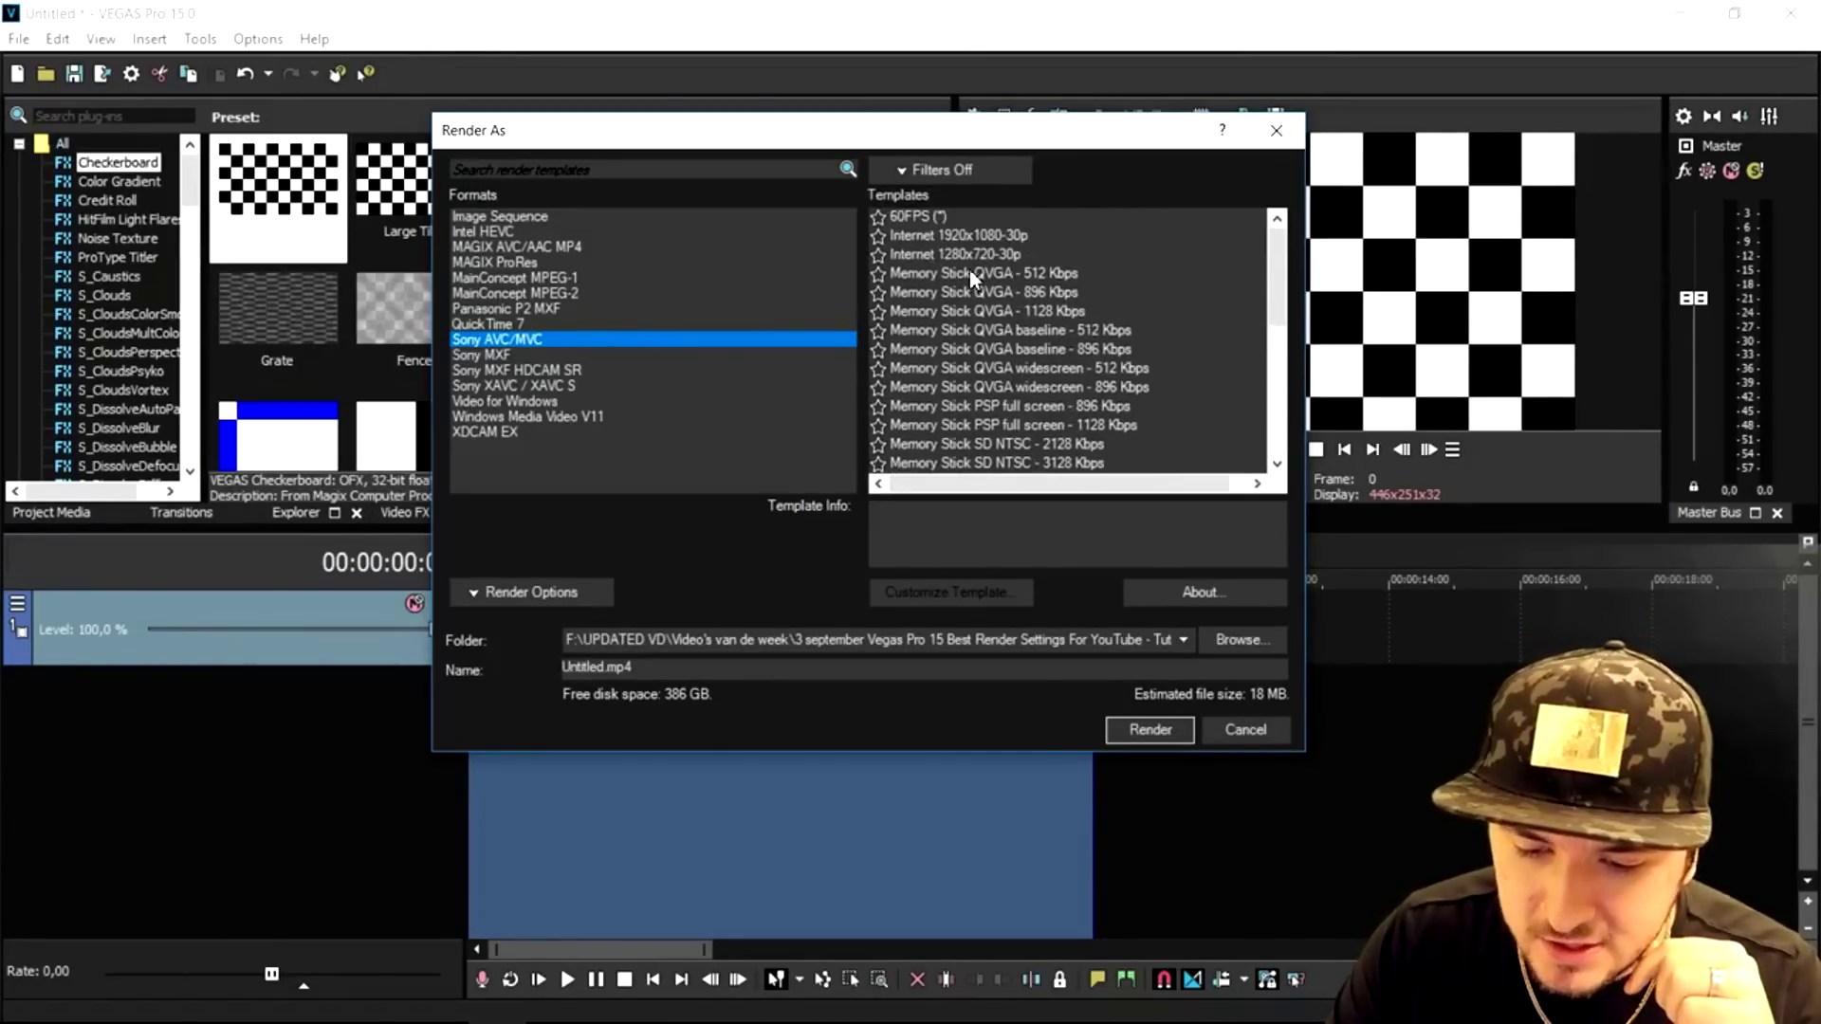
pyautogui.click(976, 237)
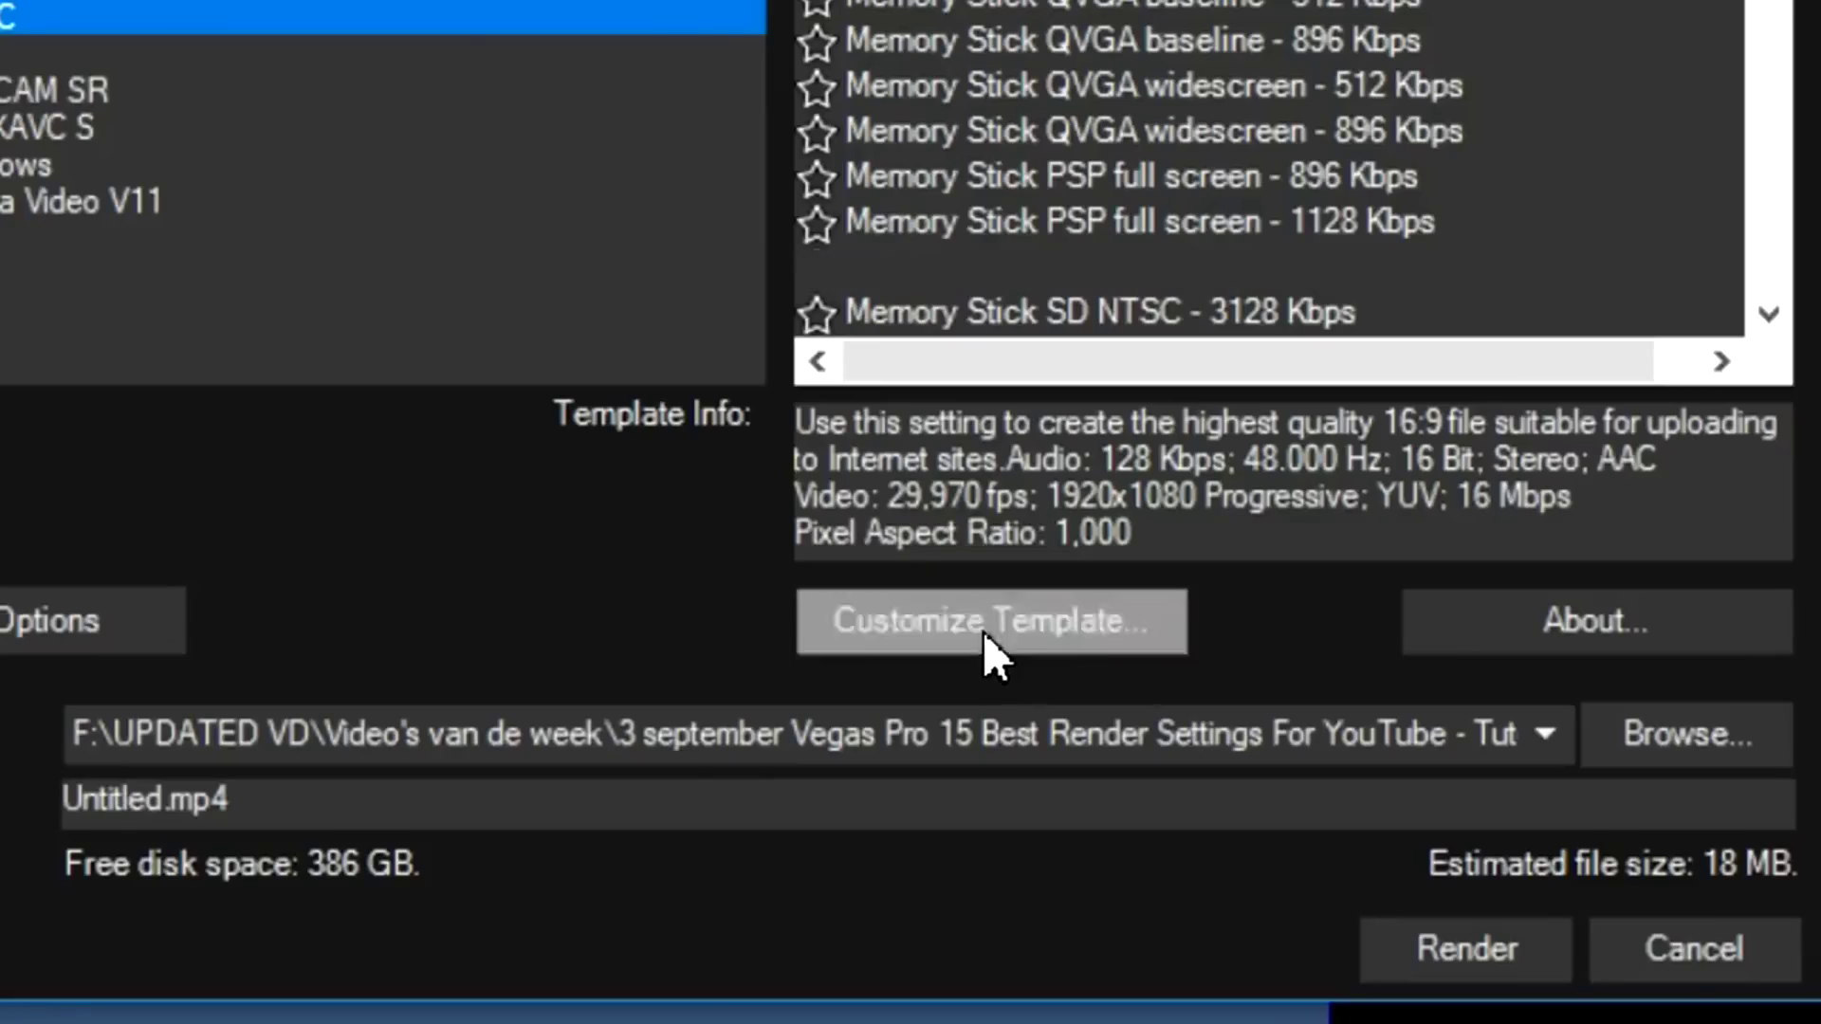
# Customize the render template with a frame rate of 60 and check its output file format.
pyautogui.click(949, 598)
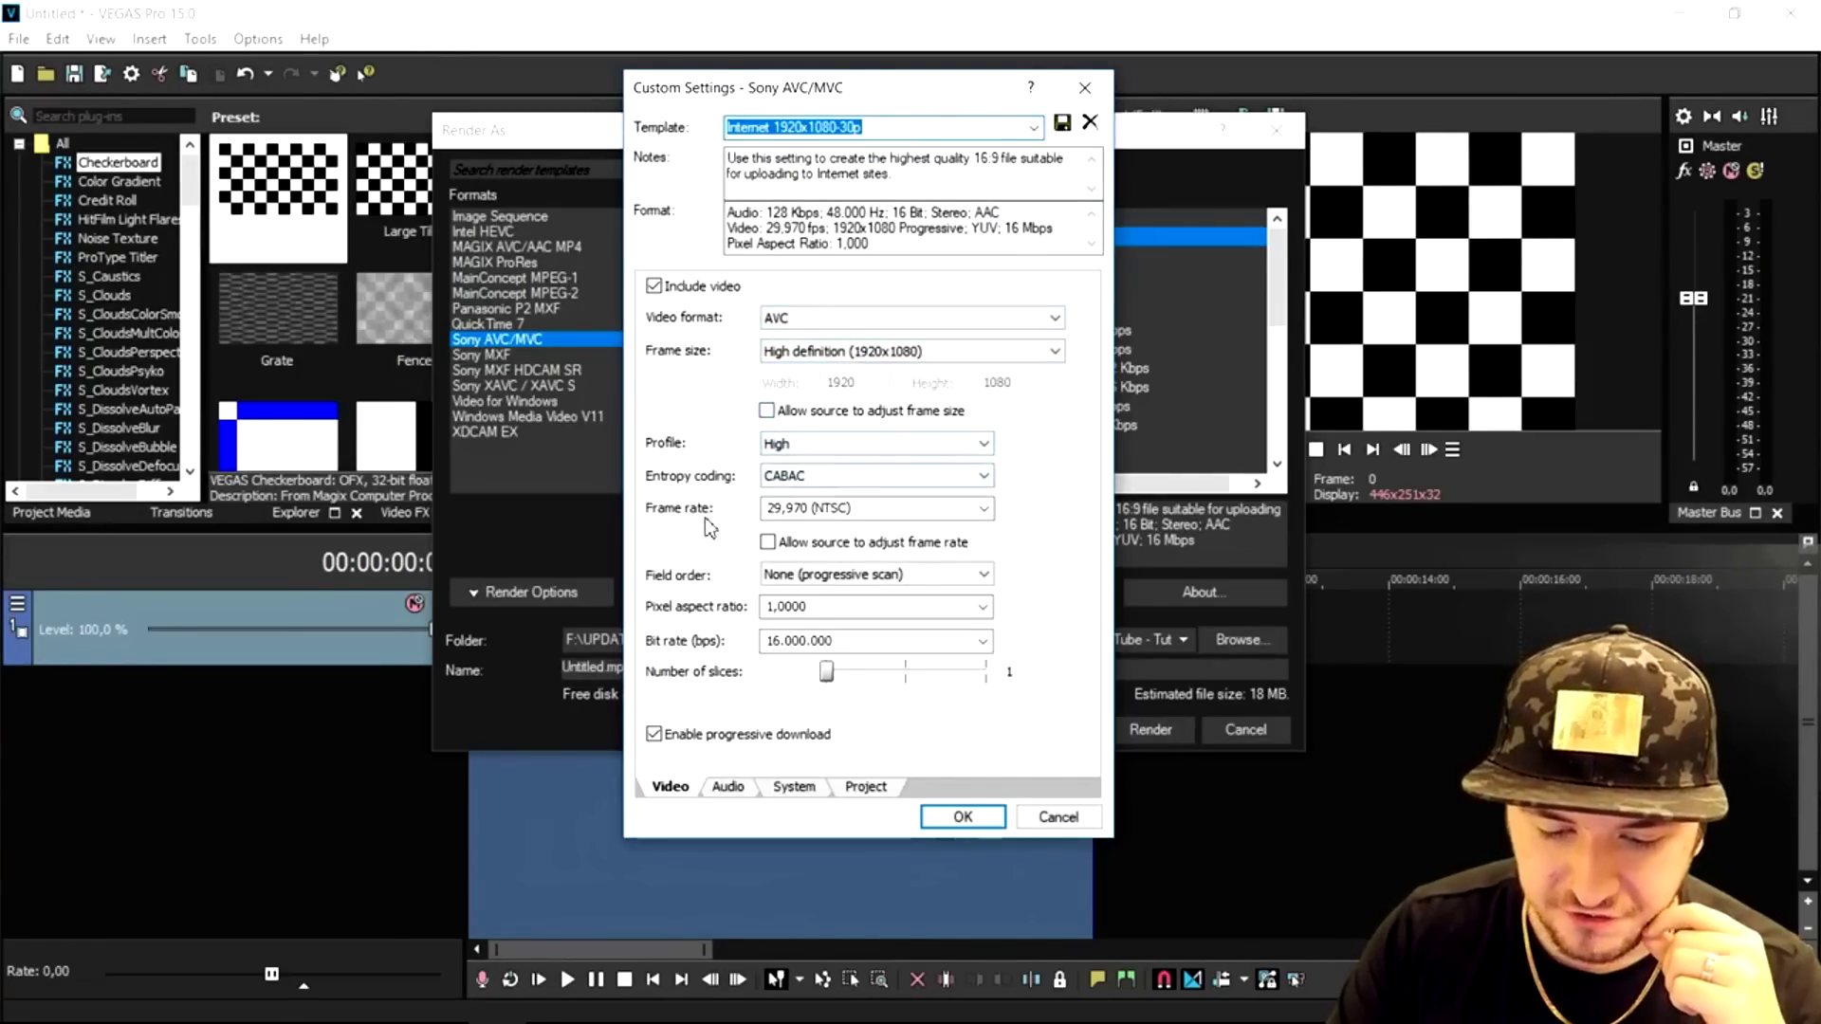
pyautogui.click(866, 515)
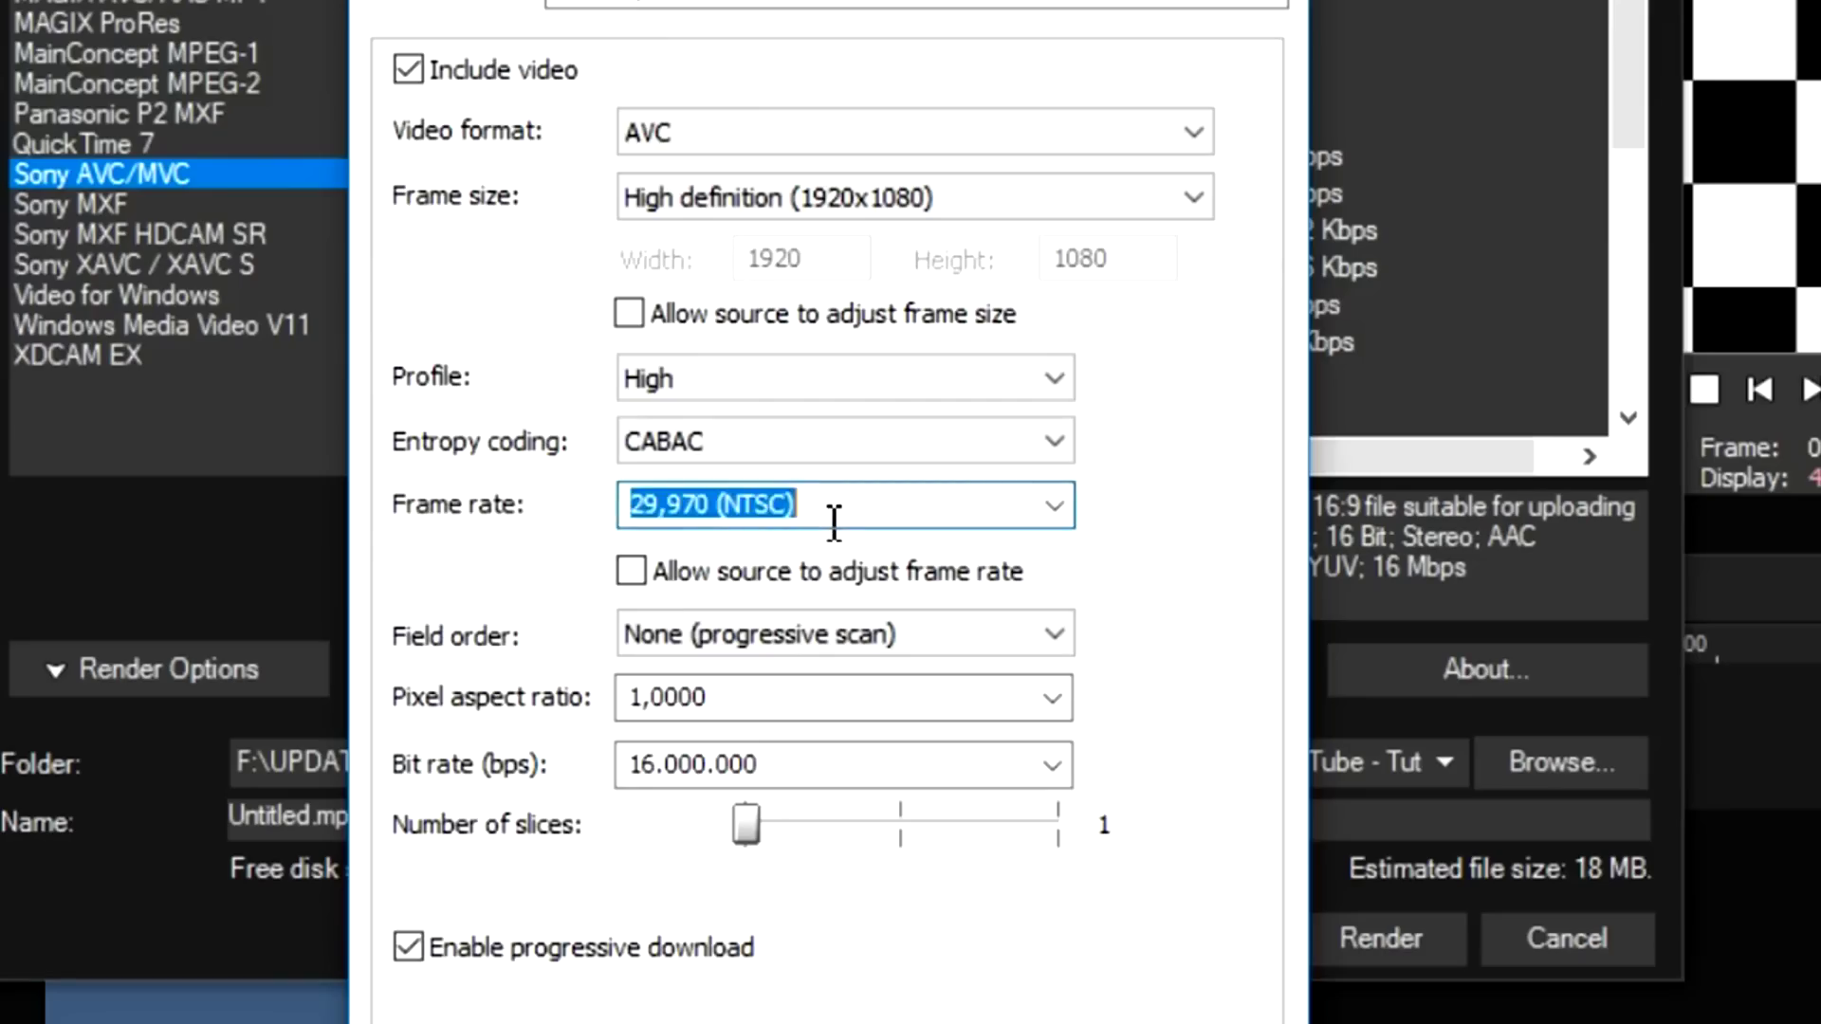
pyautogui.write('60')
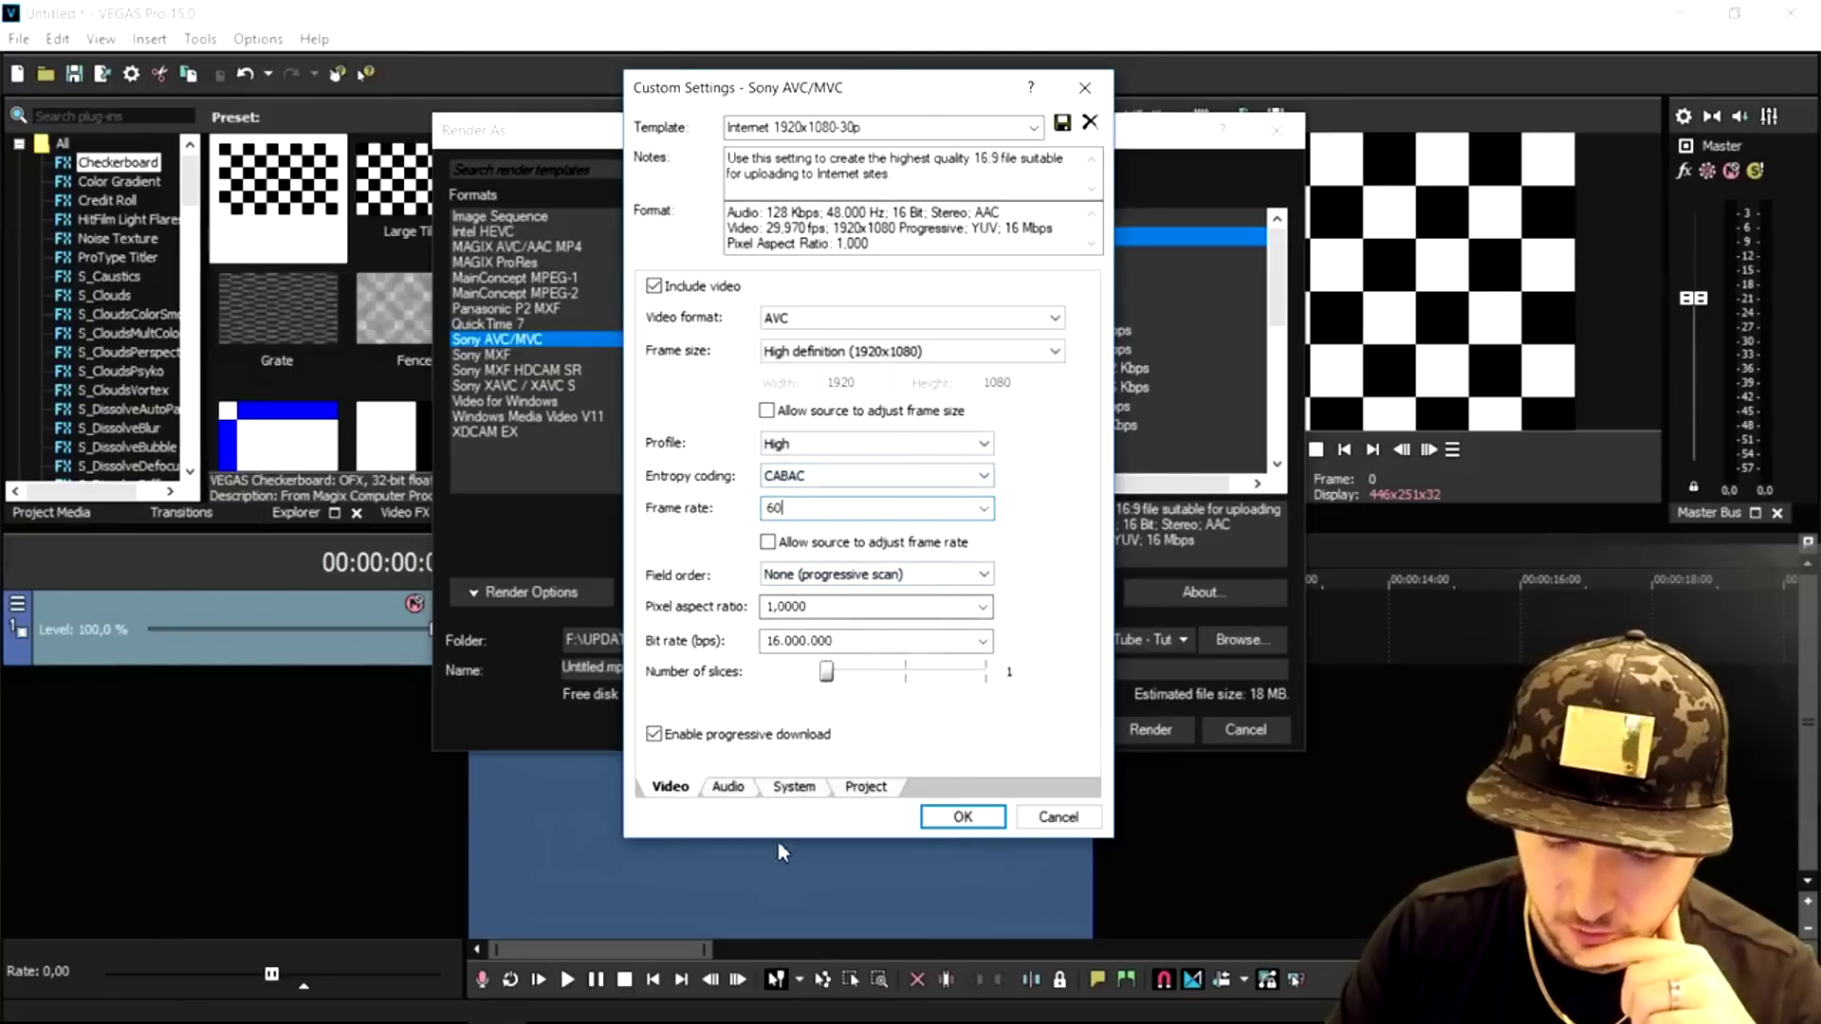
pyautogui.click(794, 787)
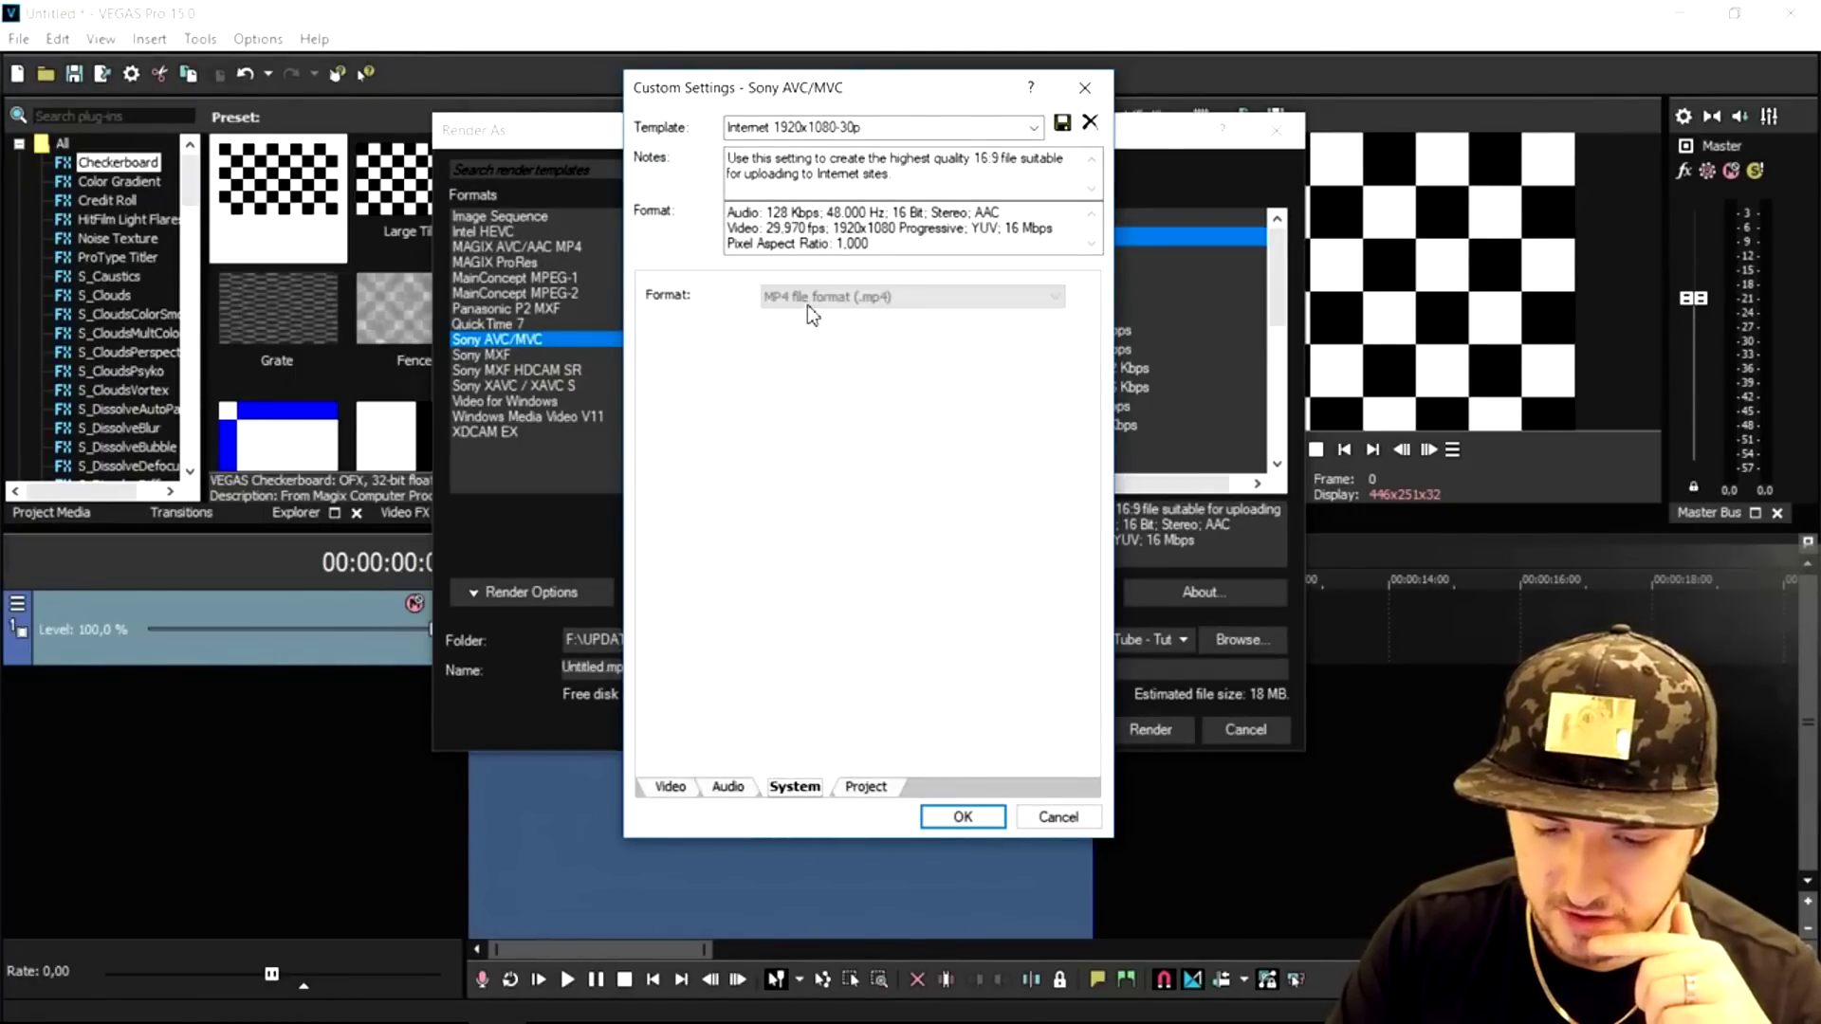
pyautogui.click(683, 785)
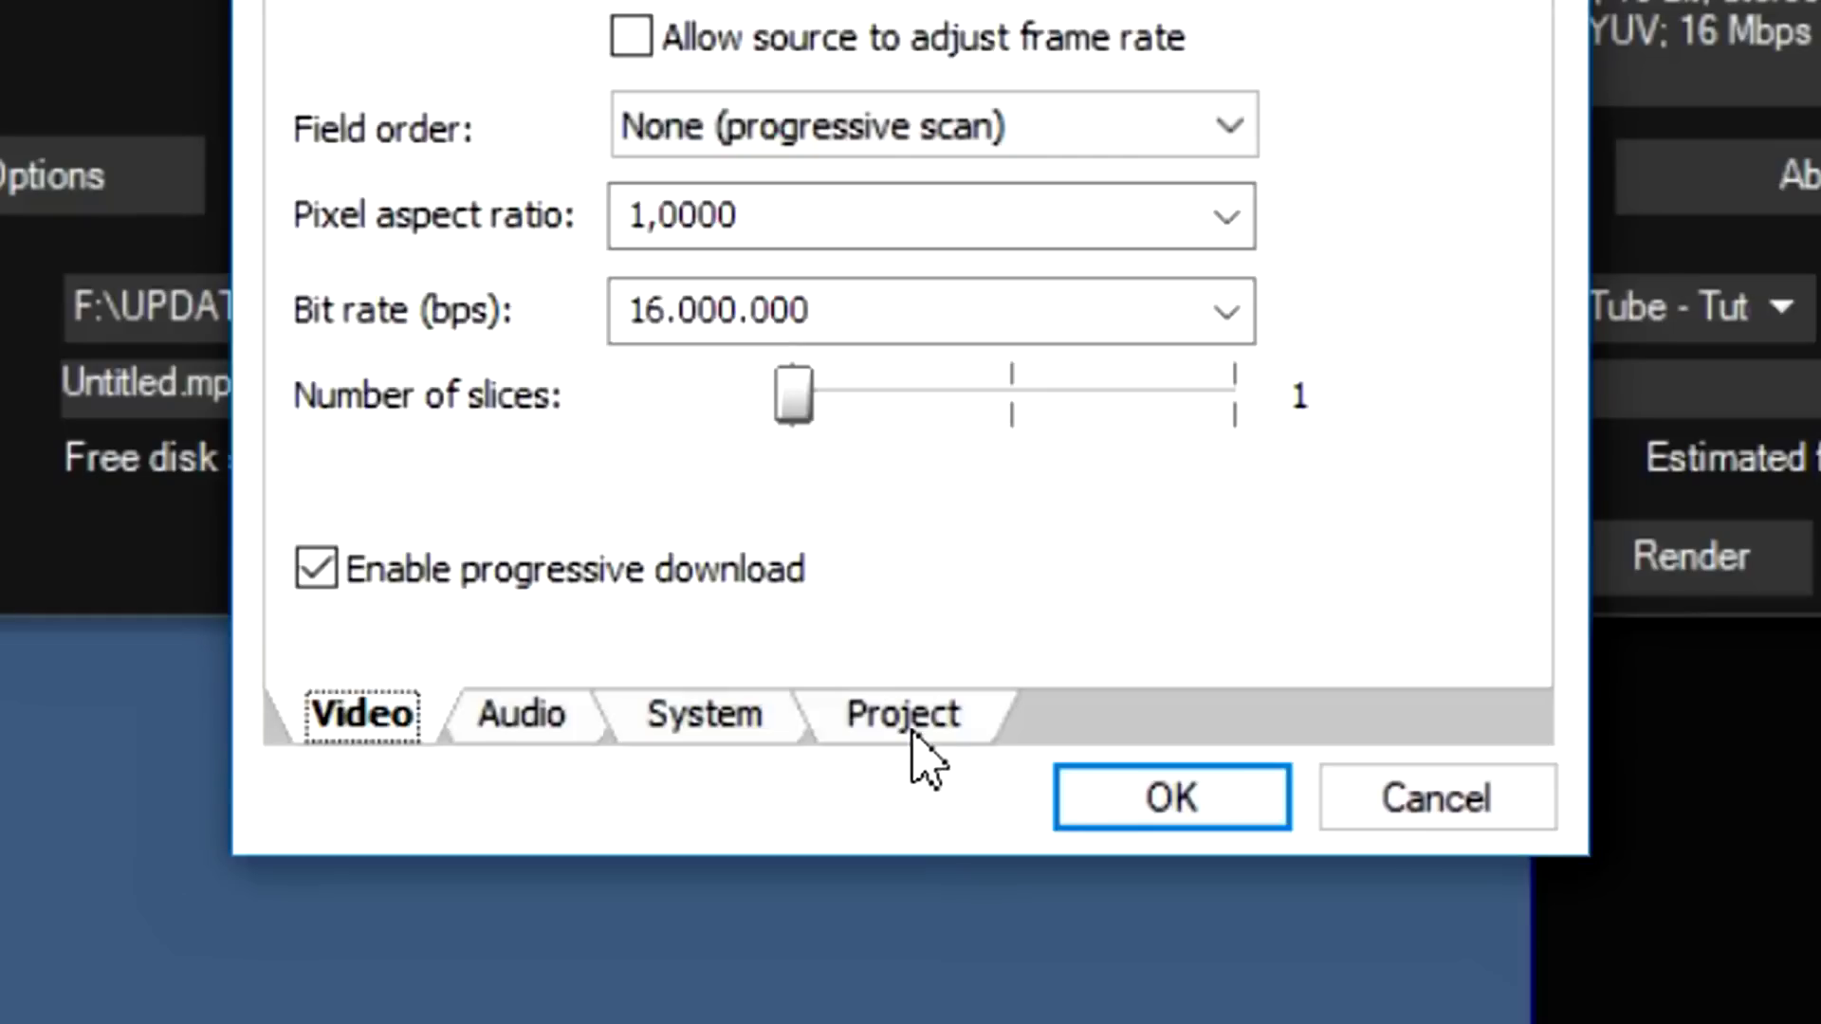
# Set the render template's video rendering quality to Best.
pyautogui.click(874, 790)
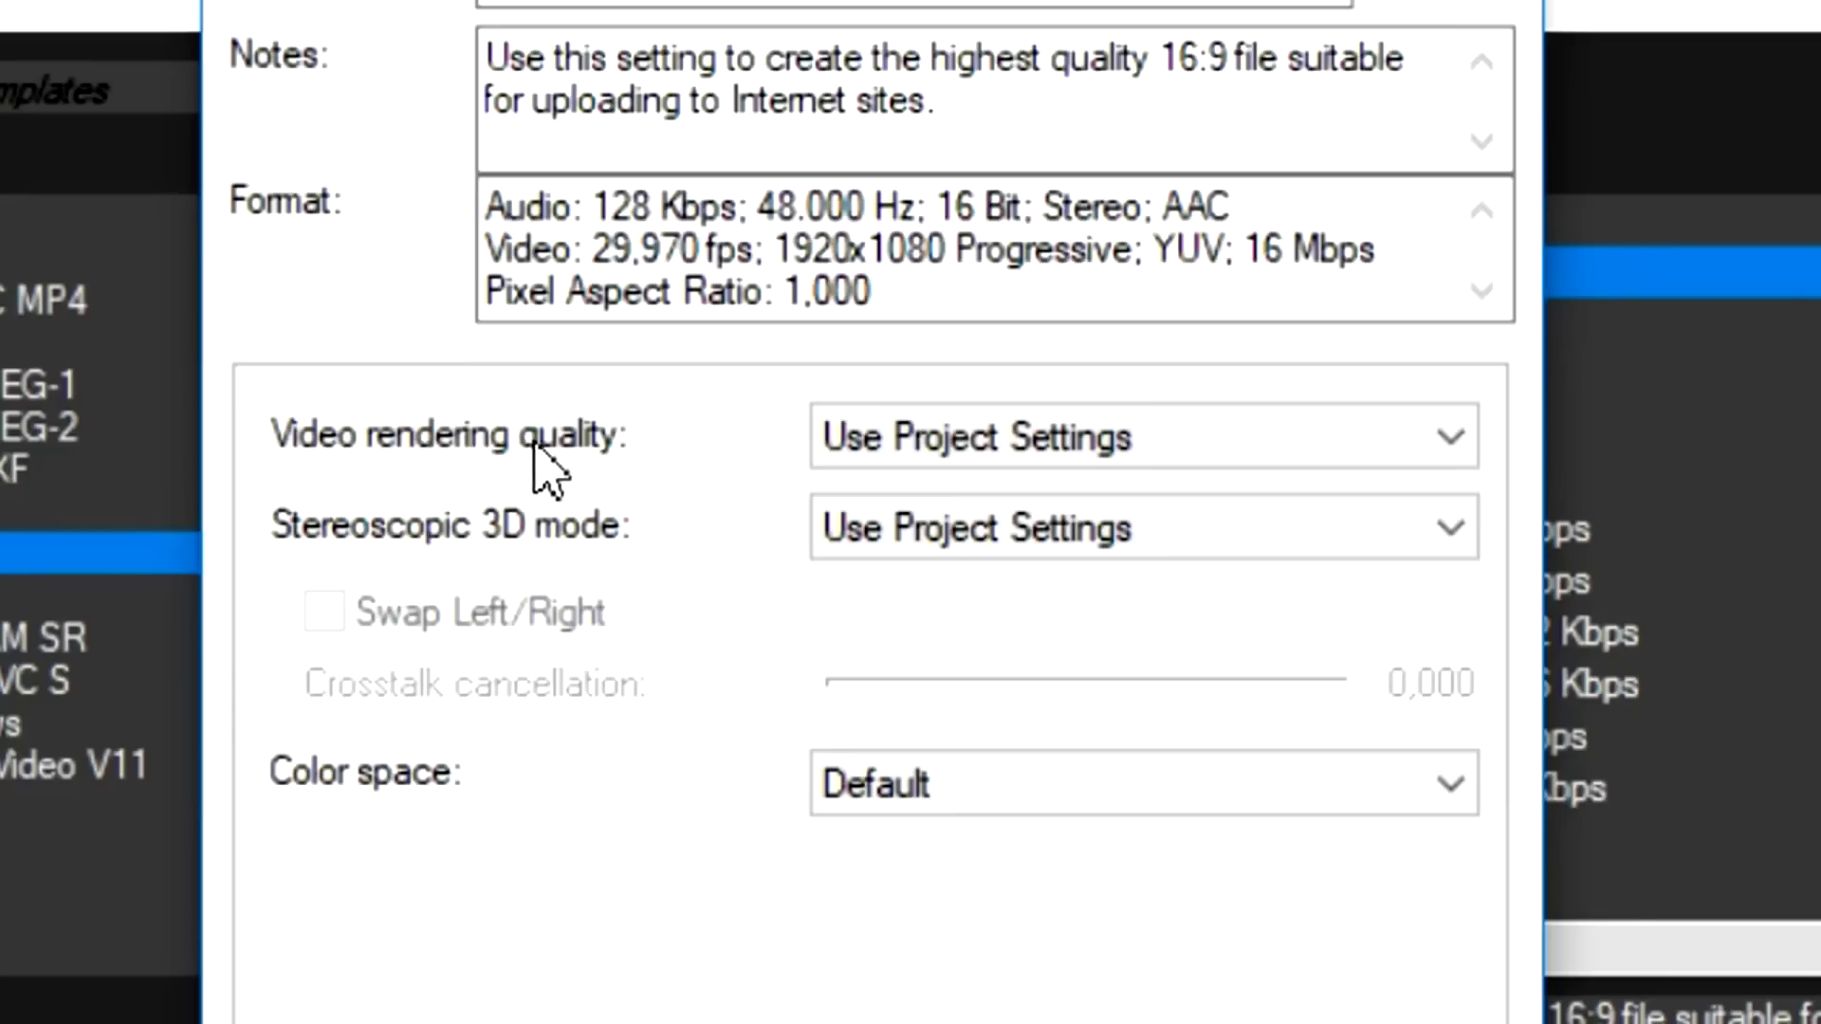
pyautogui.click(973, 456)
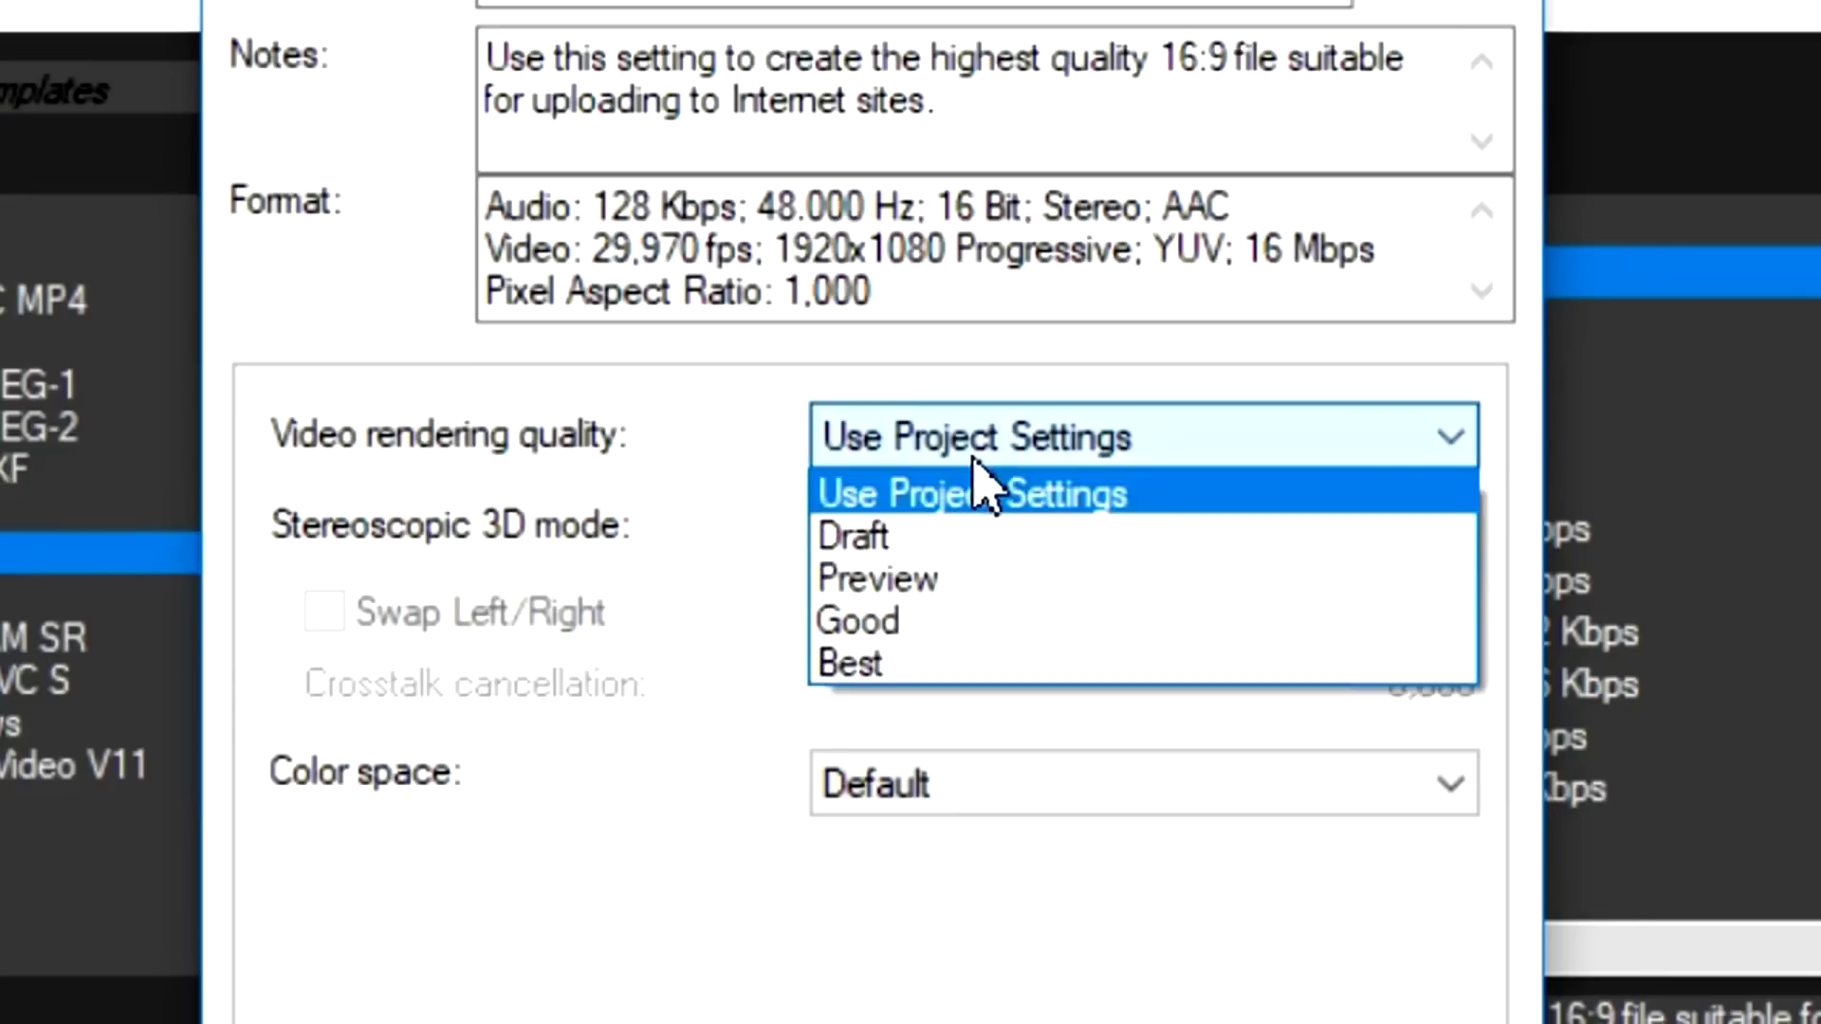
pyautogui.click(968, 666)
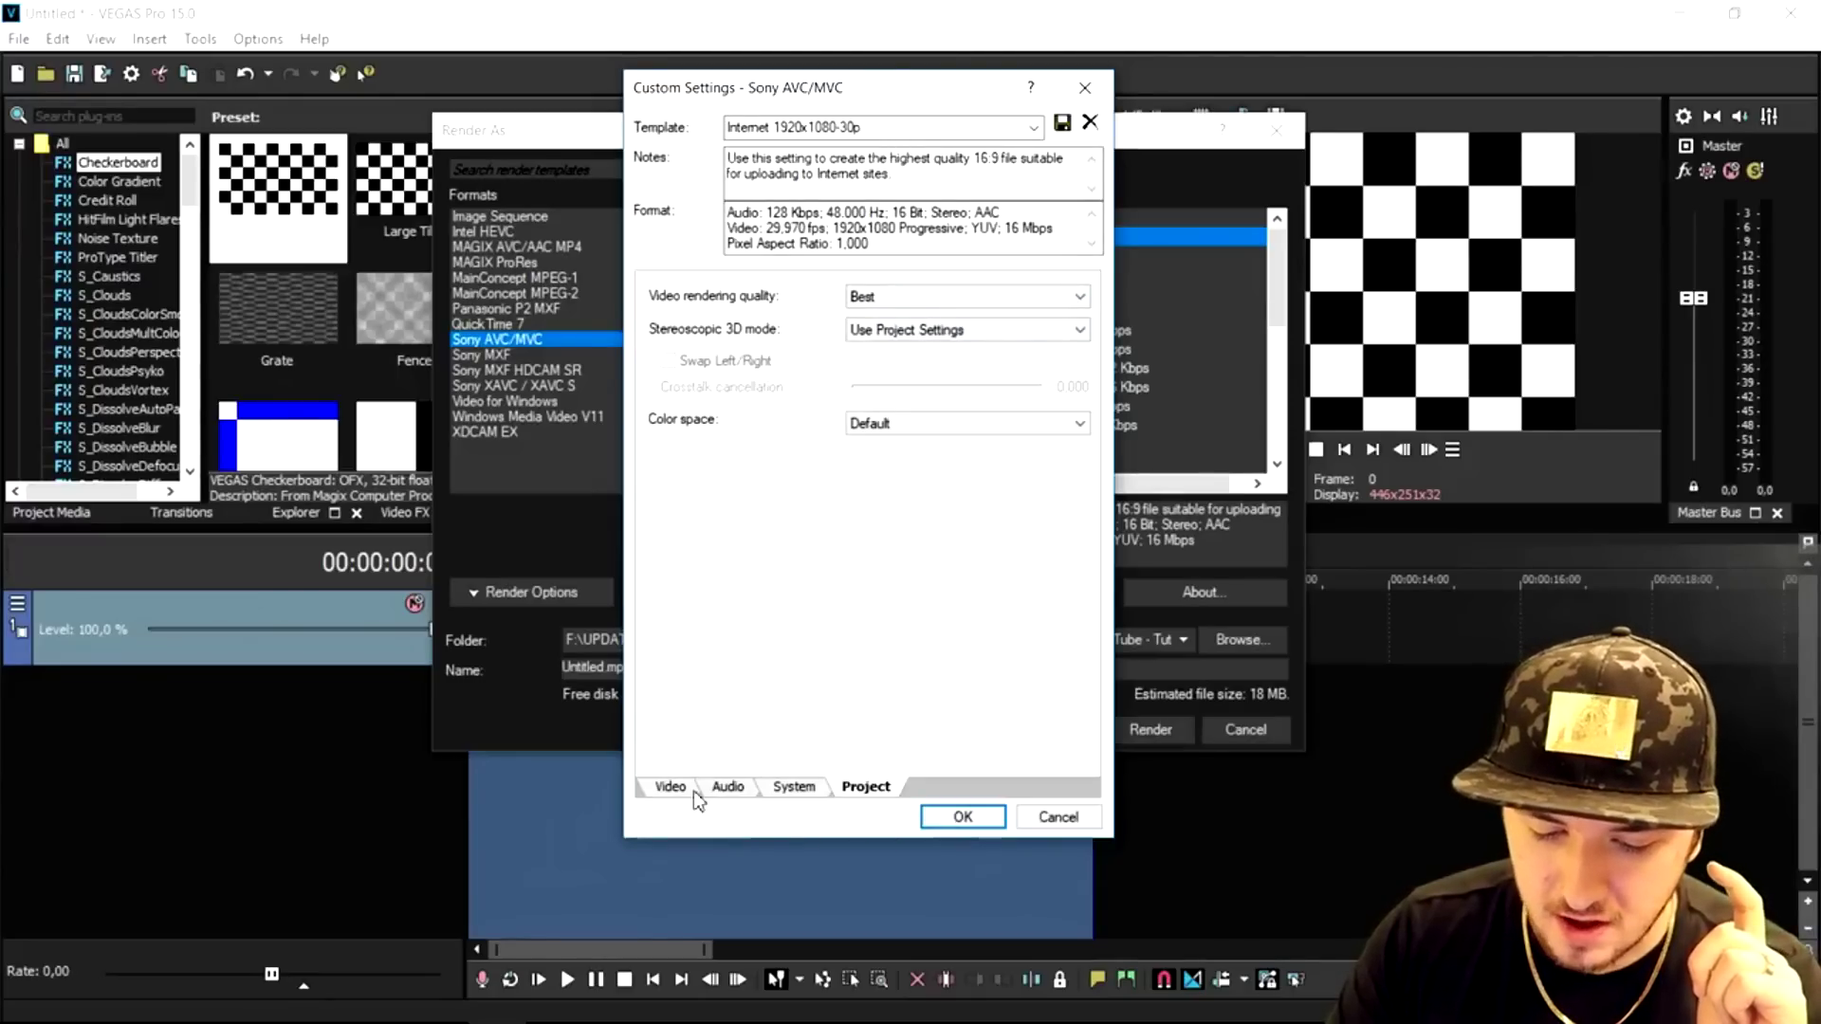
# Name the customized render template "60FPS YT" and save it.
pyautogui.click(671, 788)
pyautogui.click(922, 131)
pyautogui.write('630')
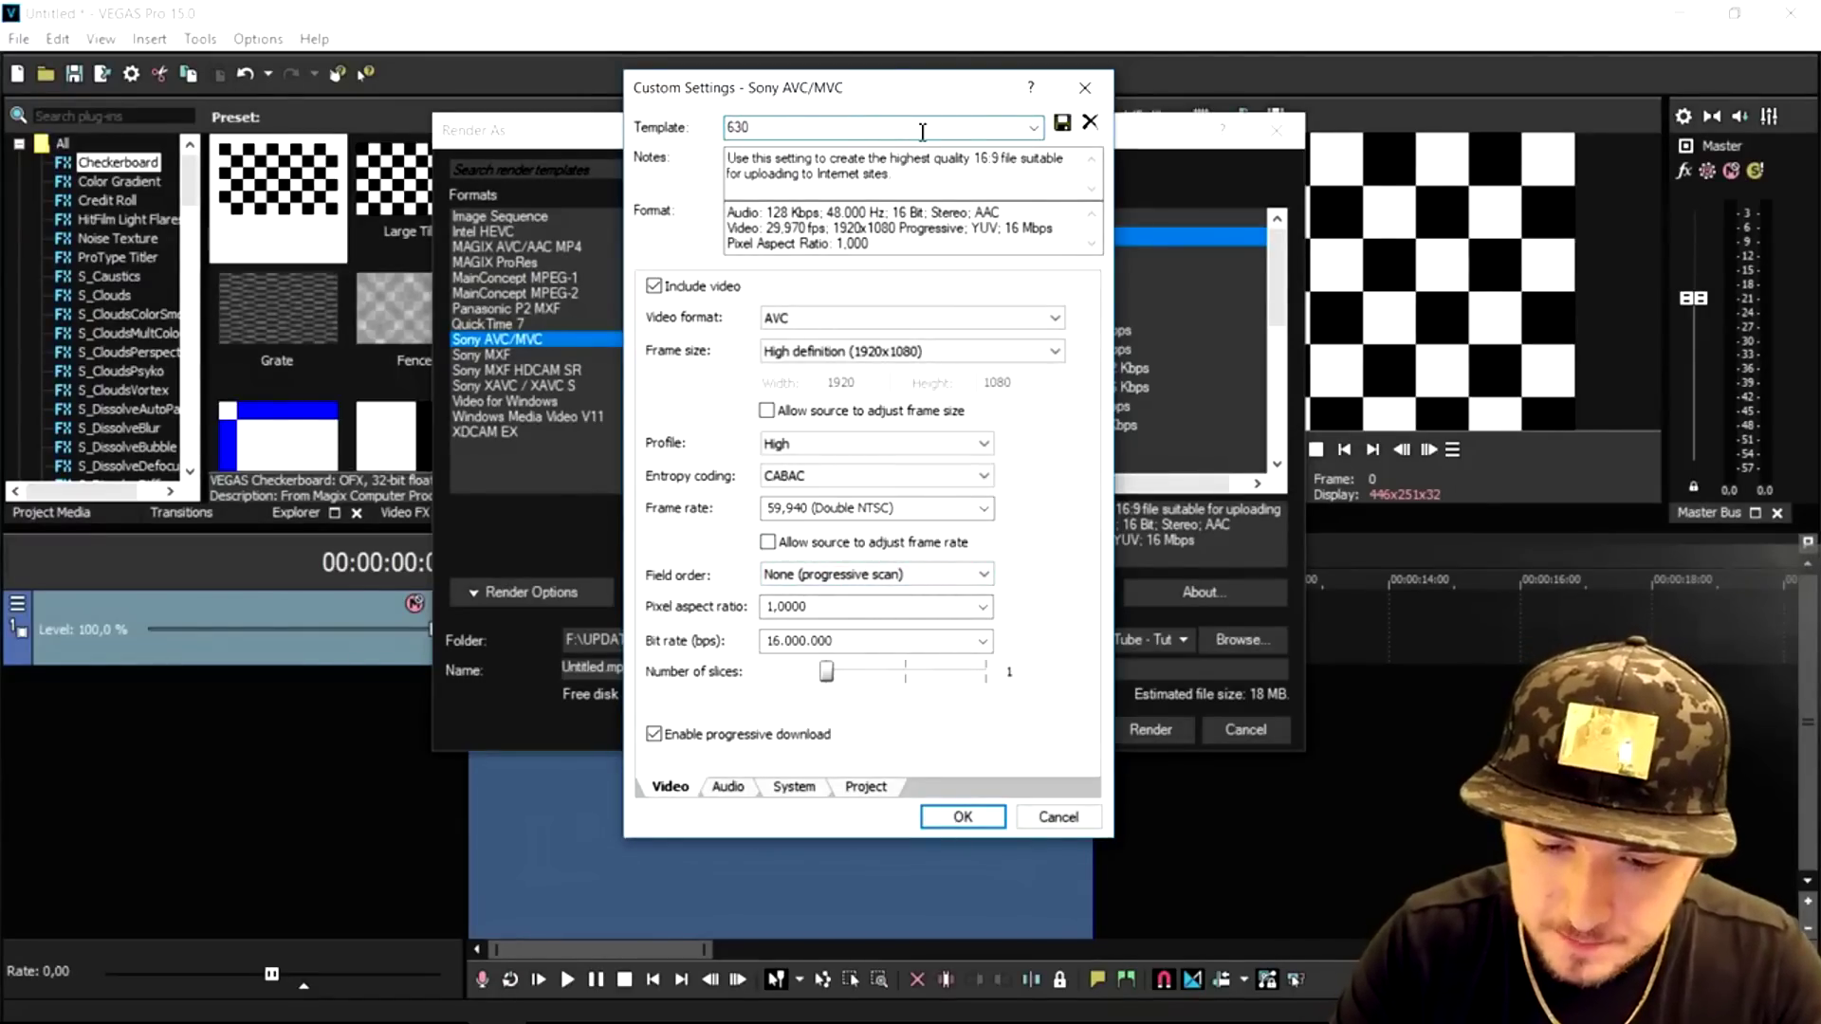
pyautogui.write('0FPS YT')
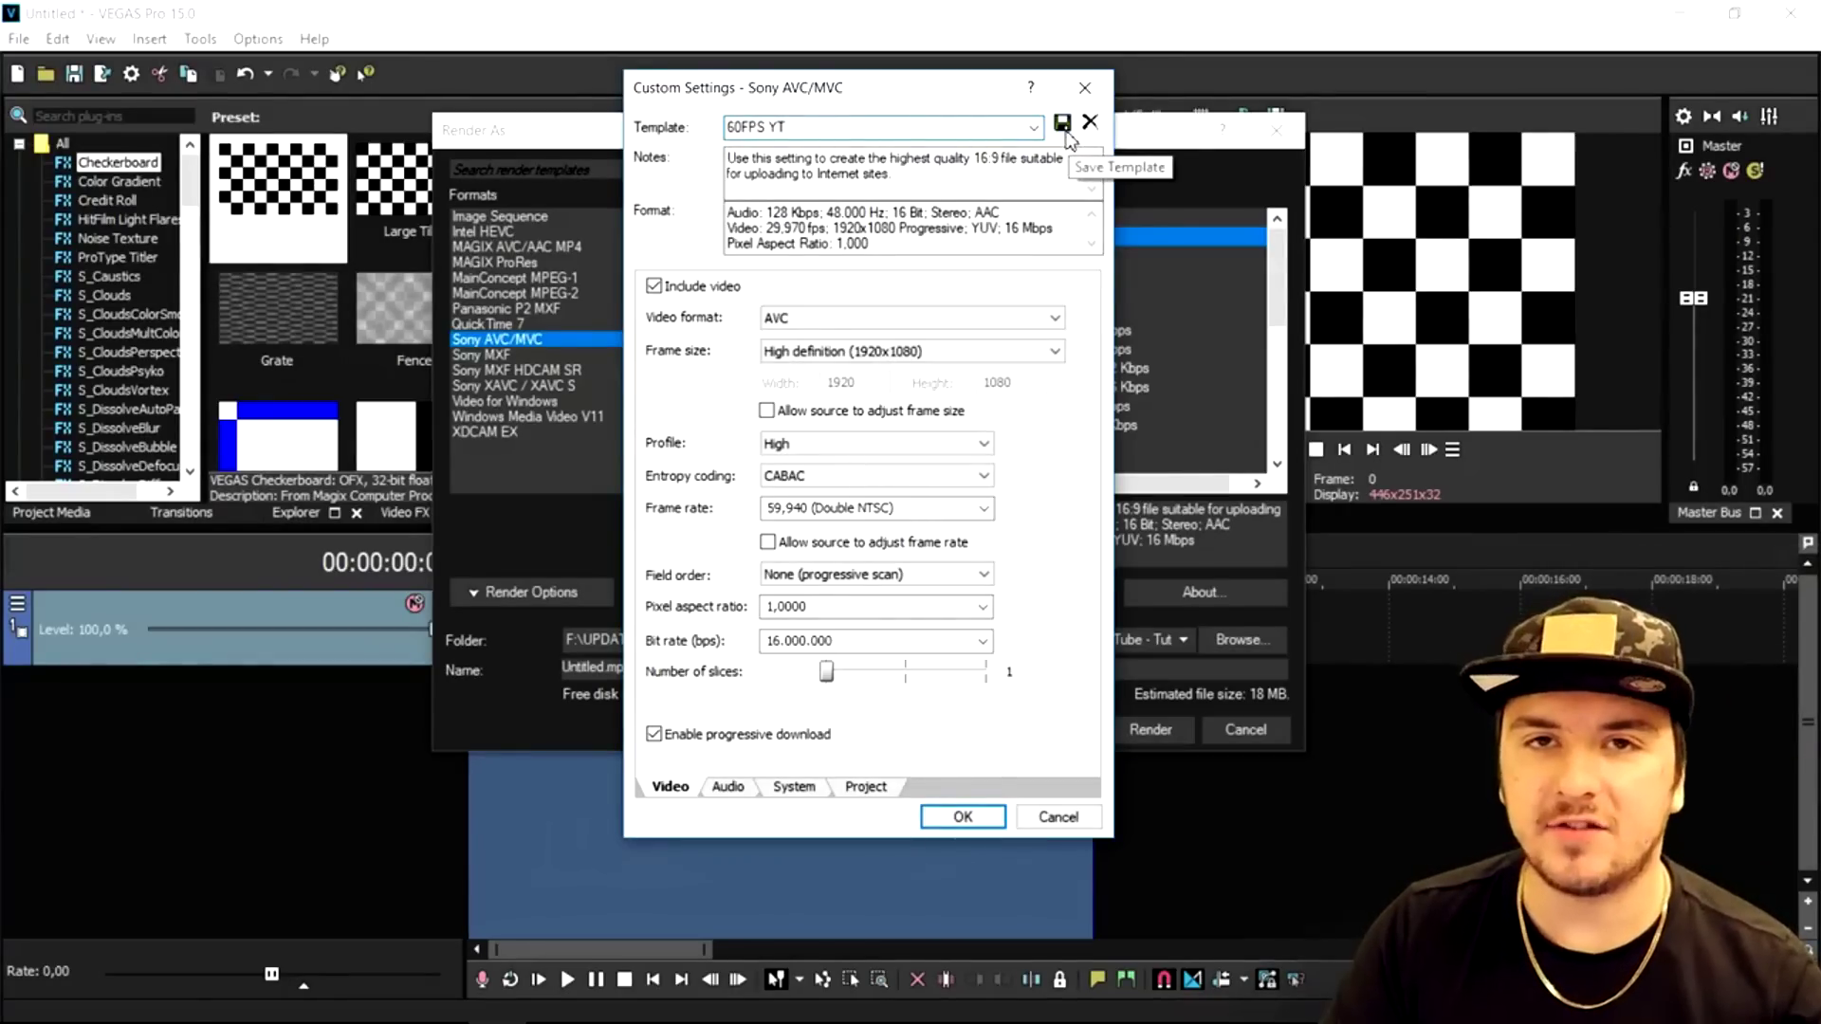
pyautogui.click(1063, 127)
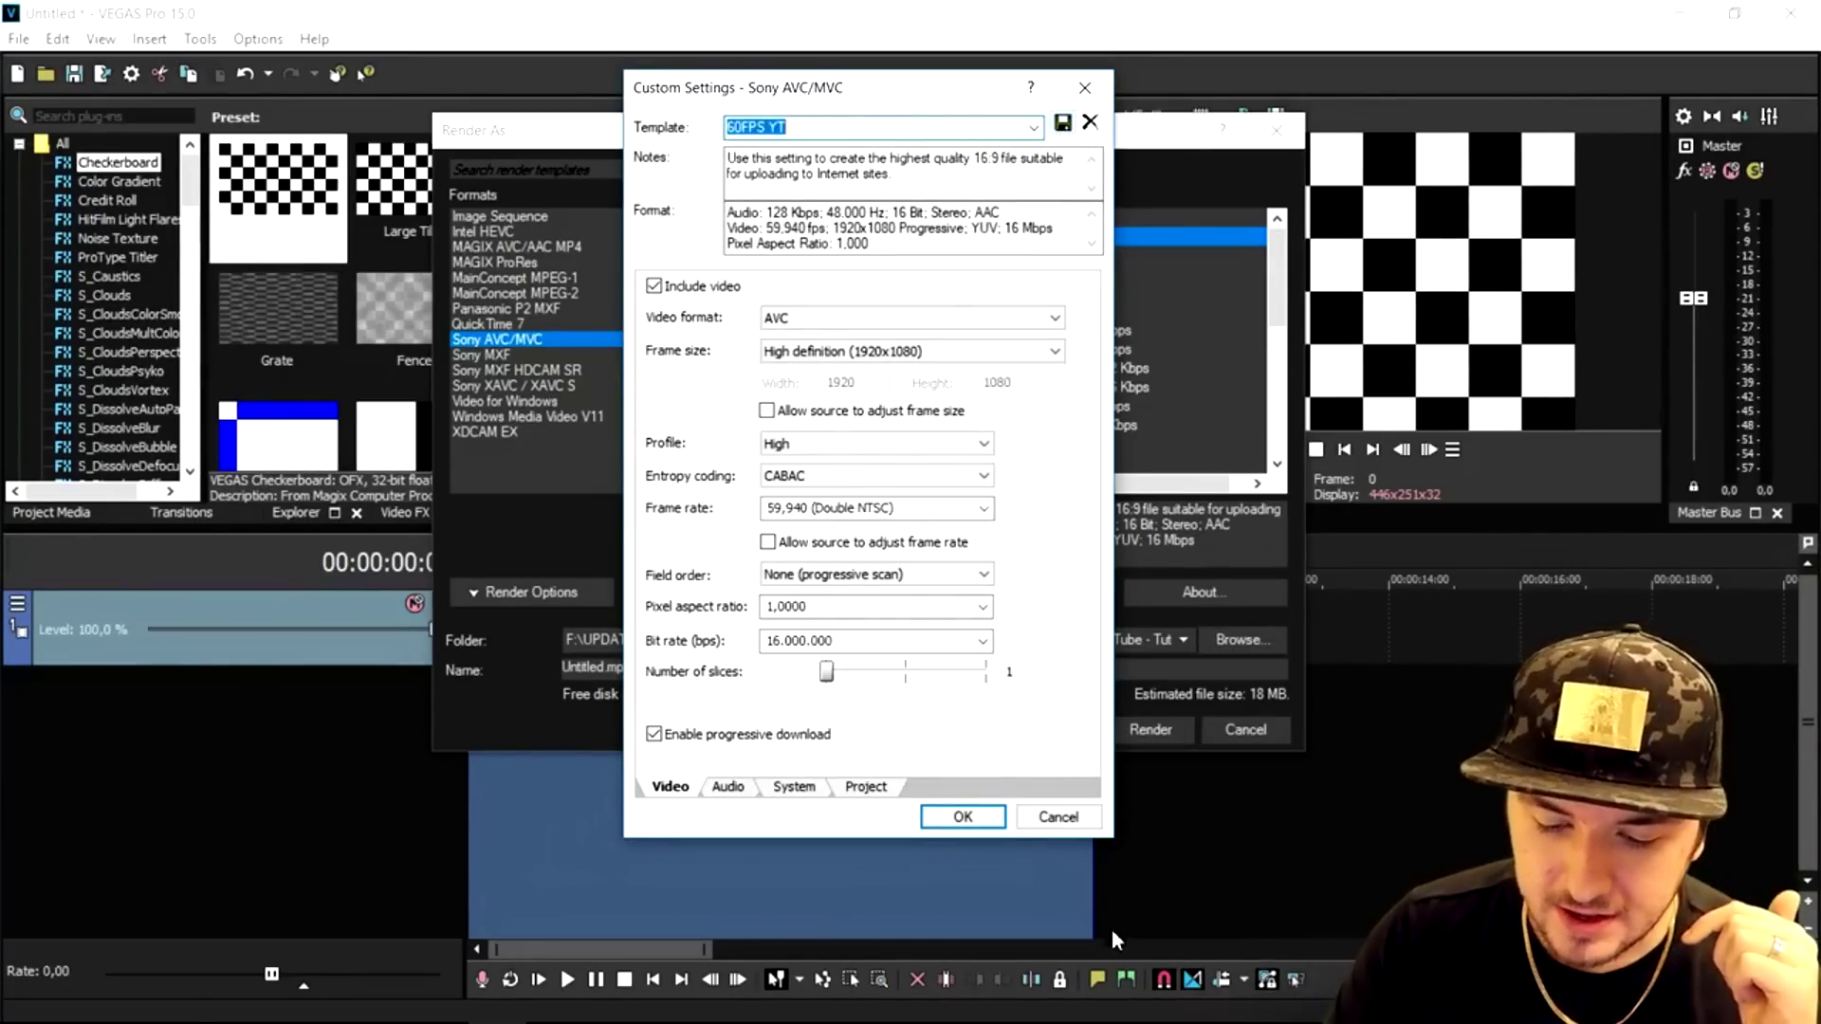
# Accept the custom template settings and name the render's output file "test video".
pyautogui.click(956, 817)
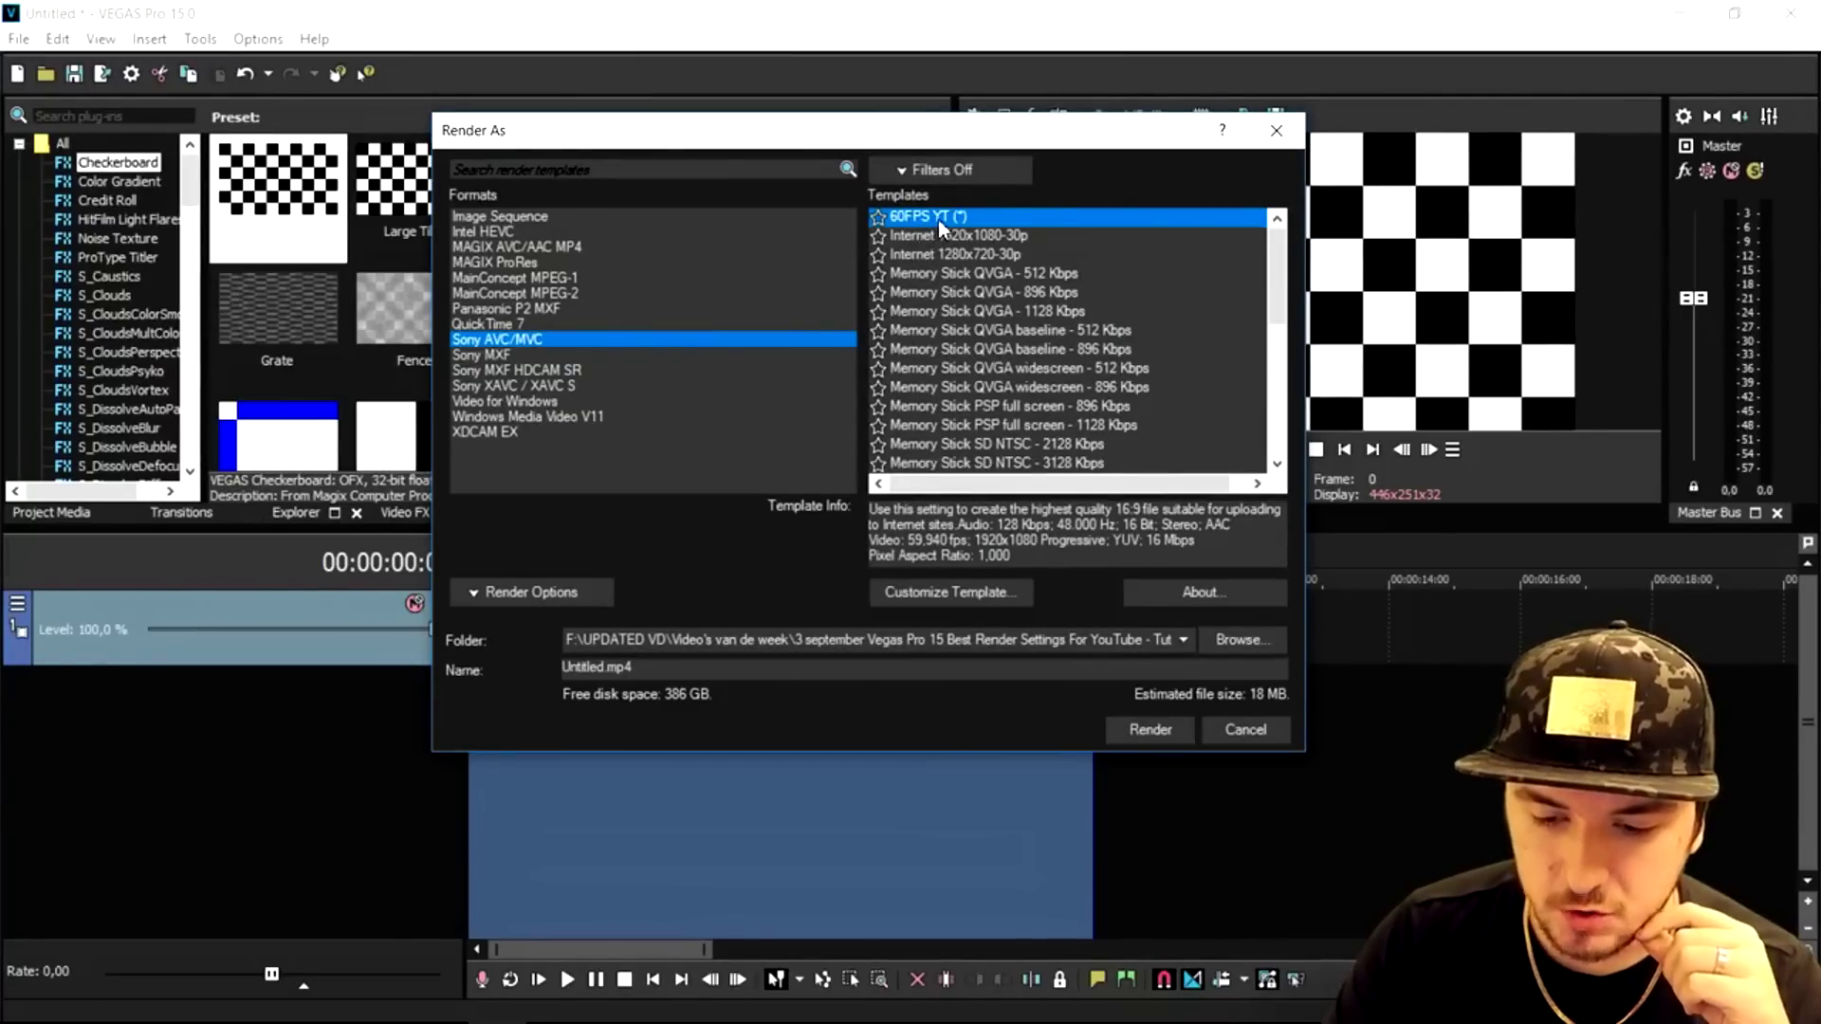
pyautogui.click(1224, 645)
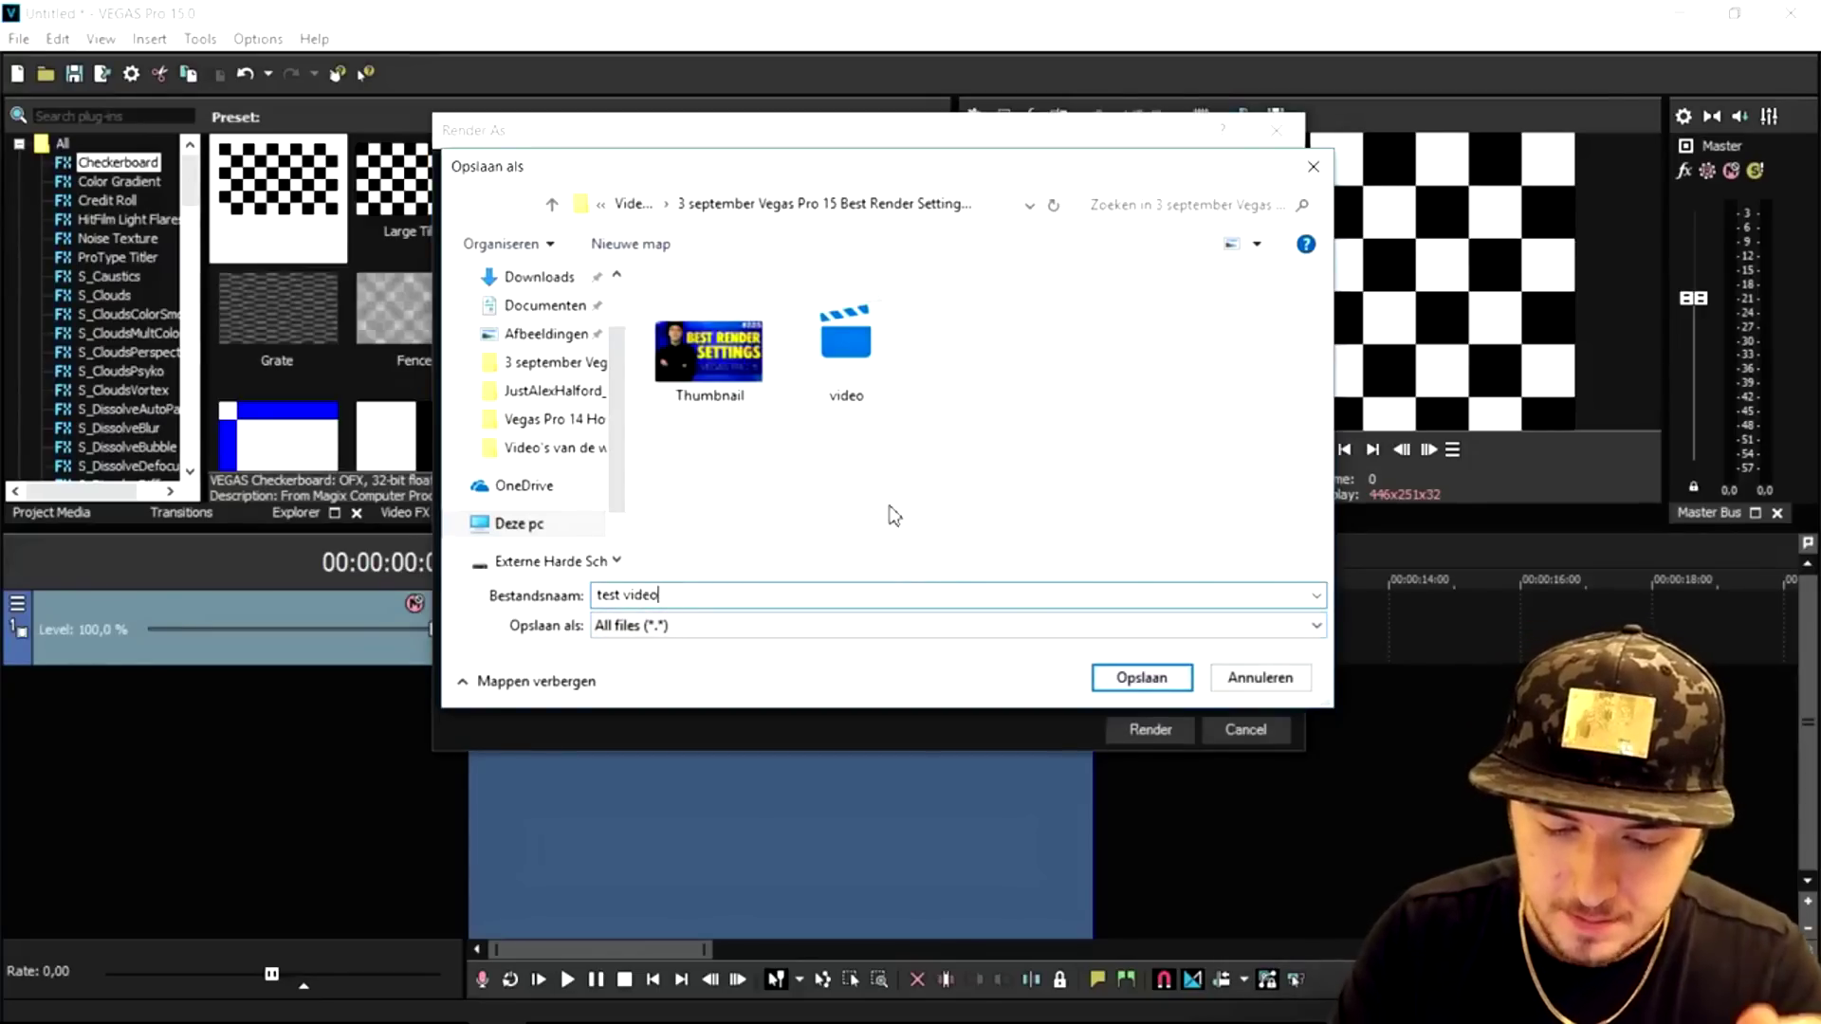
pyautogui.write('test video')
pyautogui.click(1141, 679)
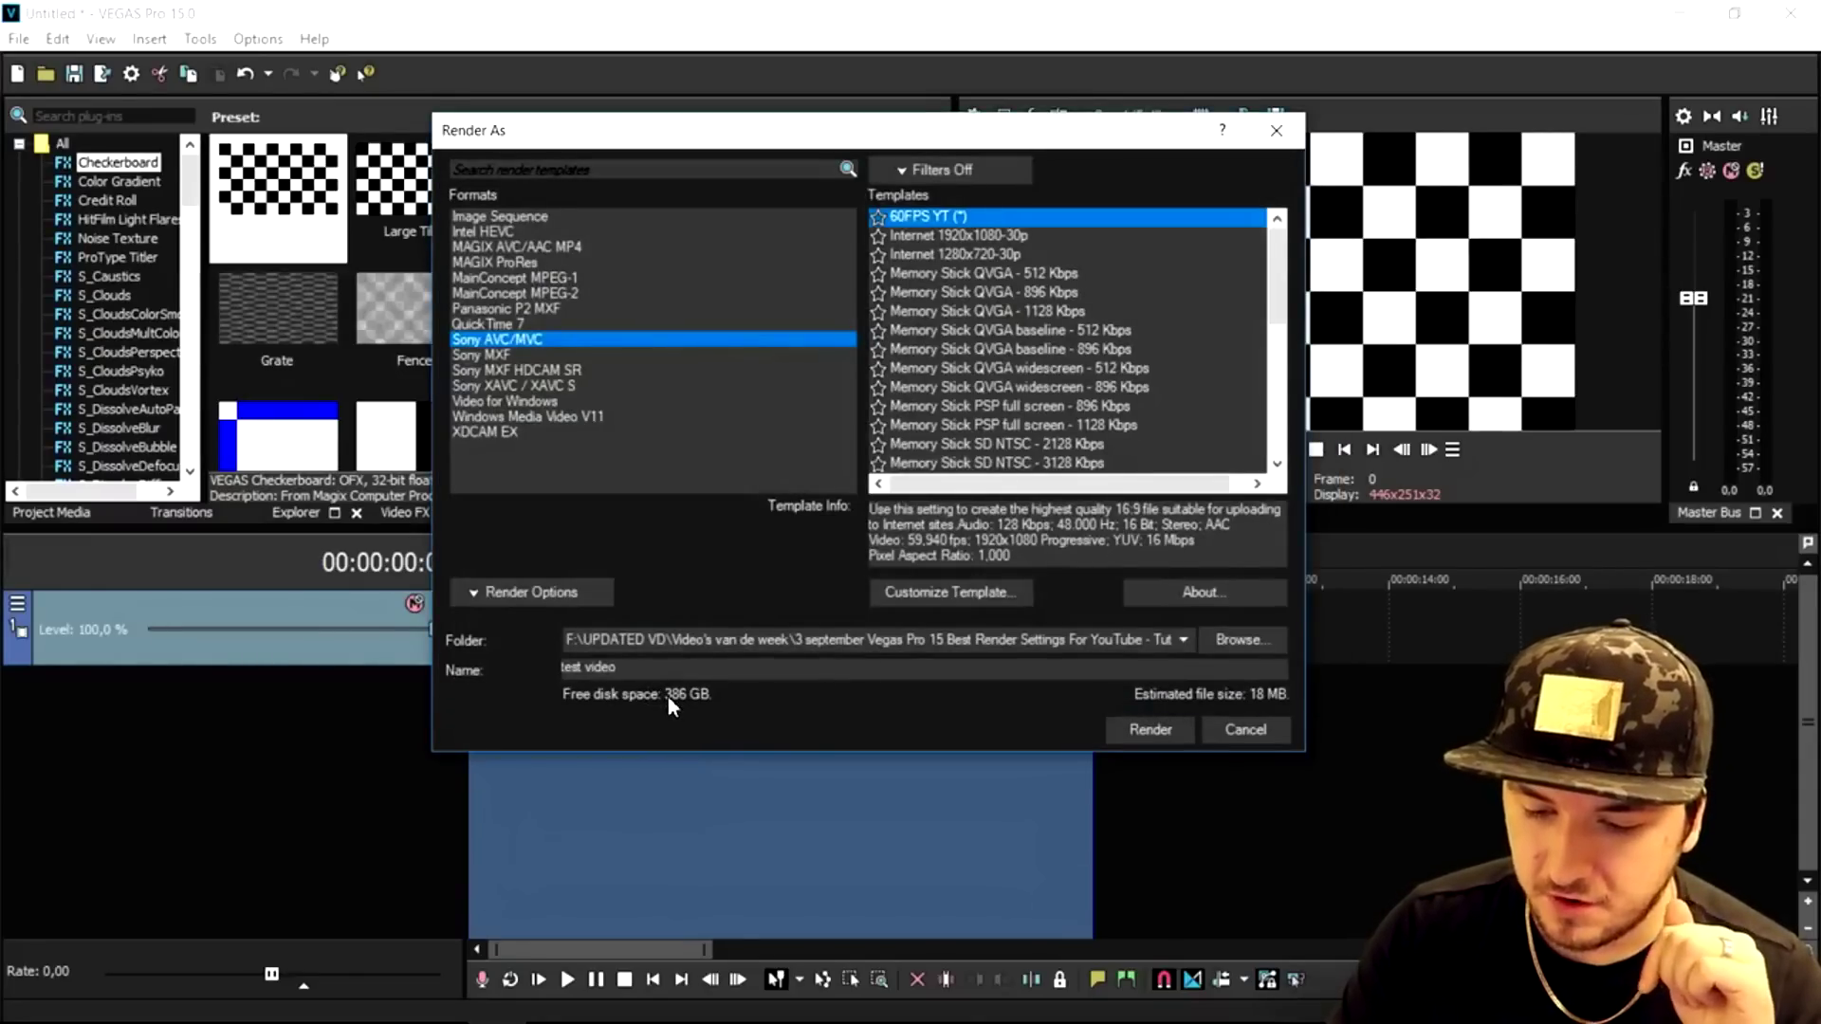
# Render the project with the 60FPS YT template and dismiss the render progress dialog once complete.
pyautogui.click(1153, 737)
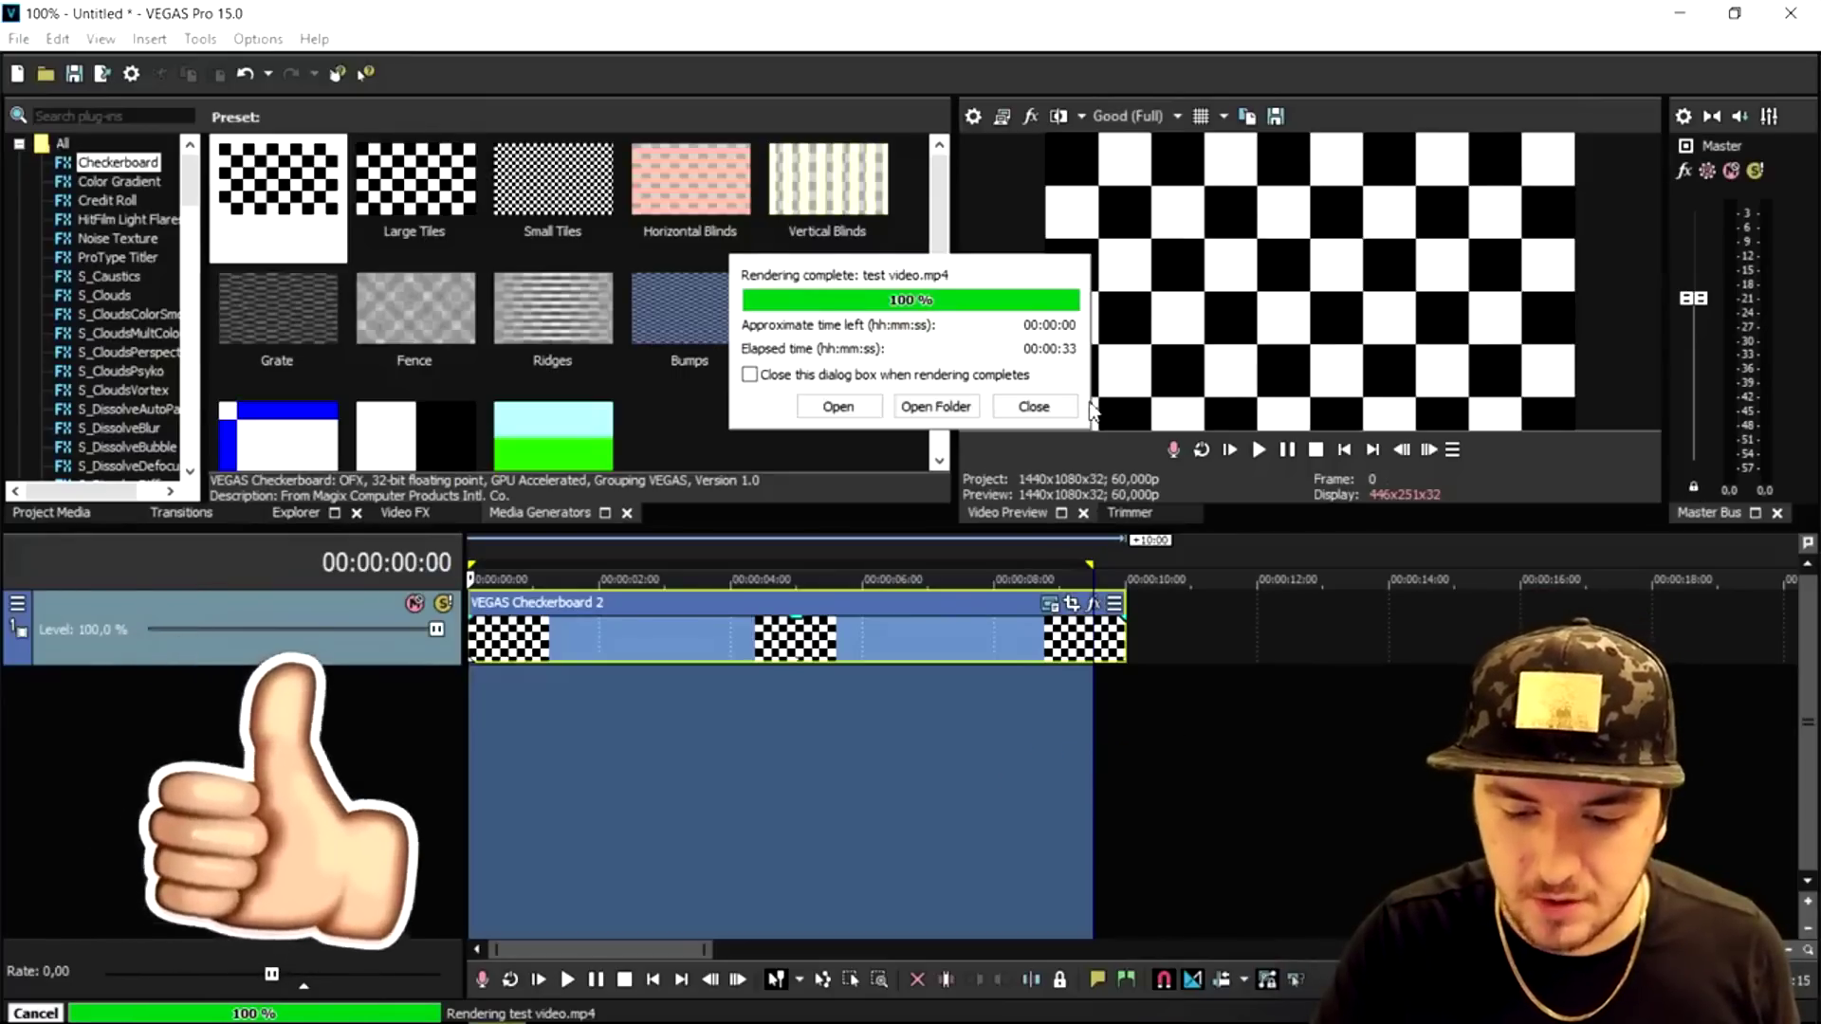
pyautogui.click(1033, 407)
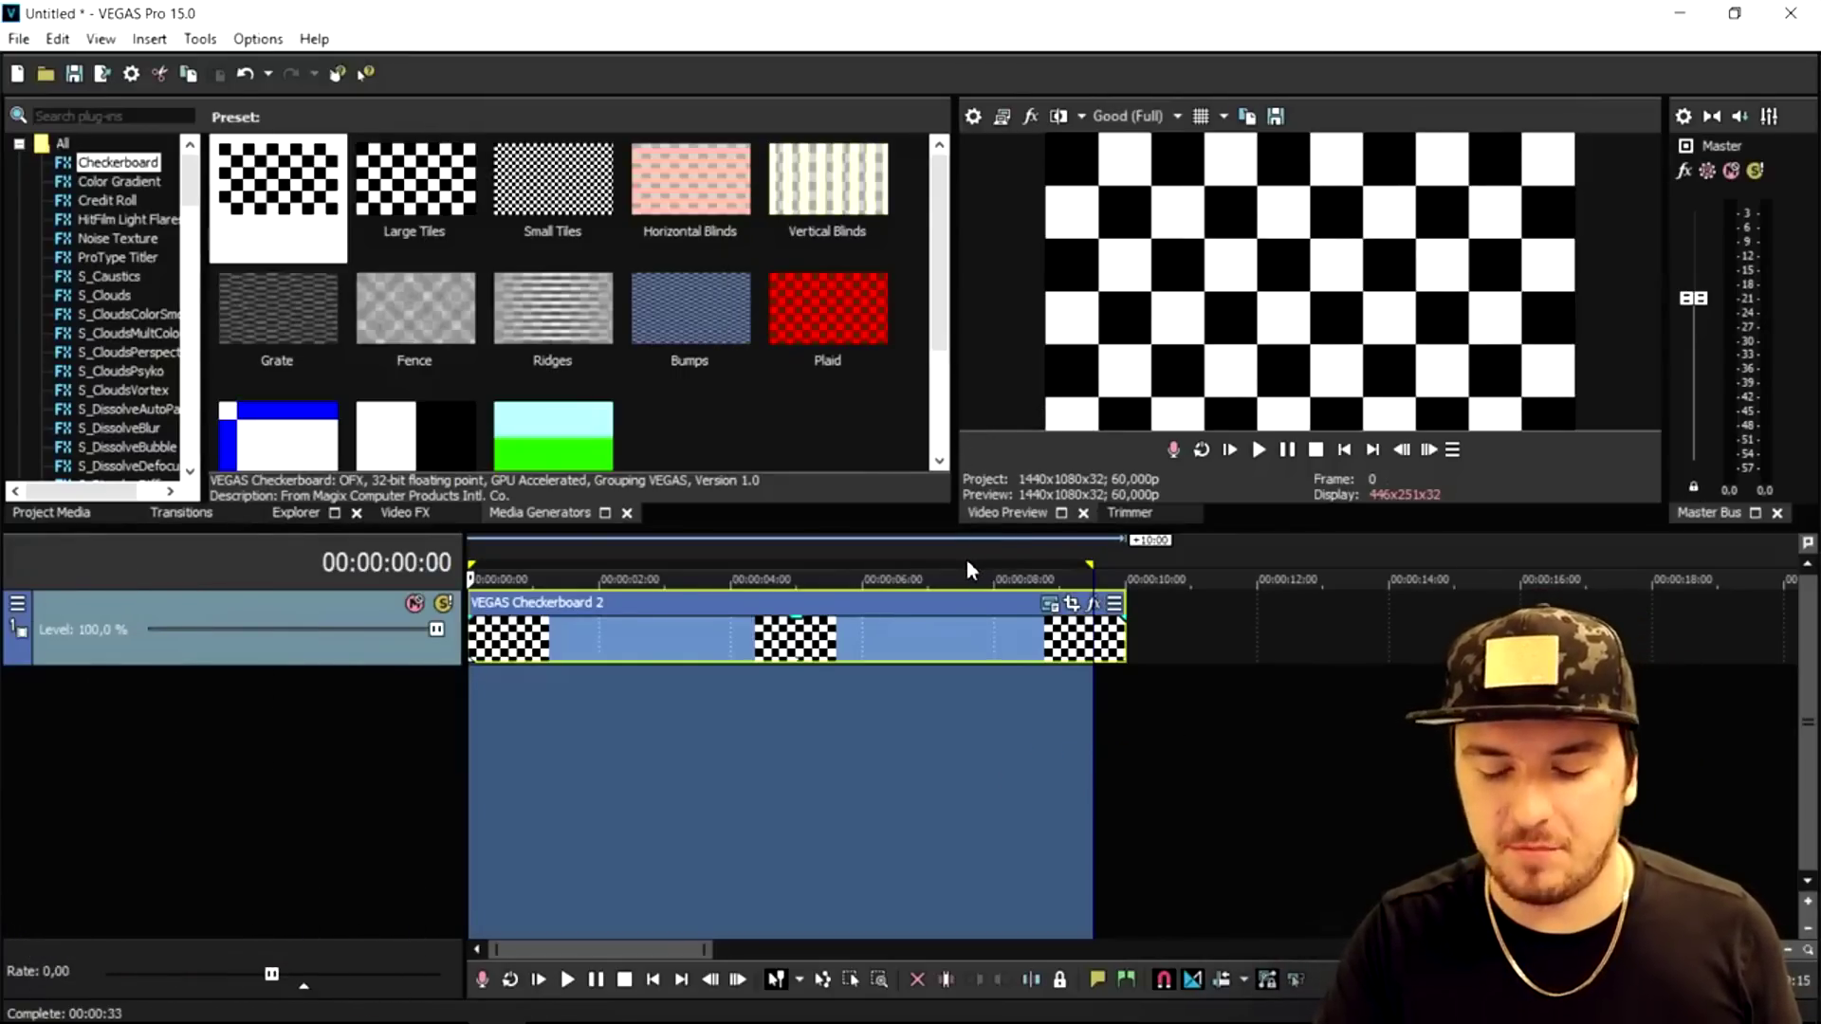
pyautogui.scroll(-2, 966, 560)
pyautogui.scroll(2, 966, 559)
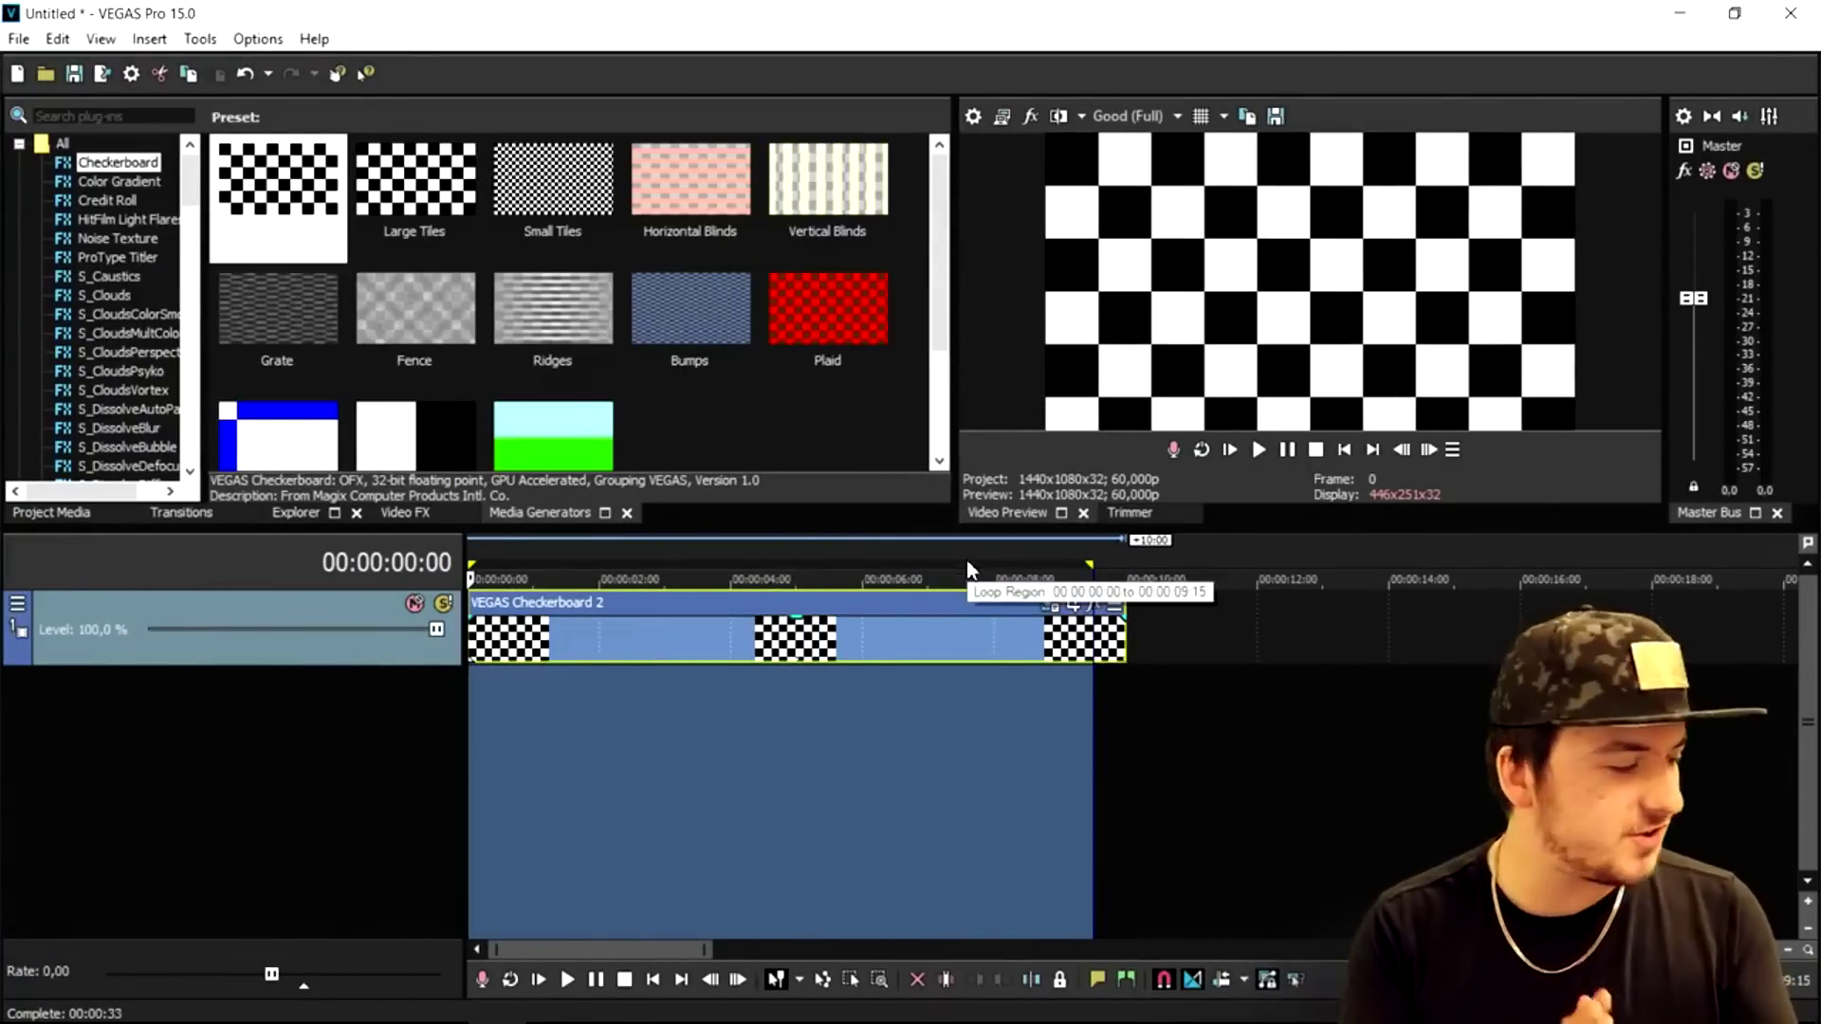
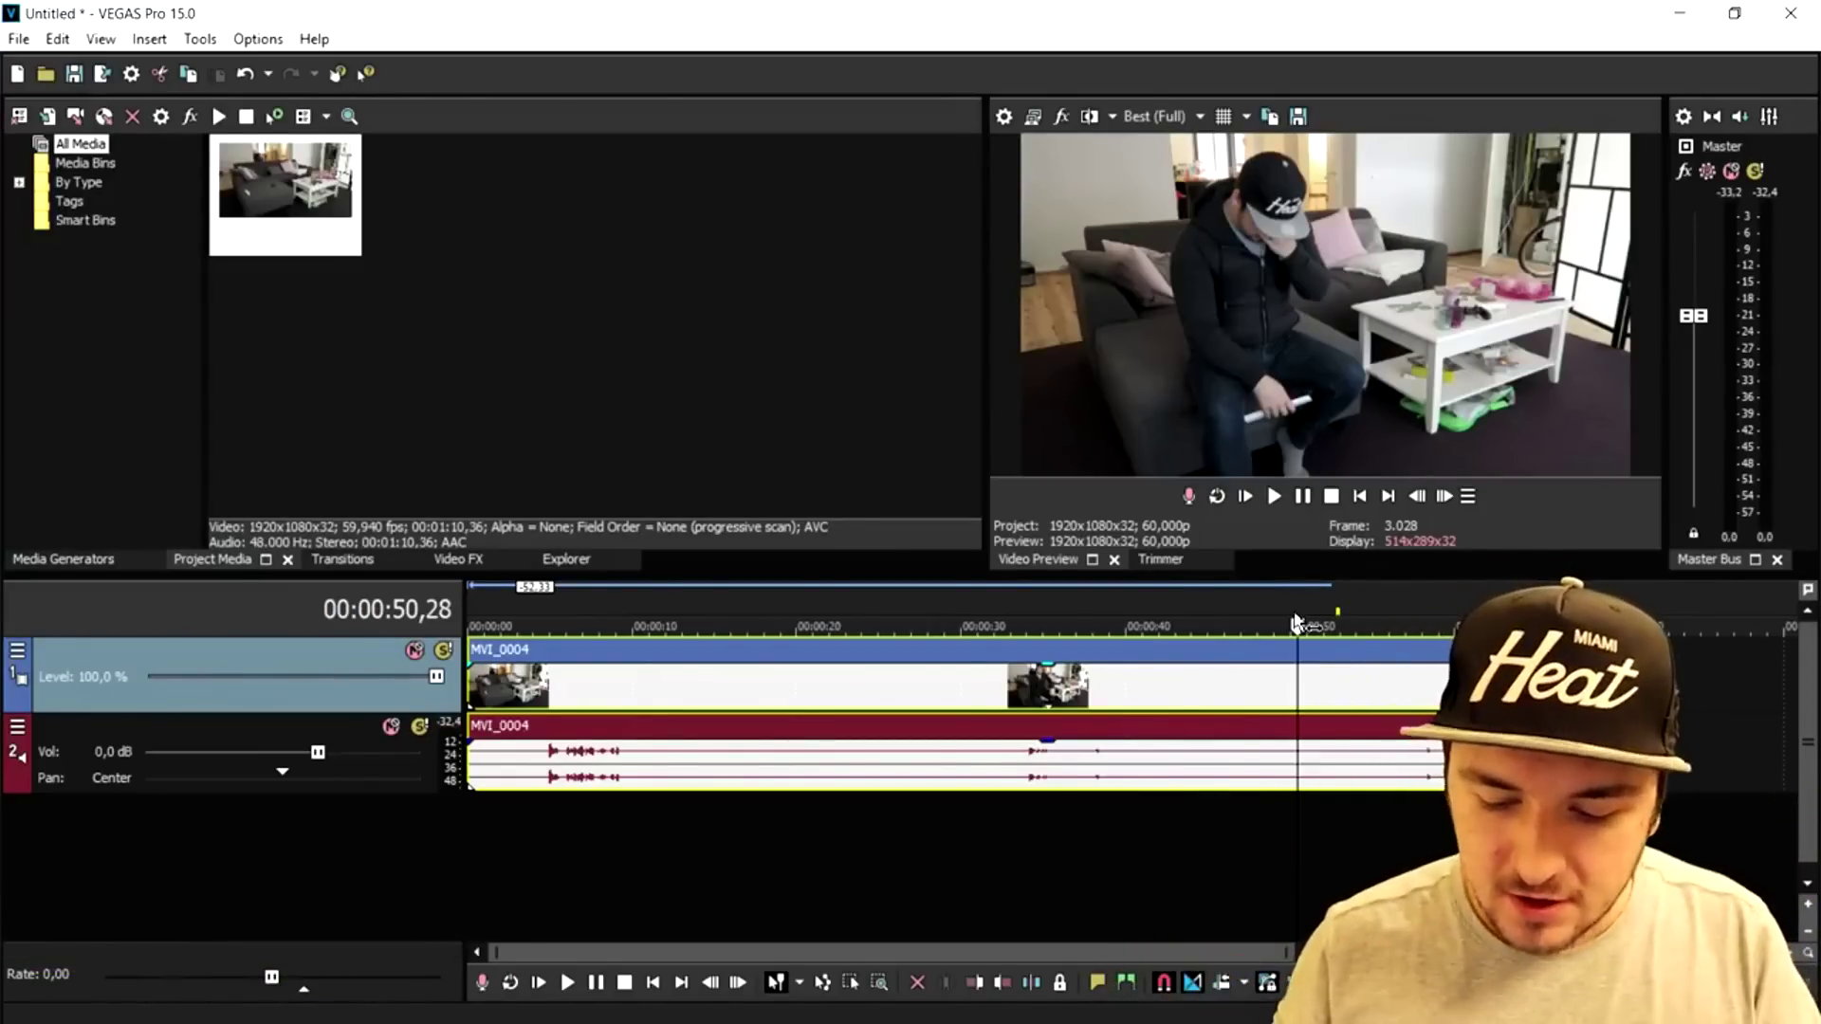
# Play the MVI_0004 clip from about 40 seconds to check playback at Best (Full) preview quality.
pyautogui.click(1131, 594)
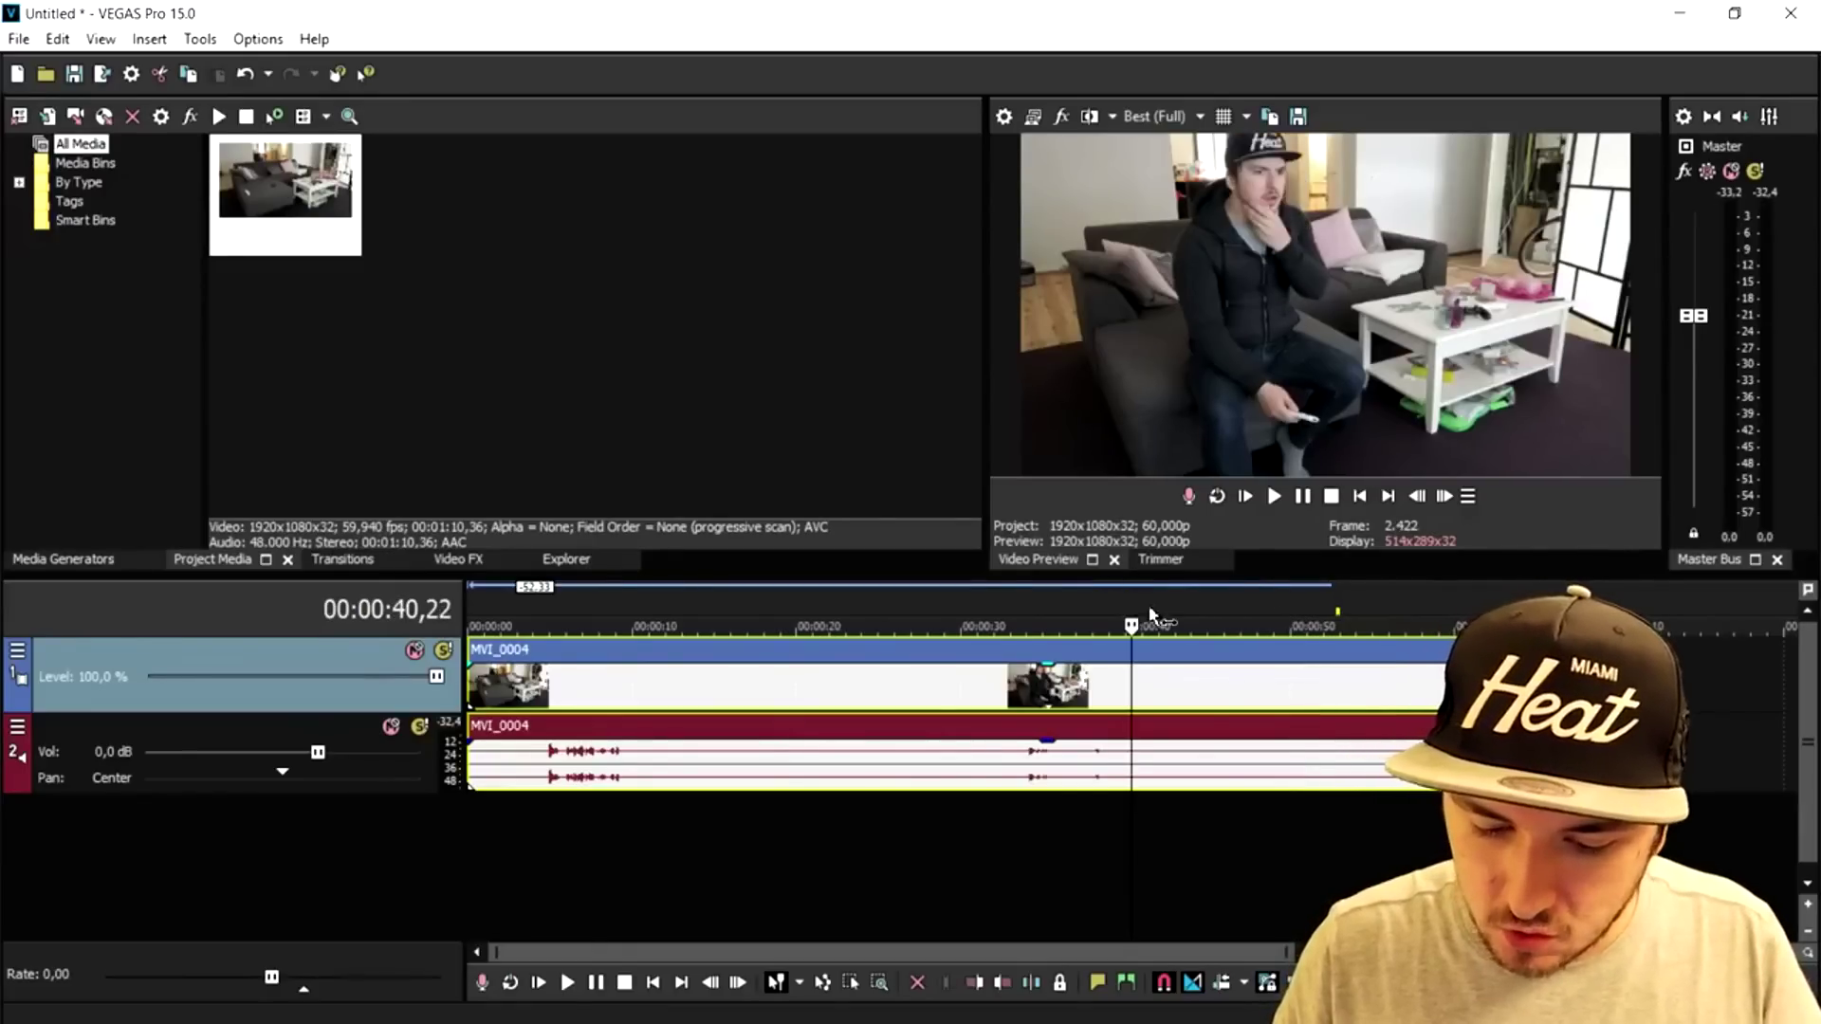
pyautogui.scroll(2, 1177, 609)
pyautogui.press('space')
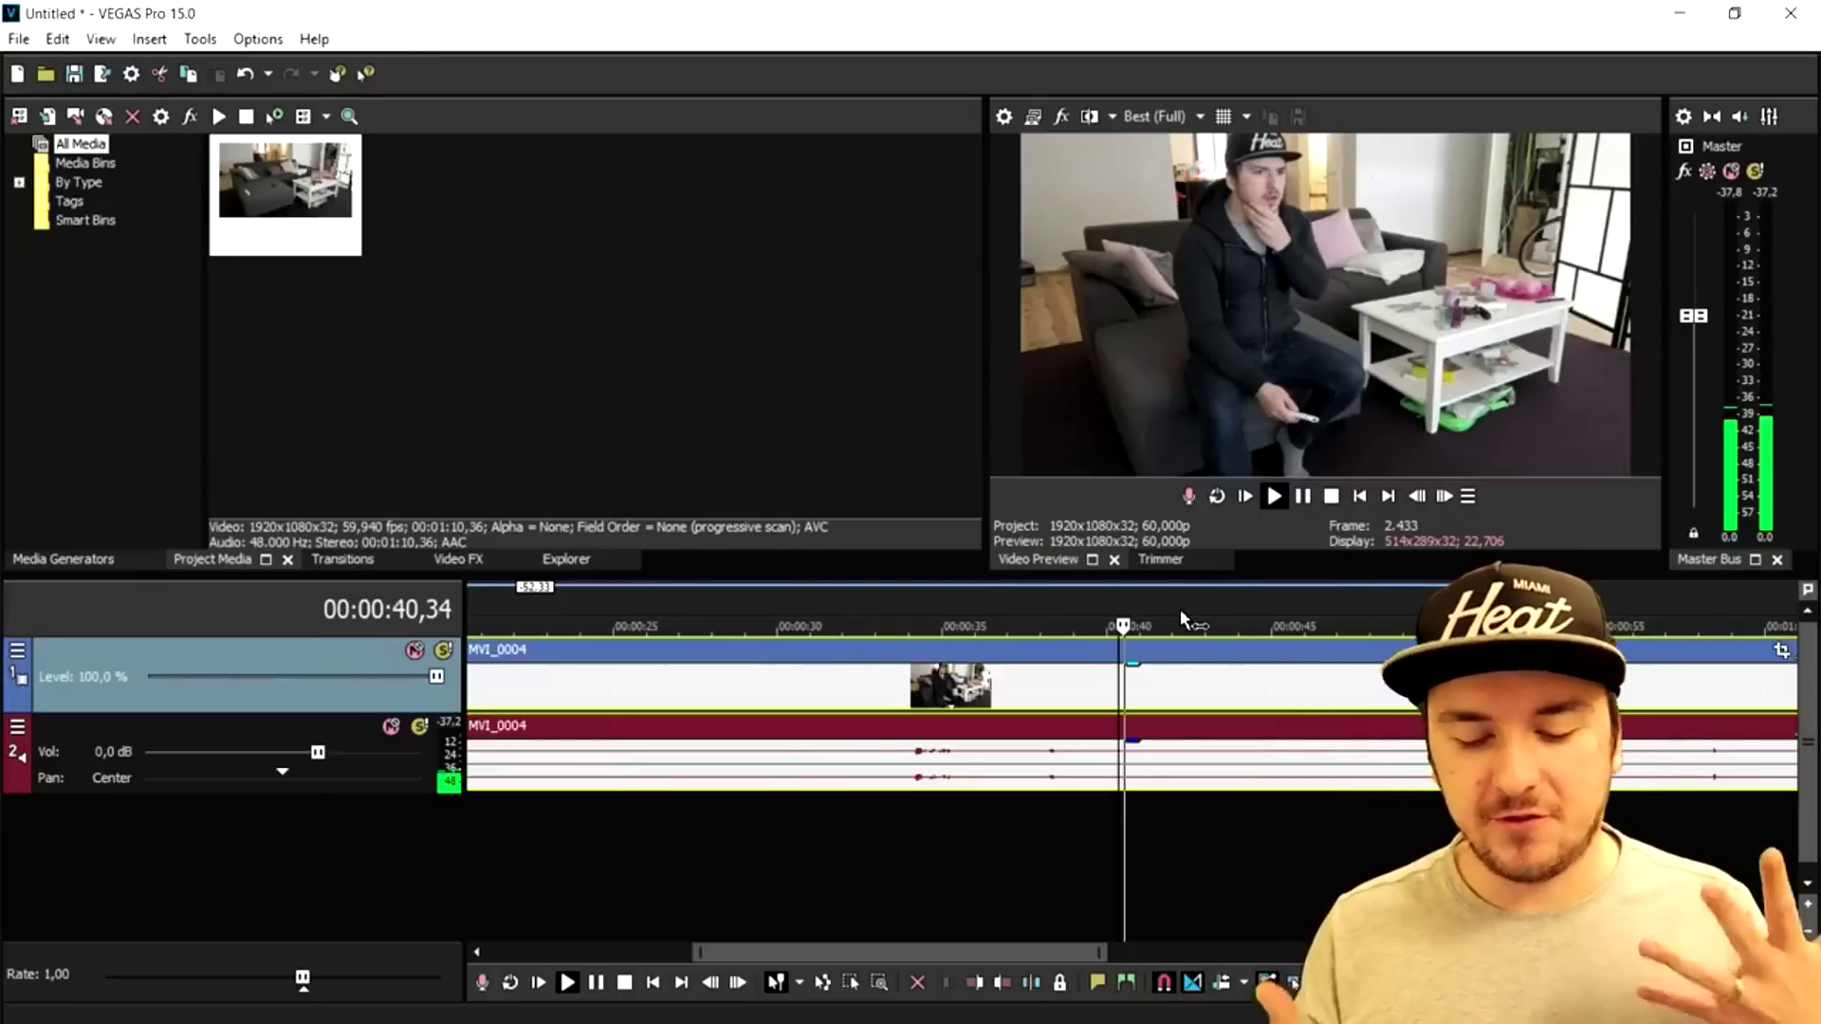
pyautogui.scroll(-2, 1180, 617)
# Apply the "1 Turqoise GLARE W/Letterbox" filter package to the MVI_0004 video event and disable its Cookie Cutter effect.
pyautogui.click(1114, 655)
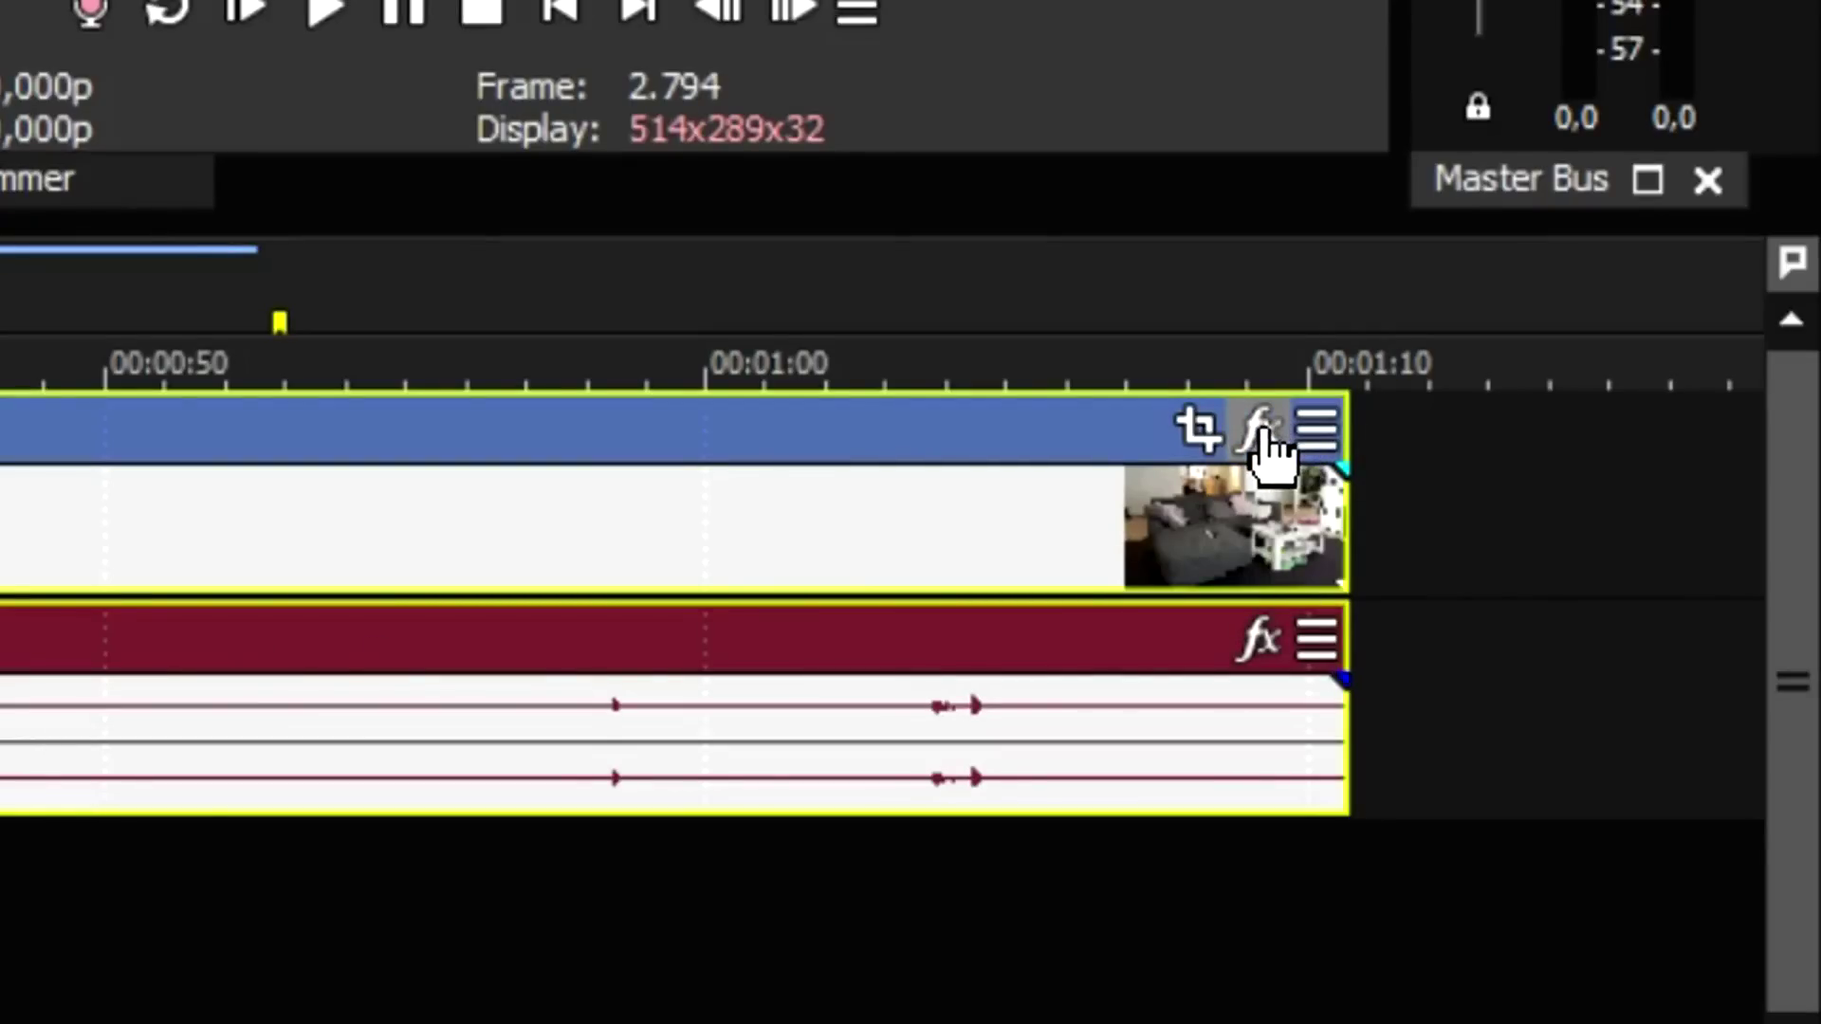
pyautogui.click(1272, 433)
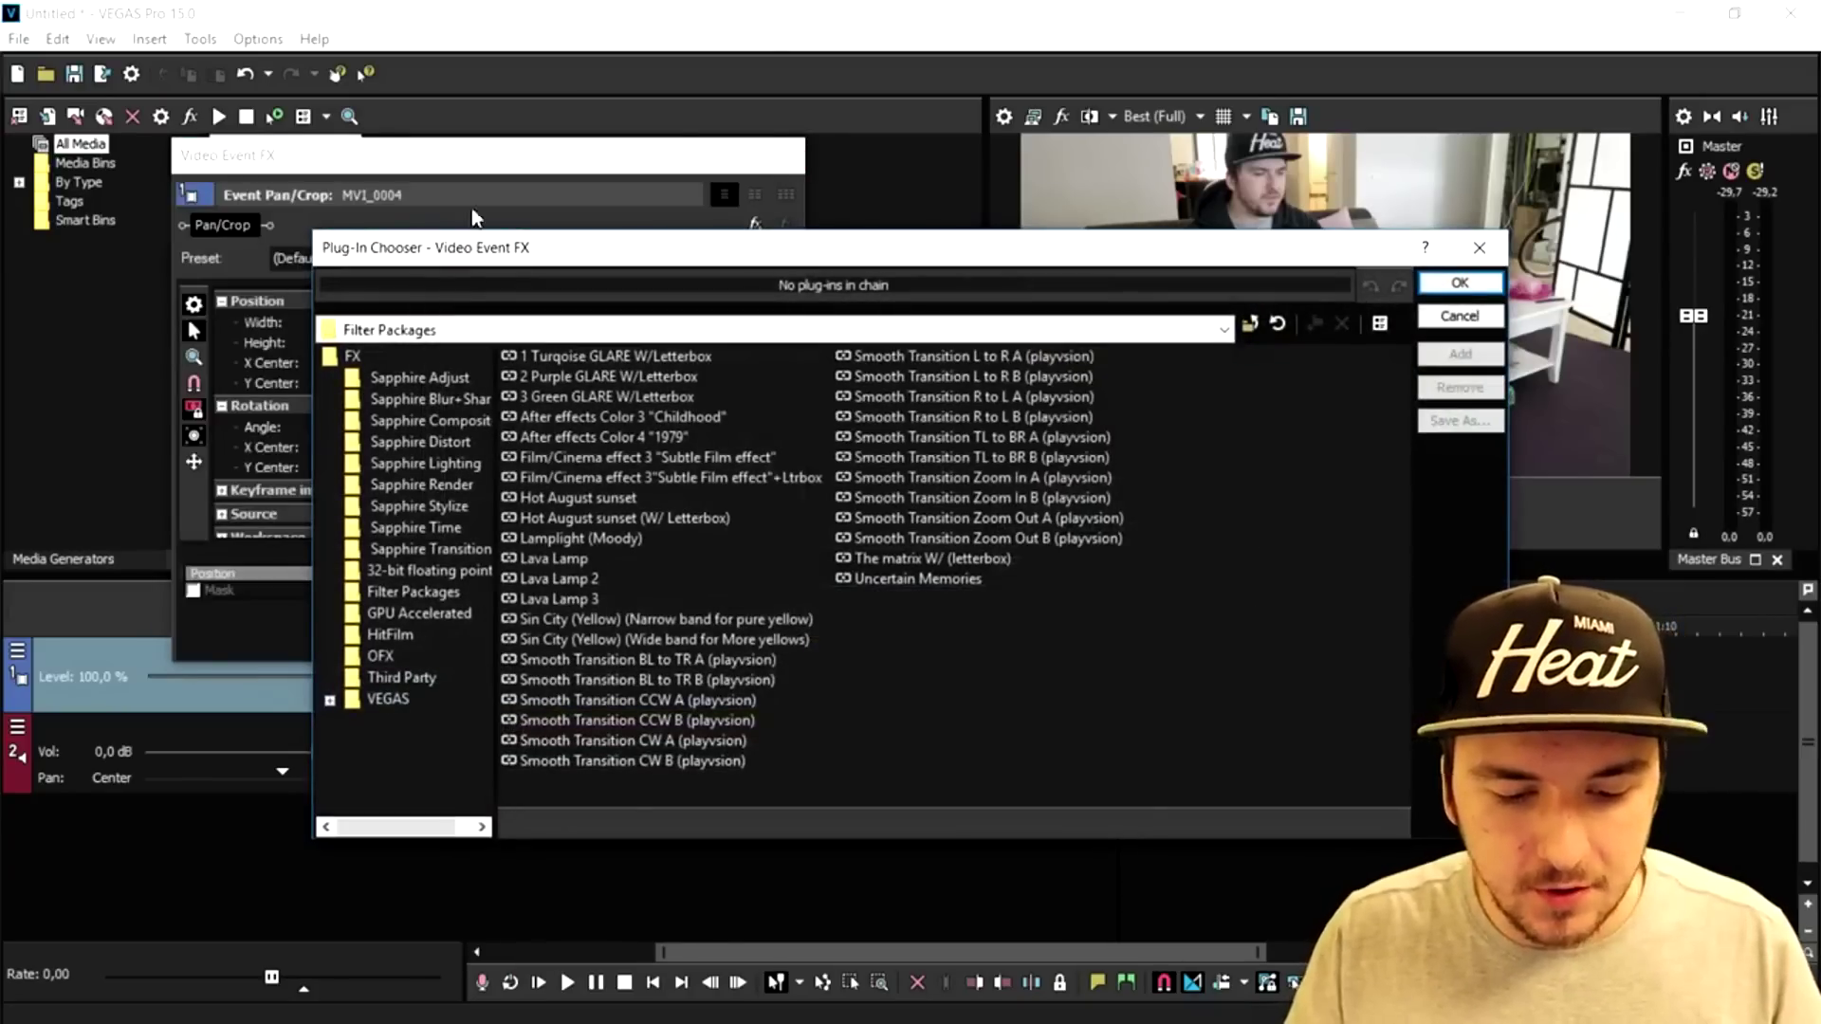
pyautogui.click(594, 357)
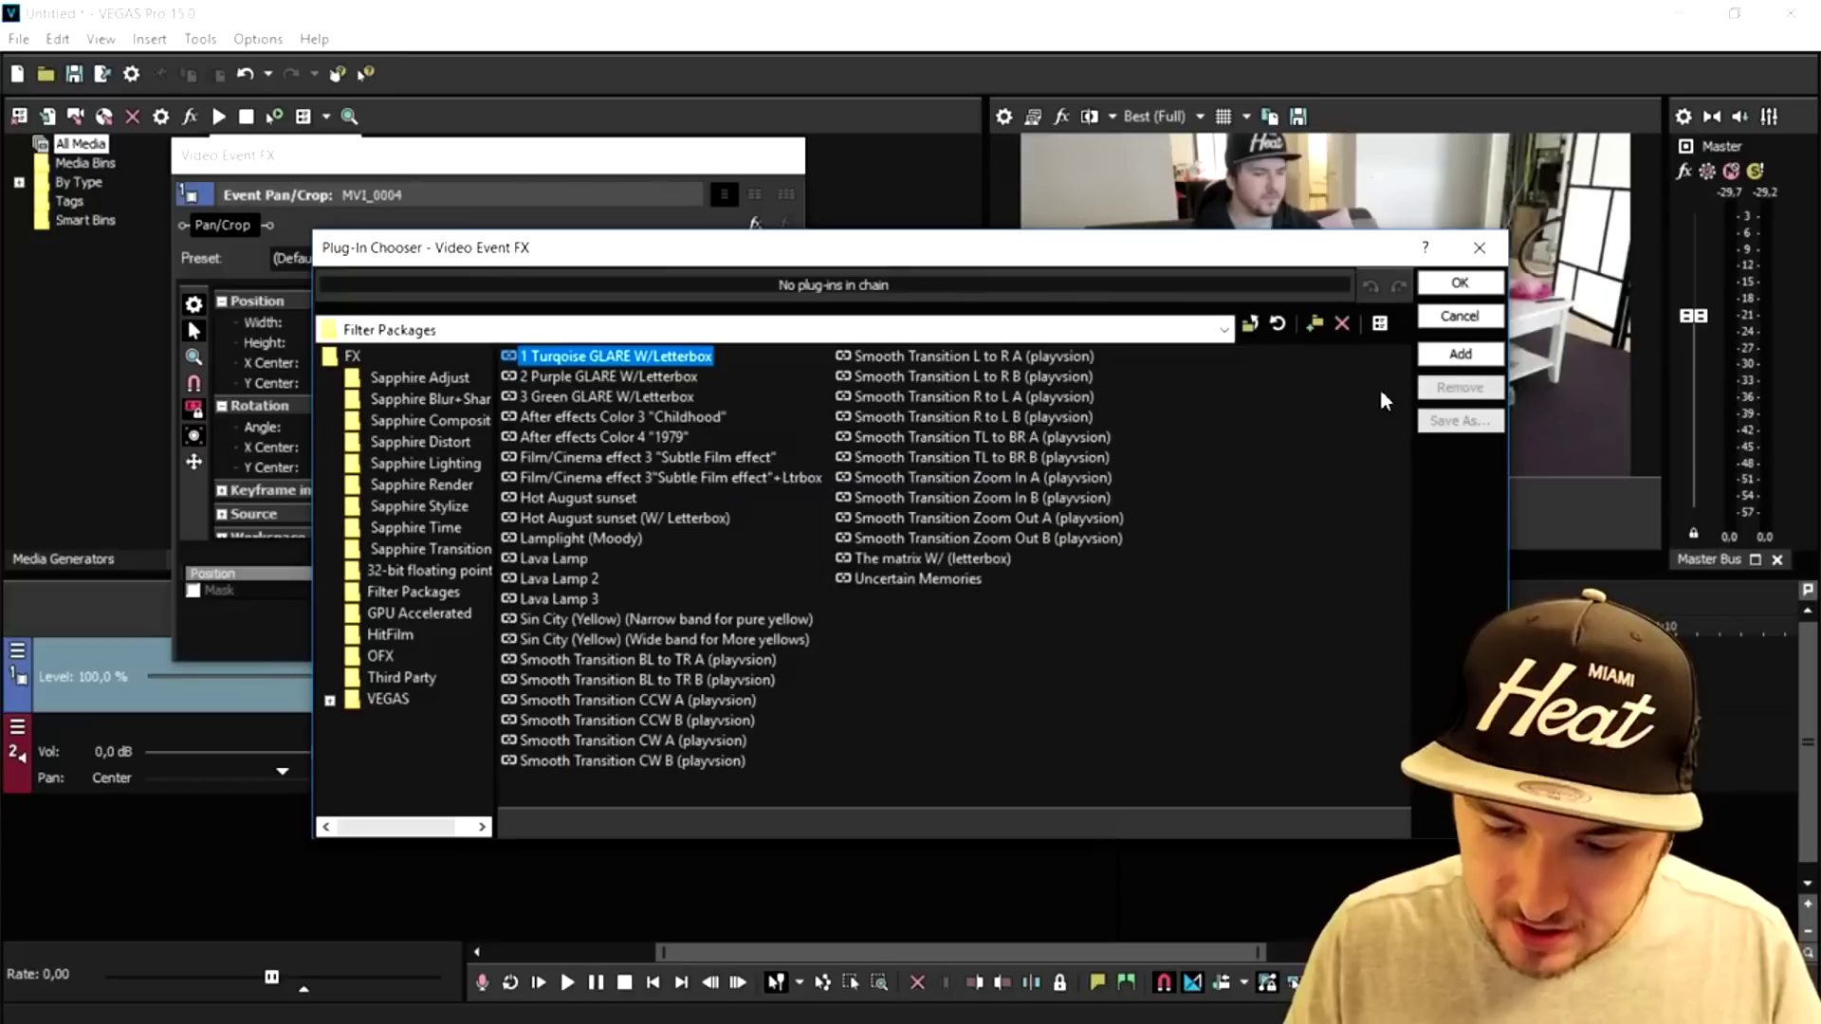
pyautogui.click(1460, 354)
pyautogui.click(1460, 282)
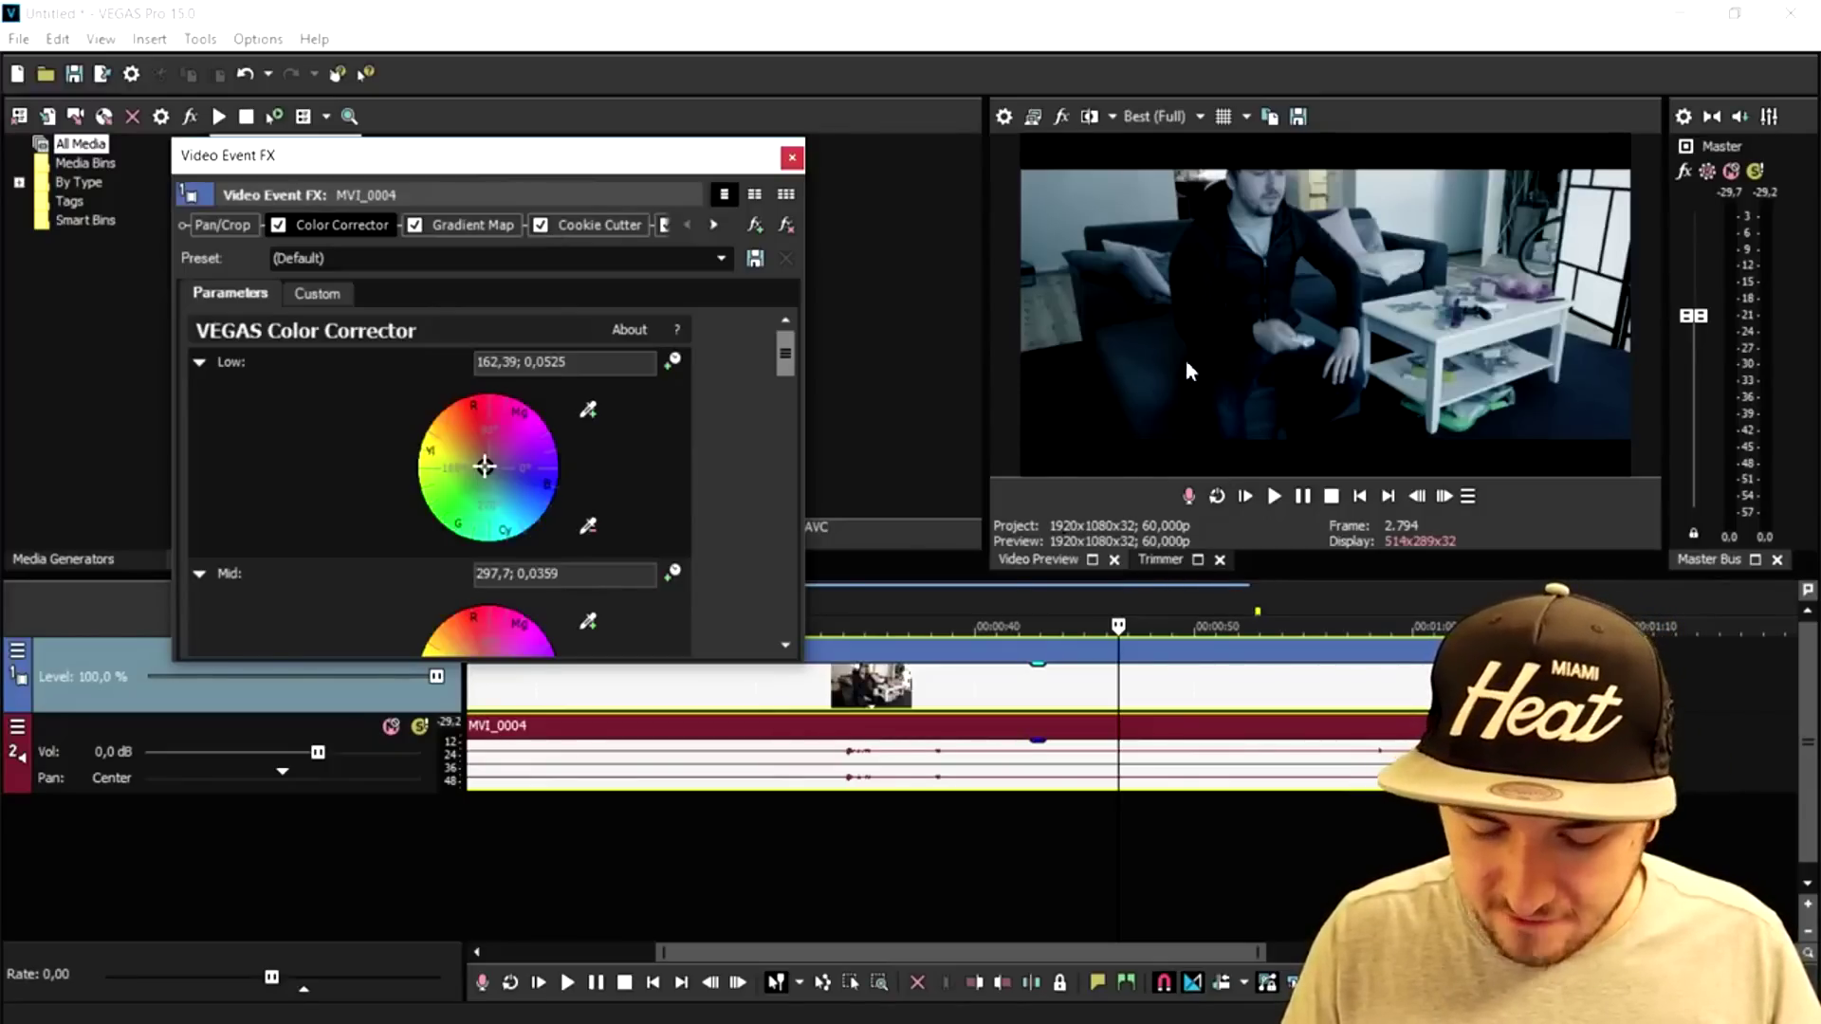
pyautogui.hotkey('alt', 'shift', '4')
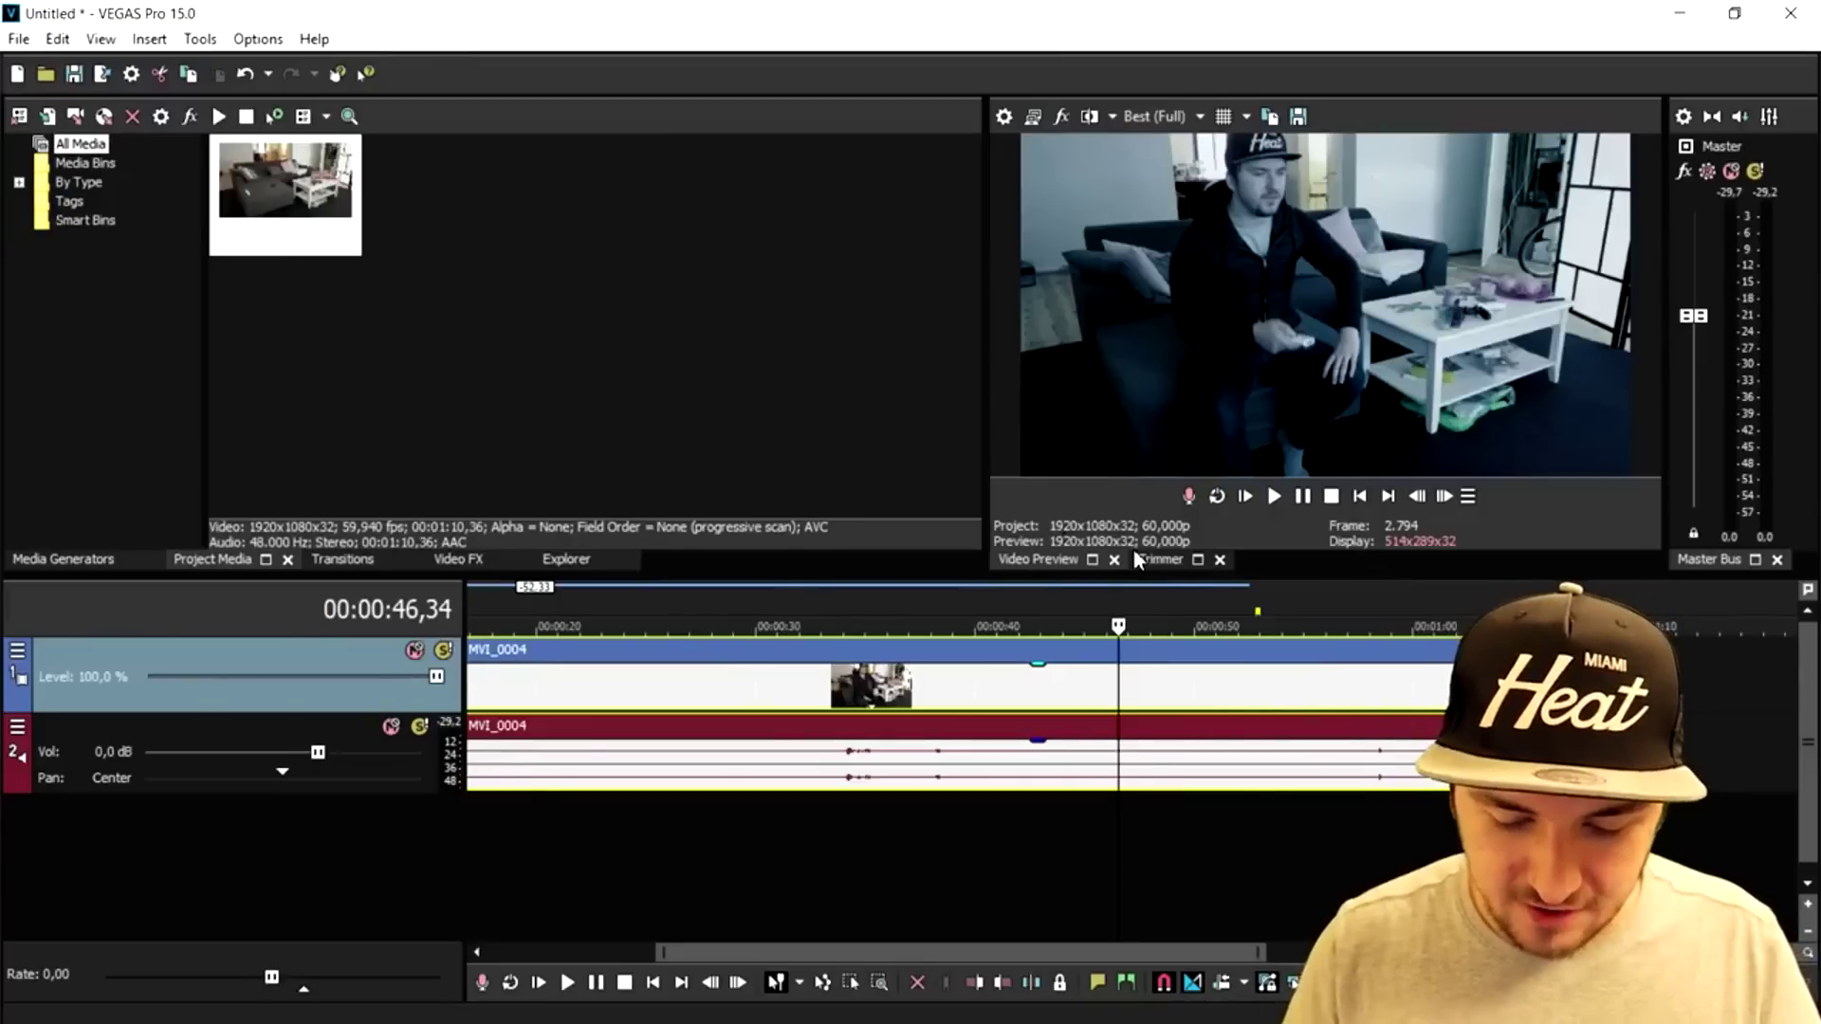
# Play the filtered clip from about 47 seconds, then lower the preview quality to Draft (Half) and resume playback.
pyautogui.click(1130, 615)
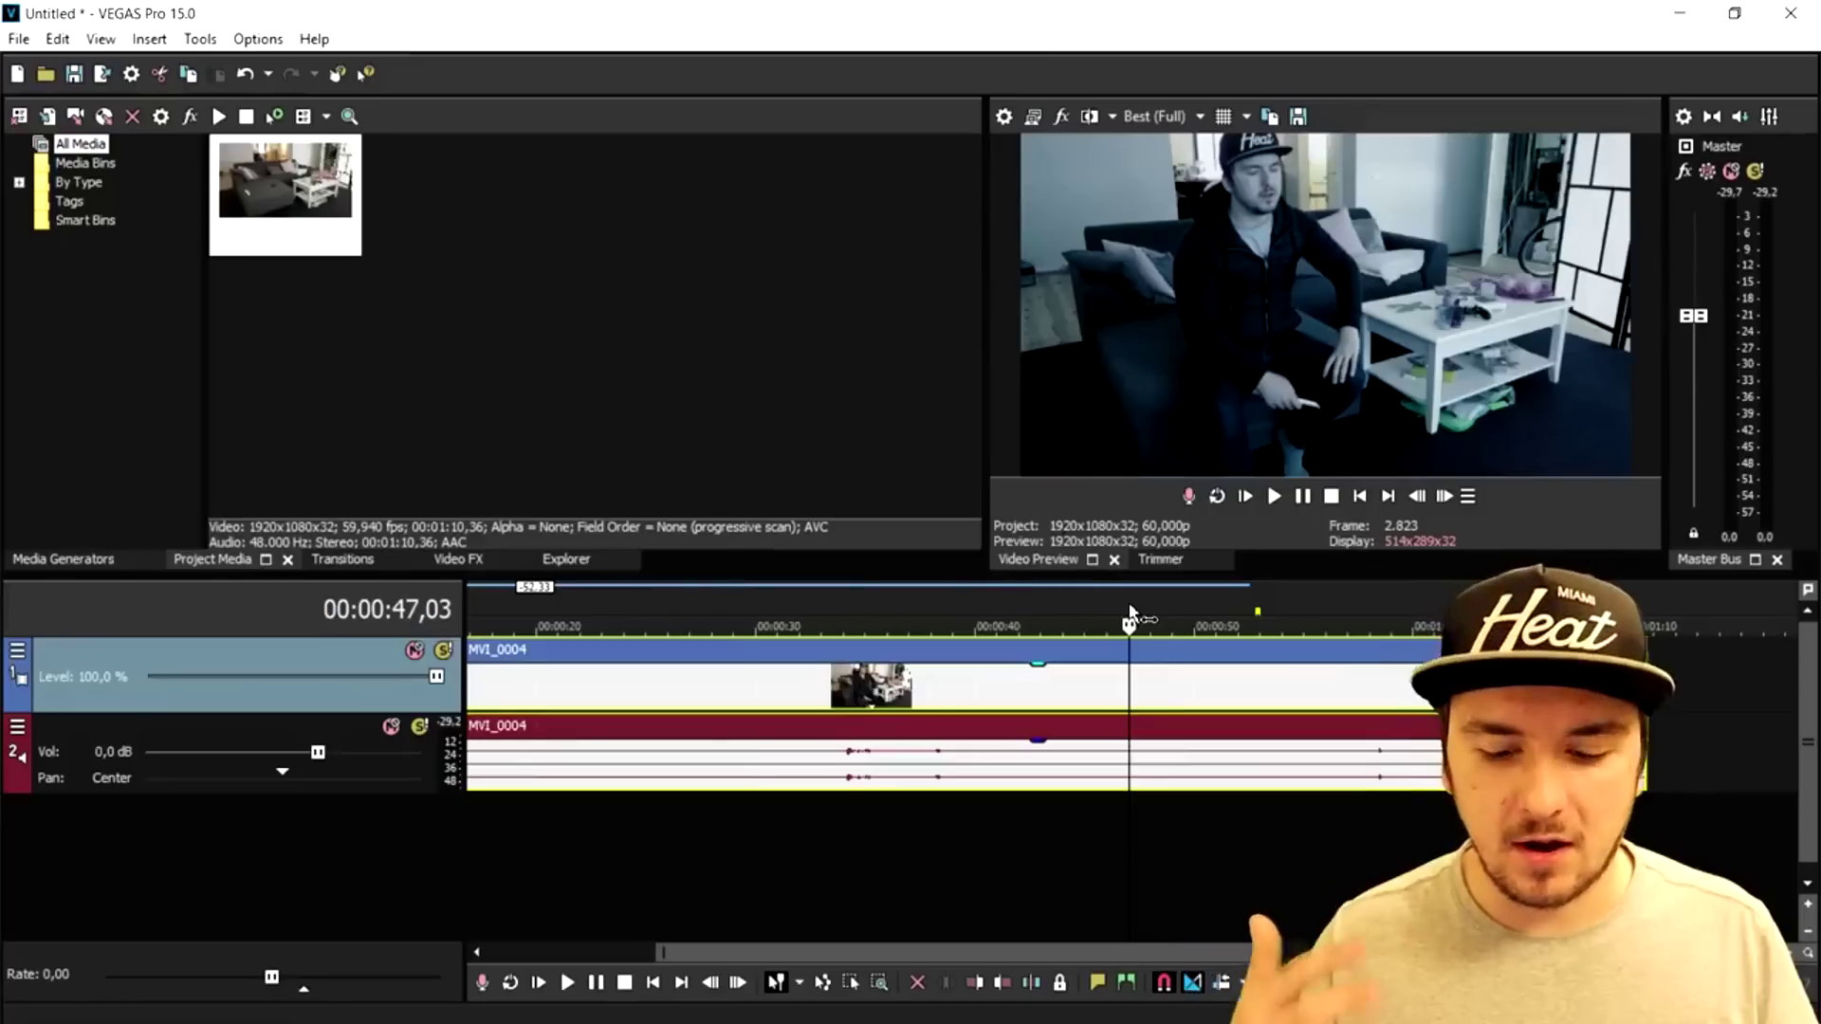
pyautogui.press('space')
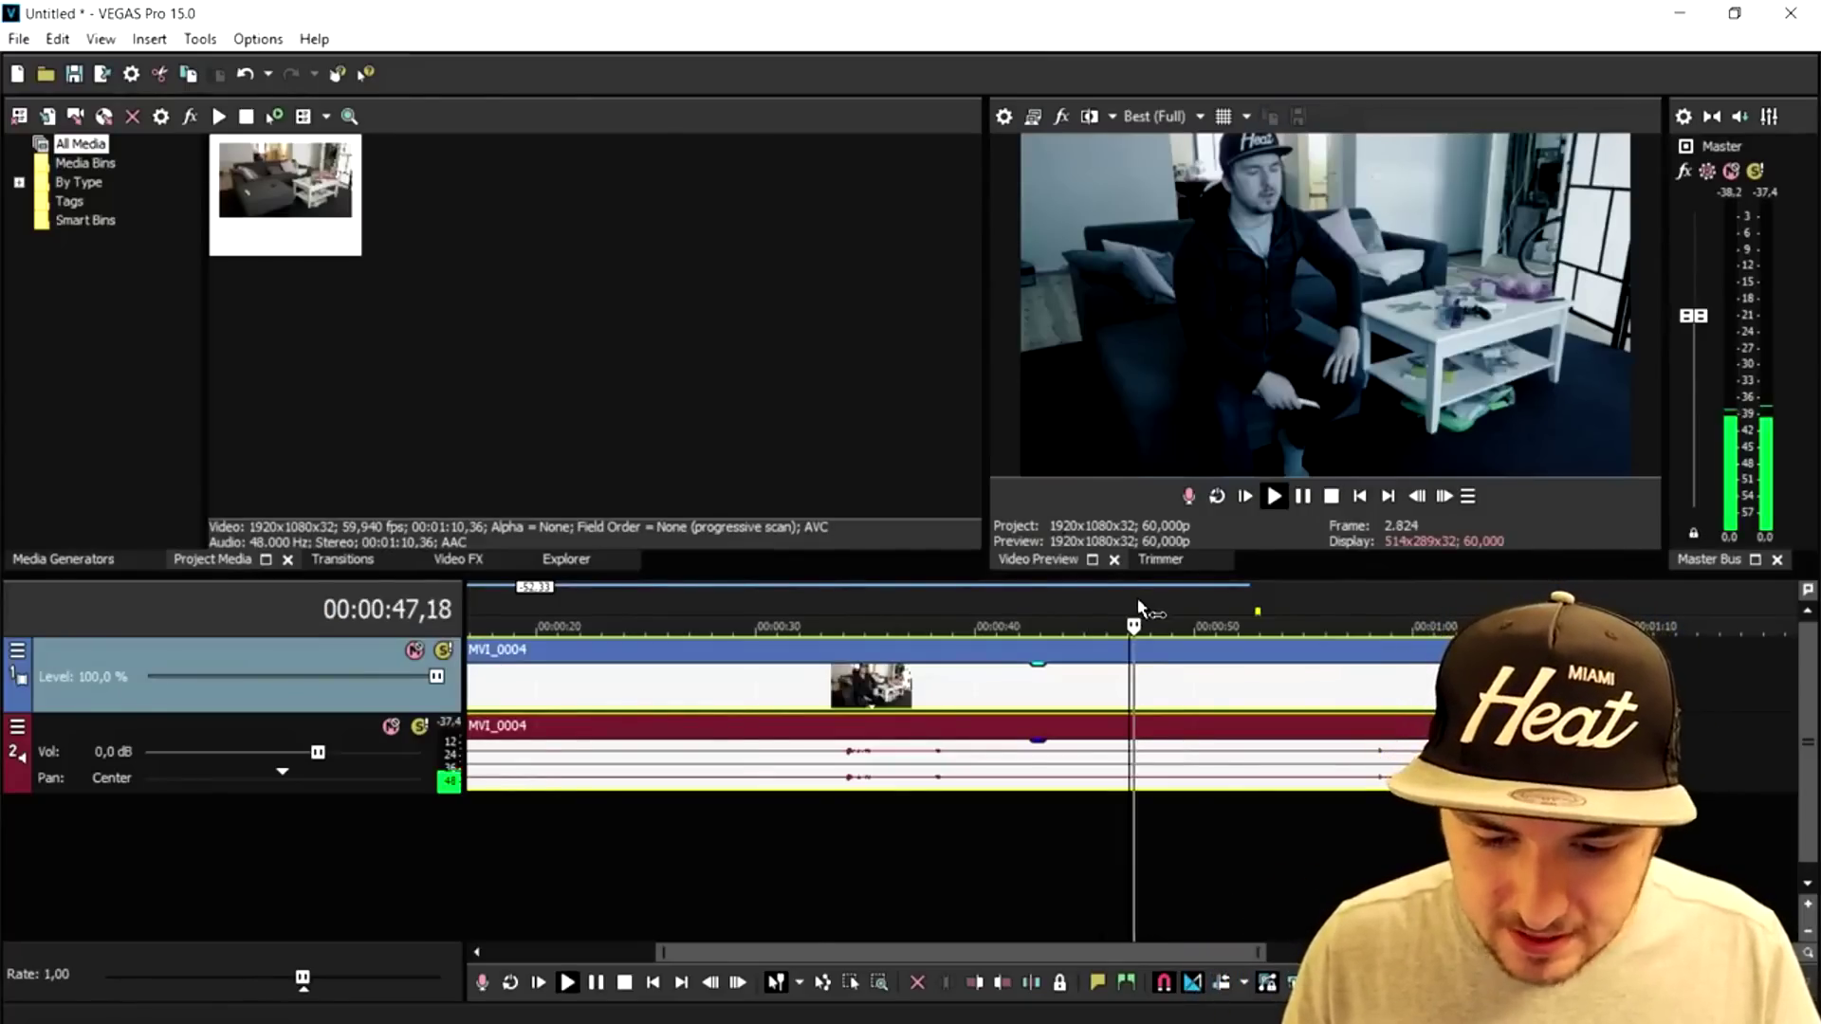
pyautogui.scroll(2, 1147, 603)
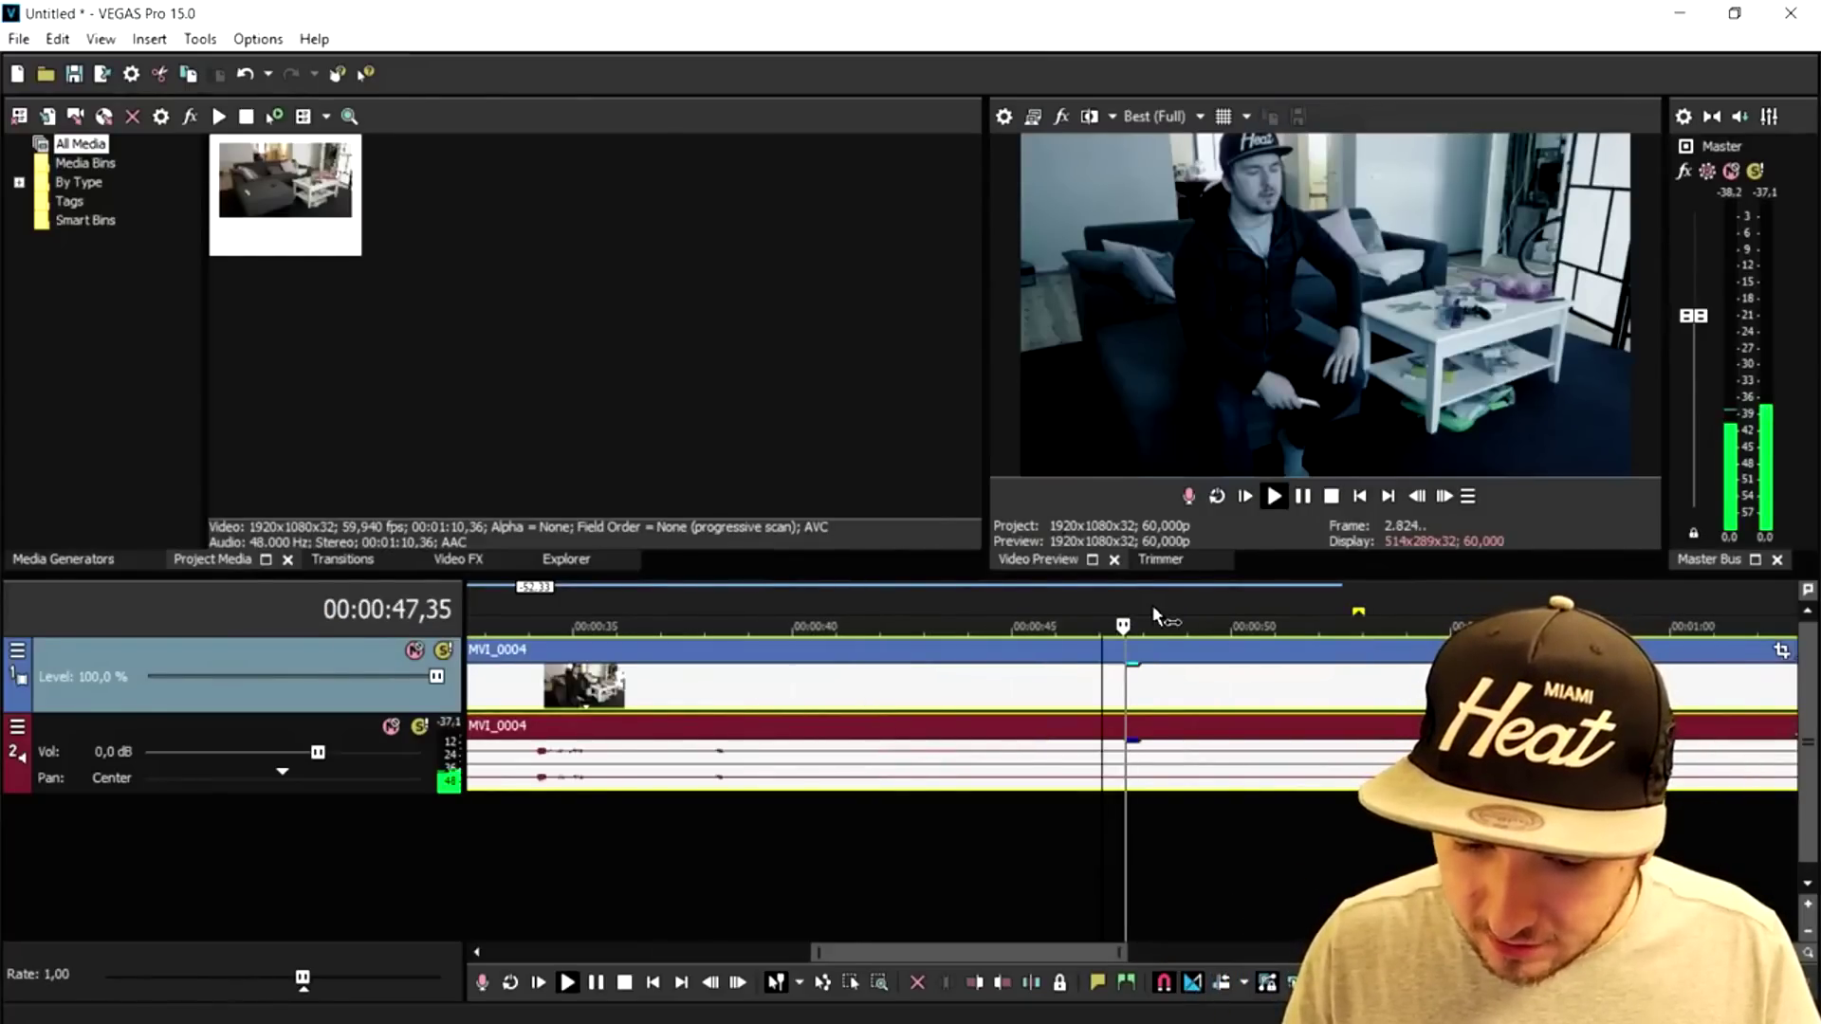
pyautogui.press('space')
pyautogui.scroll(-2, 1153, 615)
pyautogui.click(1161, 116)
pyautogui.moveTo(1176, 139)
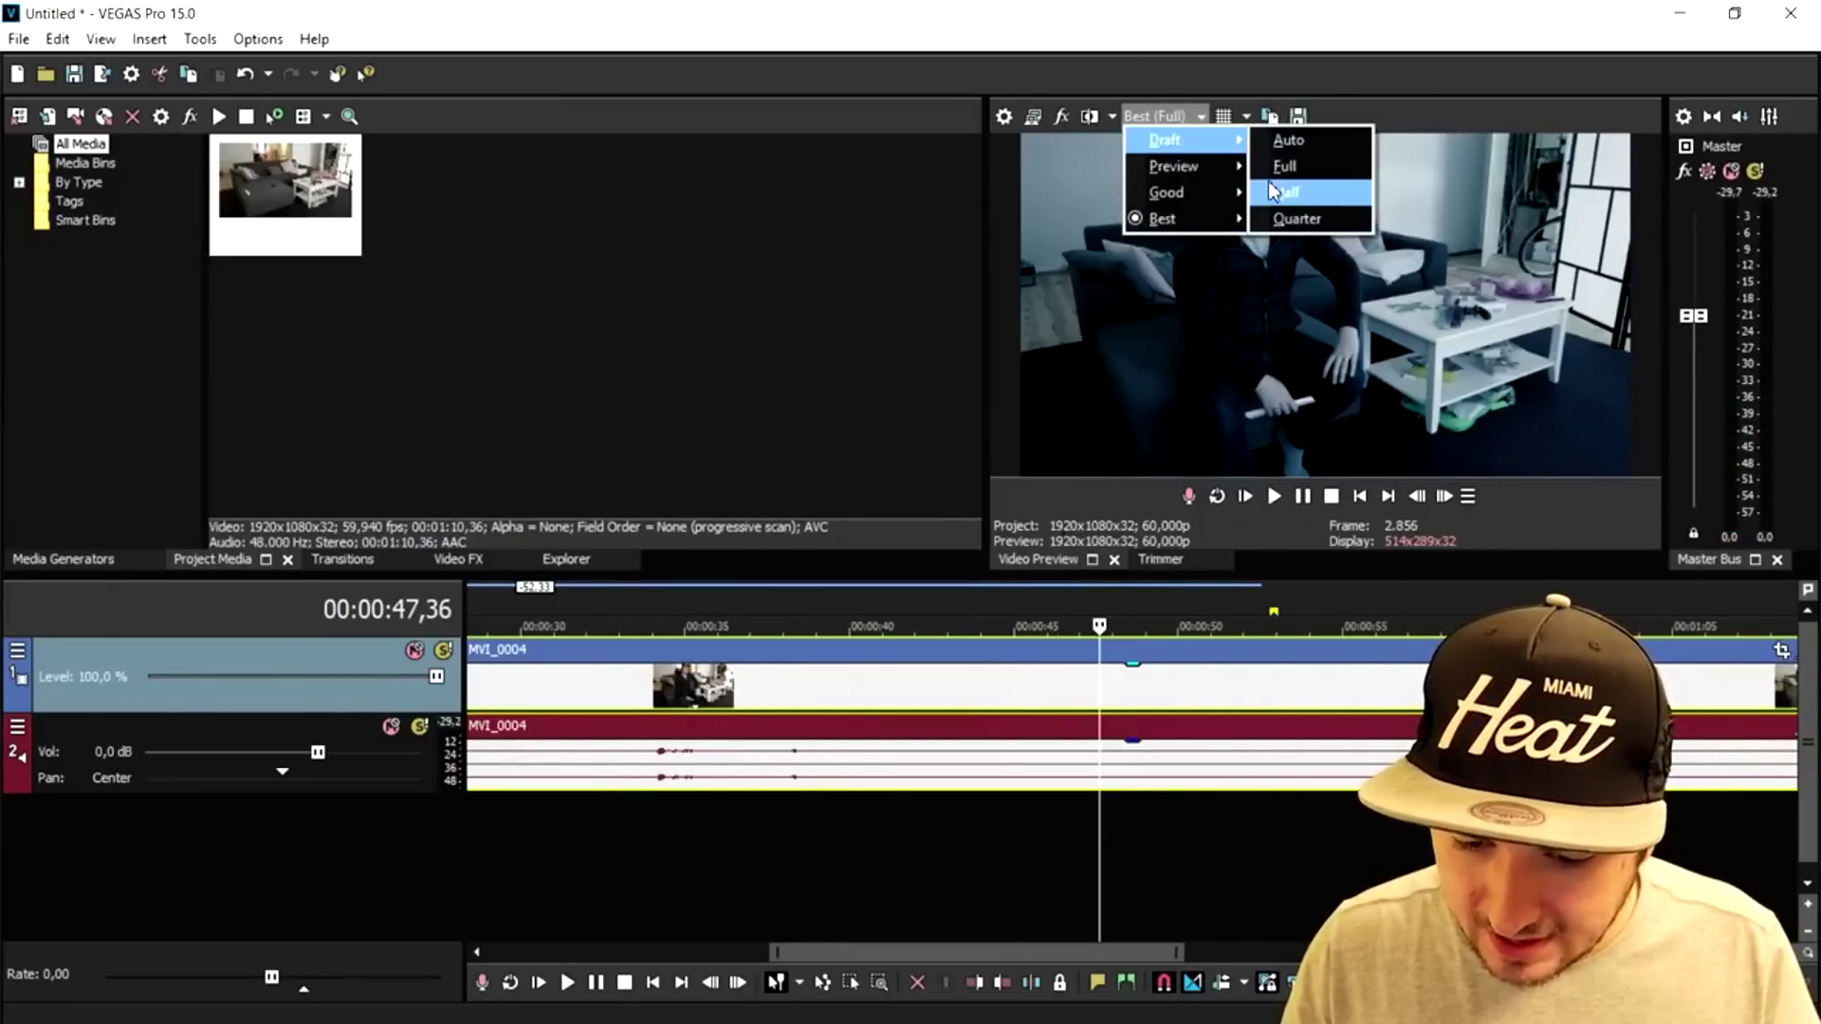
pyautogui.click(1271, 190)
pyautogui.press('space')
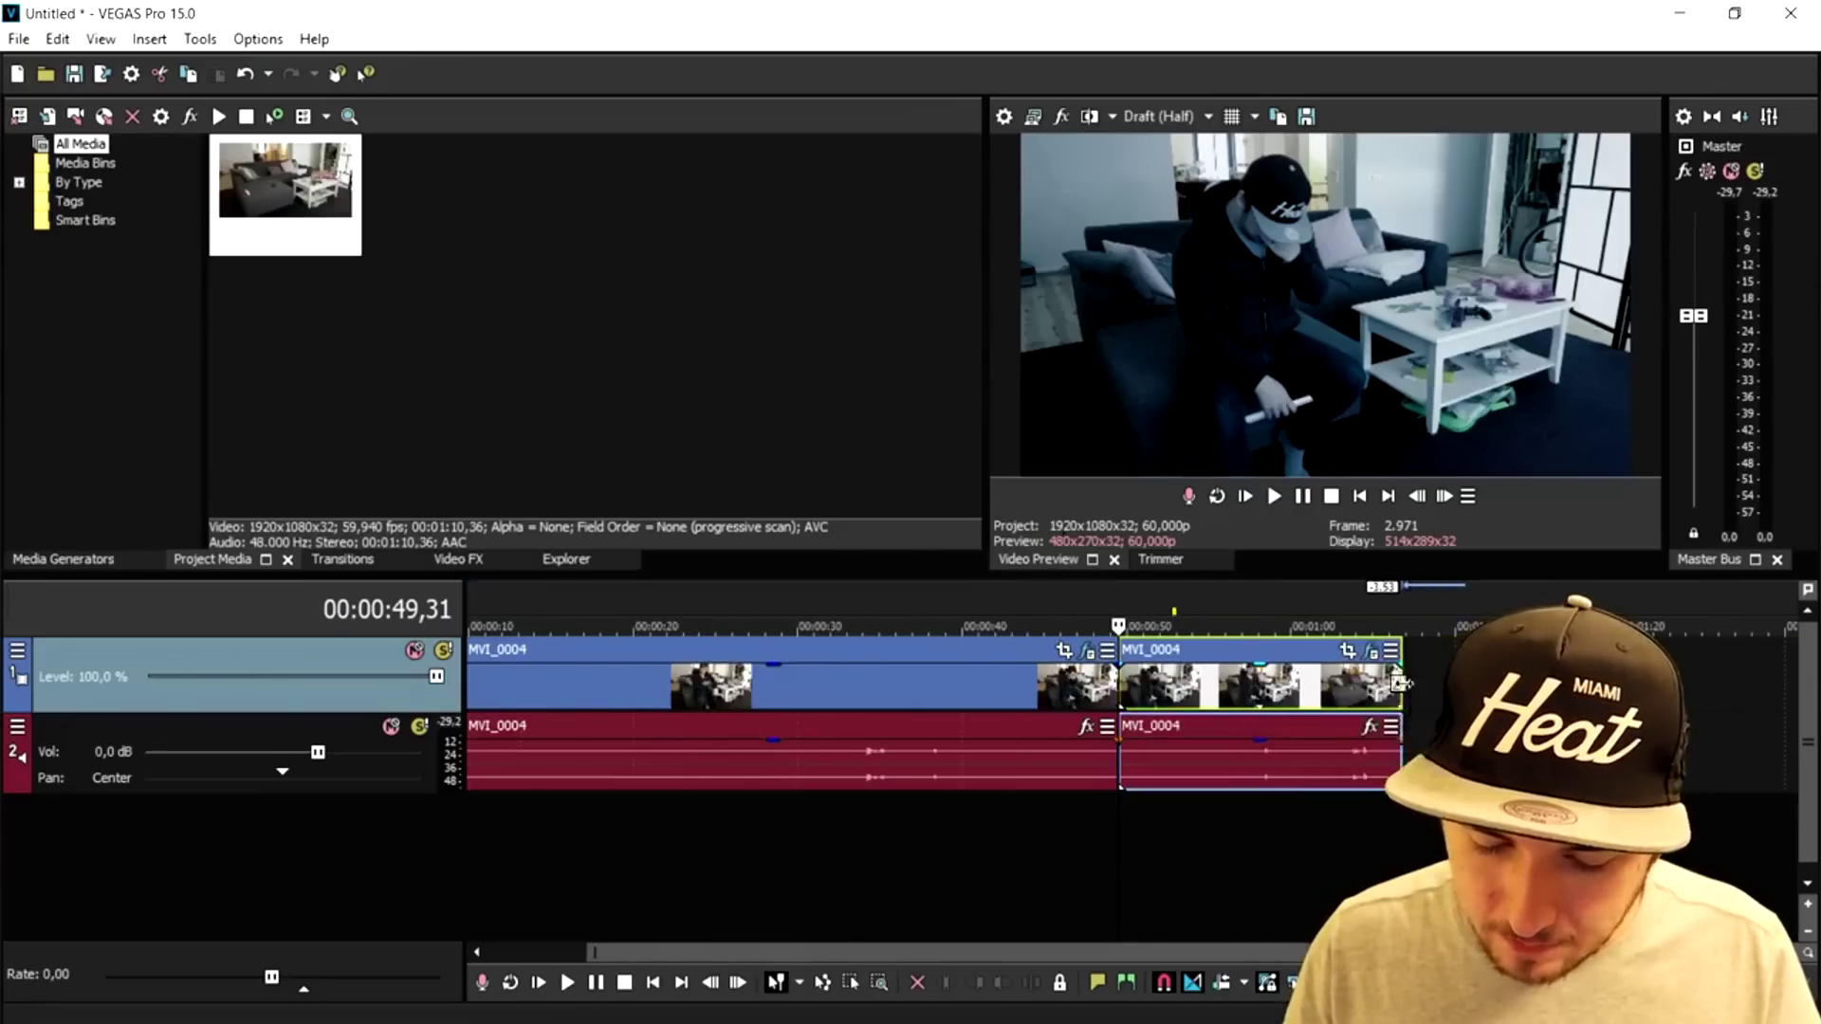
# Trim the second part of the split MVI_0004 clip, time-stretch it to 25% speed and play the slow-motion section.
pyautogui.moveTo(1400, 681); pyautogui.dragTo(1264, 675)
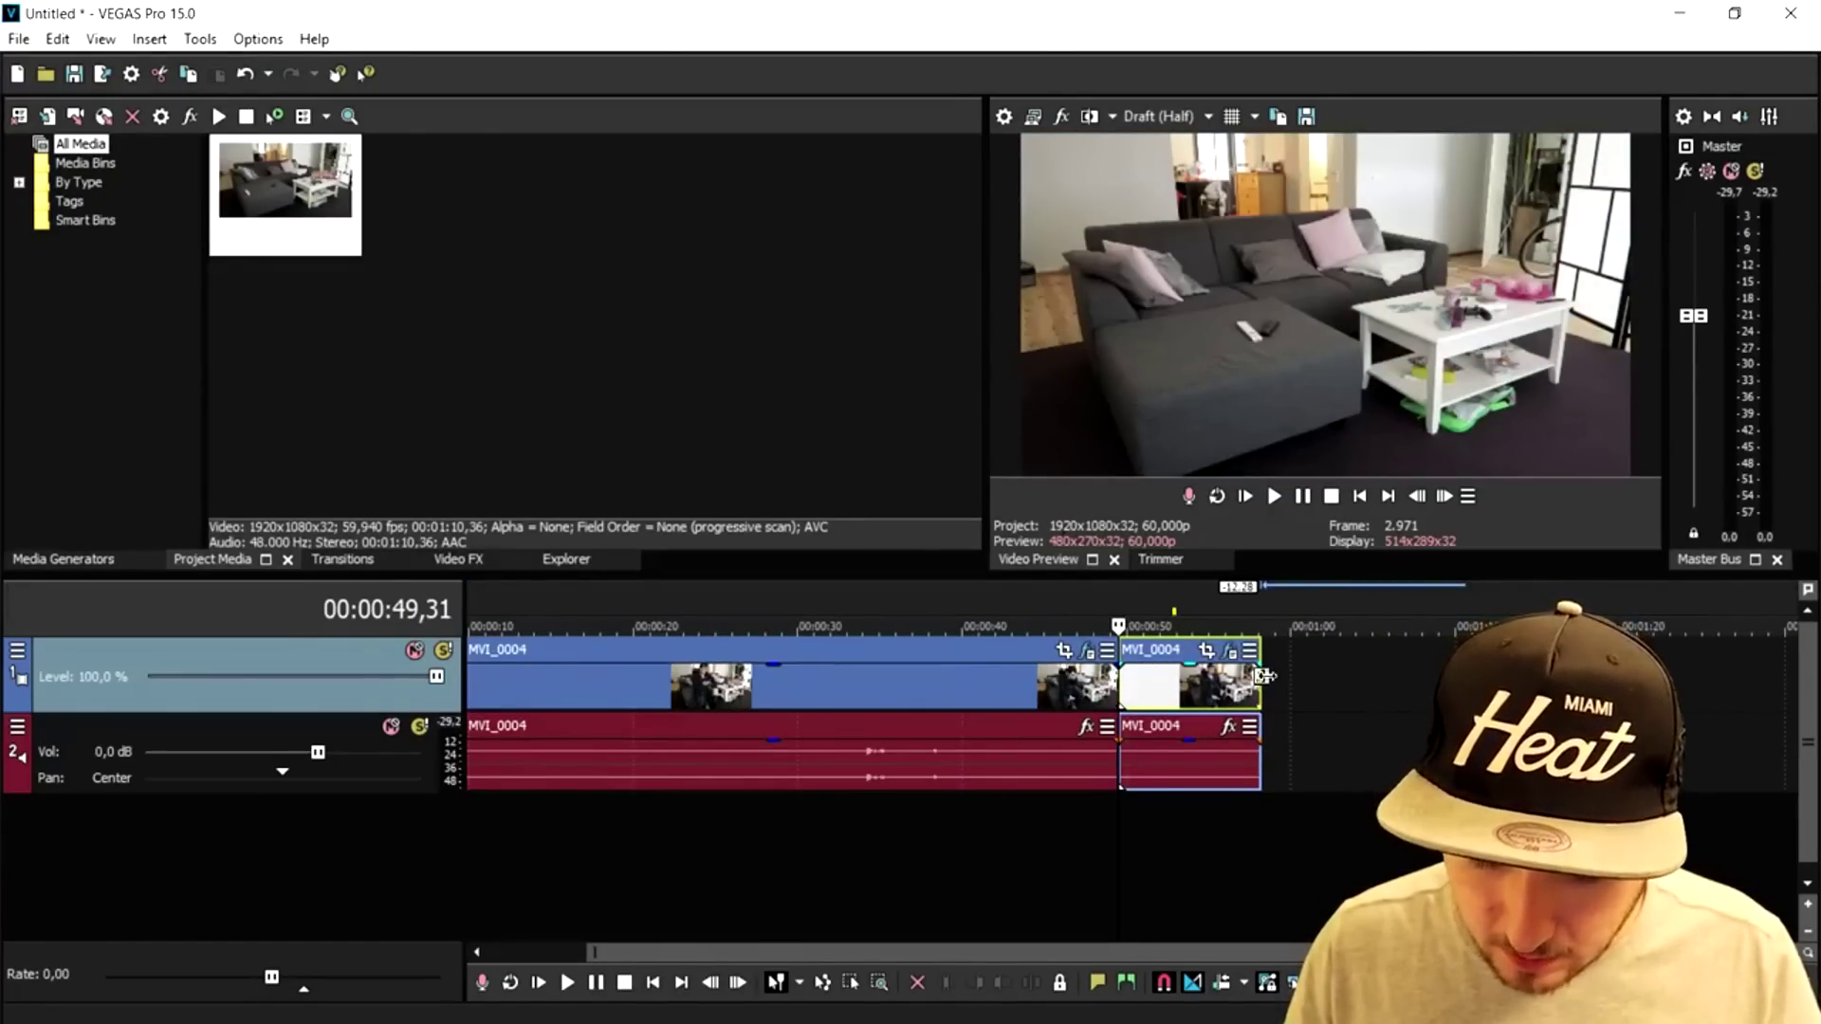
pyautogui.moveTo(1264, 675); pyautogui.dragTo(1147, 675)
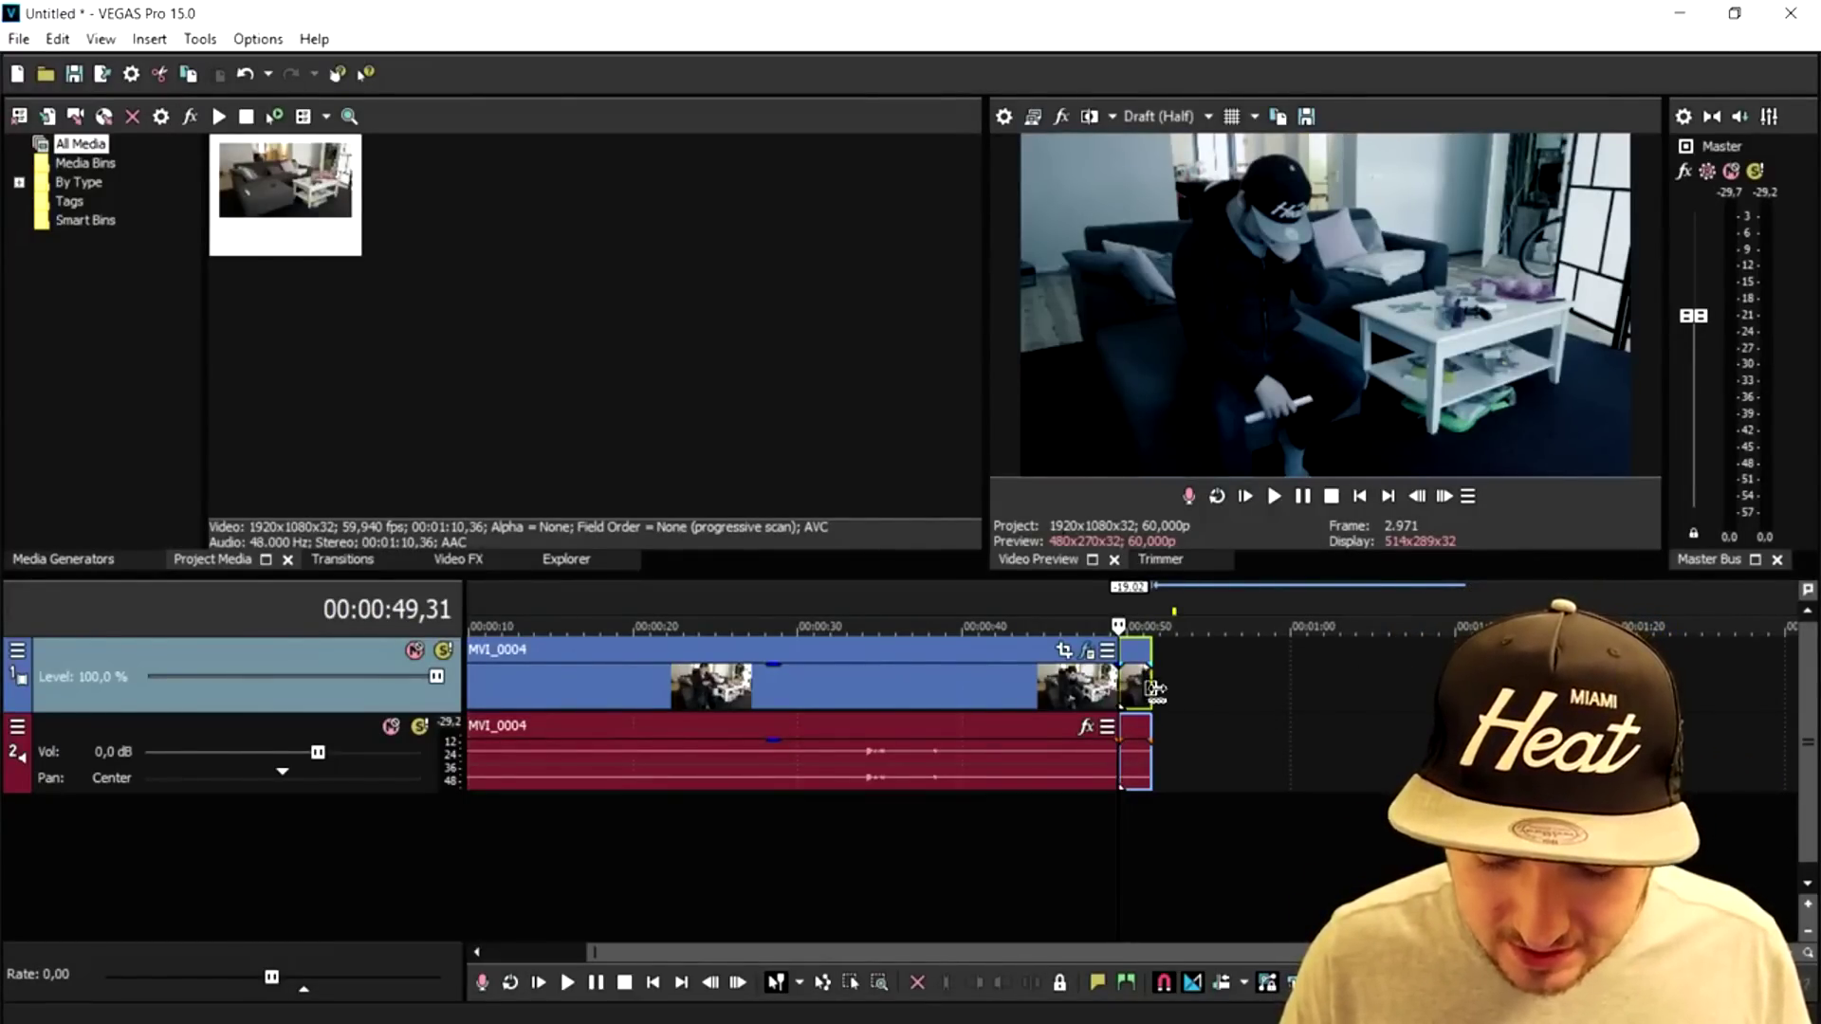
pyautogui.moveTo(1154, 689); pyautogui.dragTo(1410, 691)
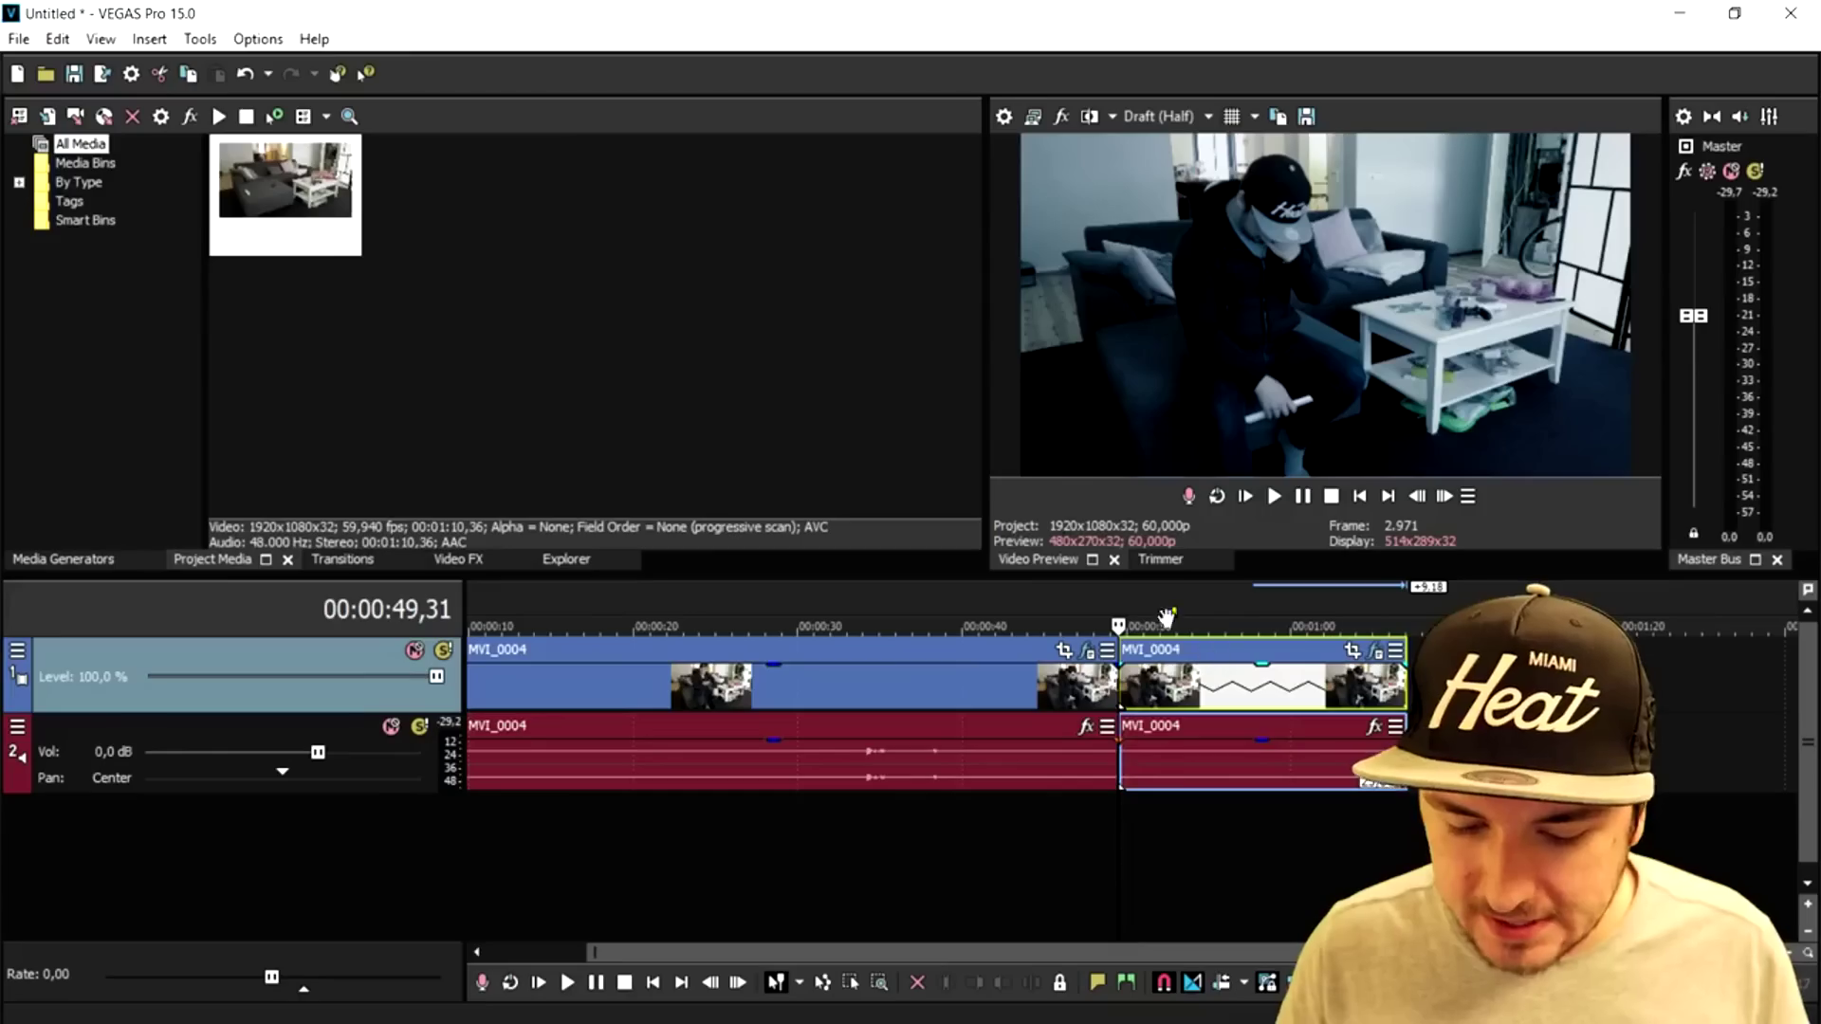
pyautogui.click(1112, 624)
pyautogui.press('space')
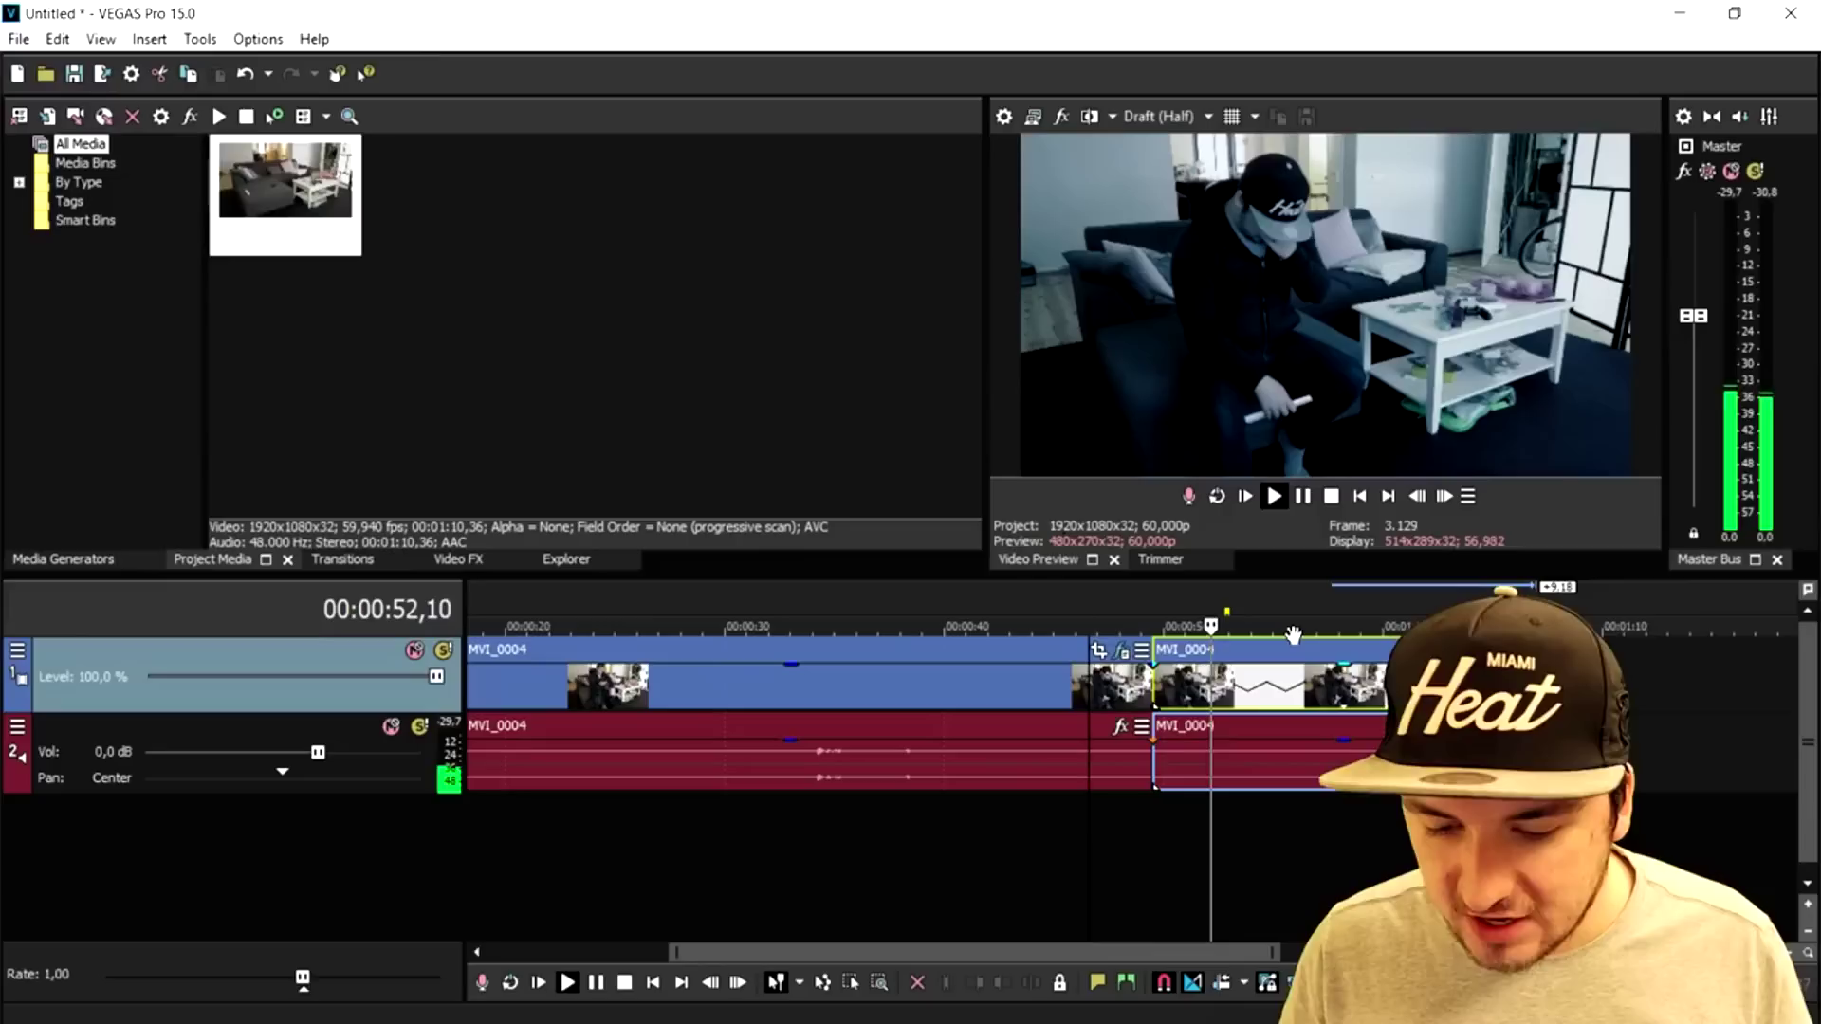
pyautogui.press('space')
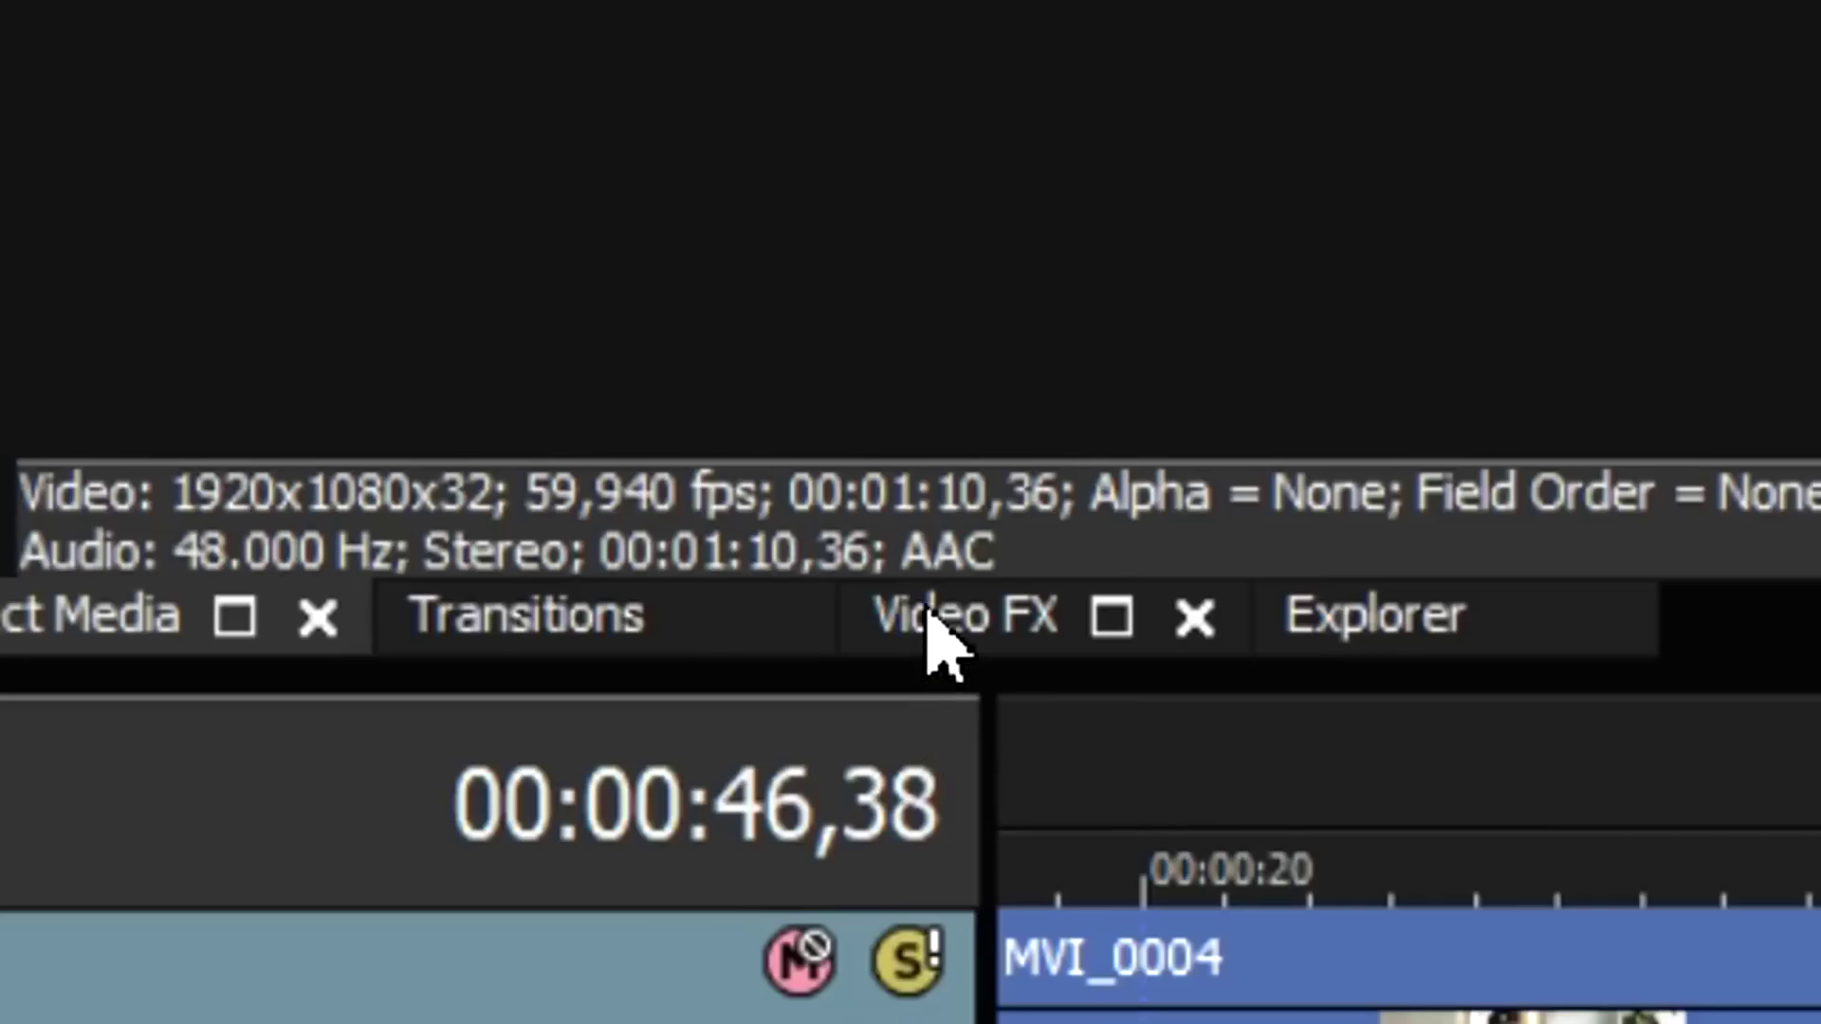
# Apply the Default preset of the Black and White effect to the slow-motion clip and play it back.
pyautogui.click(453, 558)
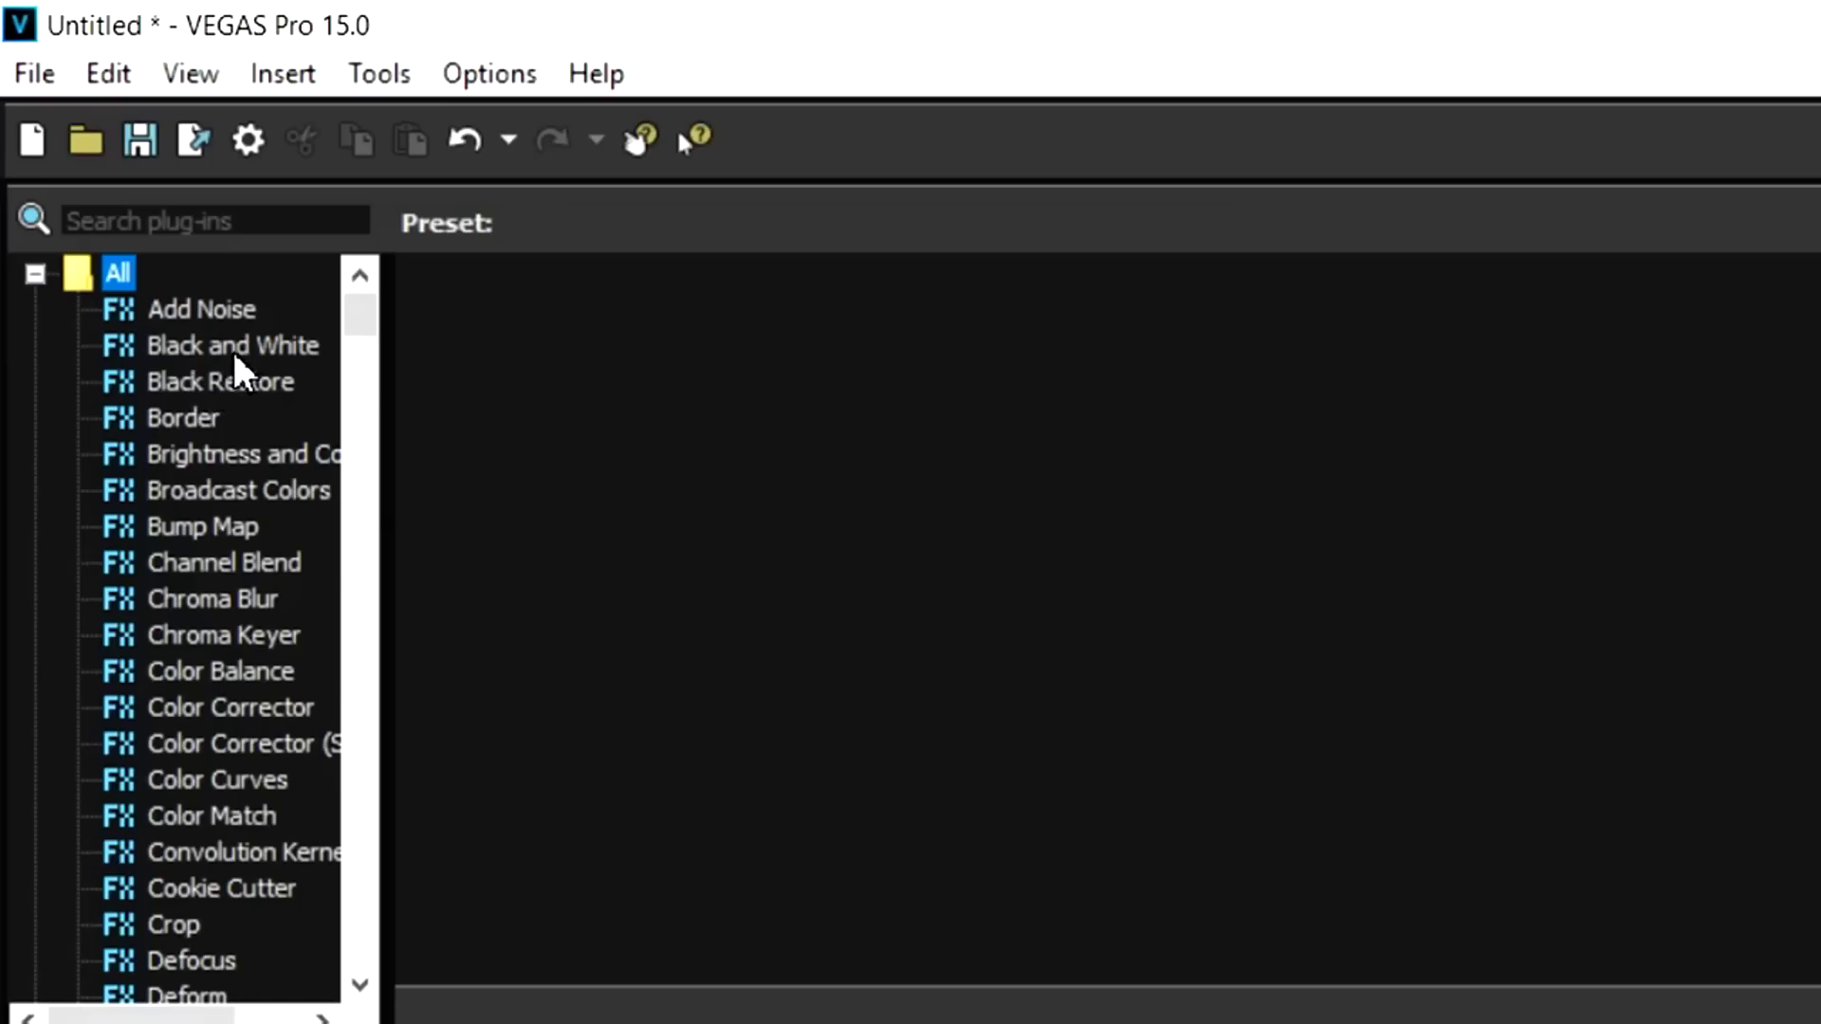
pyautogui.click(235, 357)
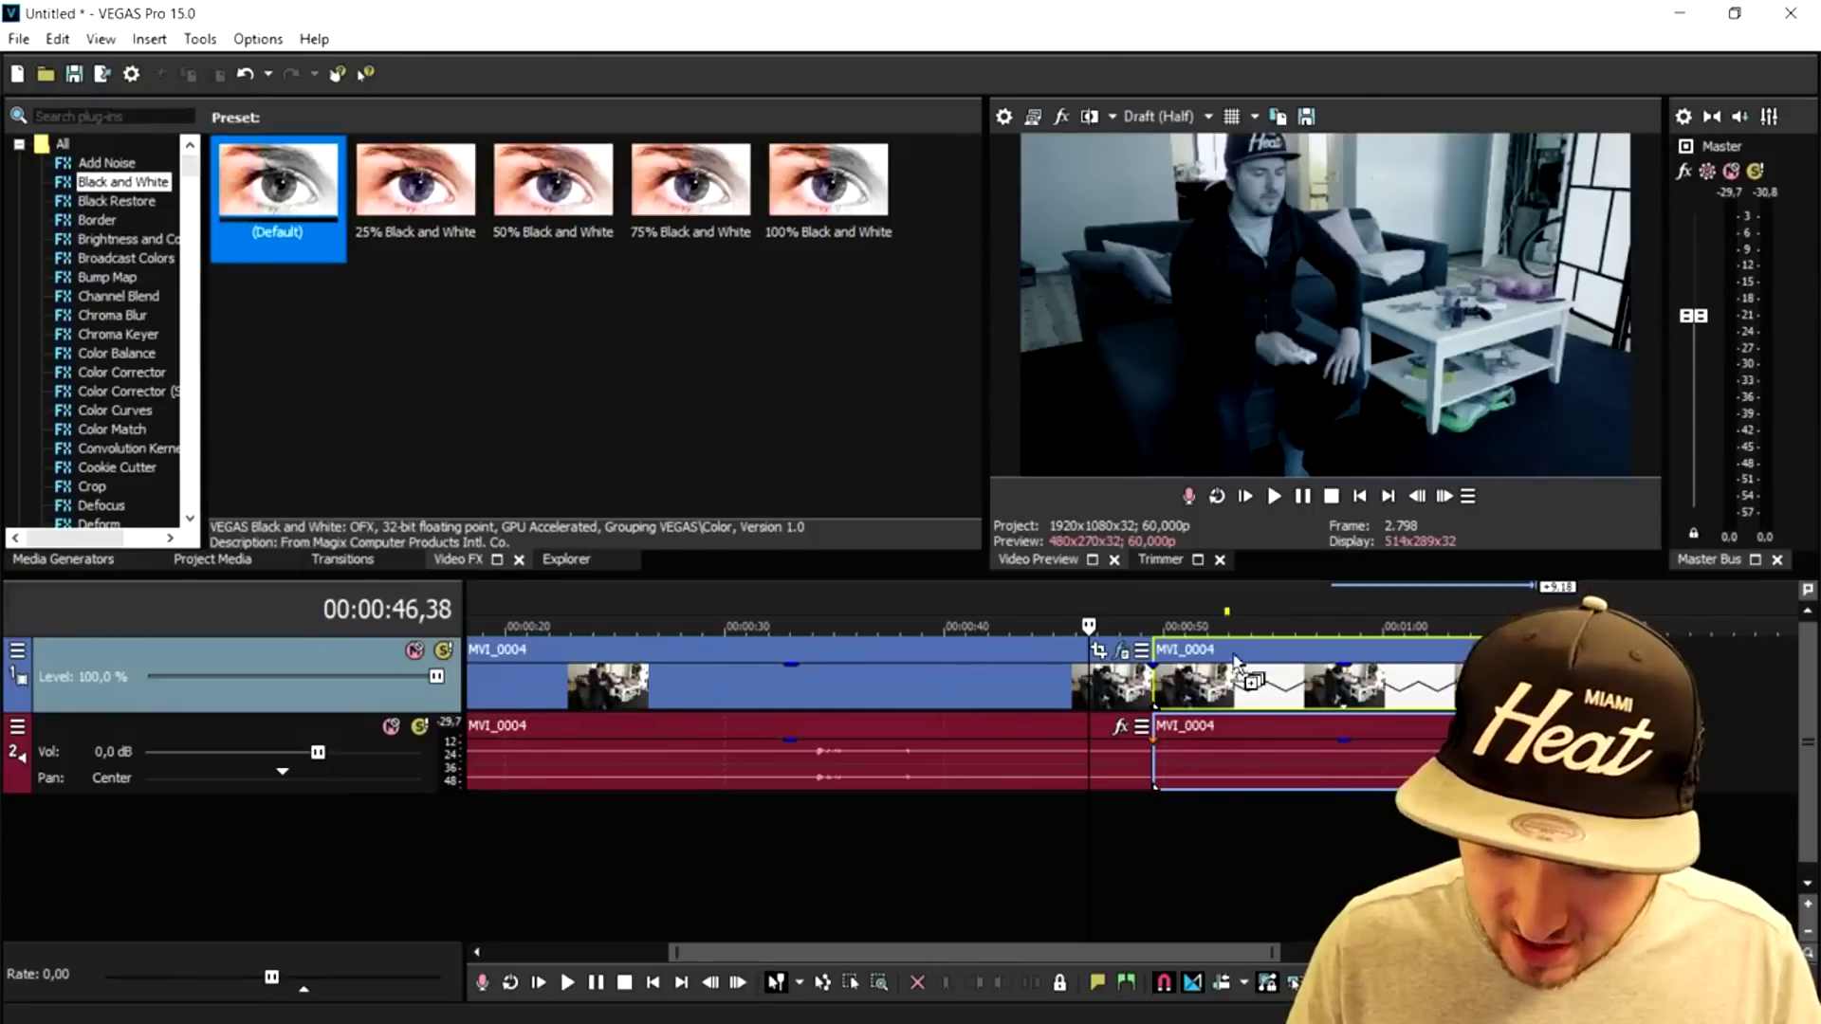
pyautogui.moveTo(1240, 687); pyautogui.dragTo(1242, 685)
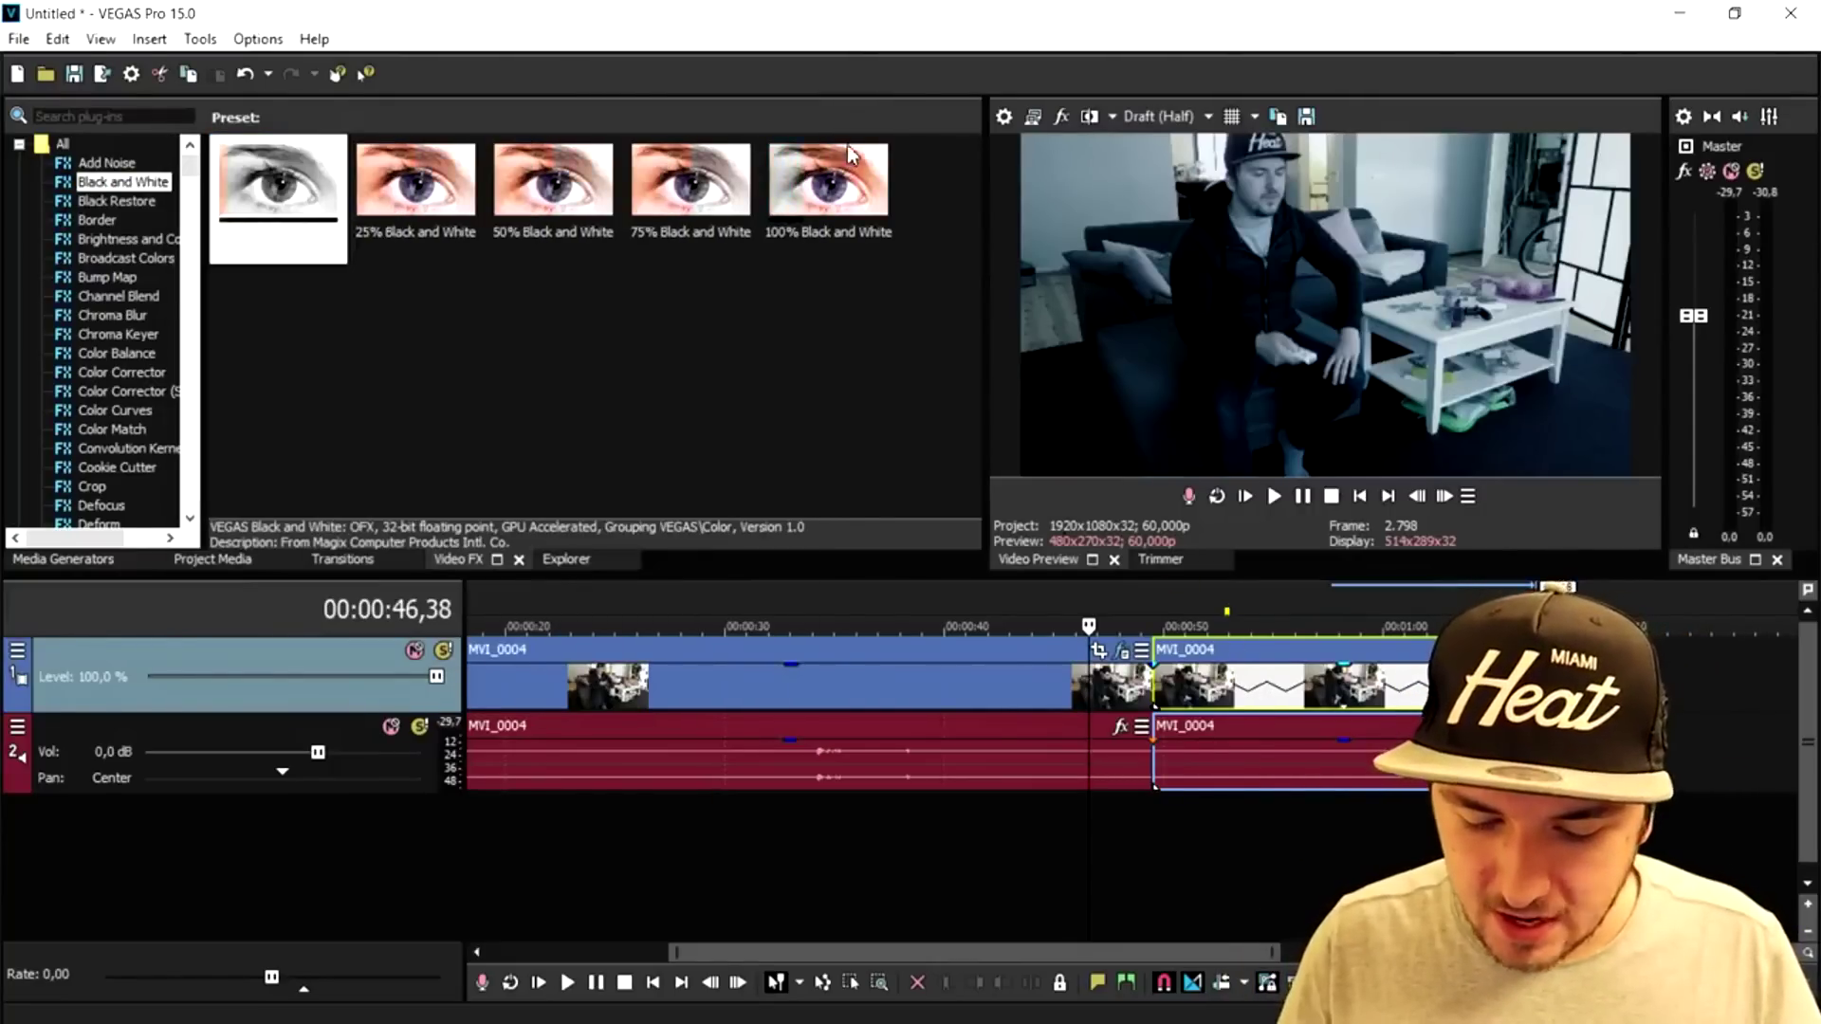
pyautogui.press('space')
pyautogui.scroll(3, 1271, 630)
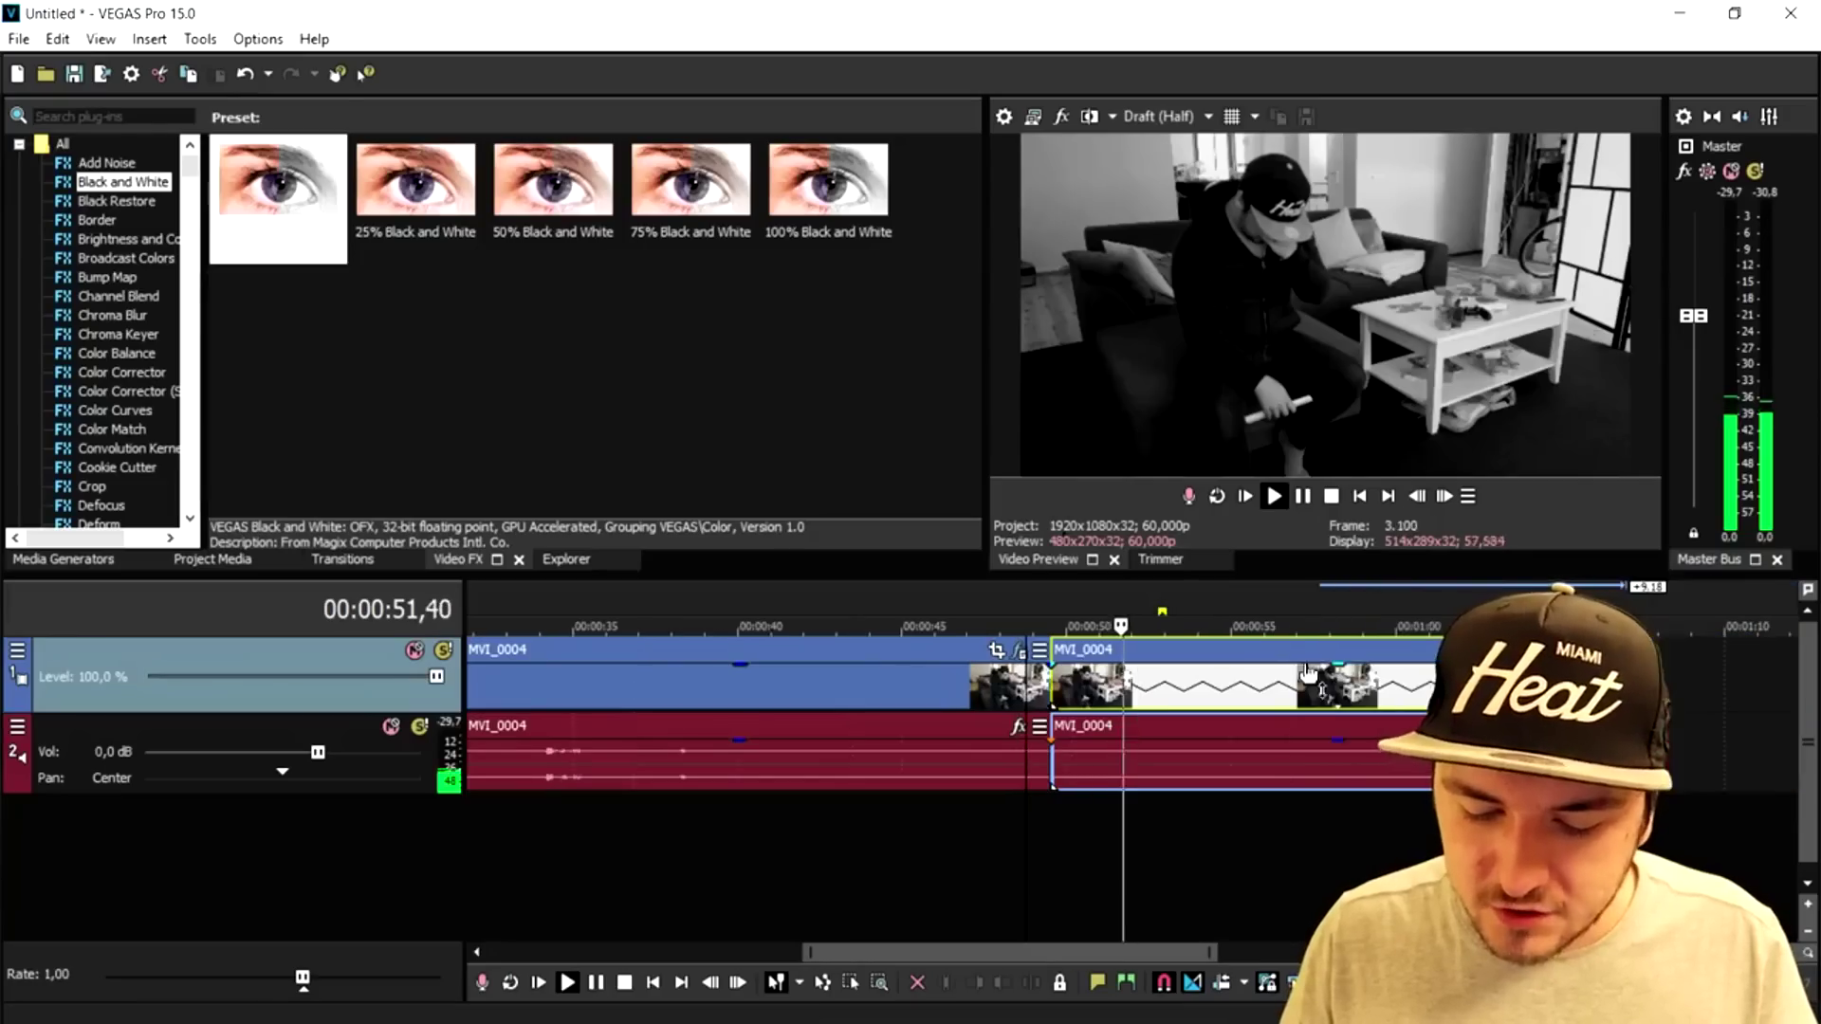
pyautogui.press('space')
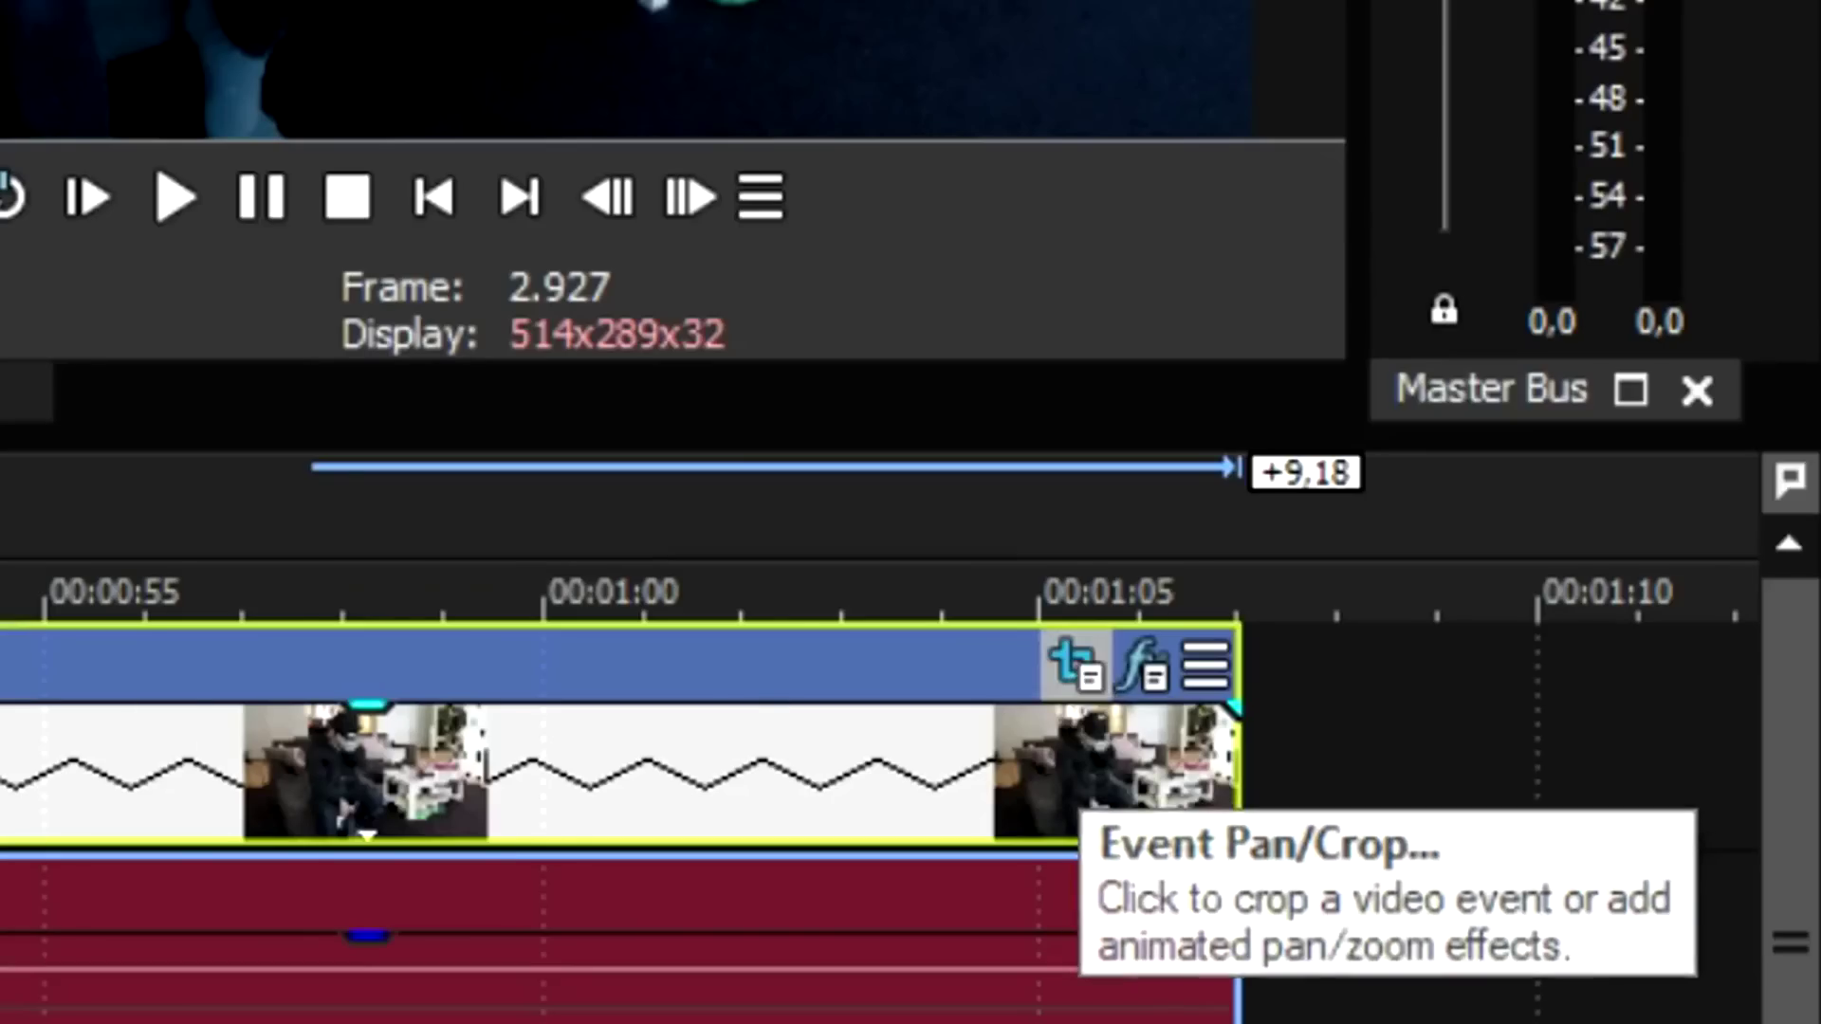
# Add a zoom-in on the seated man with a pan/crop keyframe at 17,05, about 1.054,7 wide by 593,2 high, and play it.
pyautogui.click(1567, 651)
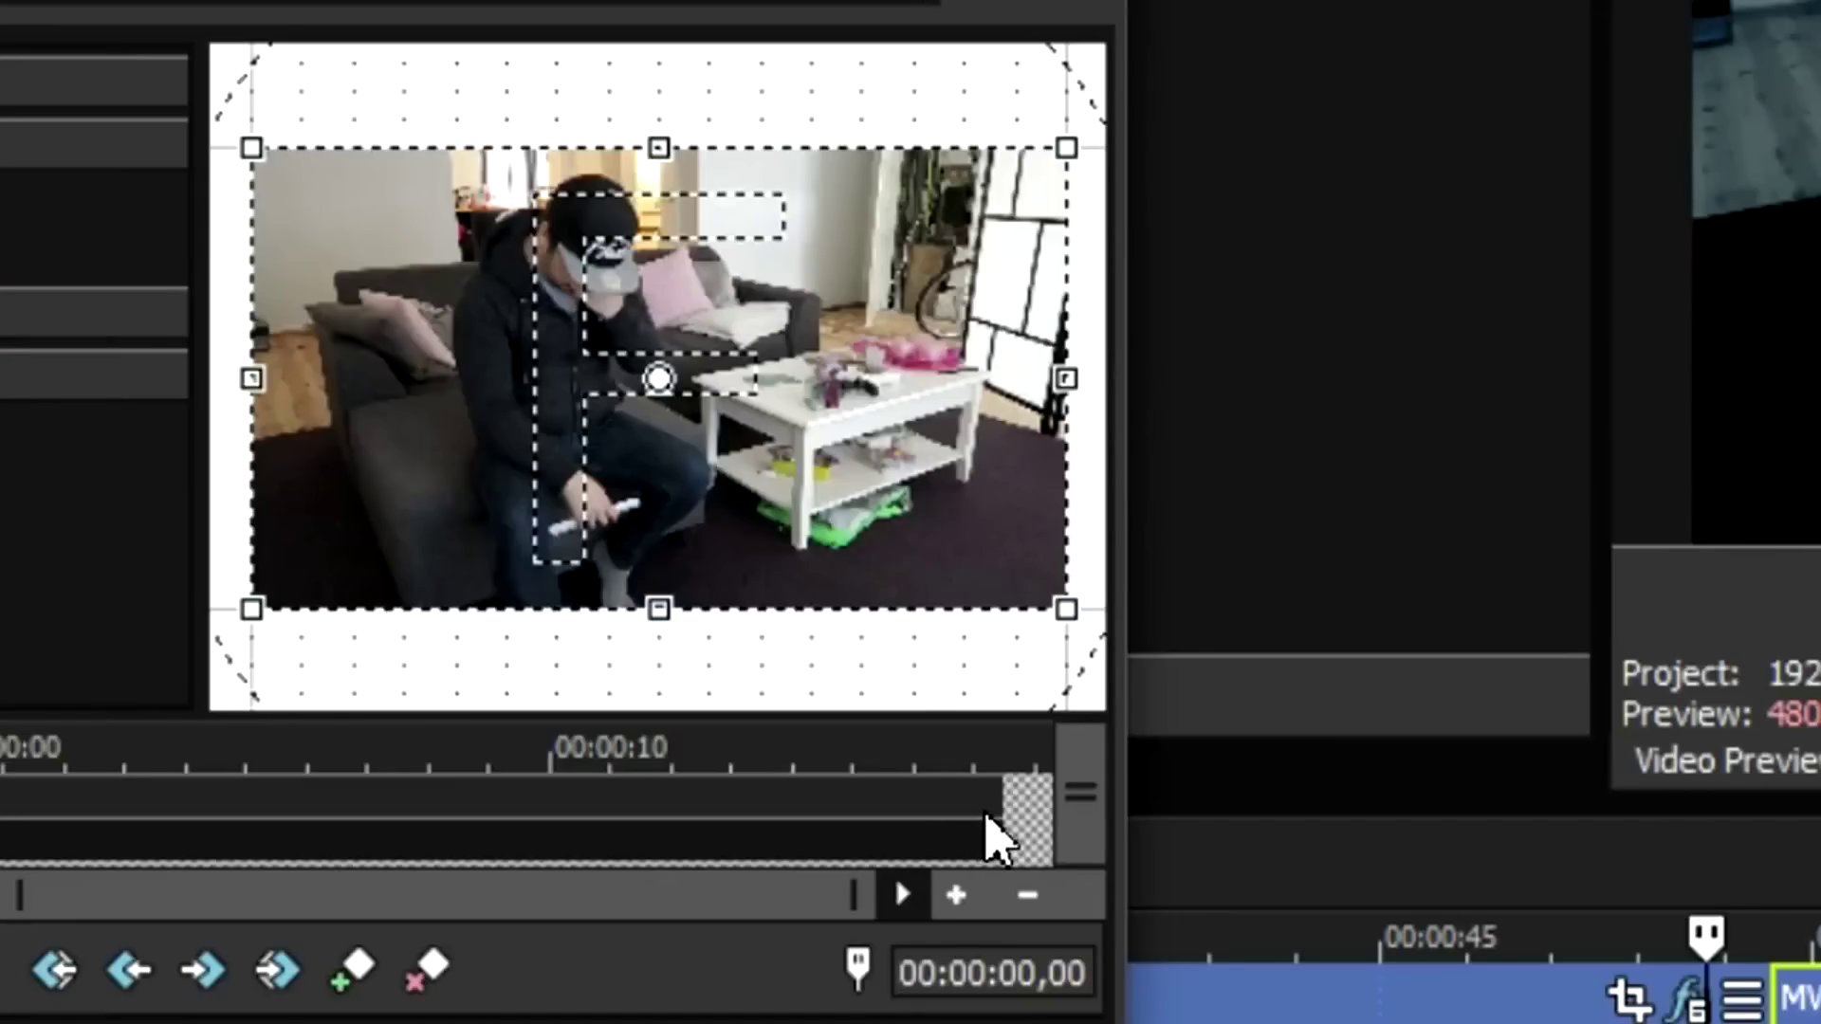
pyautogui.click(986, 815)
pyautogui.moveTo(1066, 147); pyautogui.dragTo(929, 193)
pyautogui.moveTo(1069, 323); pyautogui.dragTo(1034, 339)
pyautogui.moveTo(956, 439); pyautogui.dragTo(897, 377)
pyautogui.moveTo(648, 370); pyautogui.dragTo(637, 361)
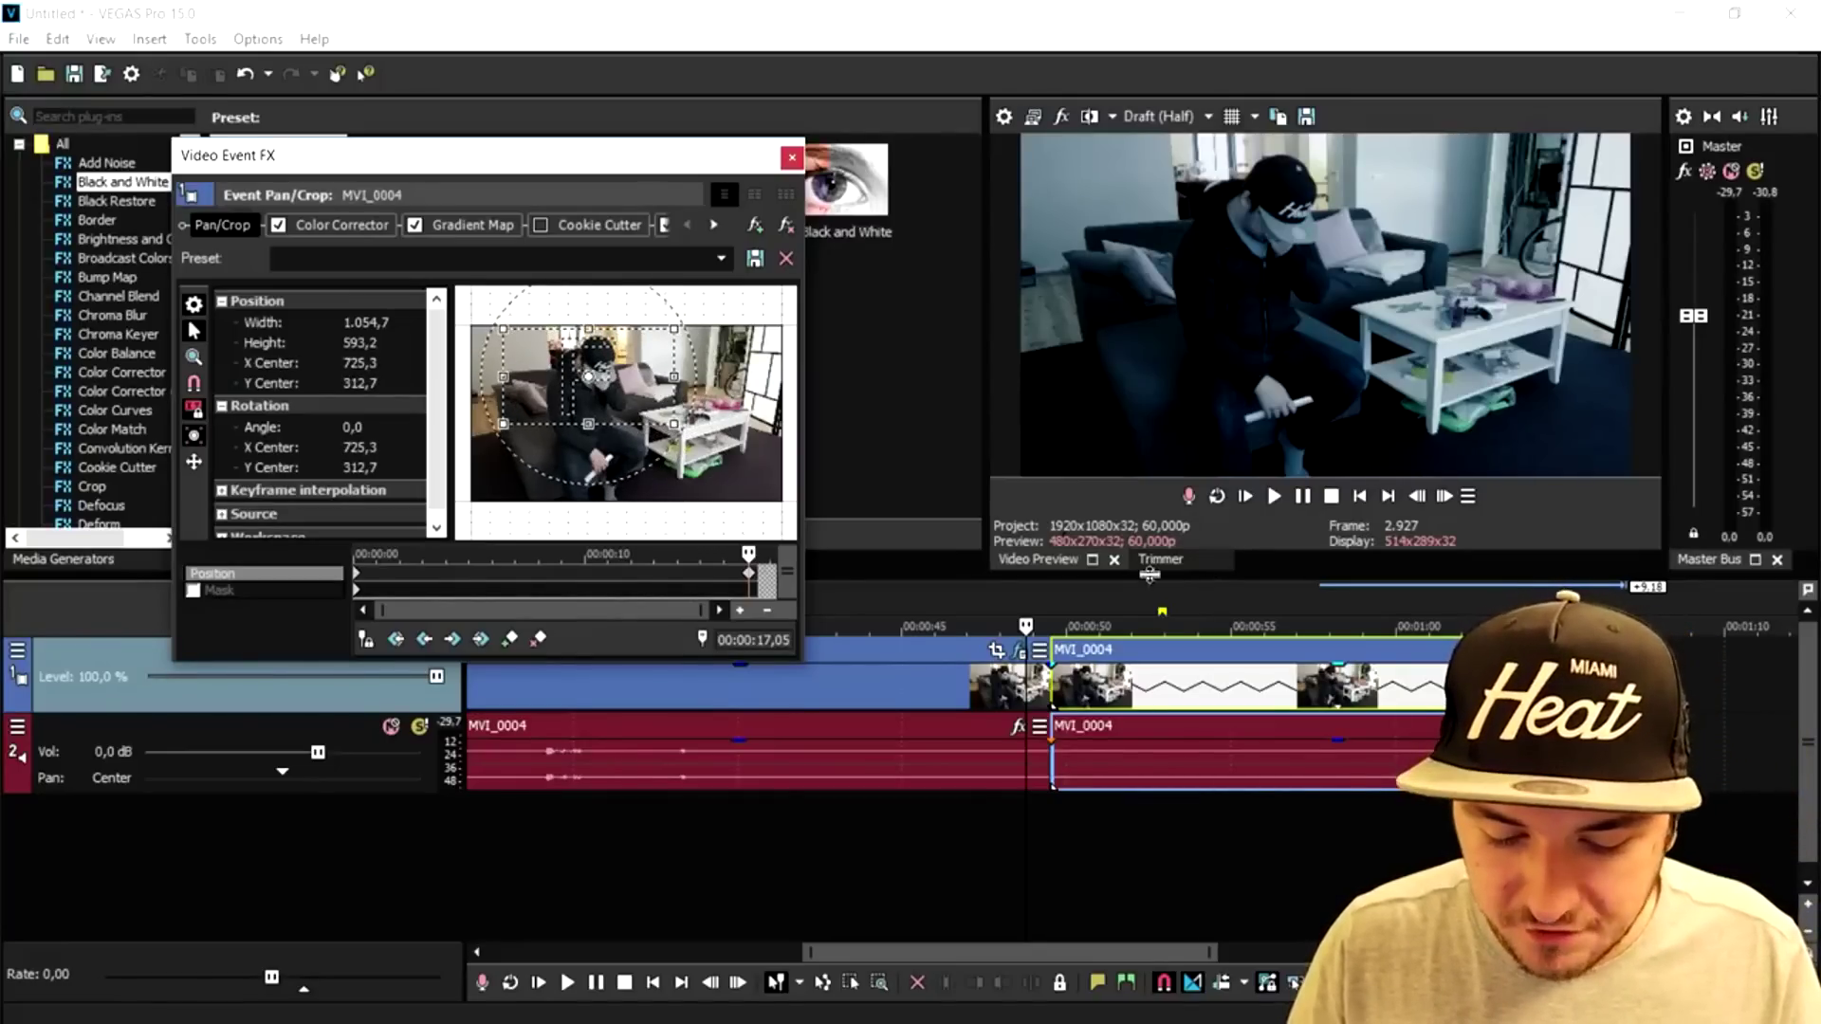
pyautogui.click(792, 157)
pyautogui.press('space')
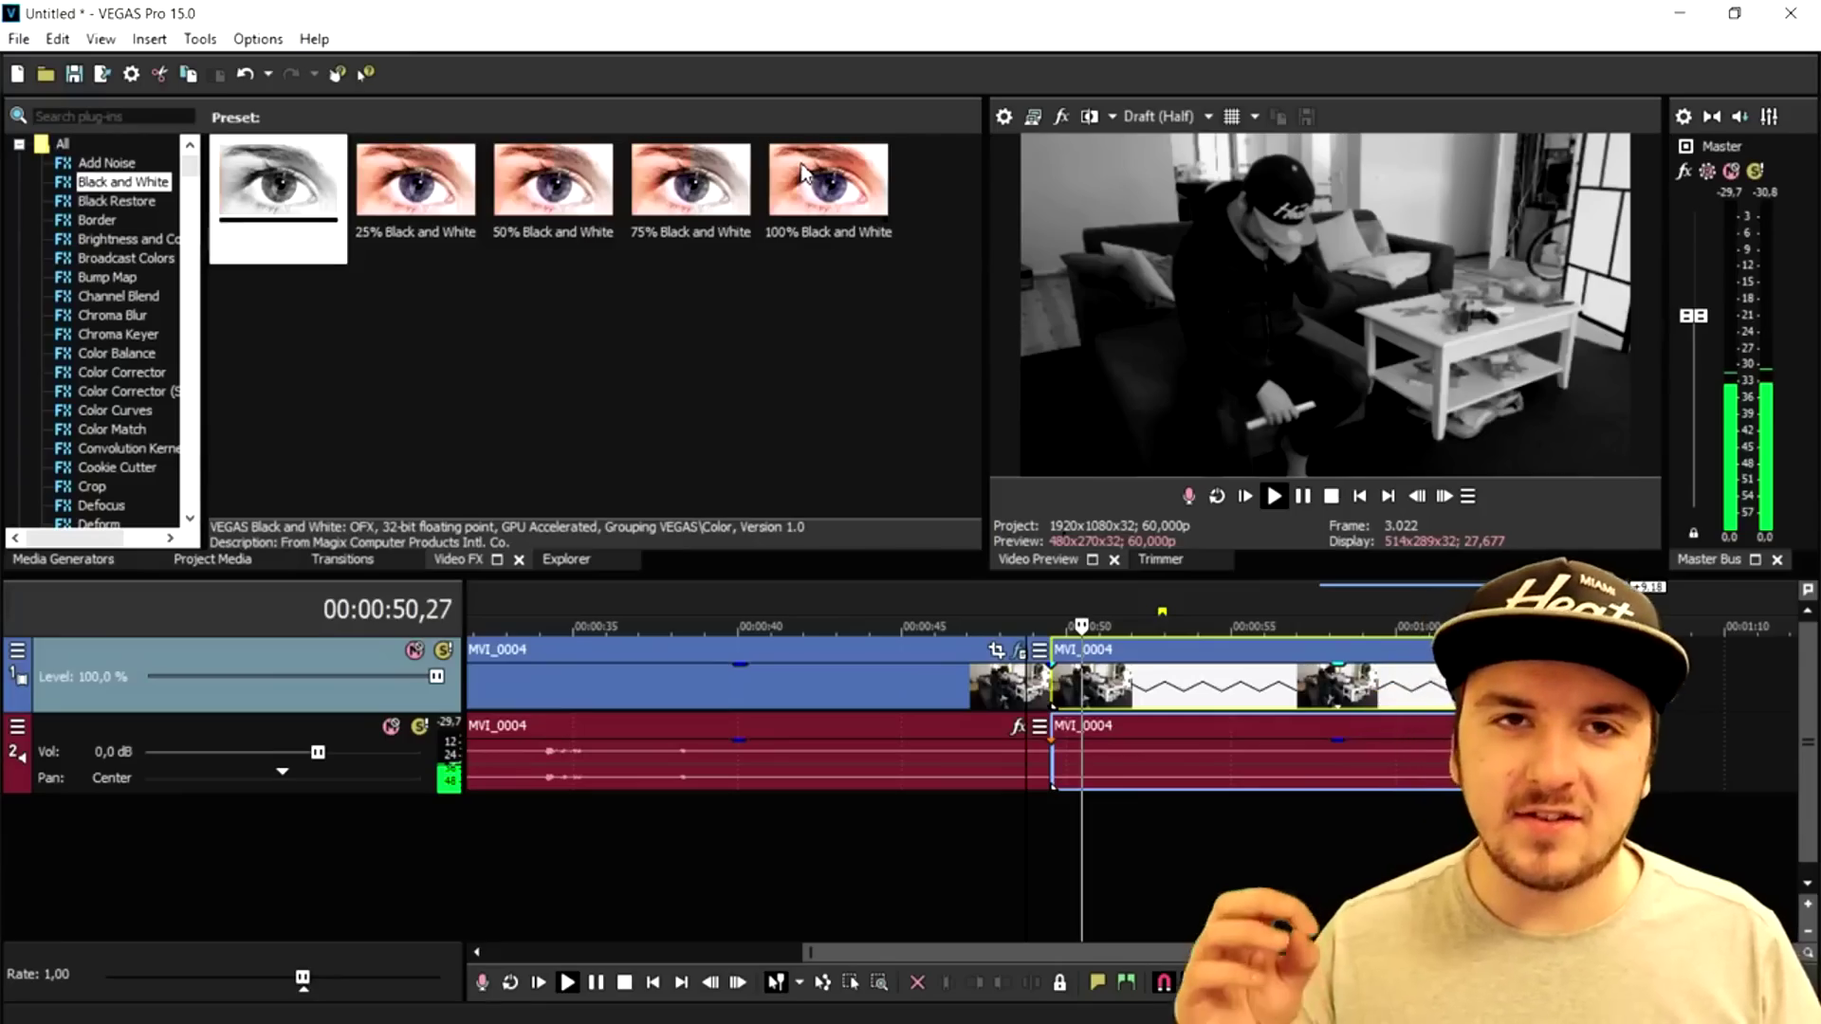
pyautogui.press('space')
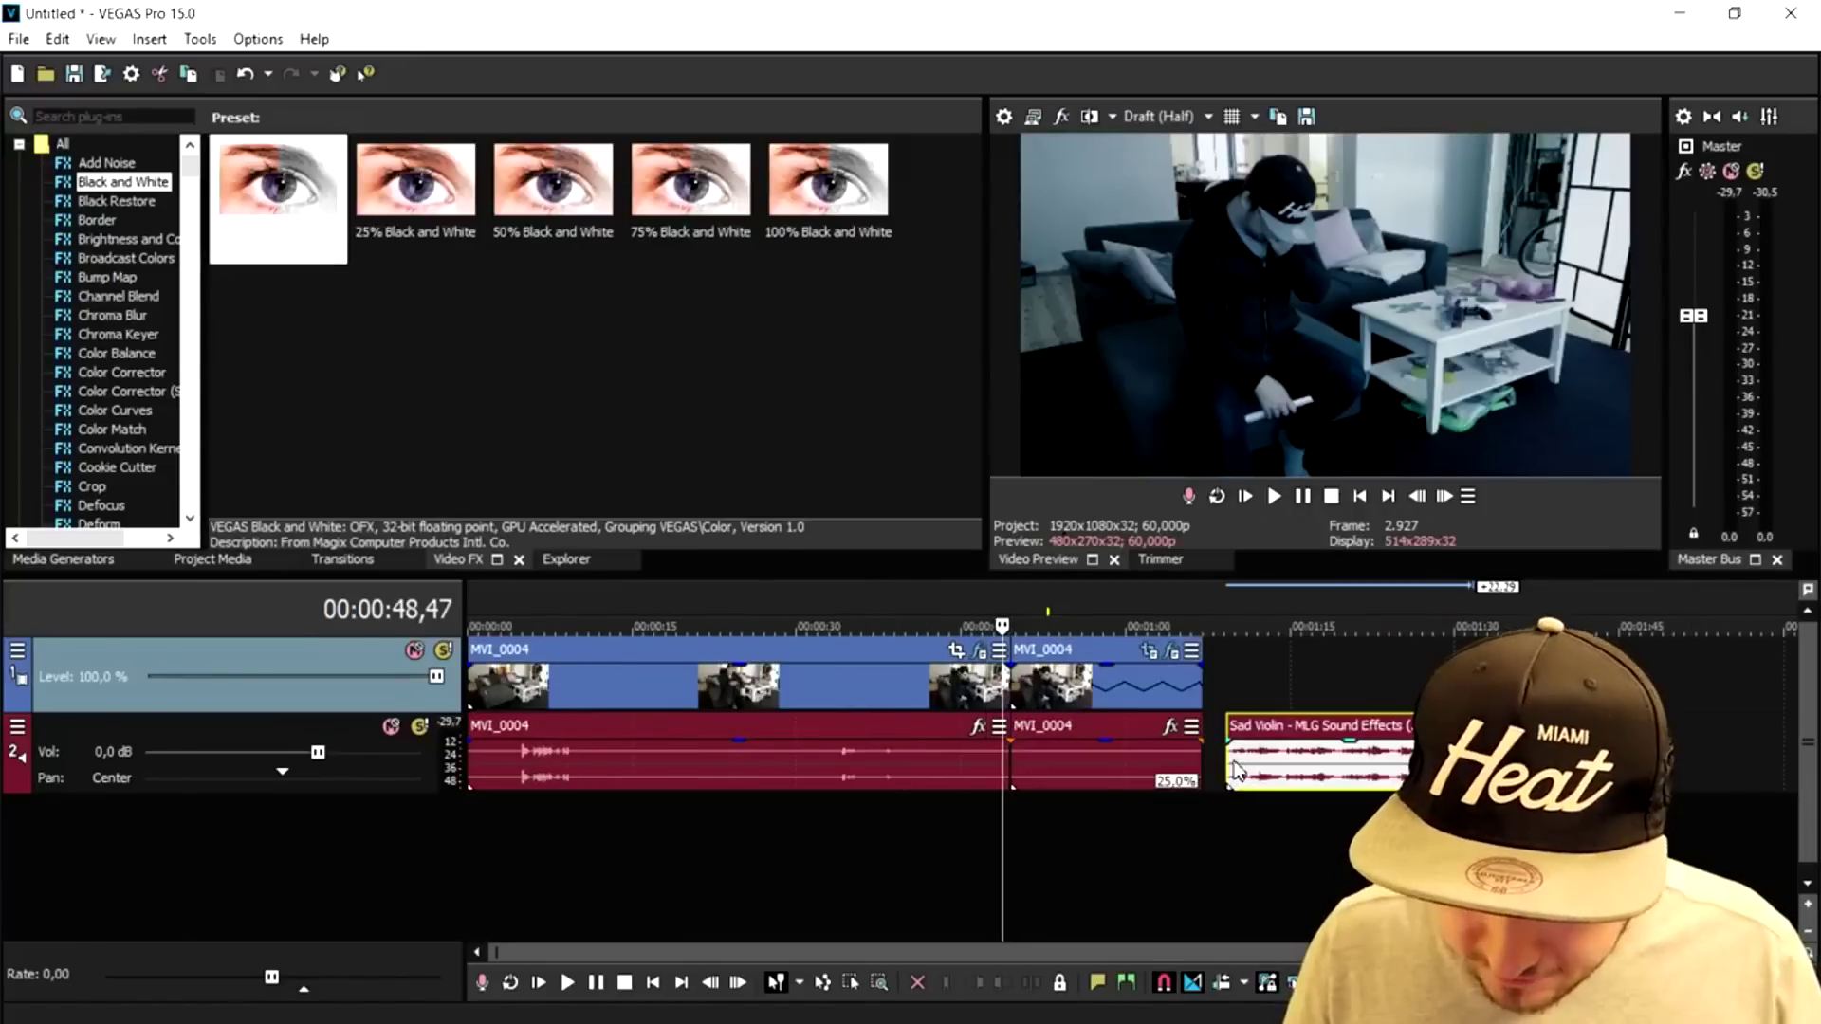
# Play the Sad Violin - MLG Sound Effects (HD) audio from its beginning.
pyautogui.click(1236, 765)
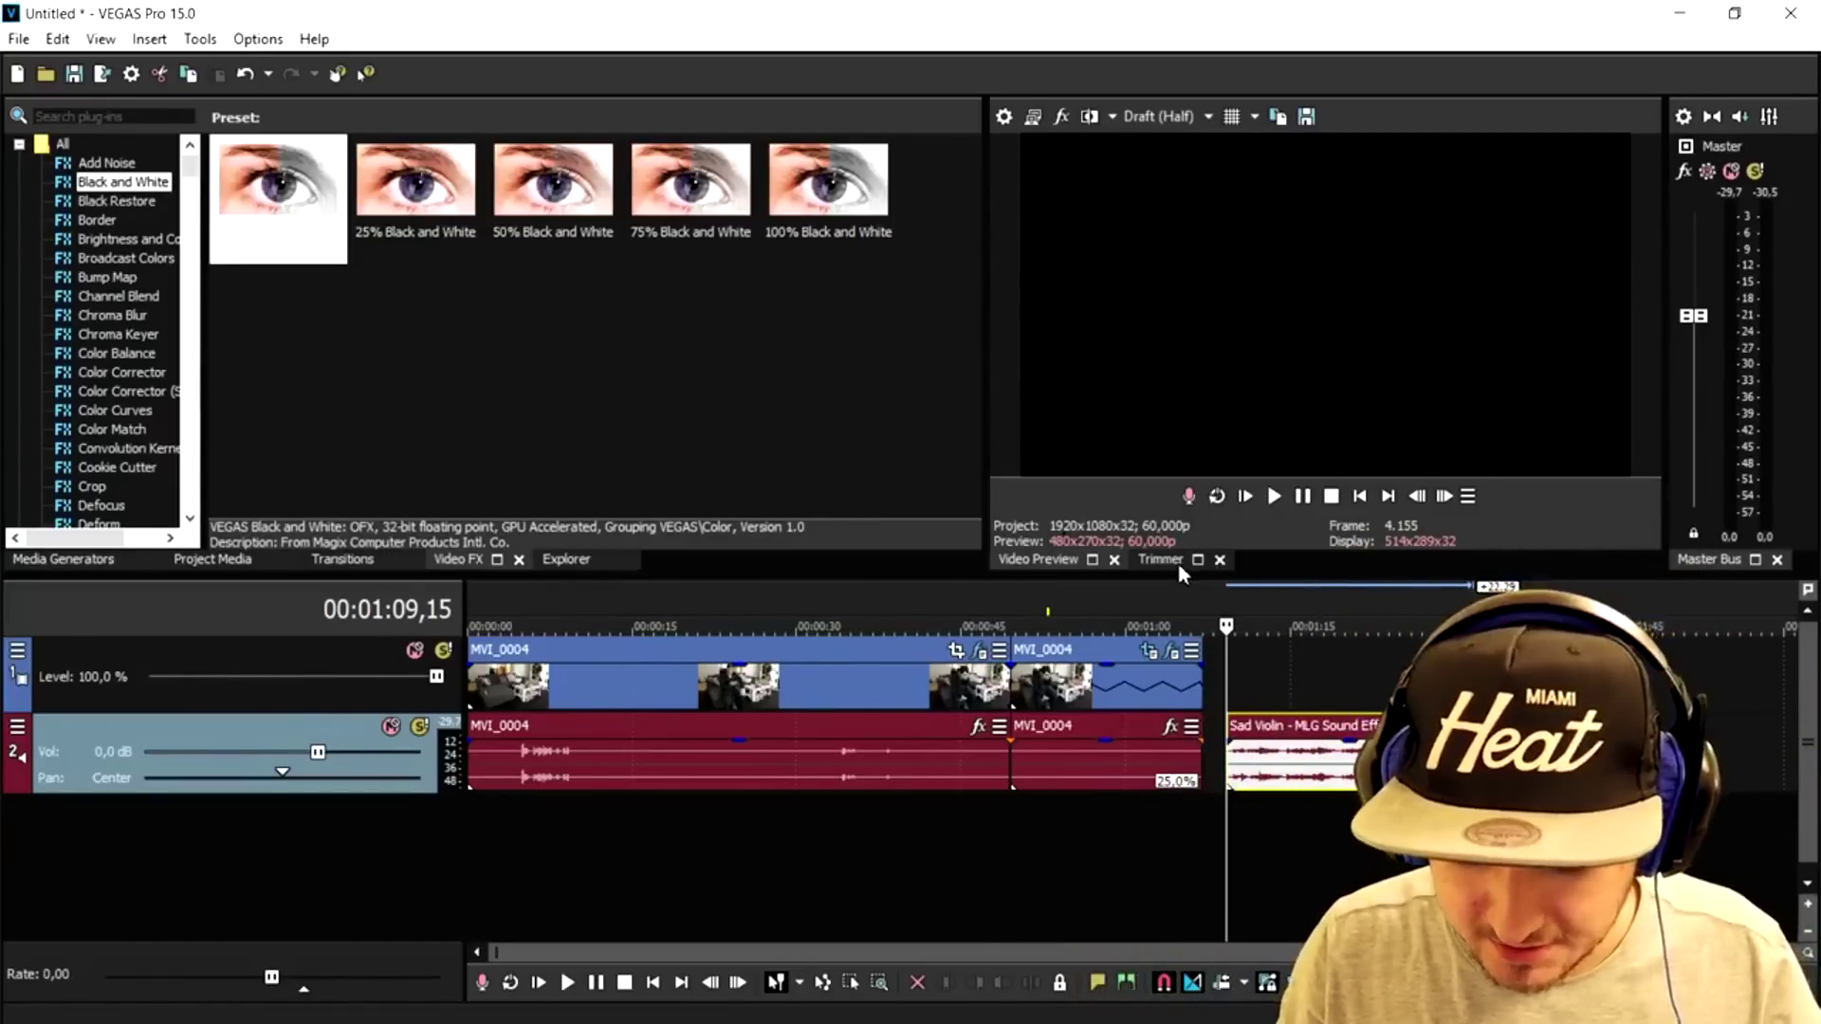
pyautogui.press('space')
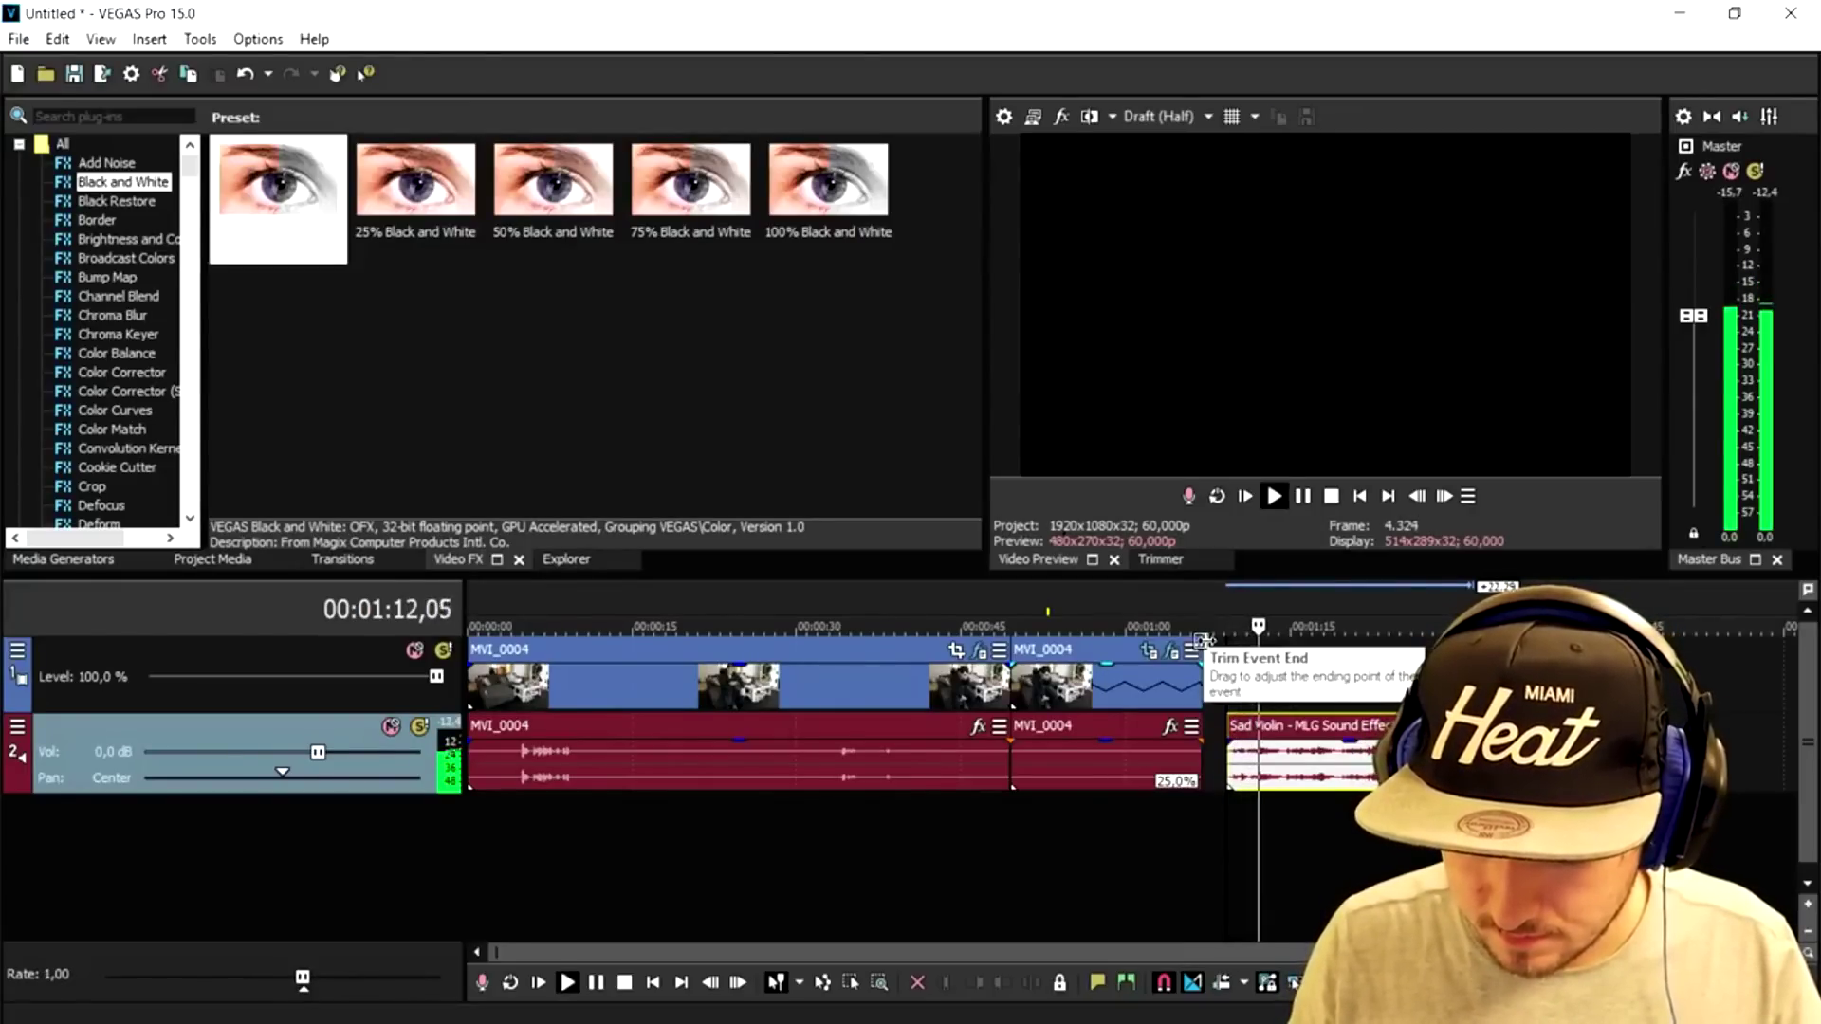
pyautogui.scroll(2, 1334, 684)
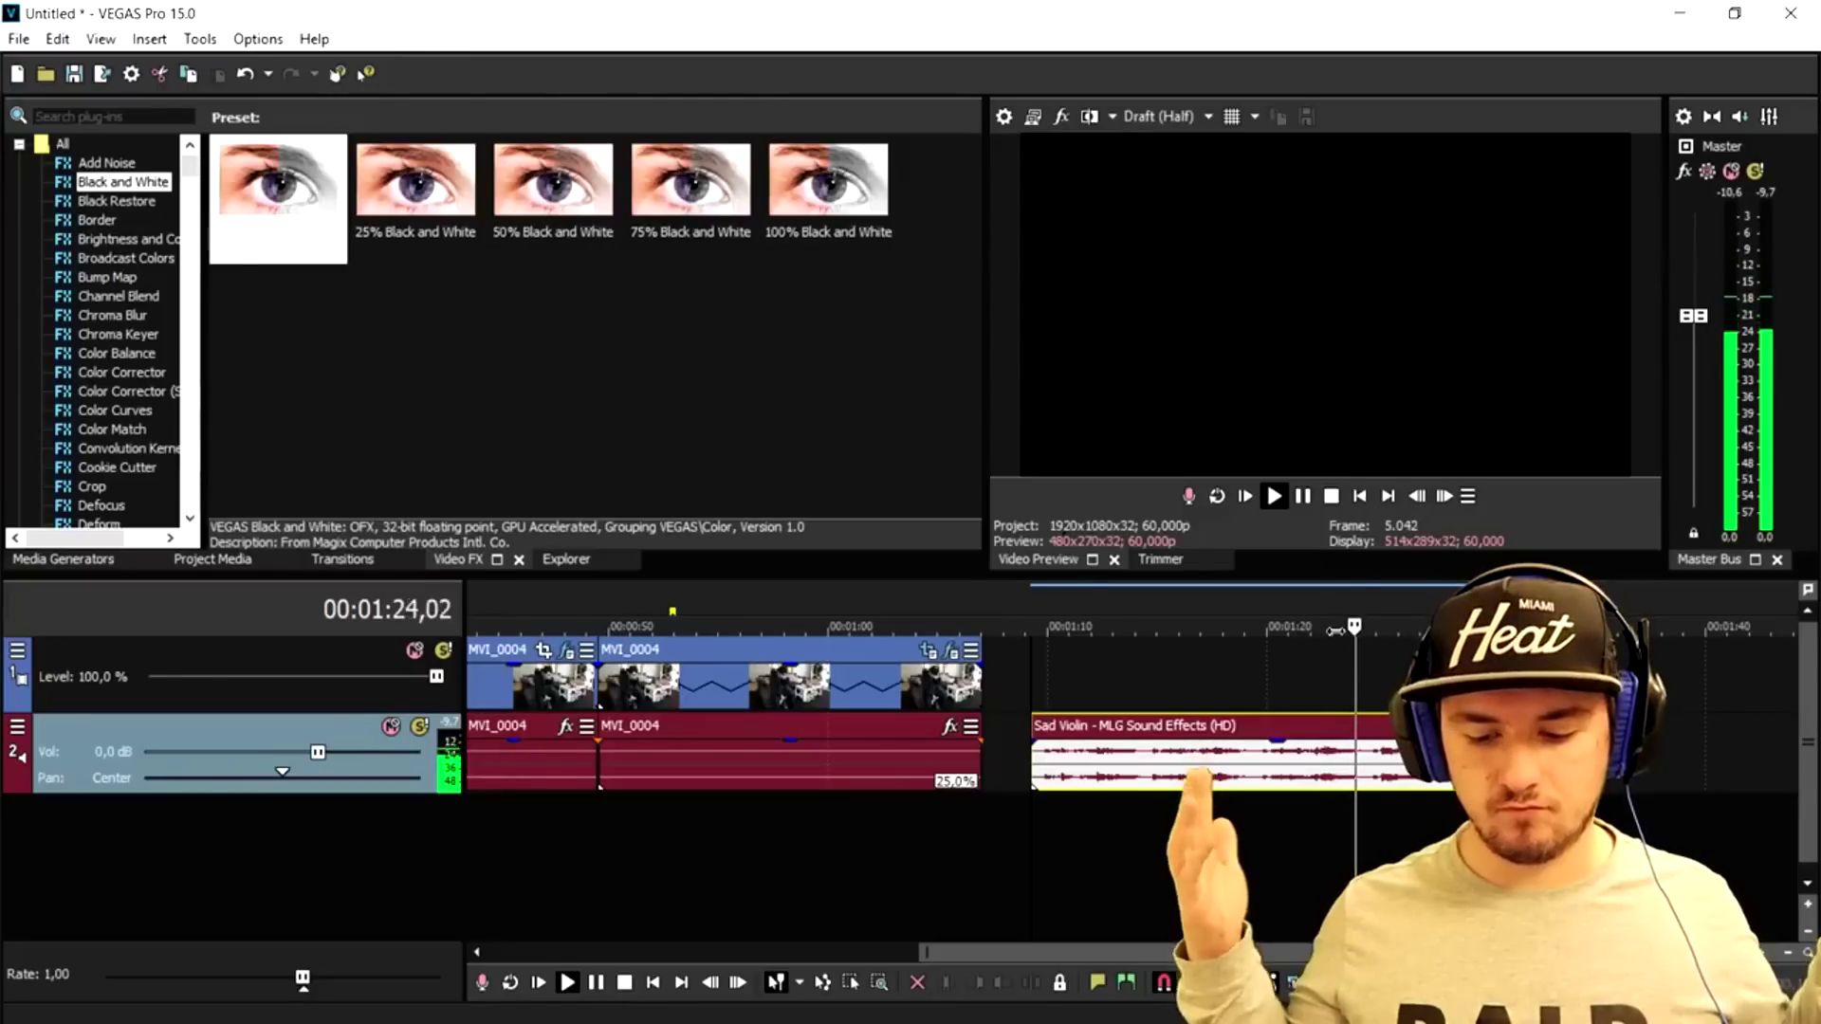
pyautogui.press('space')
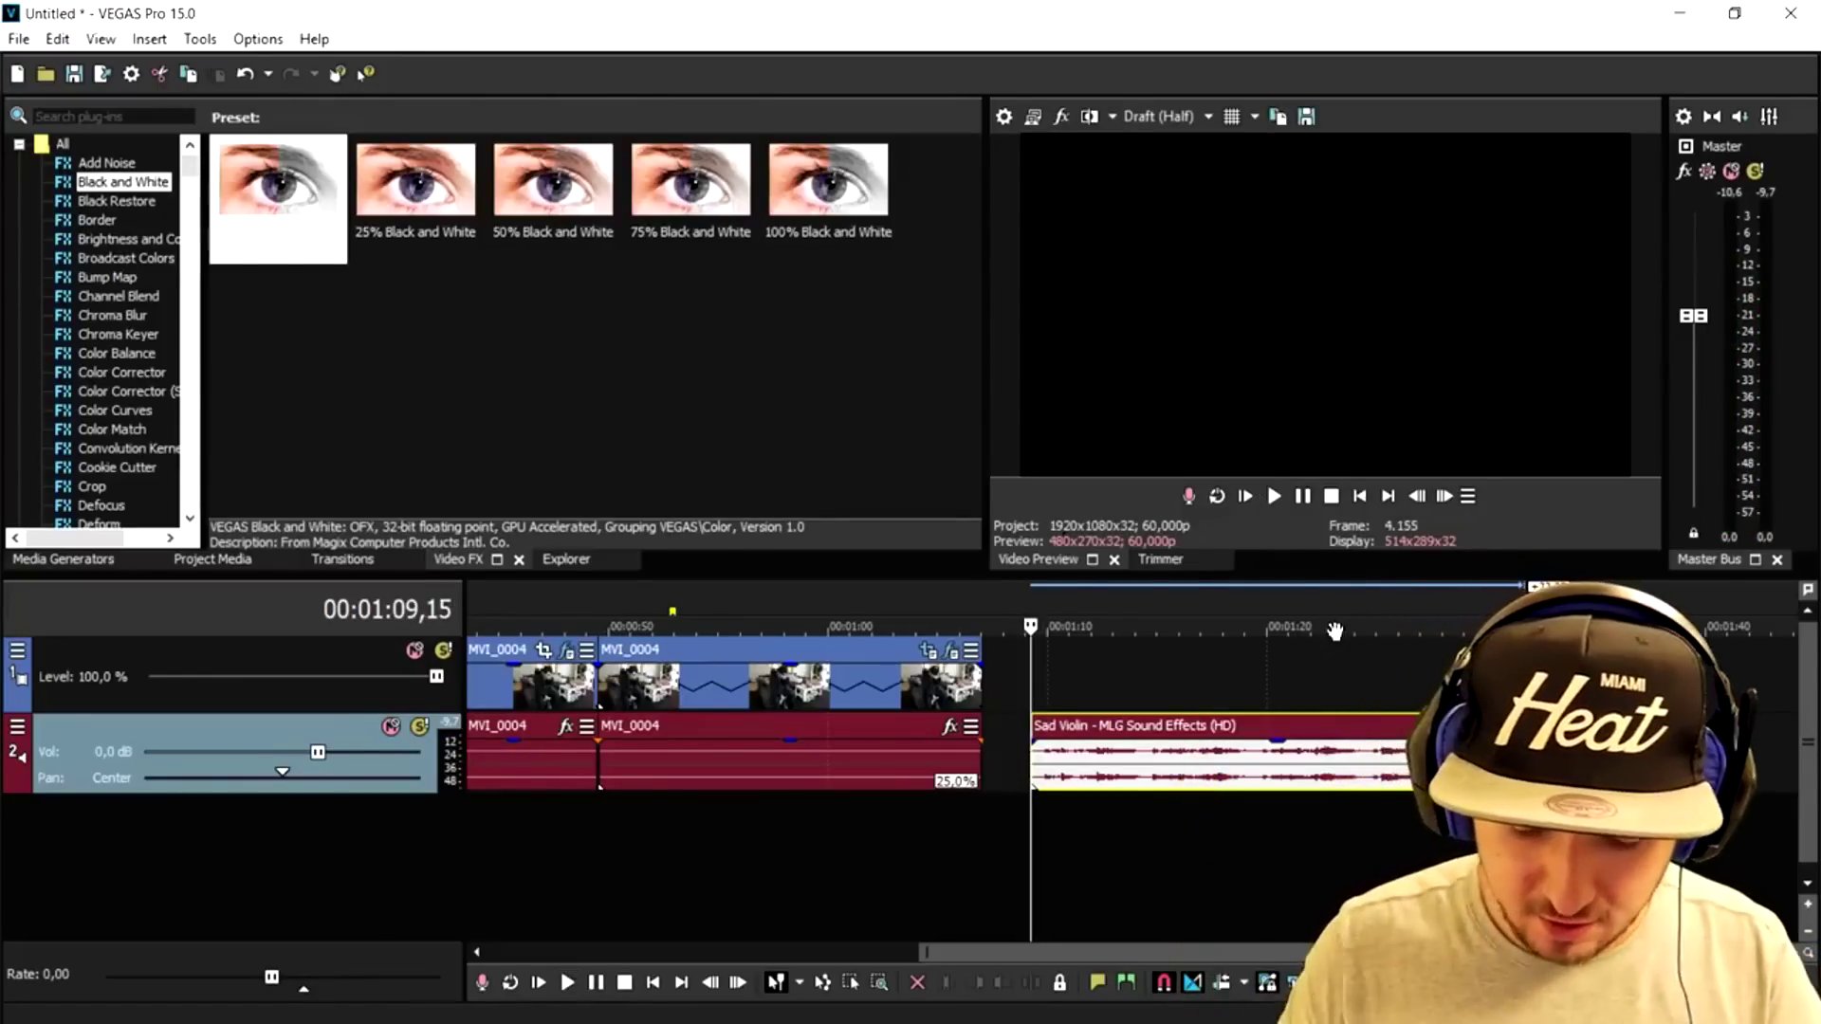
# Move the Sad Violin audio to its own track, aligned with the start of the slow-motion clip, and play the section.
pyautogui.scroll(-2, 956, 669)
pyautogui.click(941, 671)
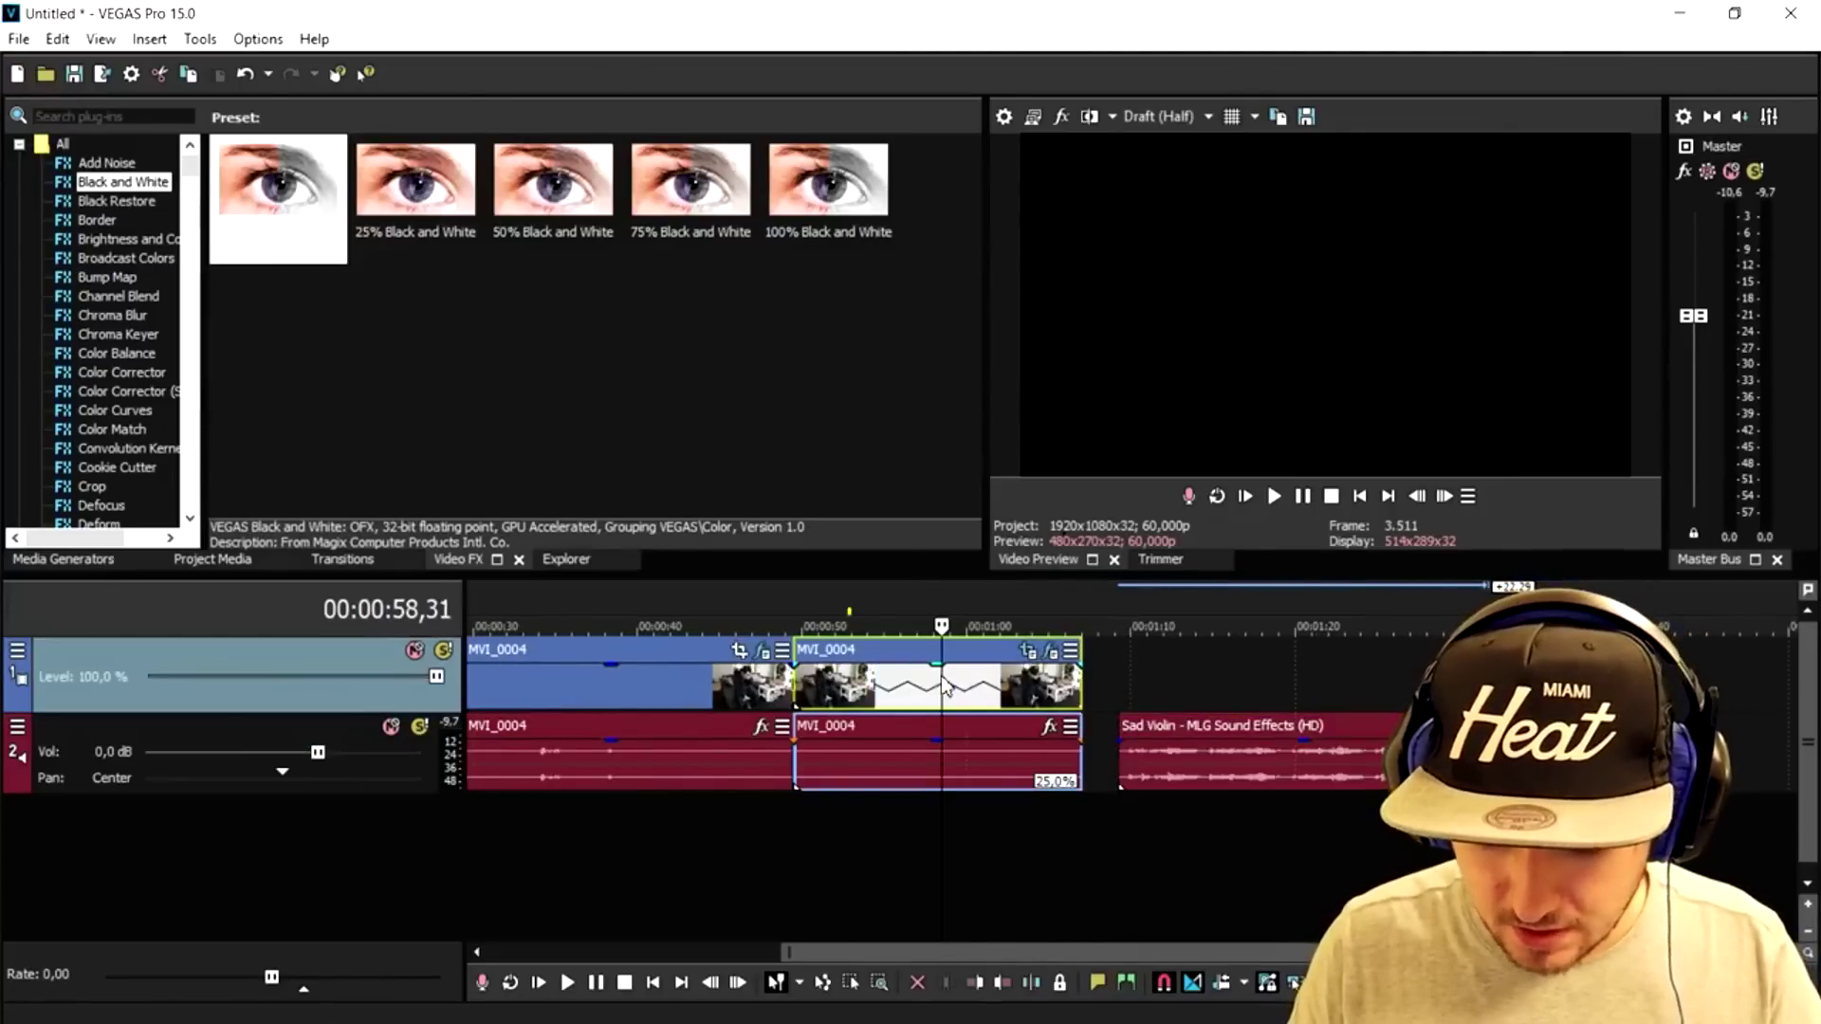
pyautogui.moveTo(1186, 751); pyautogui.dragTo(875, 833)
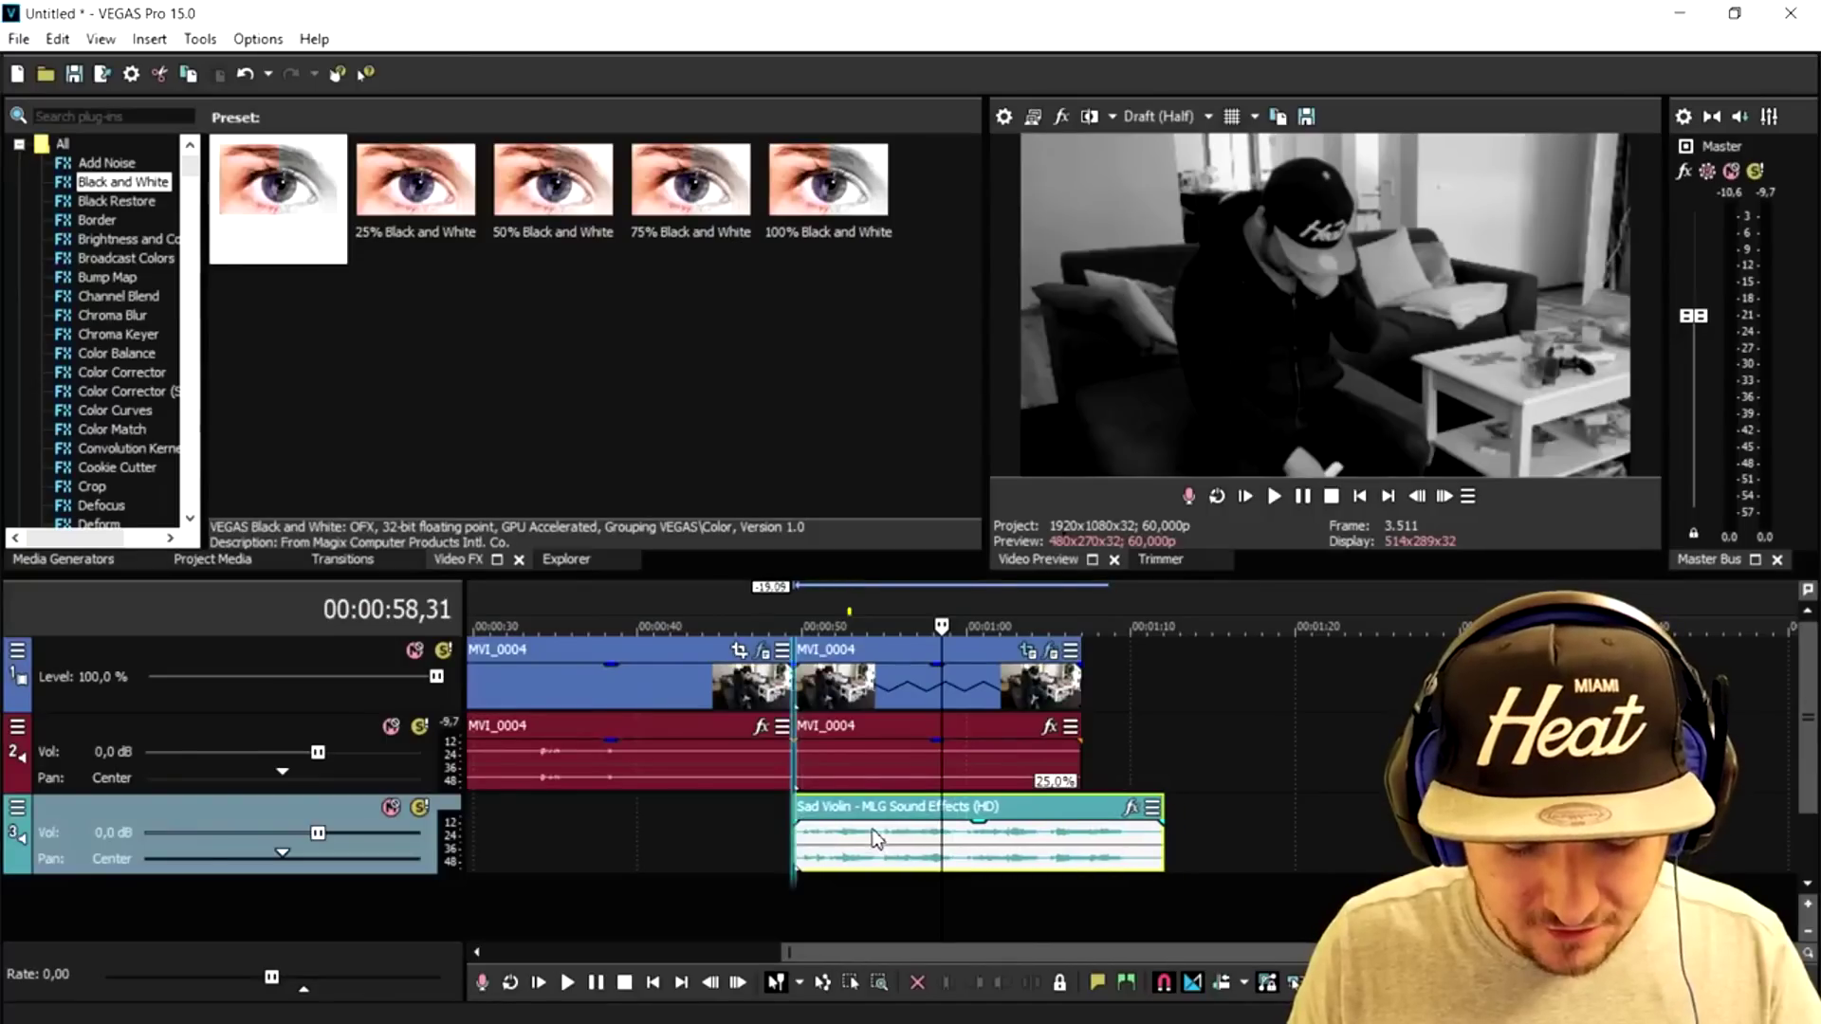
pyautogui.click(667, 607)
pyautogui.scroll(3, 924, 653)
pyautogui.press('space')
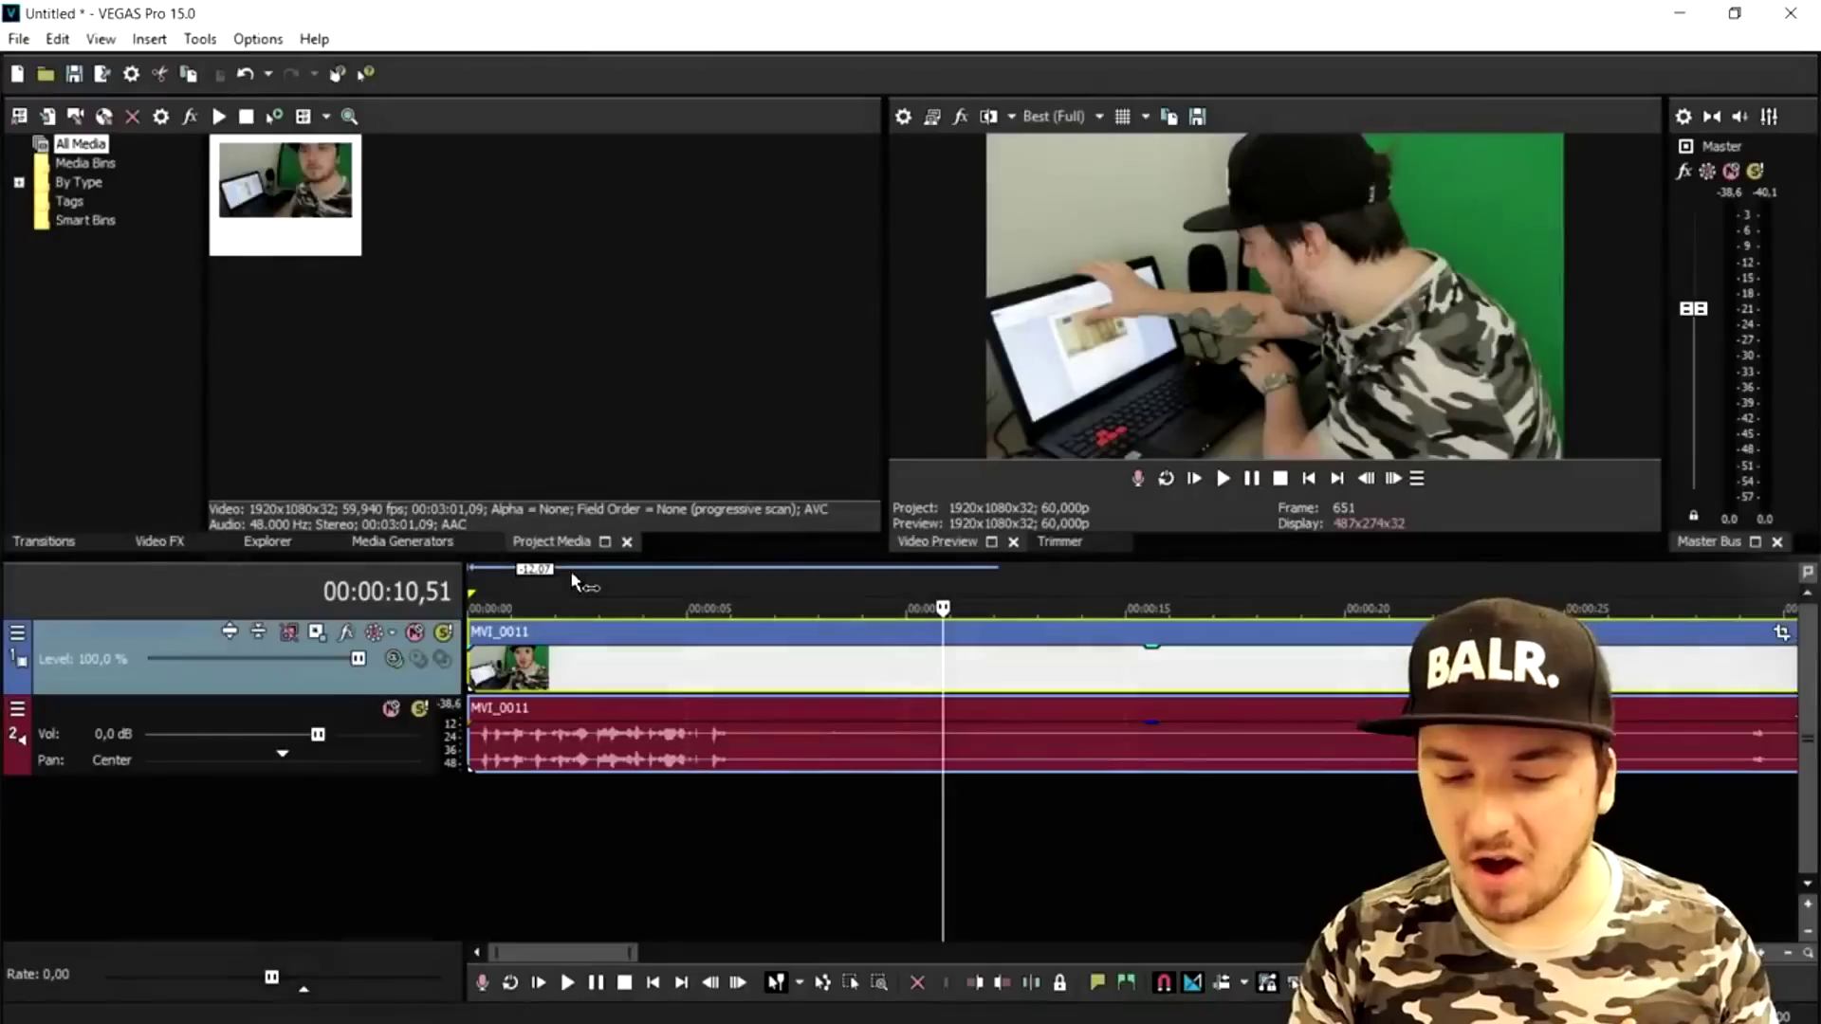
# Play the MVI_0011 clip from the start and scan its first 23 seconds for suitable cut points.
pyautogui.click(1307, 482)
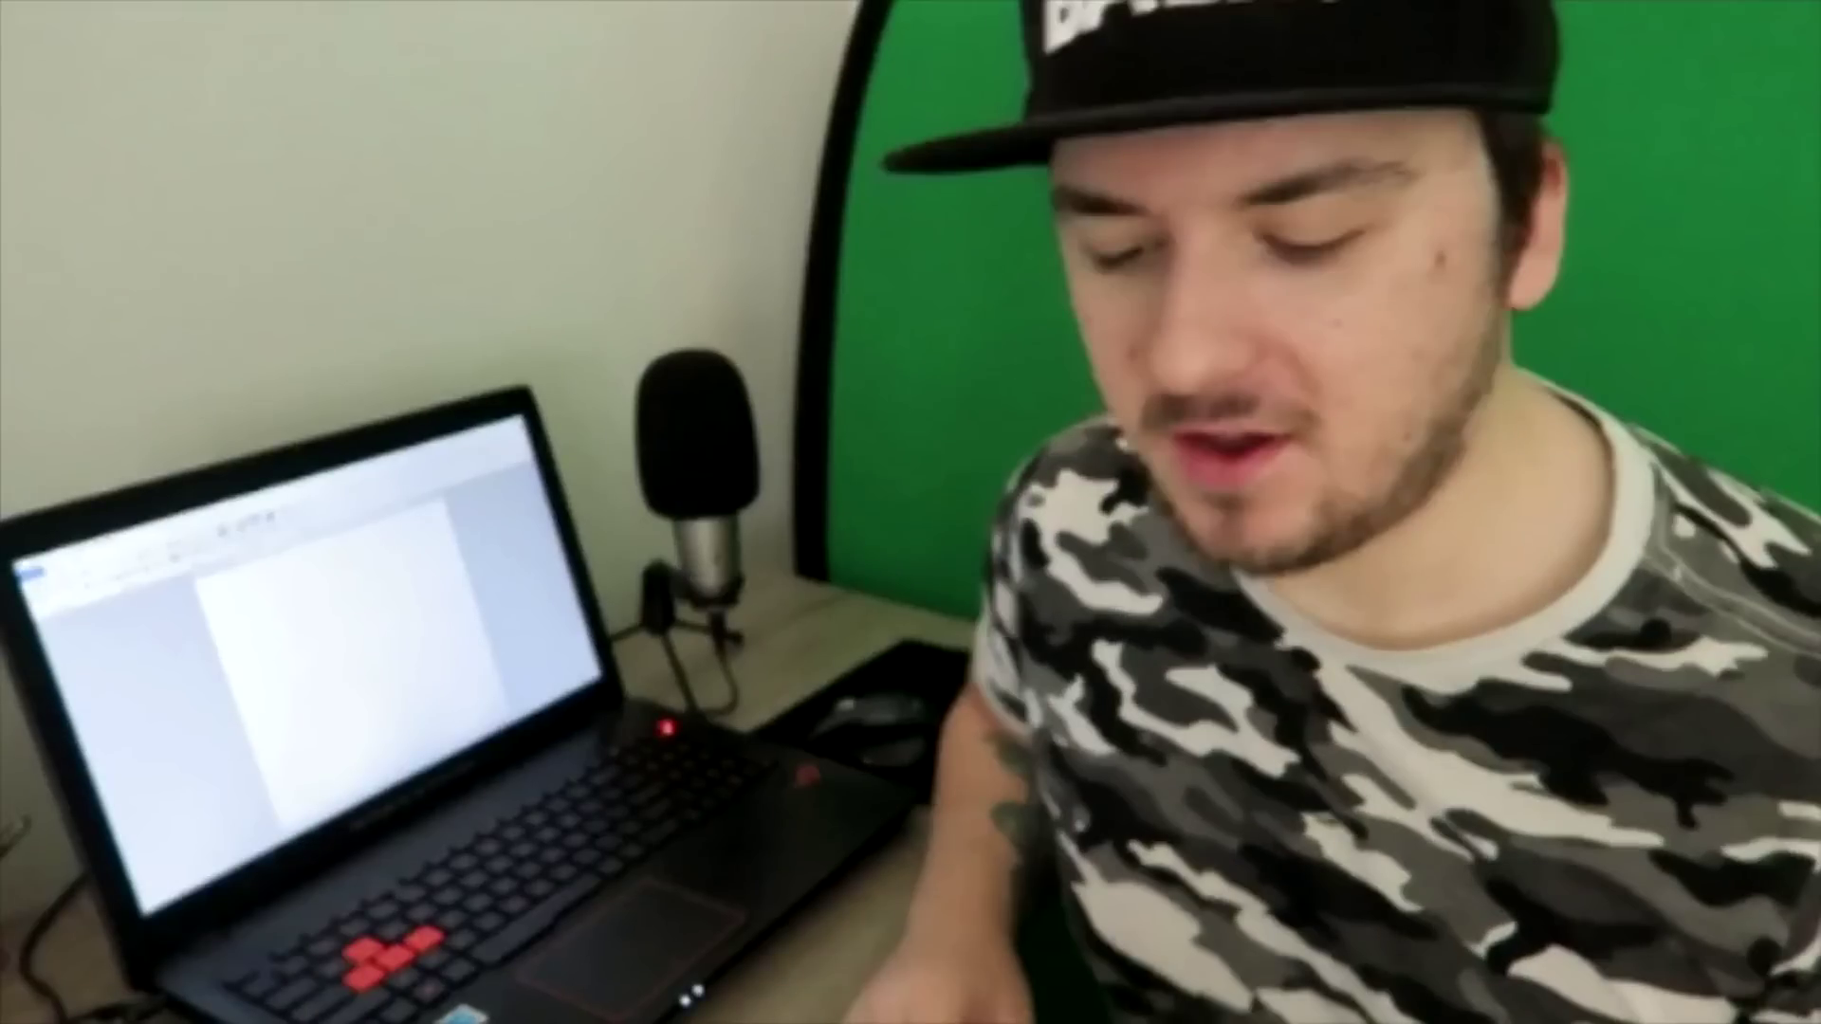
pyautogui.click(684, 590)
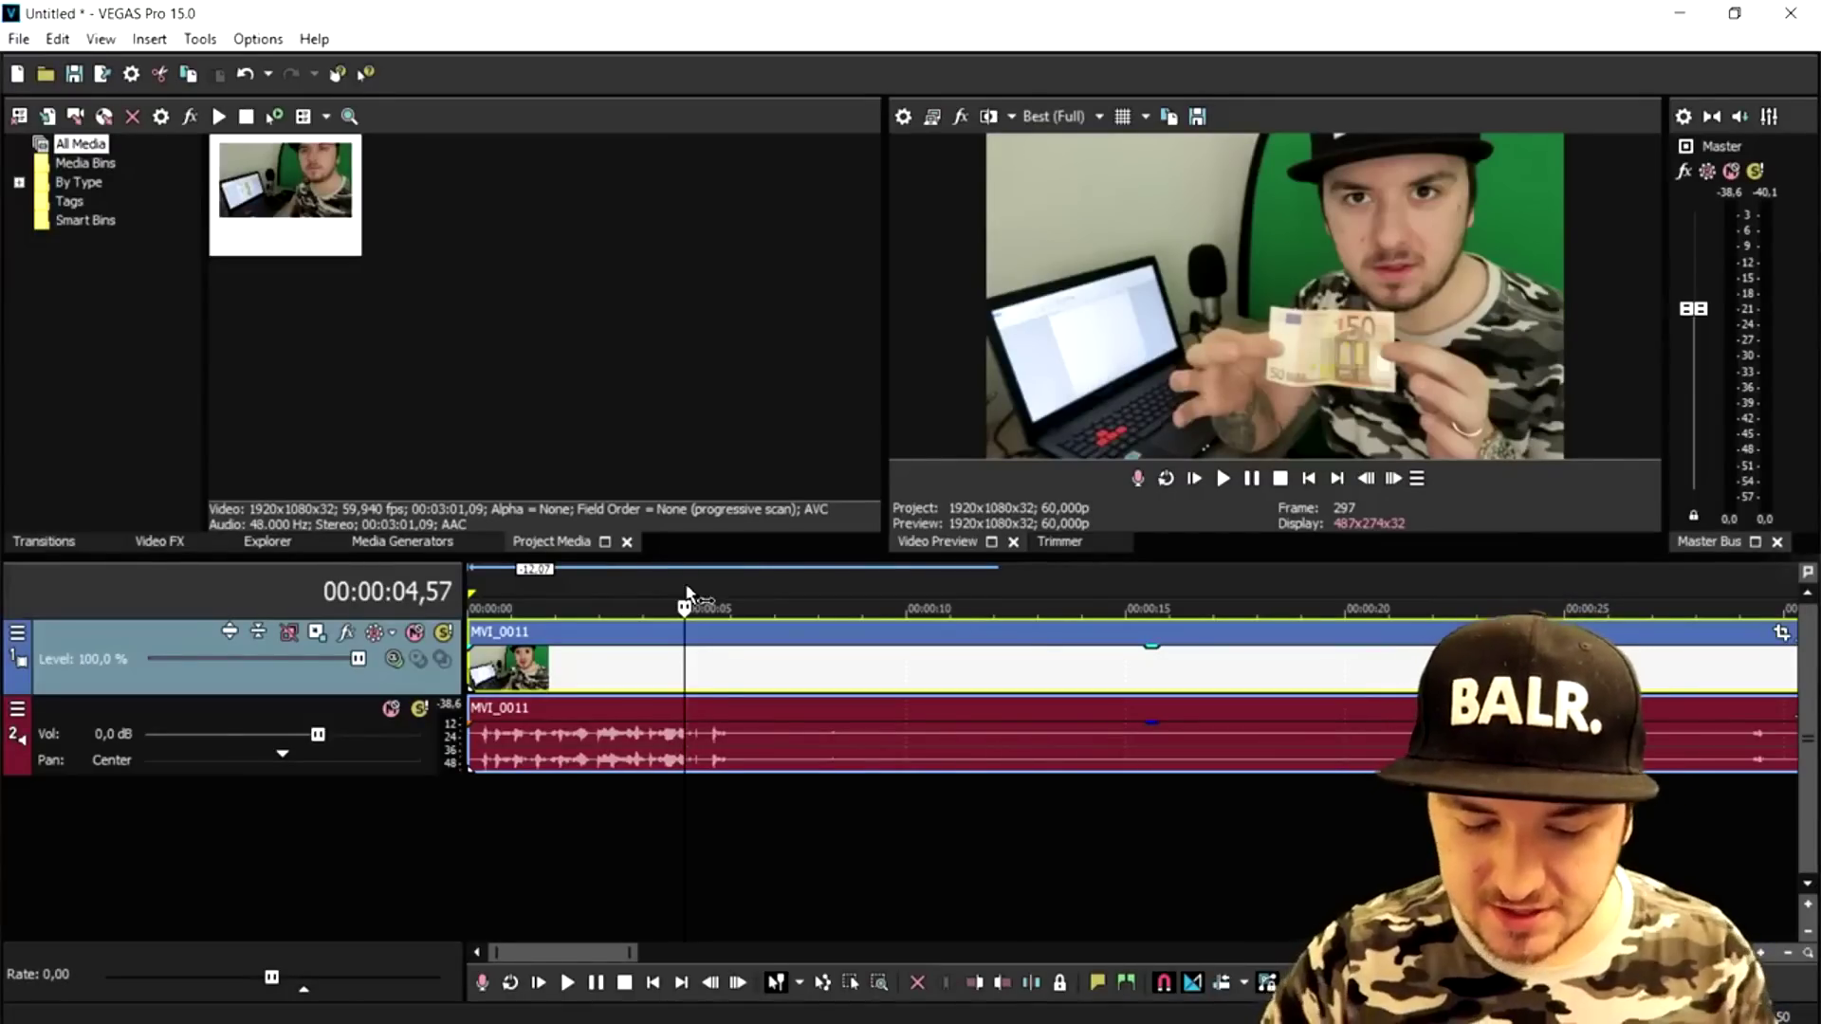
pyautogui.click(1309, 478)
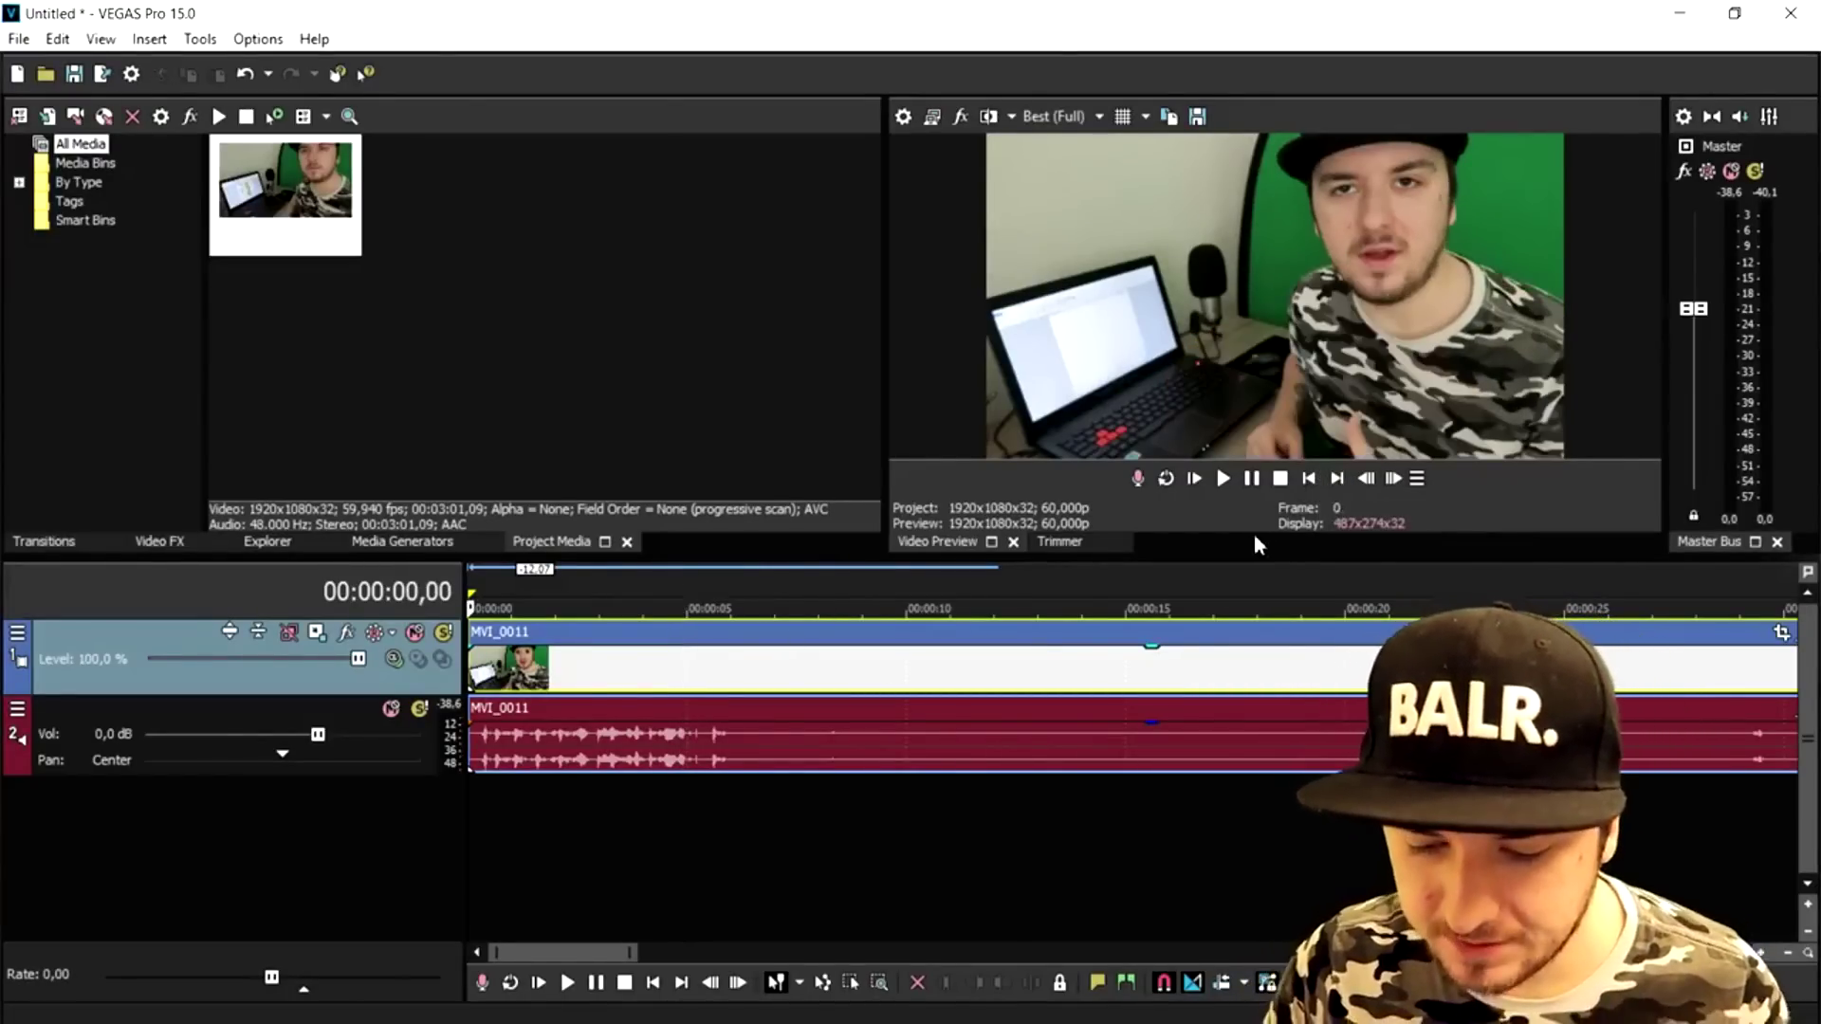
pyautogui.scroll(3, 848, 571)
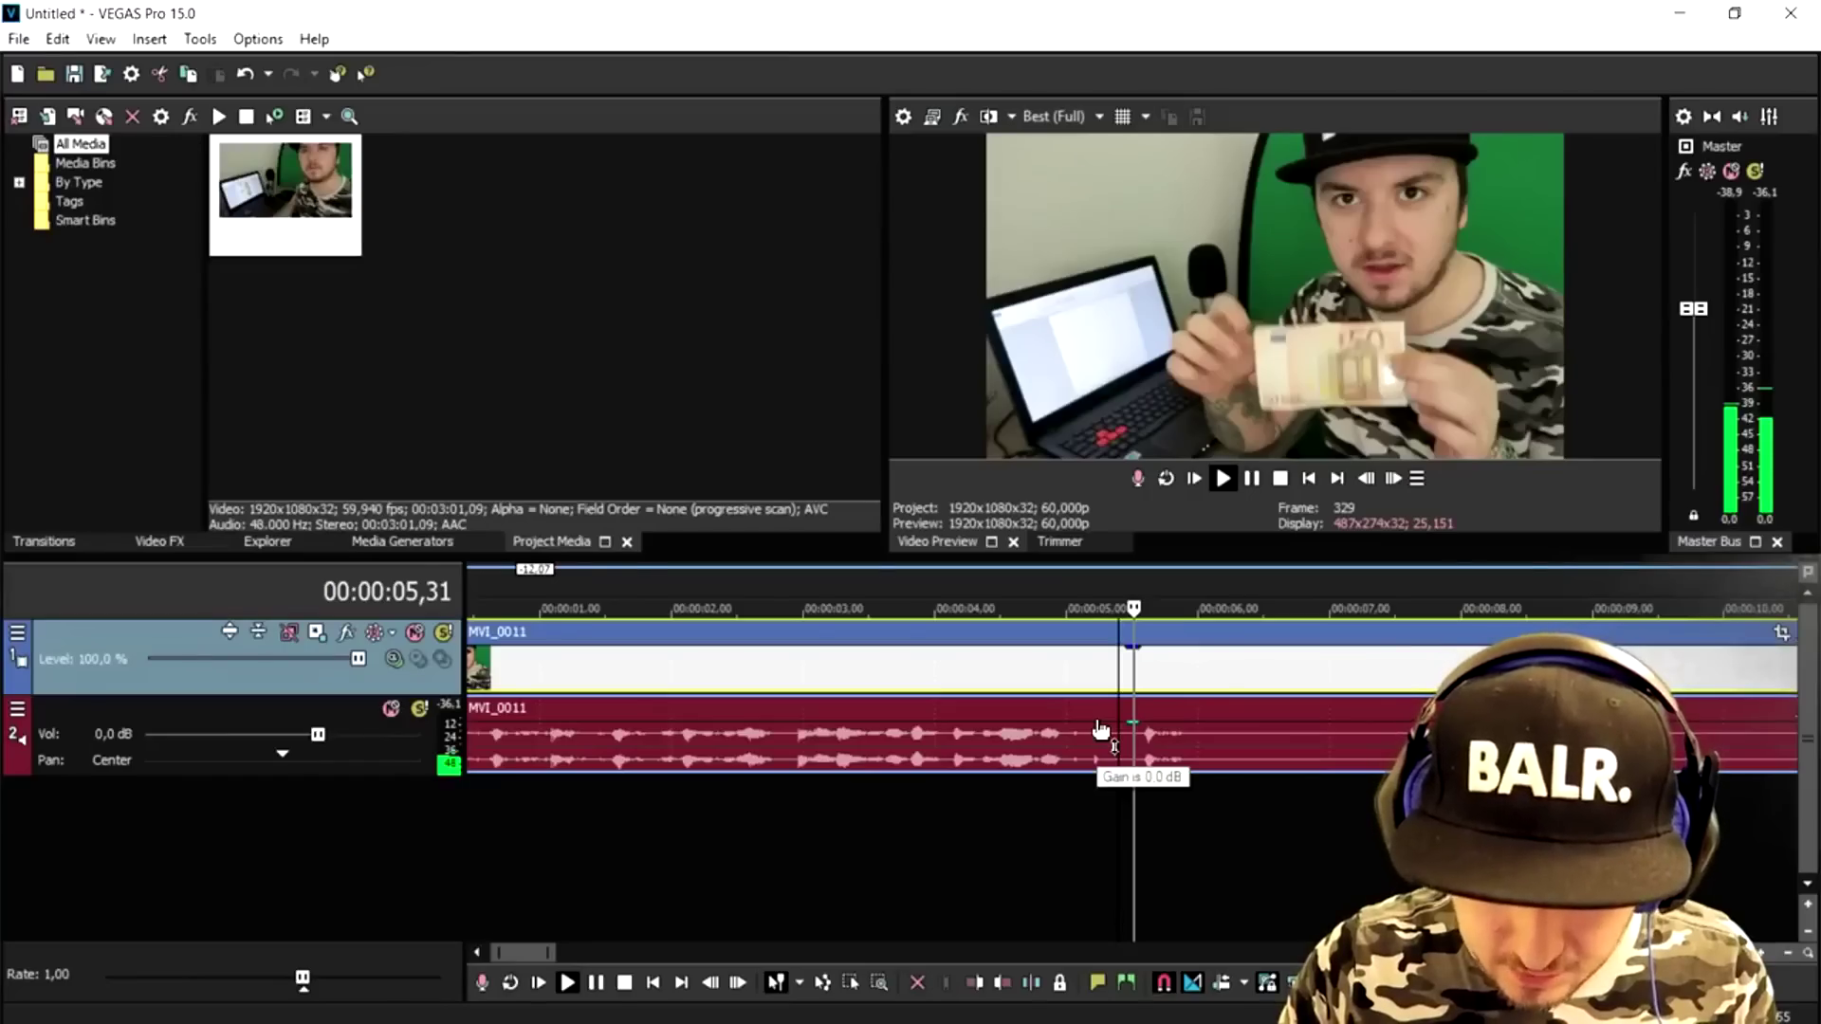
pyautogui.hscroll(3, 1167, 749)
pyautogui.click(1212, 761)
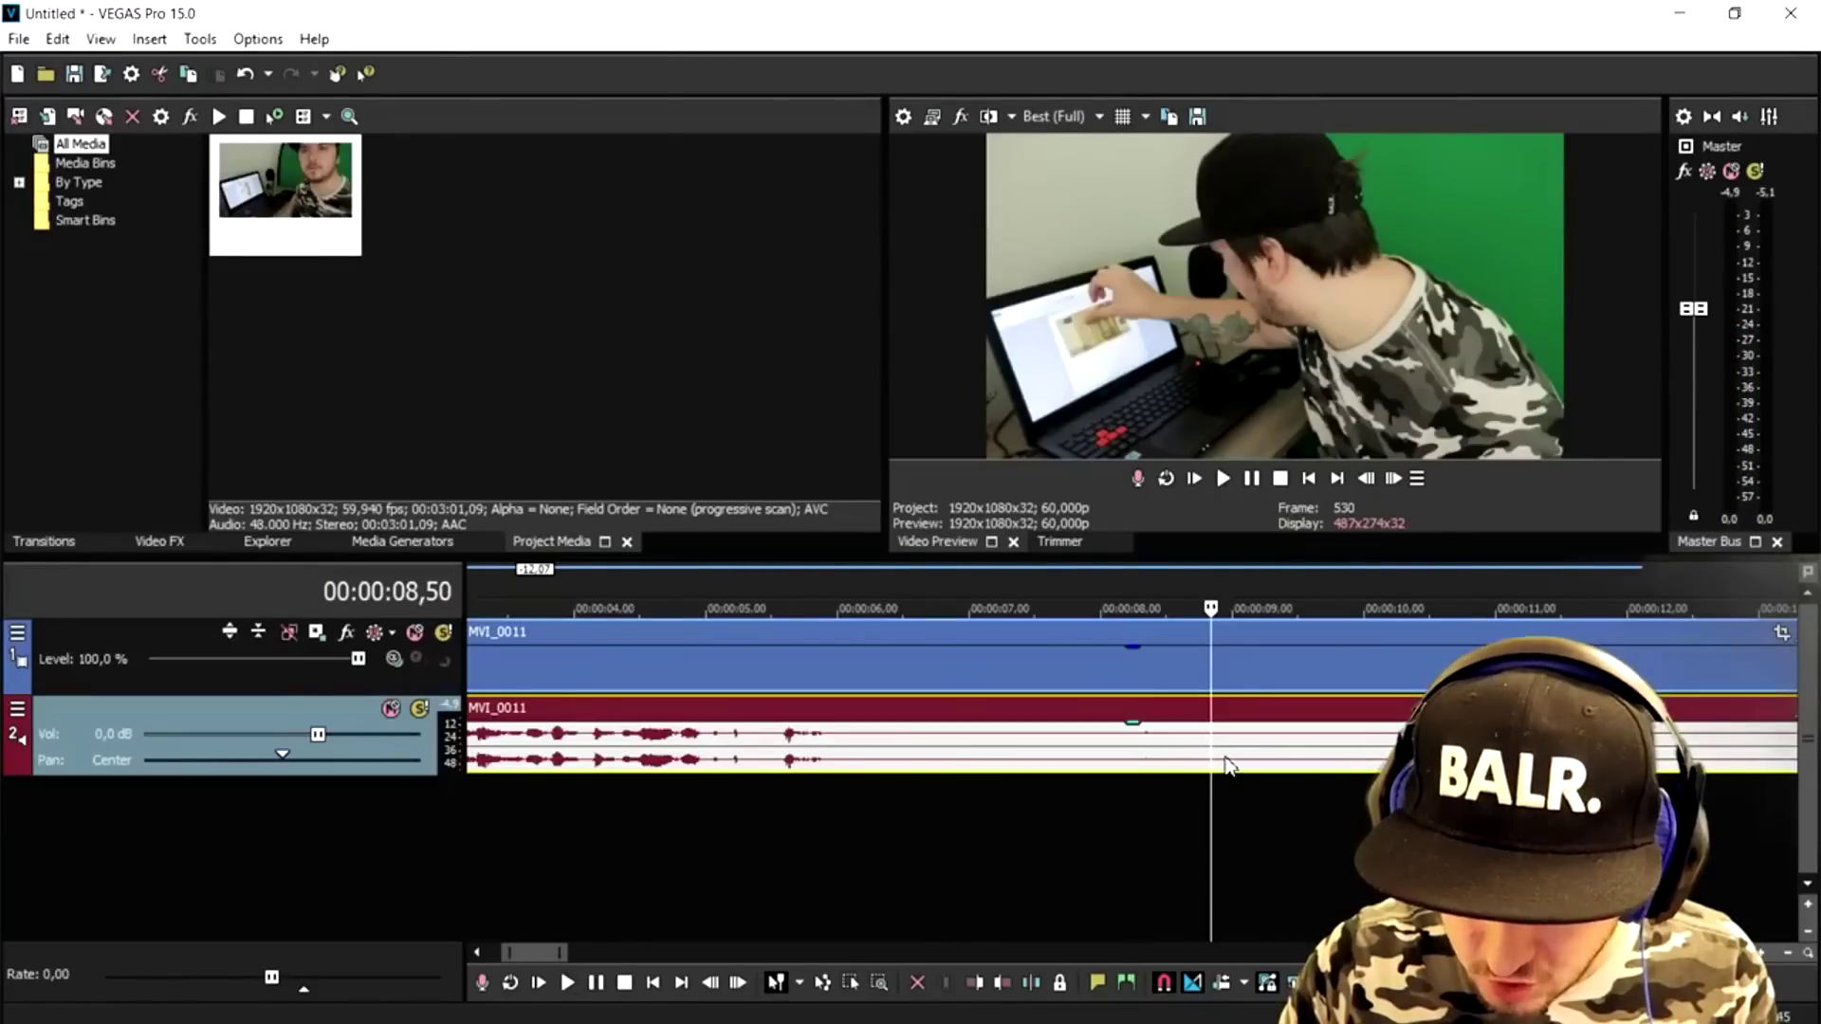
pyautogui.click(1224, 764)
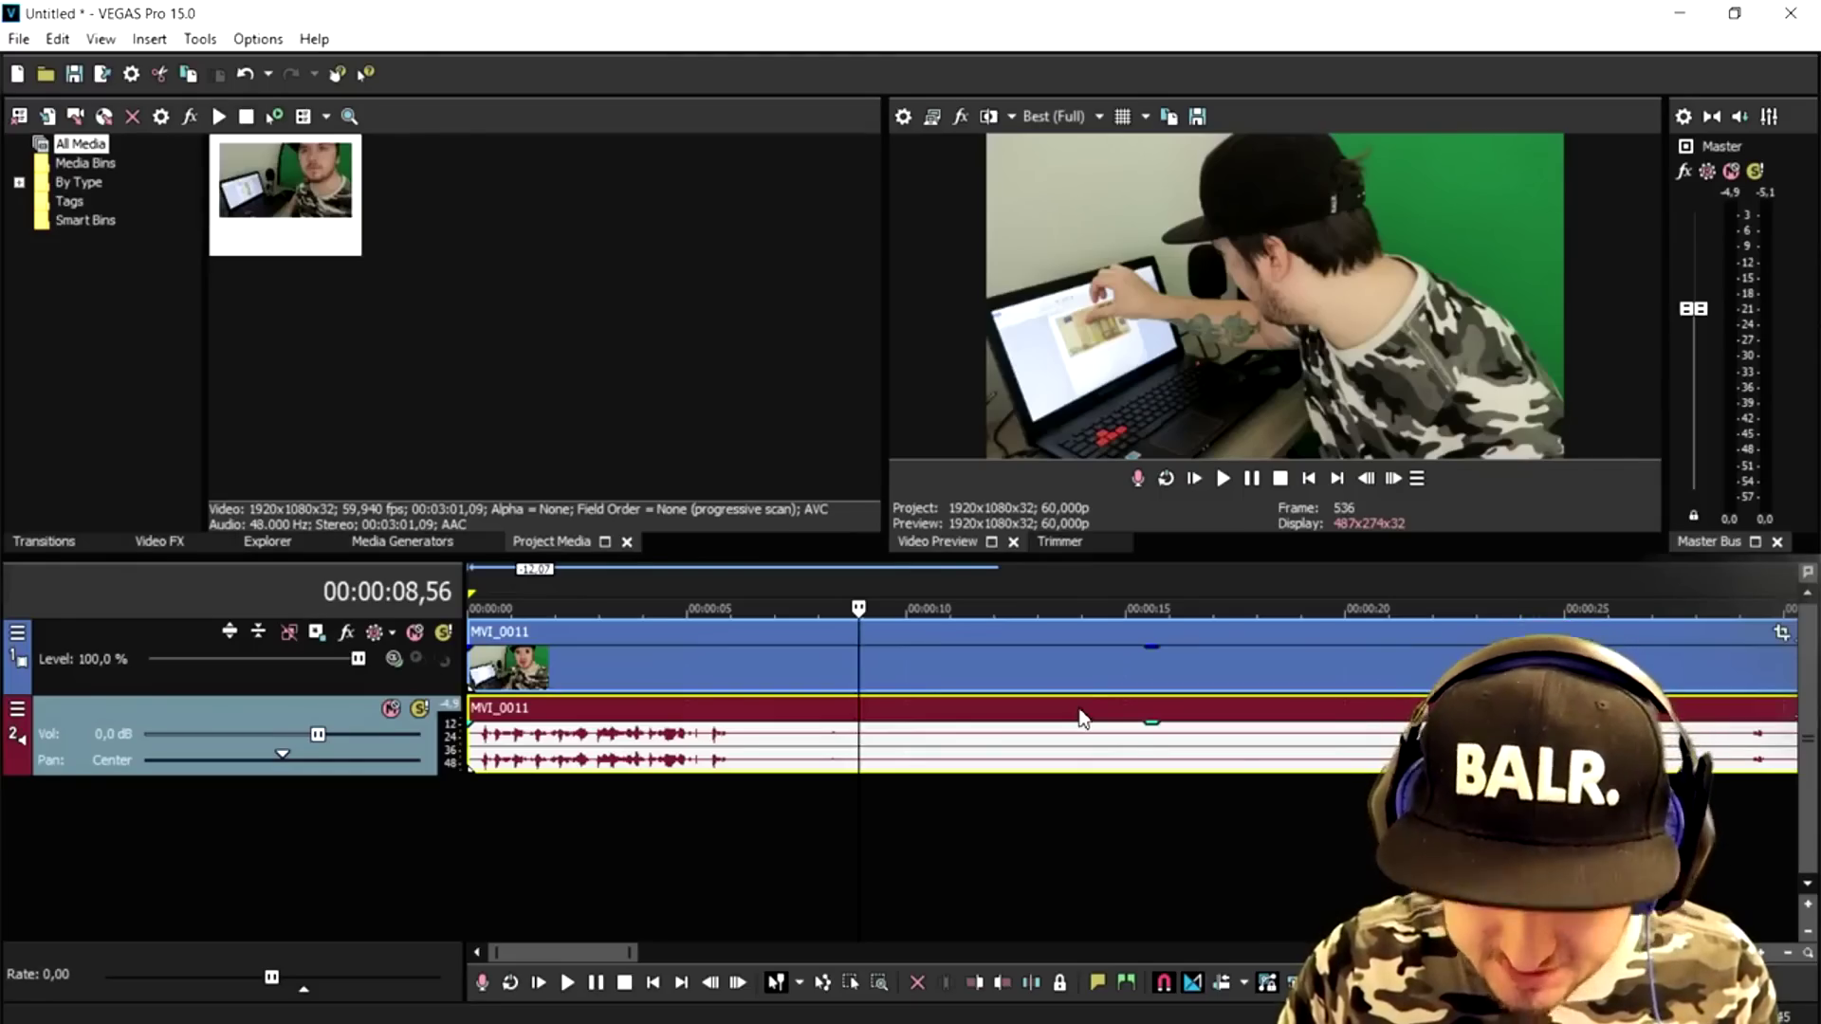
pyautogui.click(969, 573)
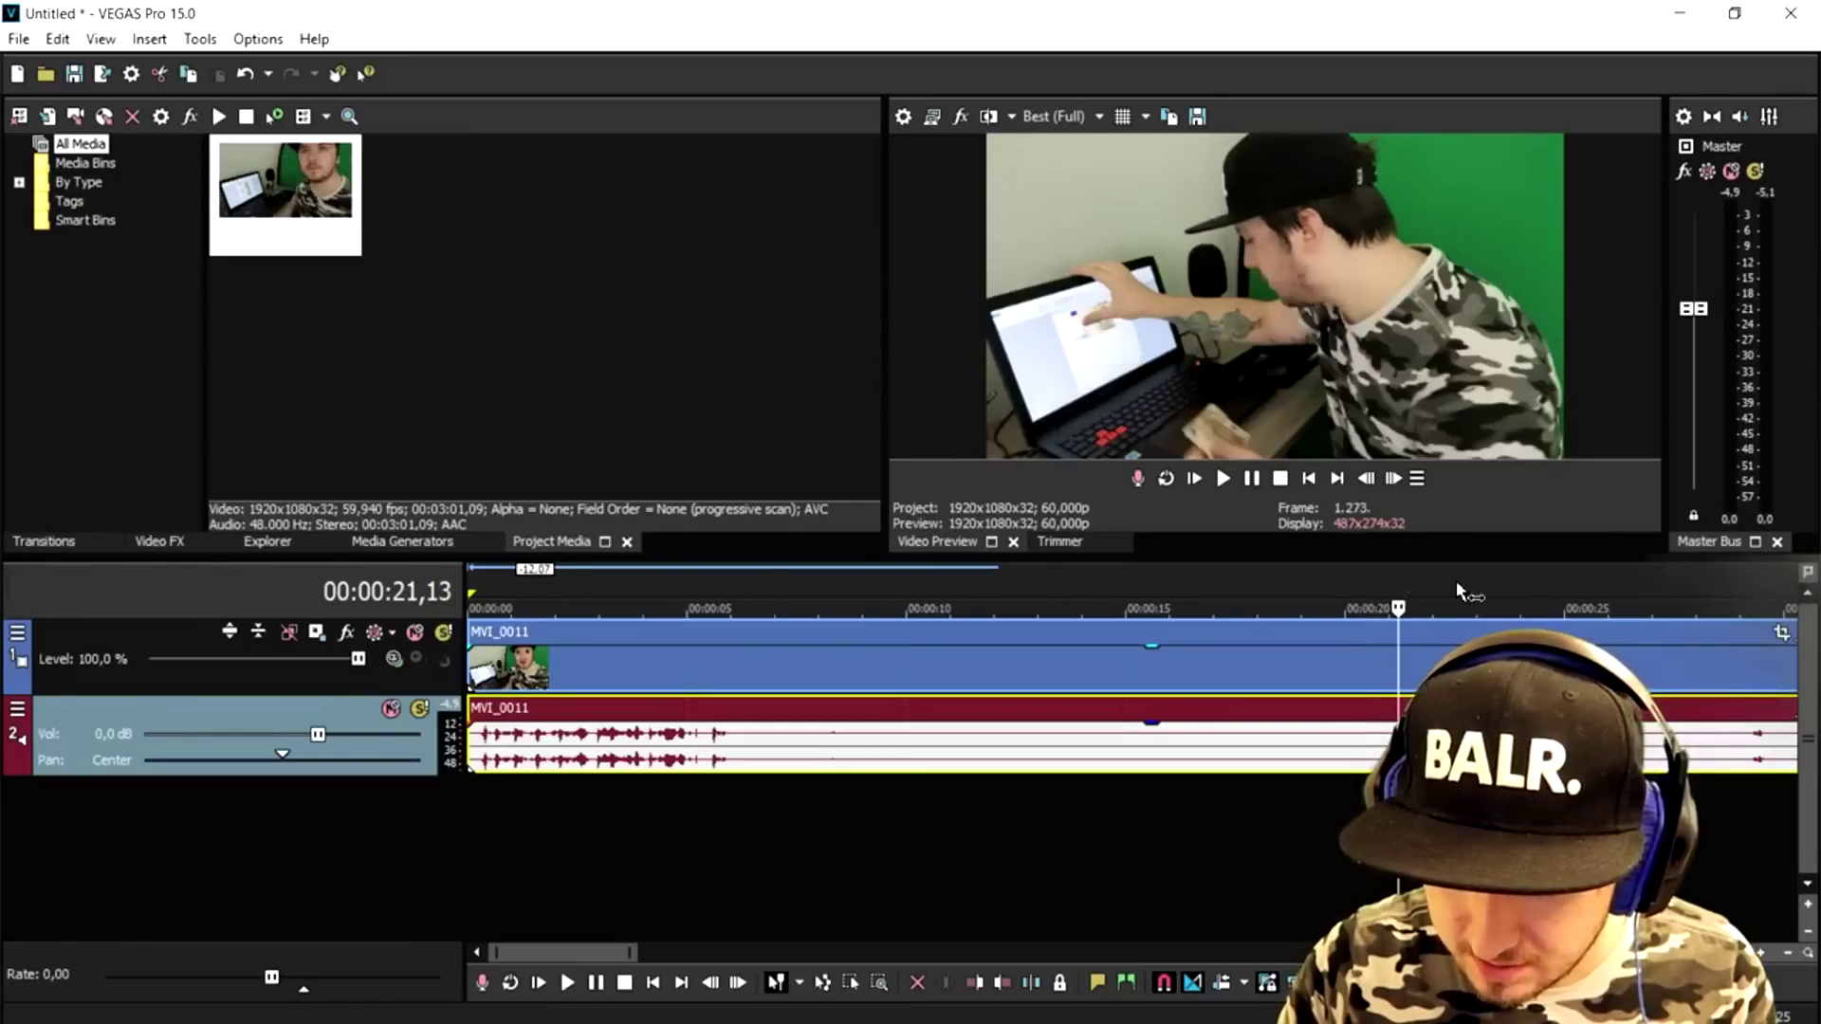
pyautogui.click(1457, 582)
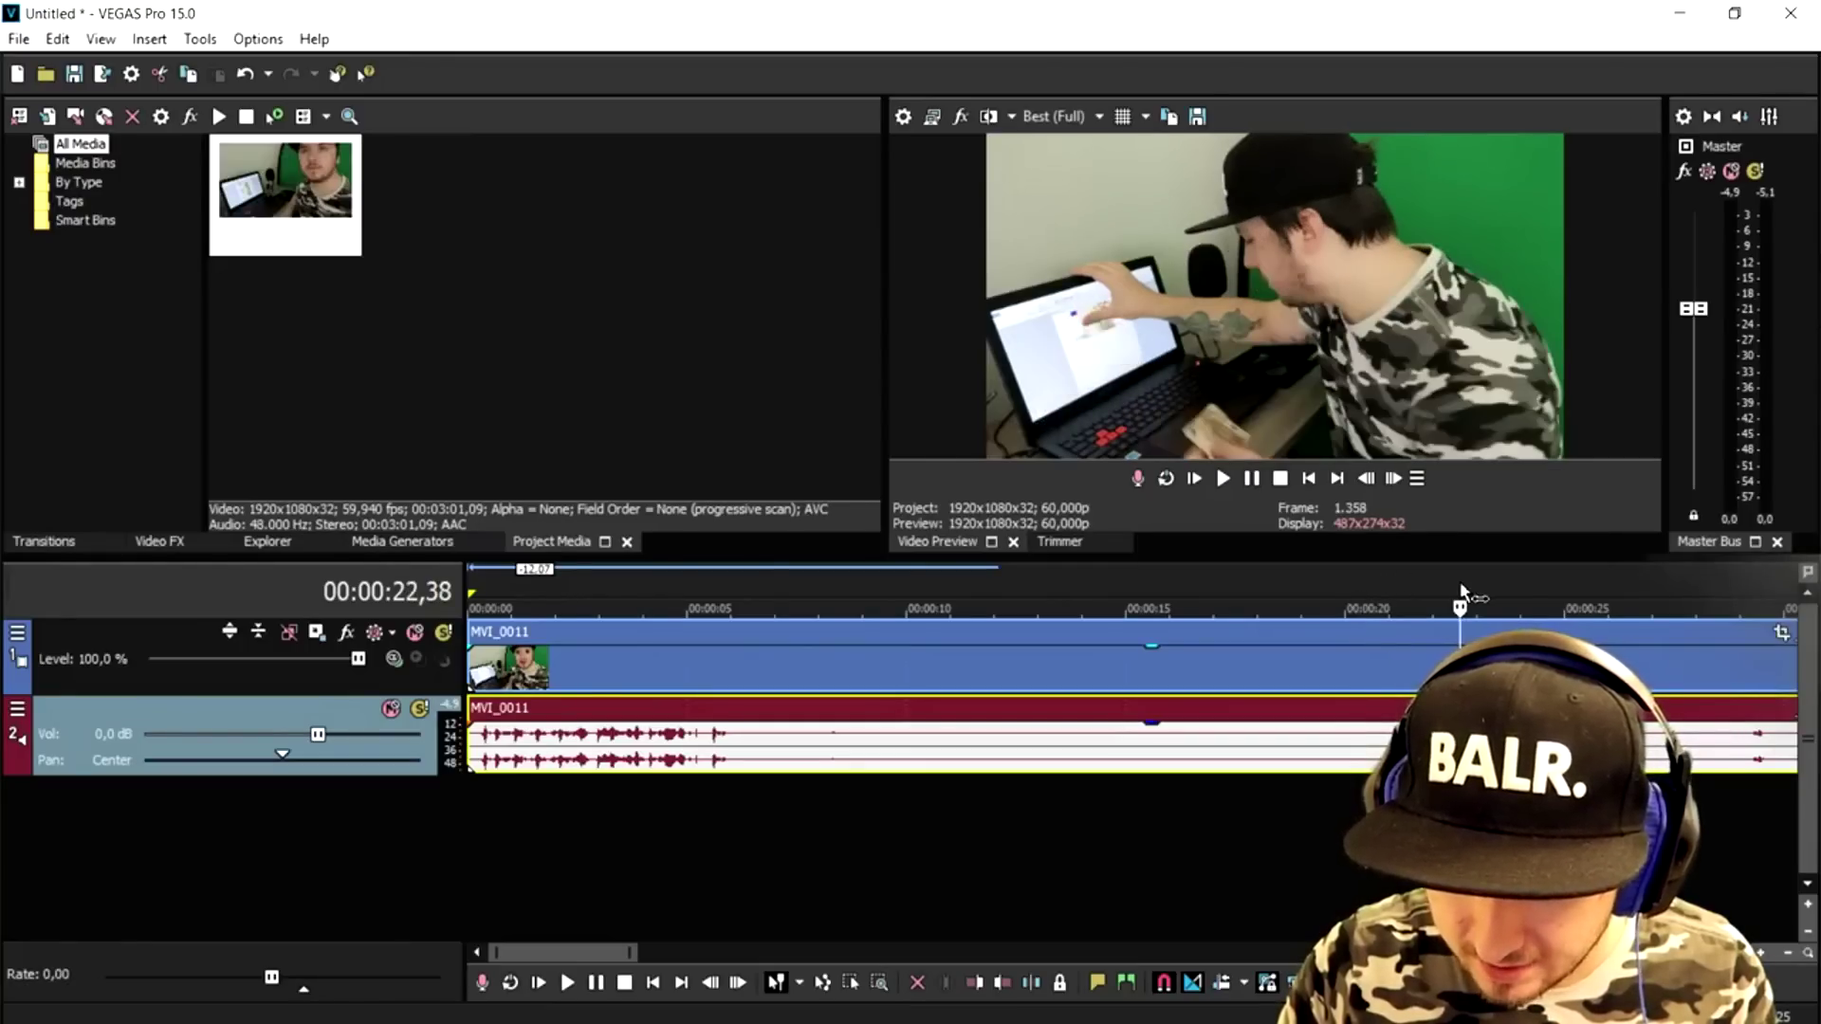
pyautogui.click(835, 594)
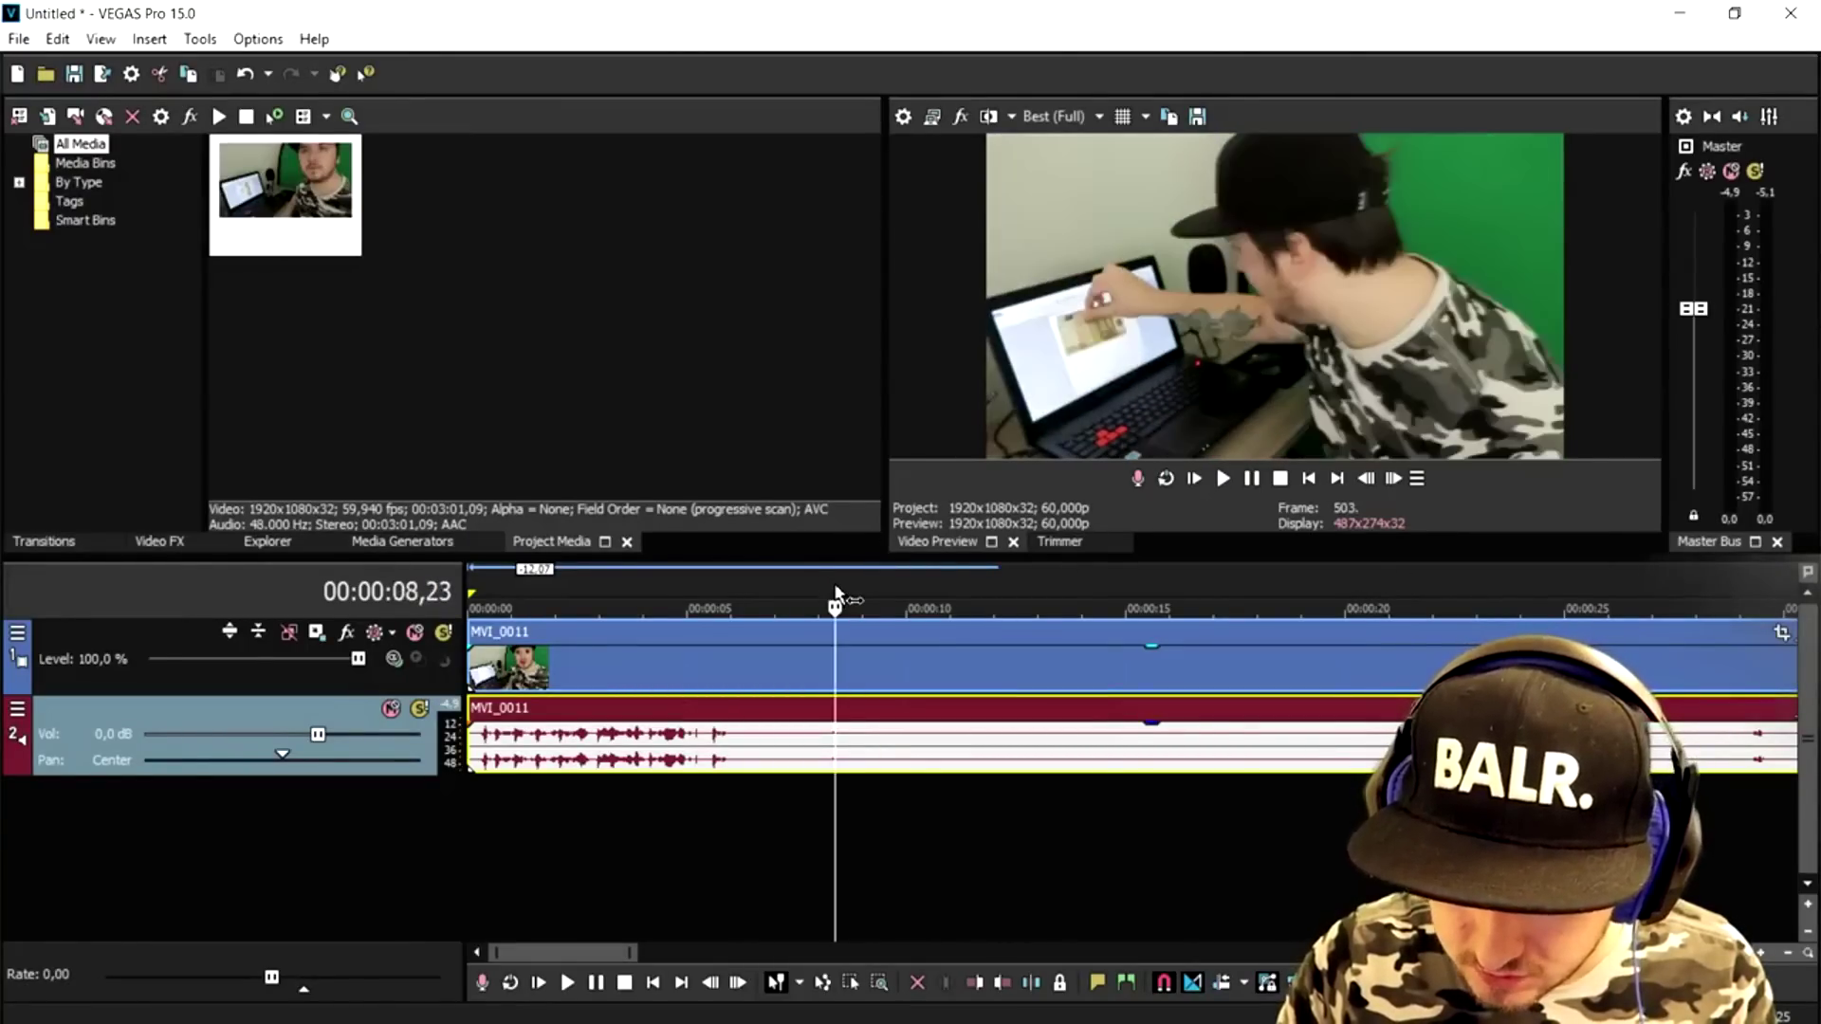
# Split the MVI_0011 clip at 00:00:08,32, where the banknote is held against the laptop screen.
pyautogui.click(780, 595)
pyautogui.scroll(5, 1017, 610)
pyautogui.moveTo(1203, 597); pyautogui.dragTo(1346, 590)
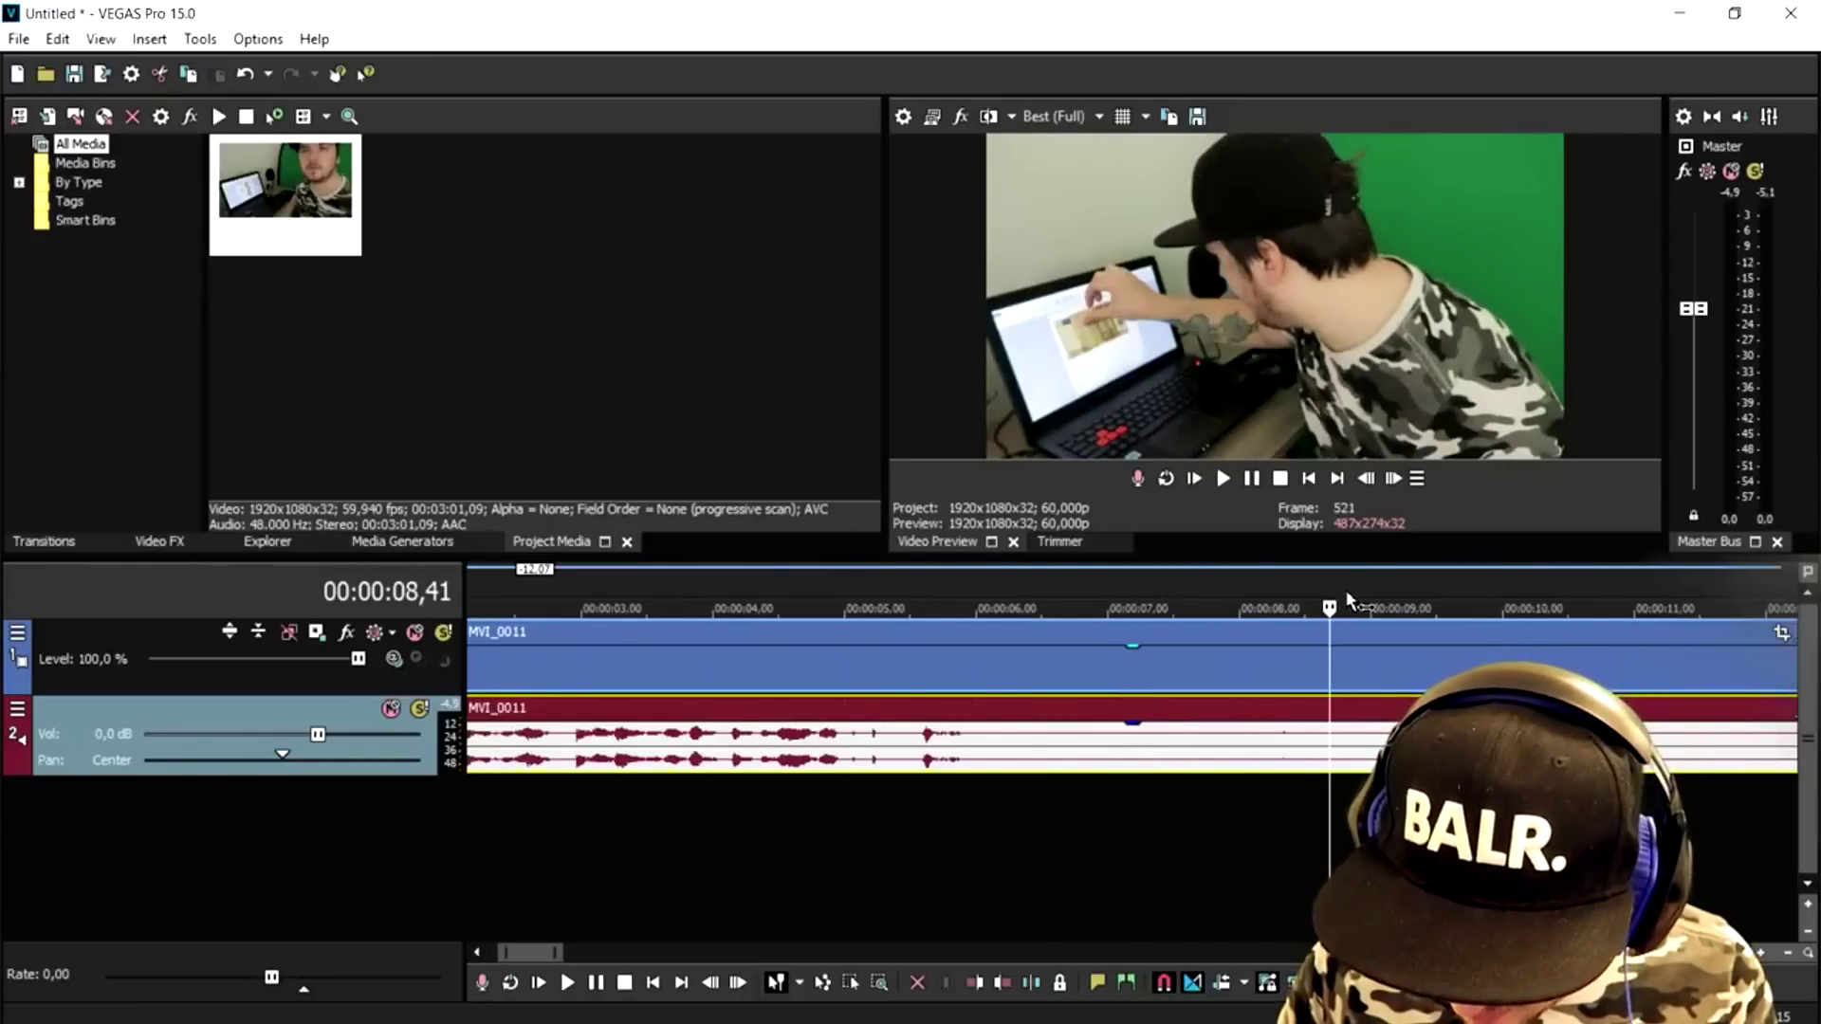
pyautogui.click(1292, 584)
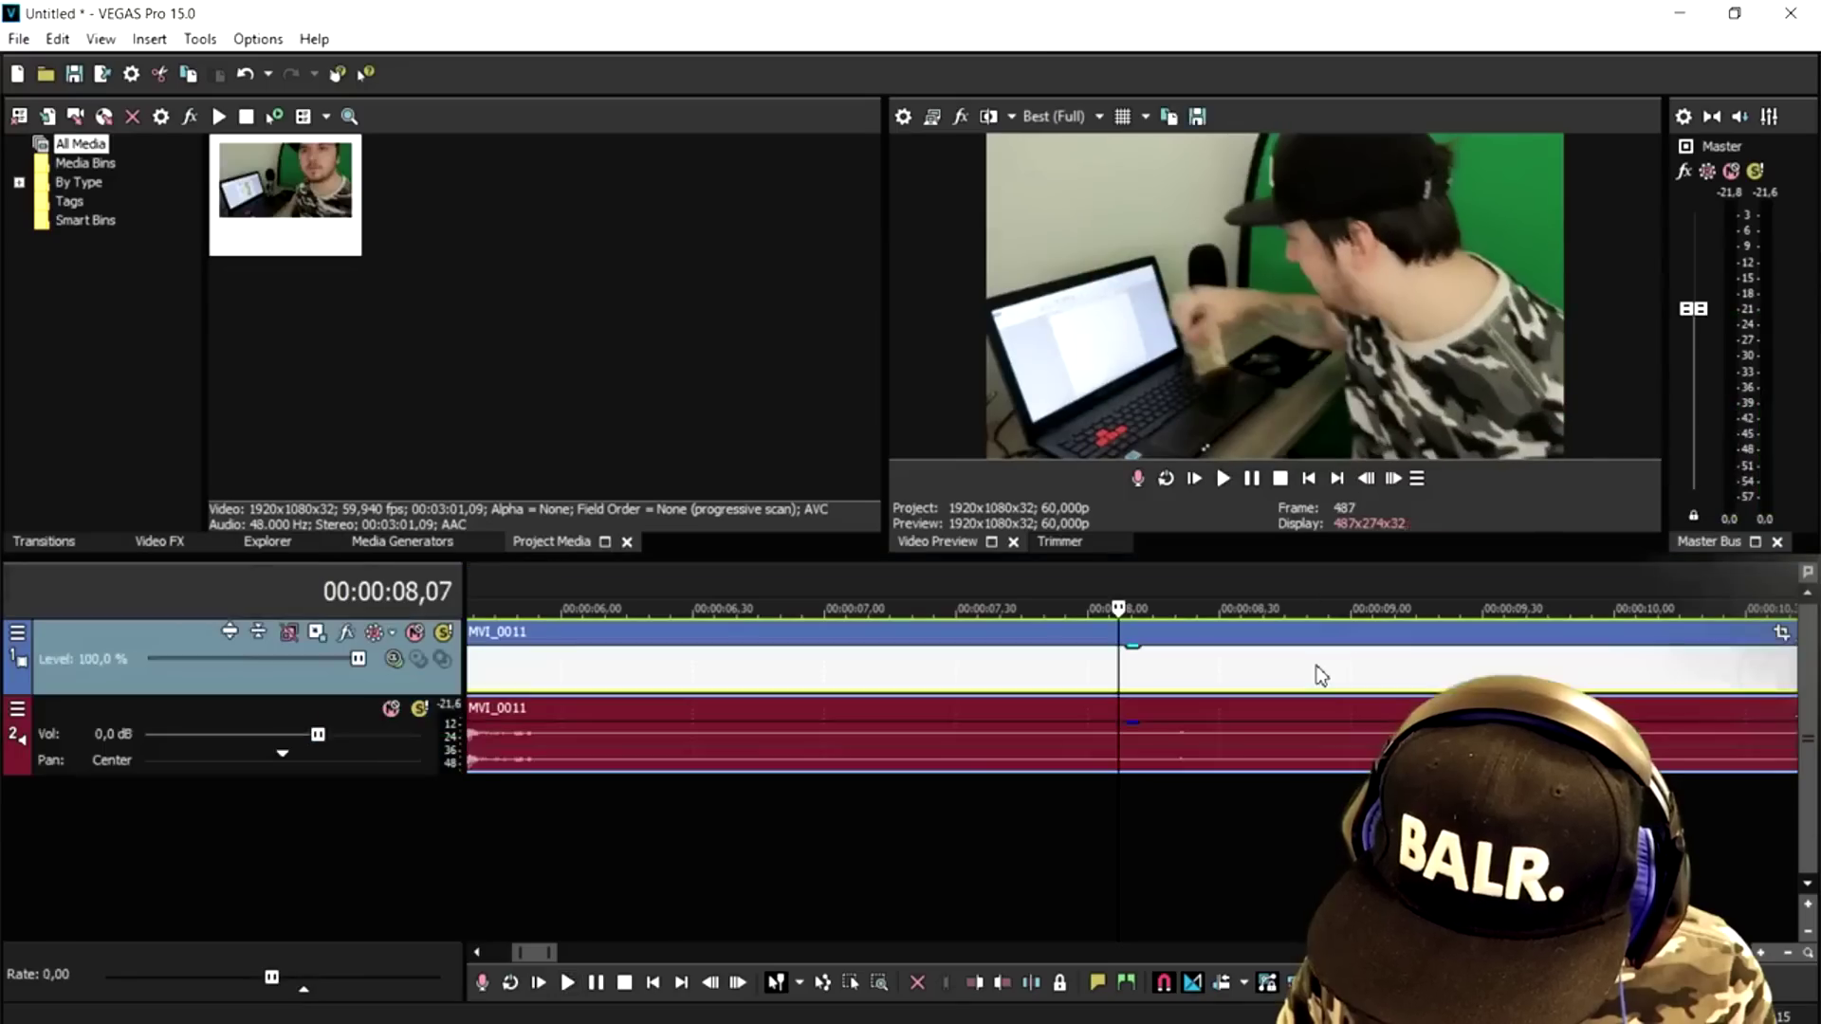
pyautogui.click(1229, 669)
pyautogui.scroll(-3, 1229, 666)
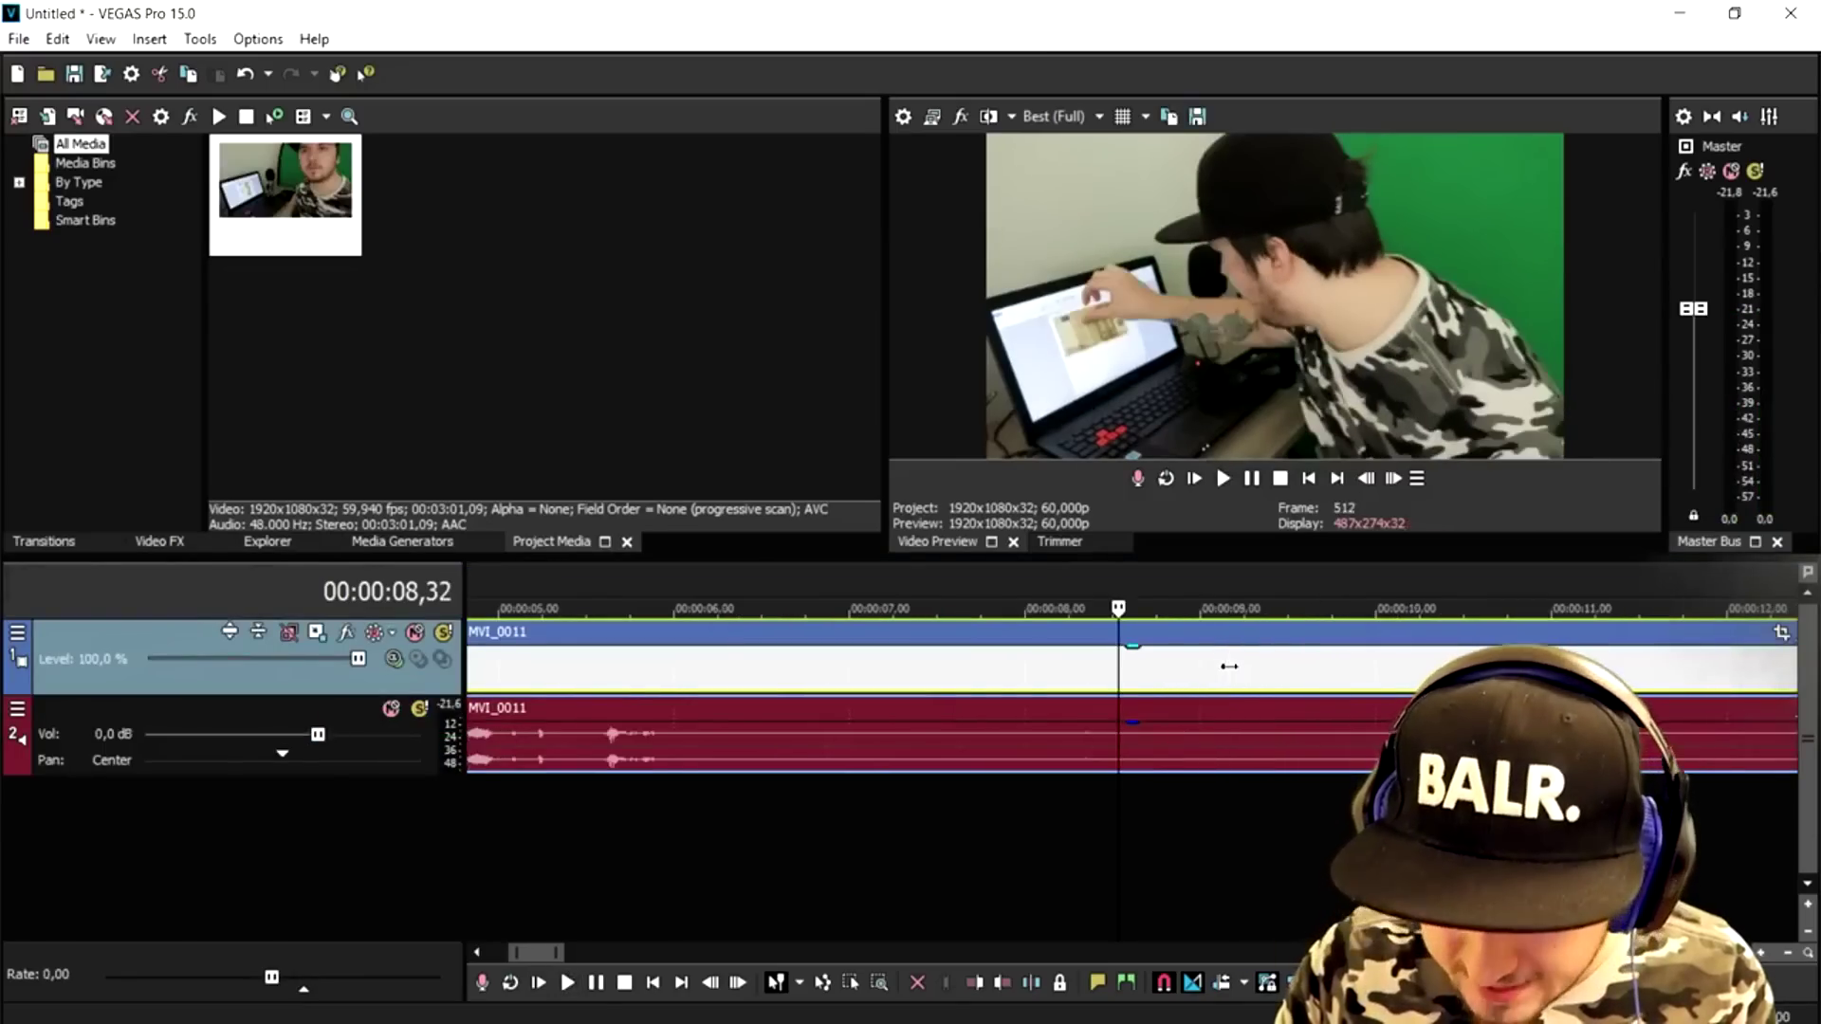
pyautogui.press('s')
# Find the cut point around 27 seconds in MVI_0011 and delete the section between it and the first split.
pyautogui.scroll(-4, 1230, 667)
pyautogui.click(1235, 595)
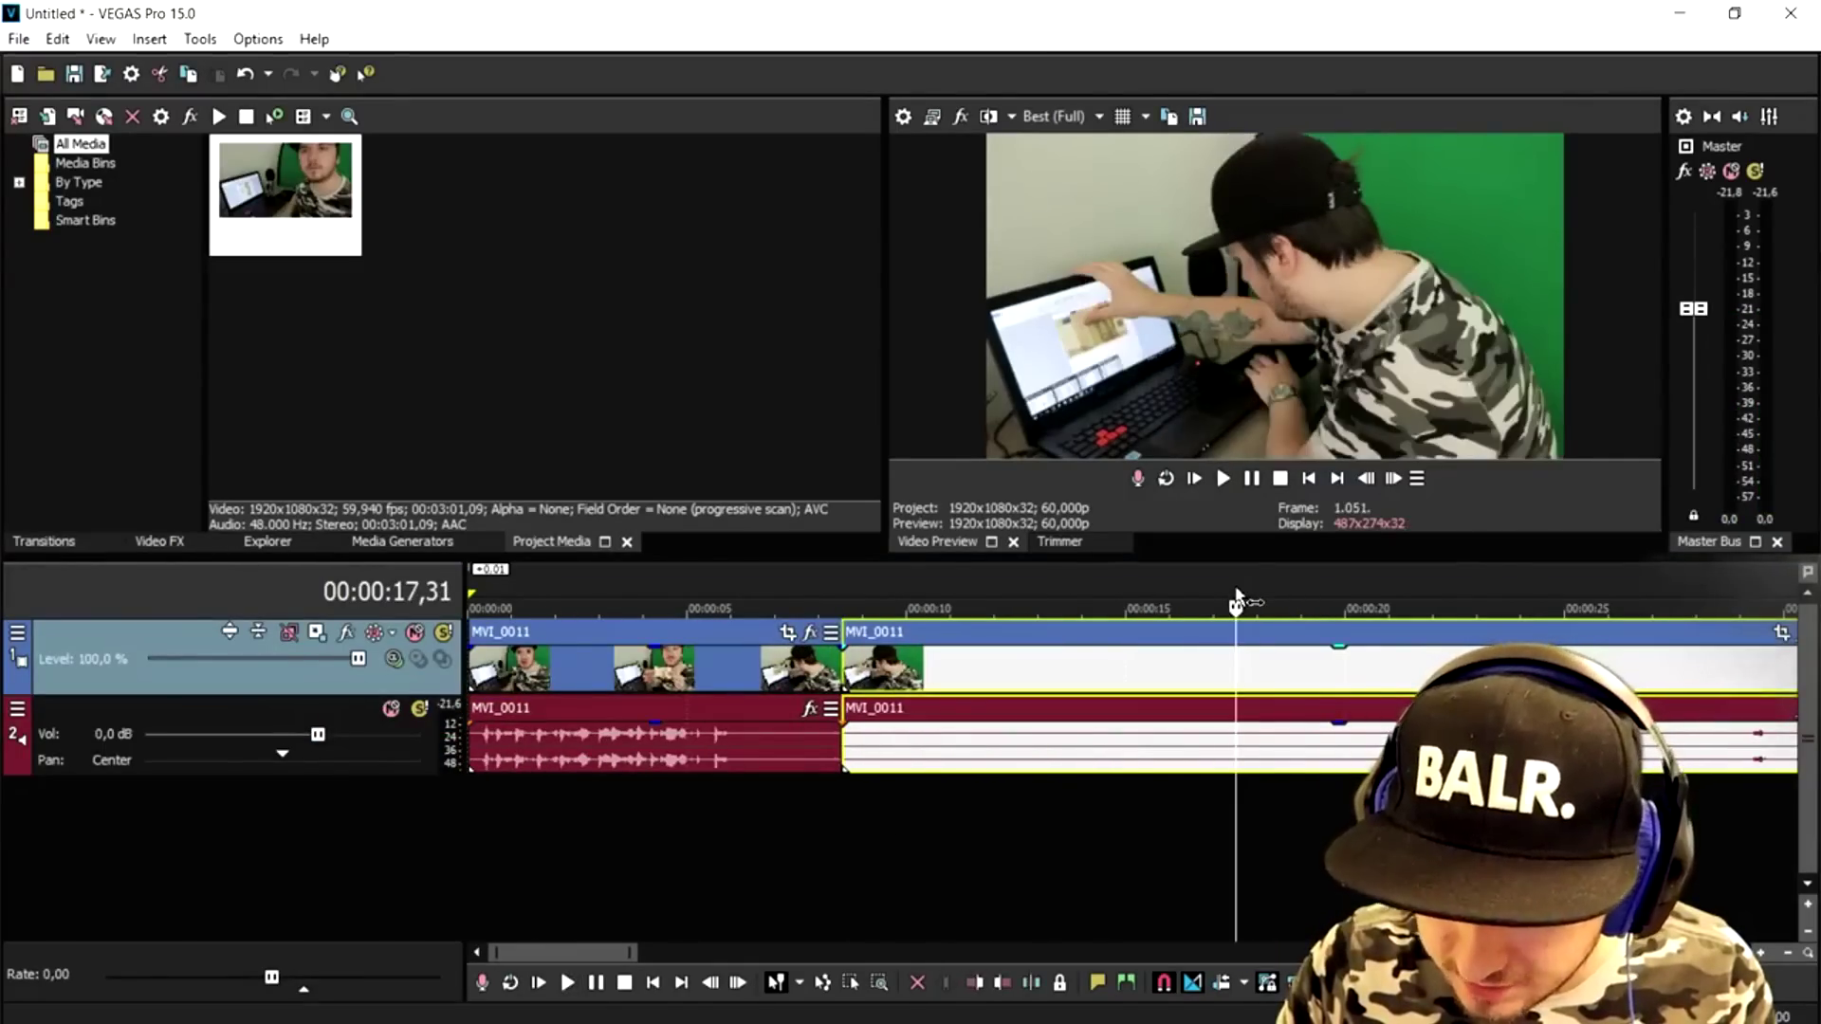
pyautogui.click(1659, 586)
pyautogui.scroll(3, 1654, 584)
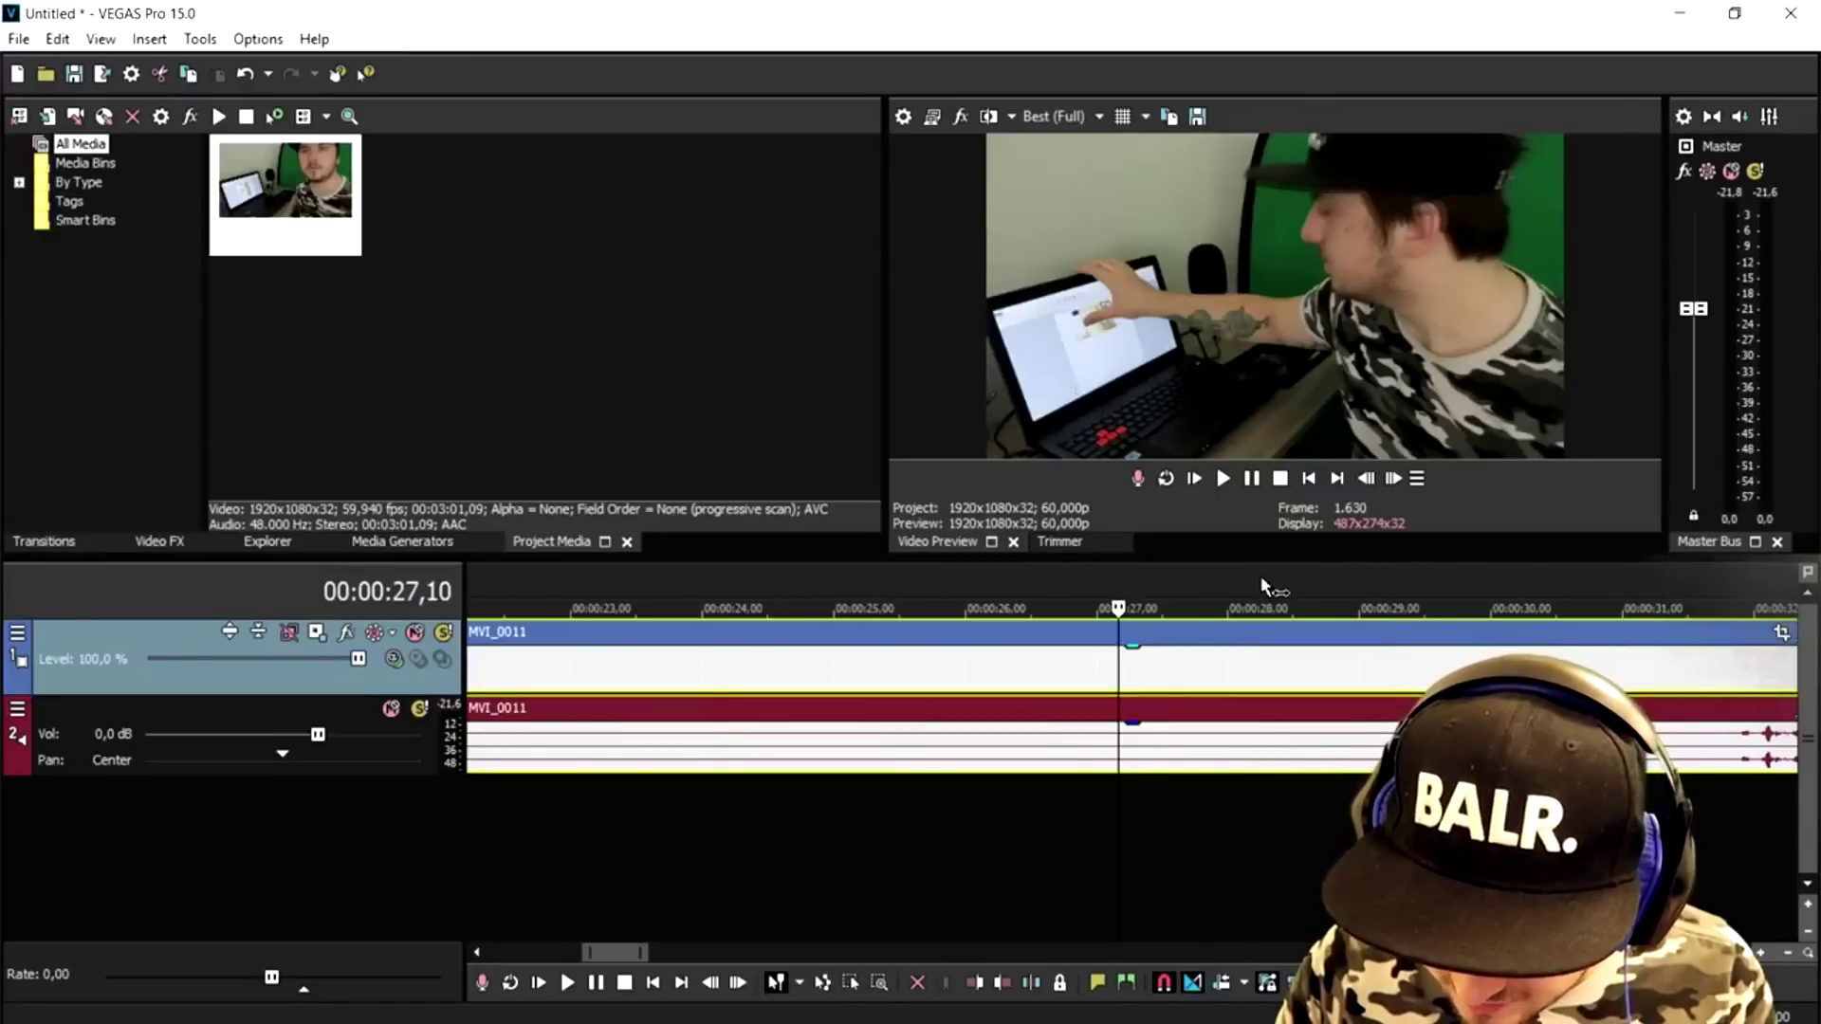
pyautogui.press('space')
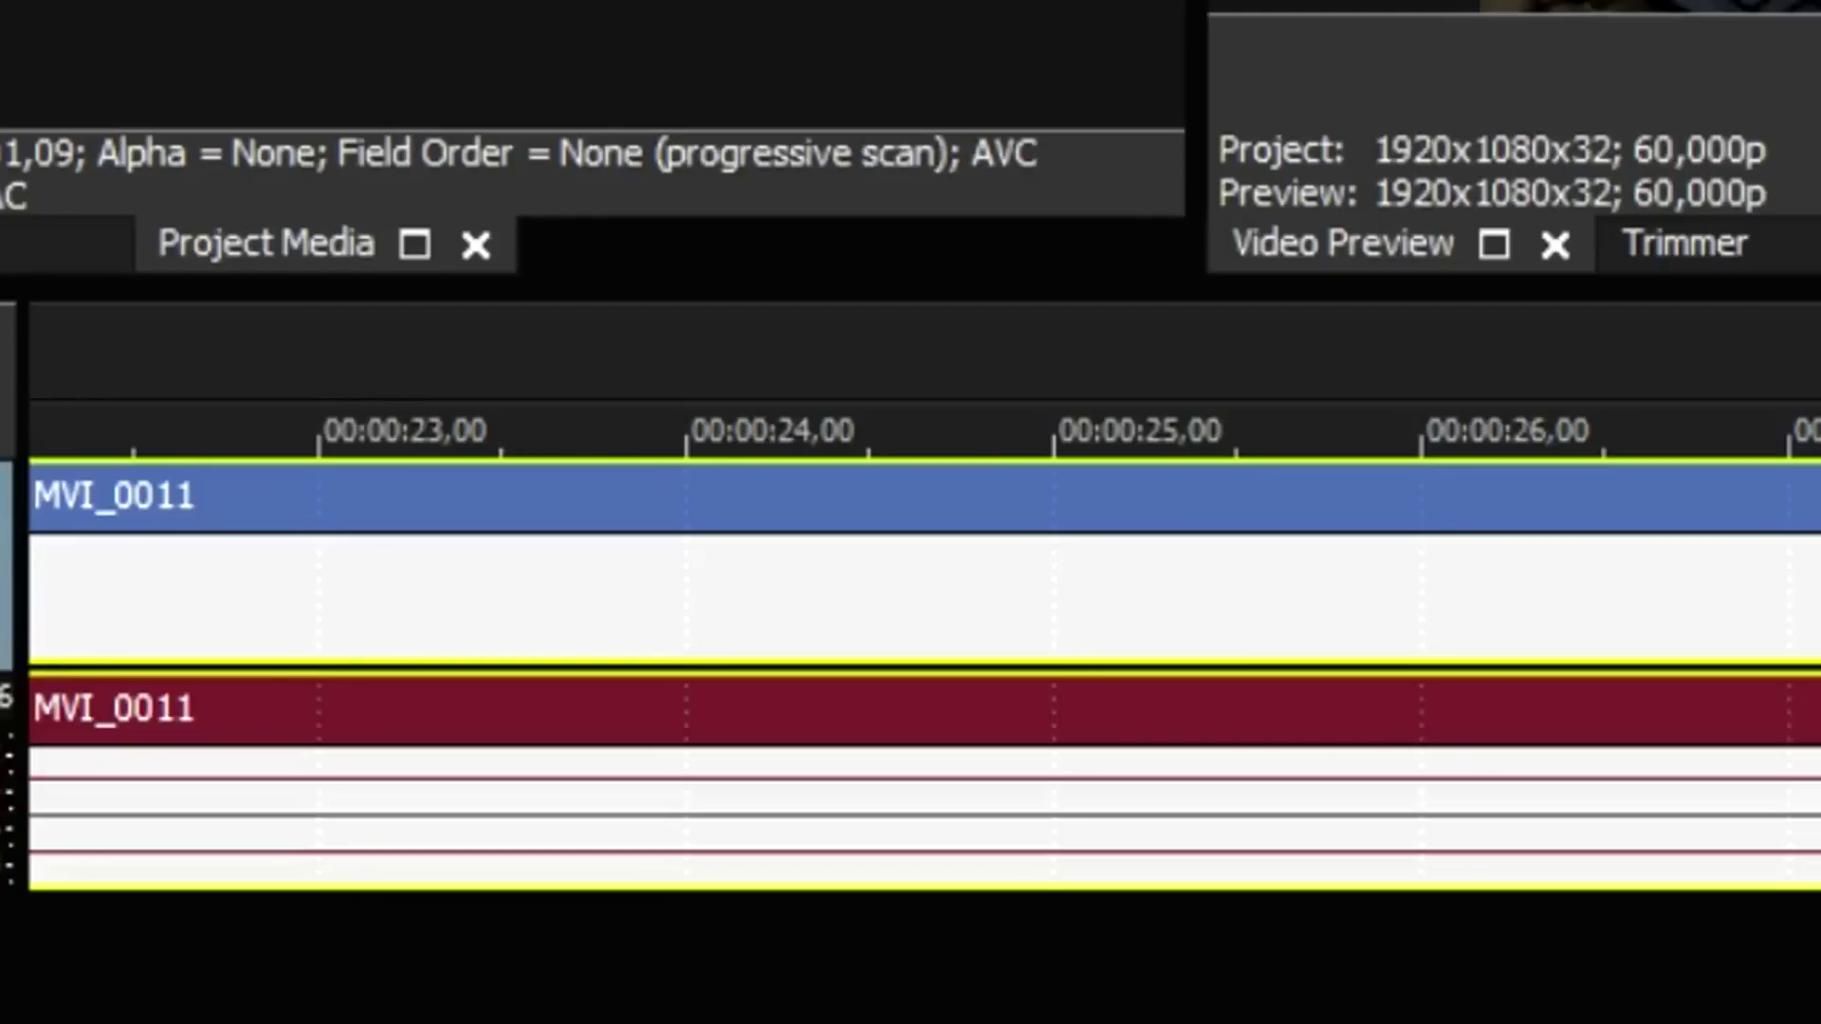
pyautogui.scroll(-3, 1545, 569)
pyautogui.click(1172, 610)
pyautogui.scroll(-1, 1750, 650)
pyautogui.press('Delete')
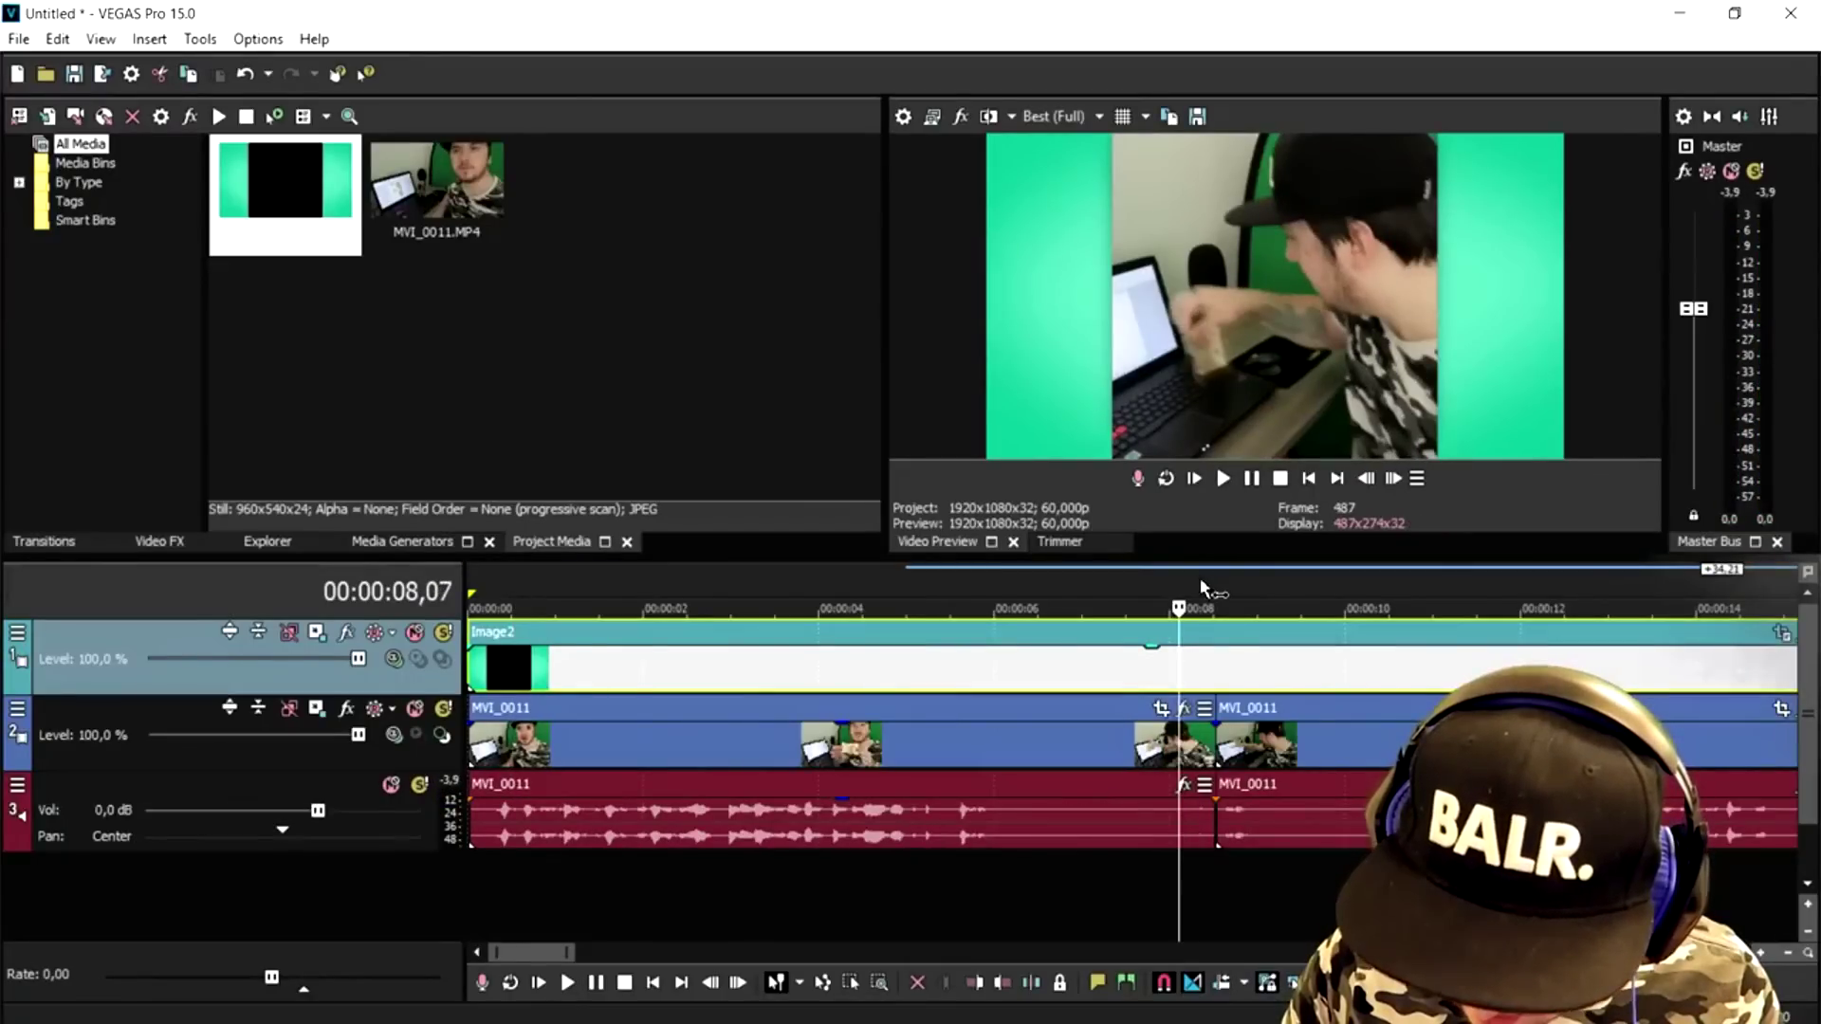
# Shift the pan/crop frame of the short MVI_0011 segment around 00:00:09,35 sideways toward the laptop, with movement limited to horizontal.
pyautogui.moveTo(1198, 578); pyautogui.dragTo(1216, 577)
pyautogui.scroll(3, 1159, 709)
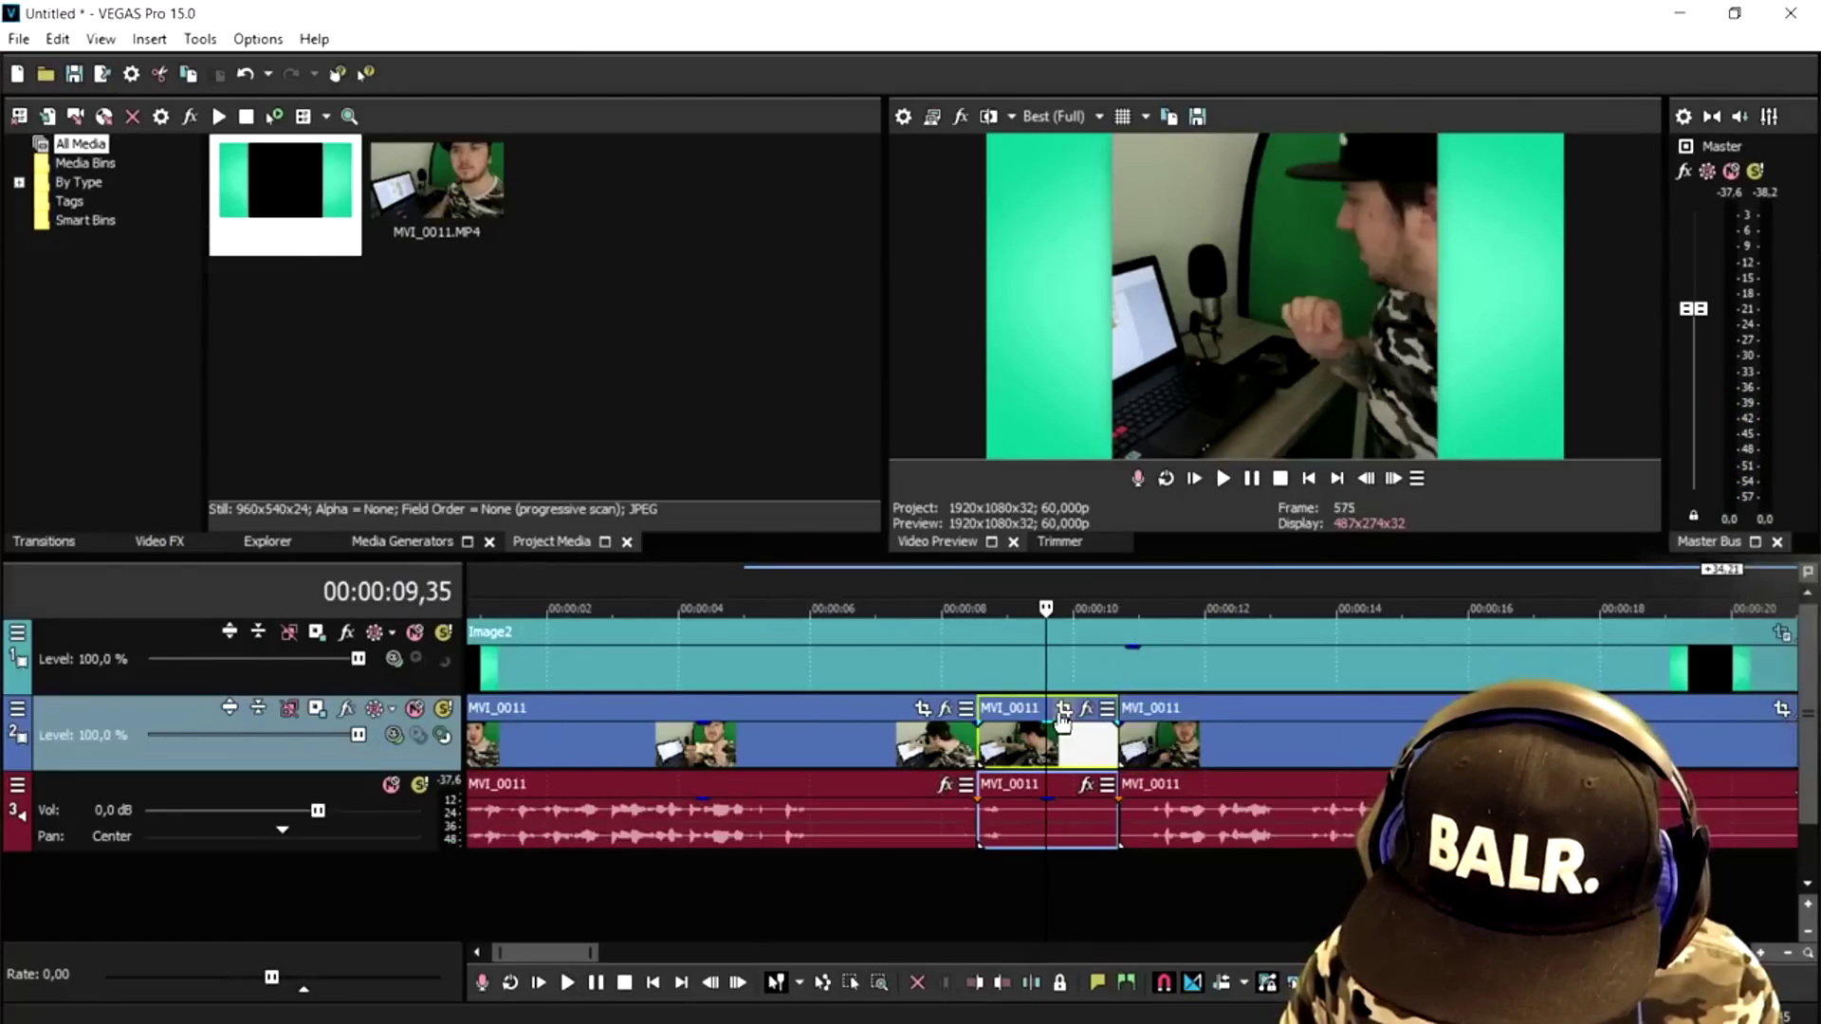
pyautogui.click(1064, 709)
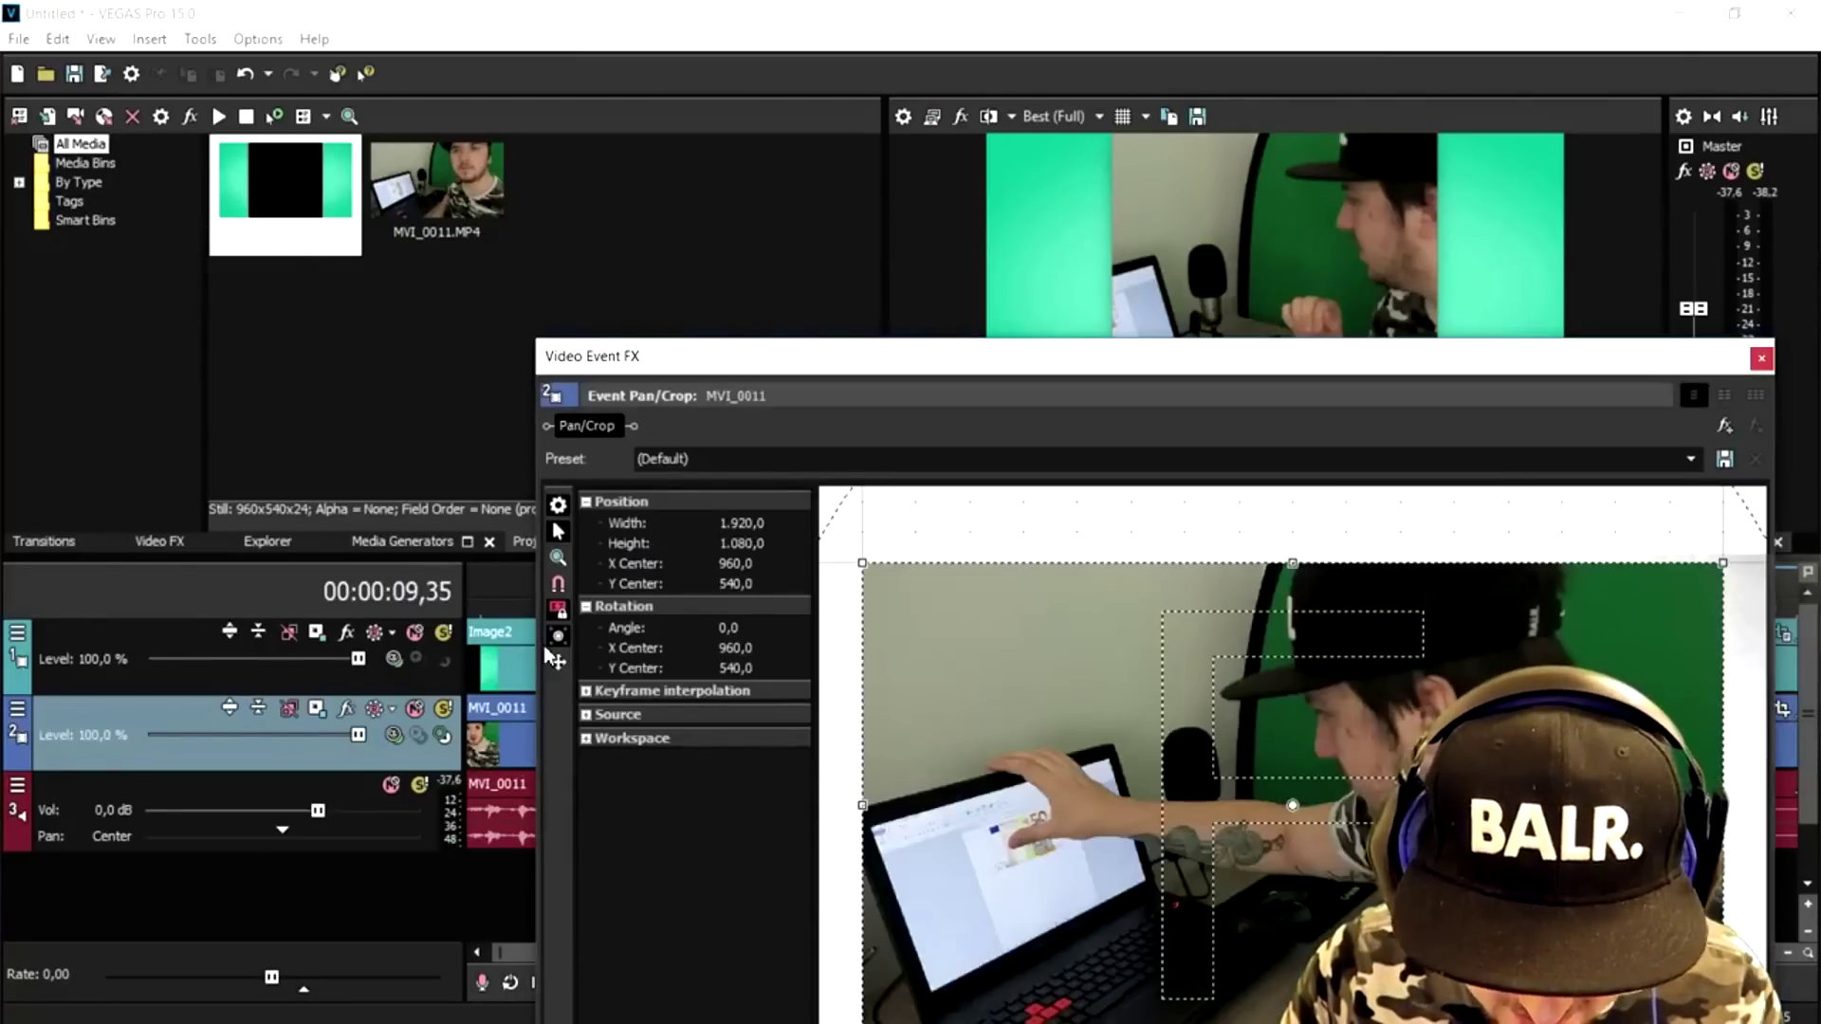
pyautogui.click(558, 661)
pyautogui.moveTo(1291, 804); pyautogui.dragTo(1154, 804)
pyautogui.moveTo(1439, 788); pyautogui.dragTo(1366, 788)
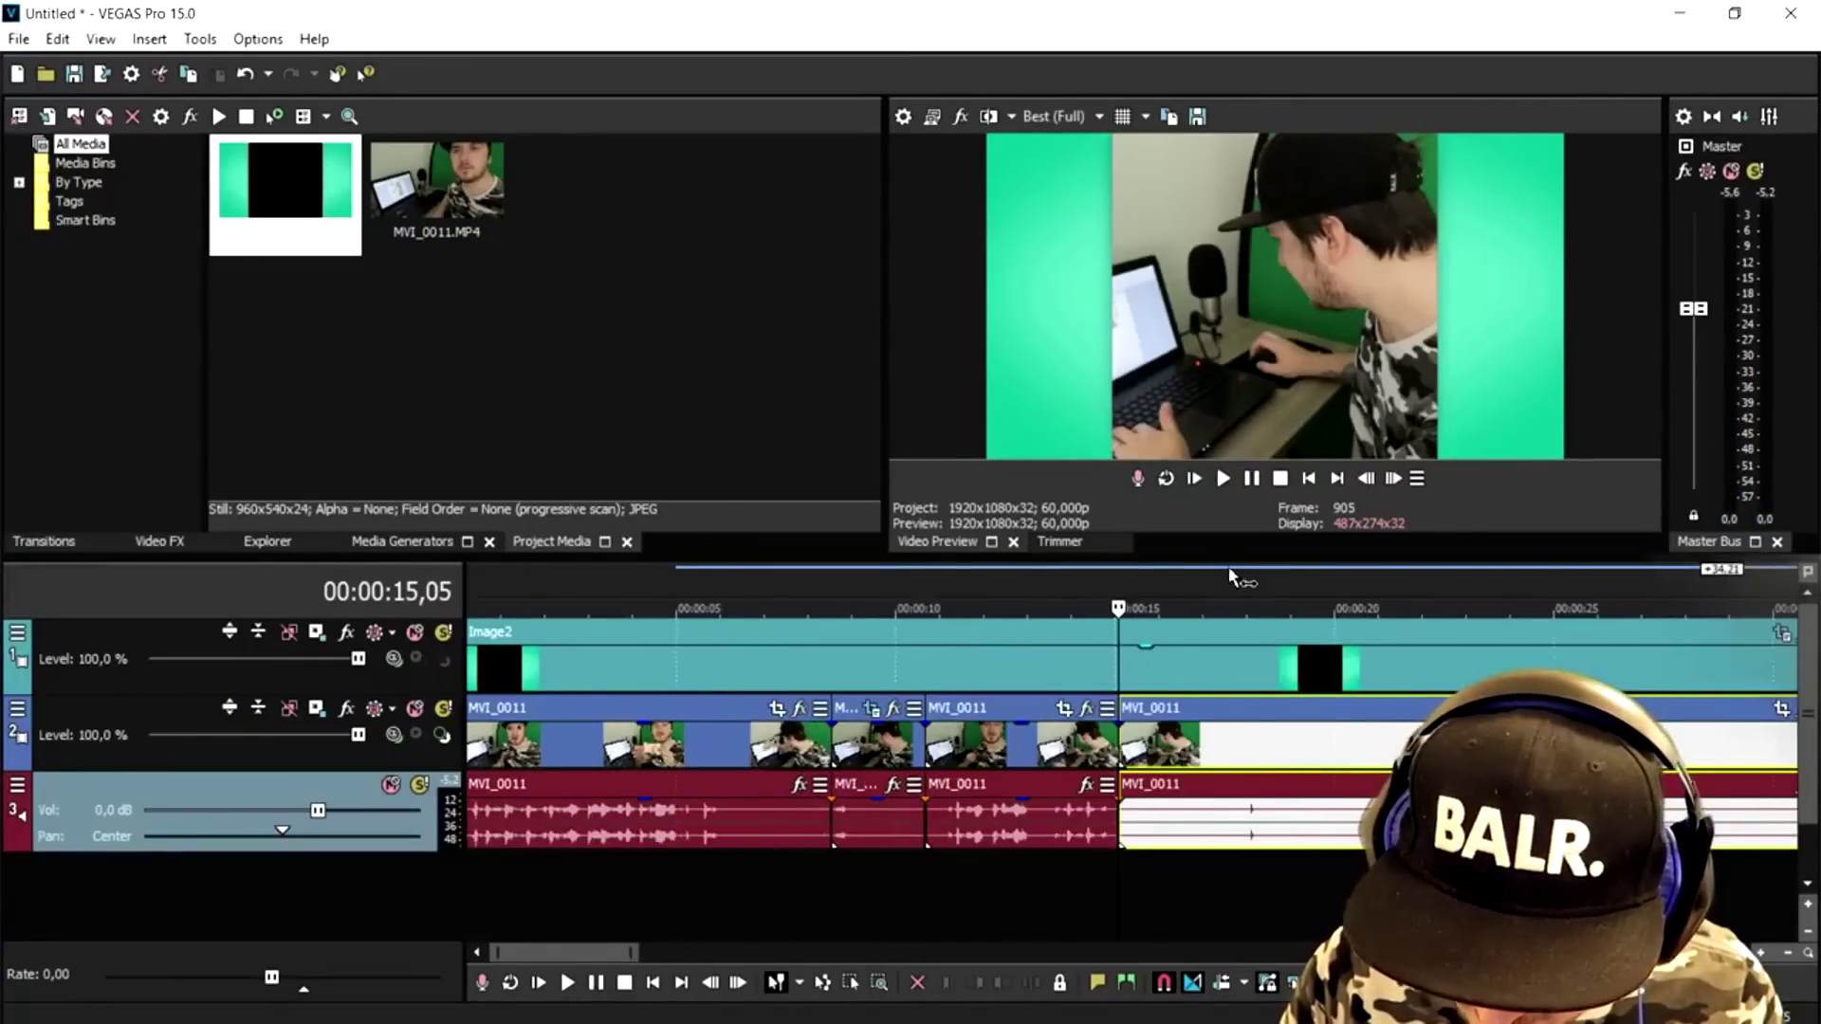
# Play the segment starting at 00:00:15,05 and shift its pan/crop frame horizontally toward the laptop.
pyautogui.scroll(3, 1231, 817)
pyautogui.press('space')
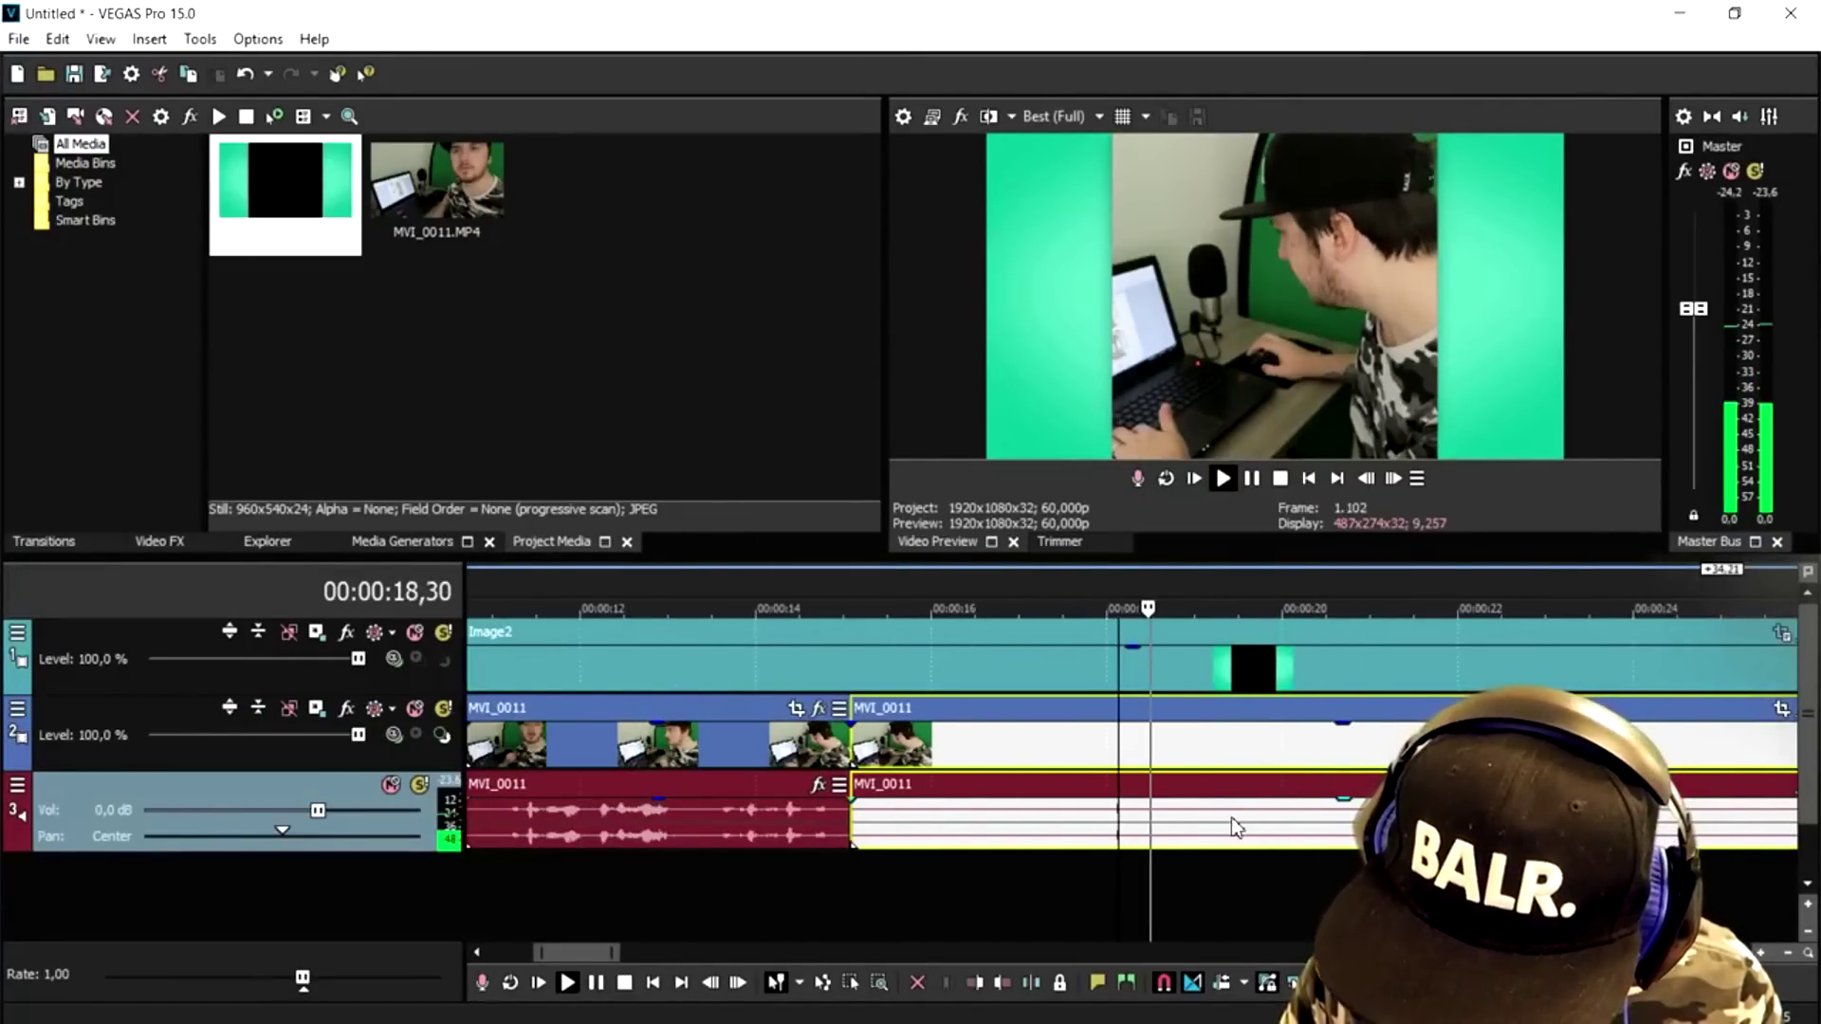
pyautogui.click(1101, 740)
pyautogui.click(1081, 707)
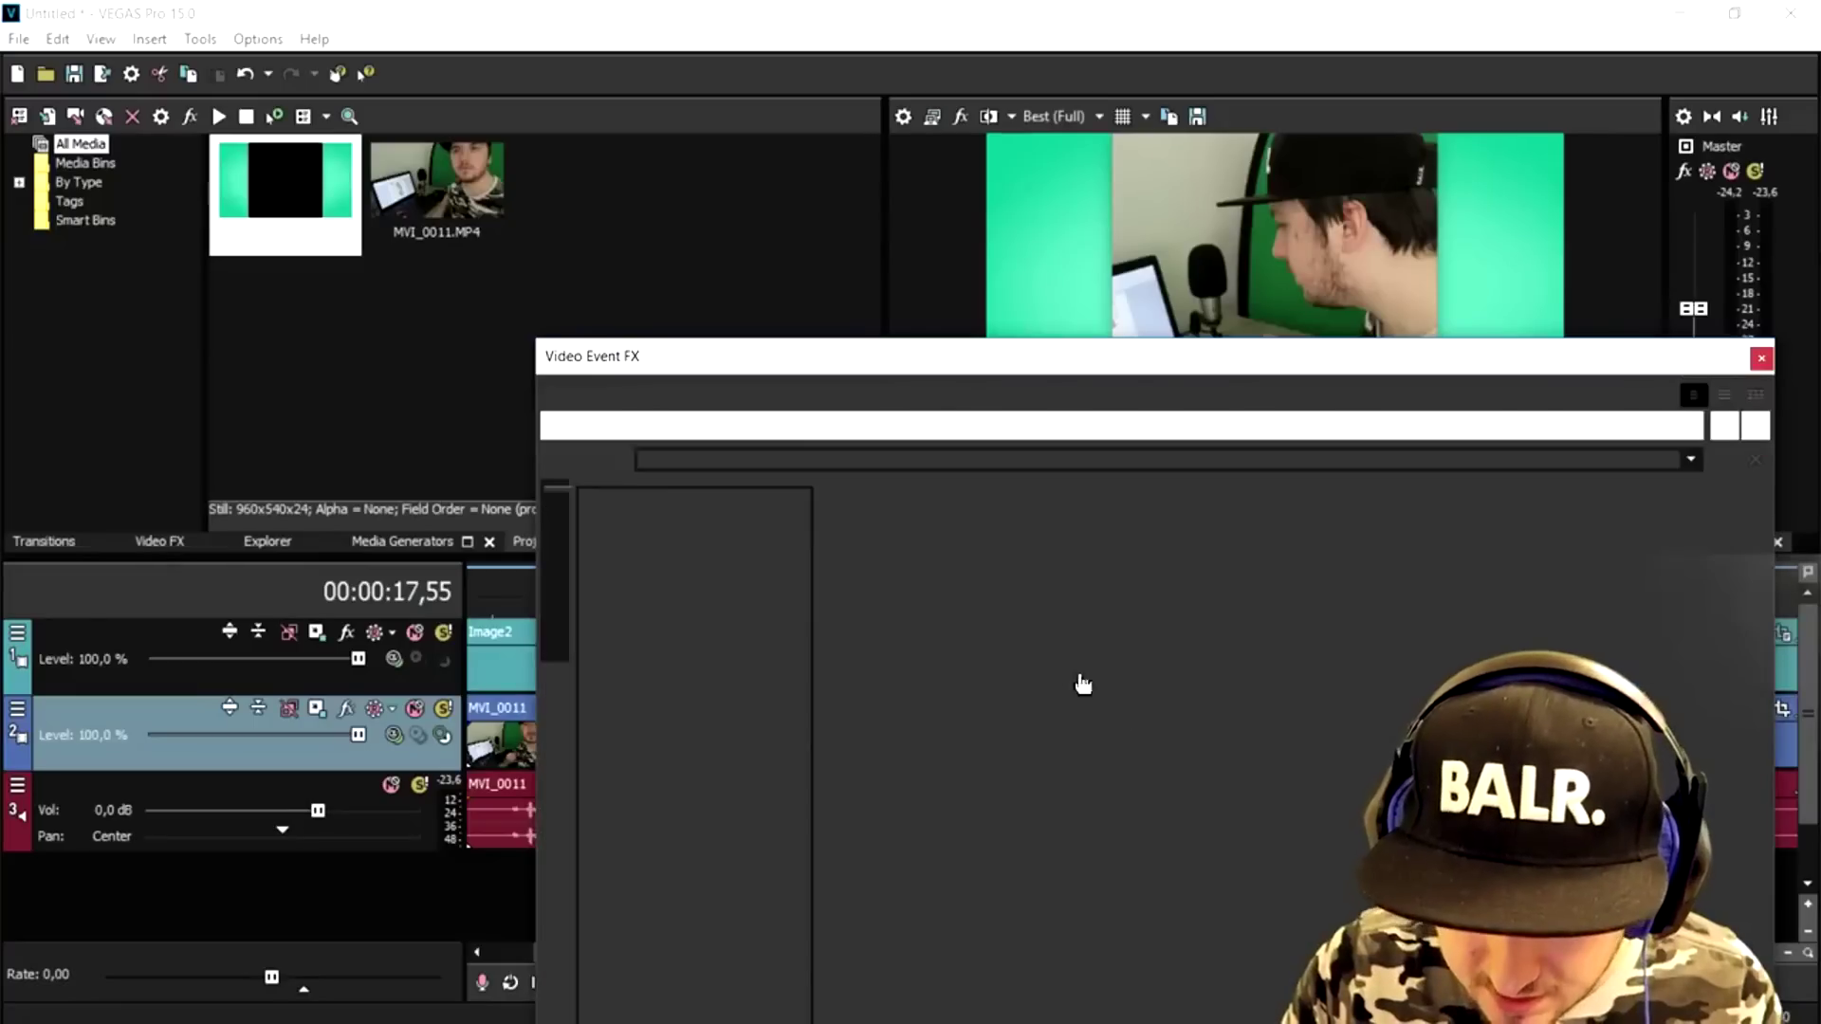
pyautogui.moveTo(1276, 694); pyautogui.dragTo(1118, 683)
pyautogui.click(1761, 358)
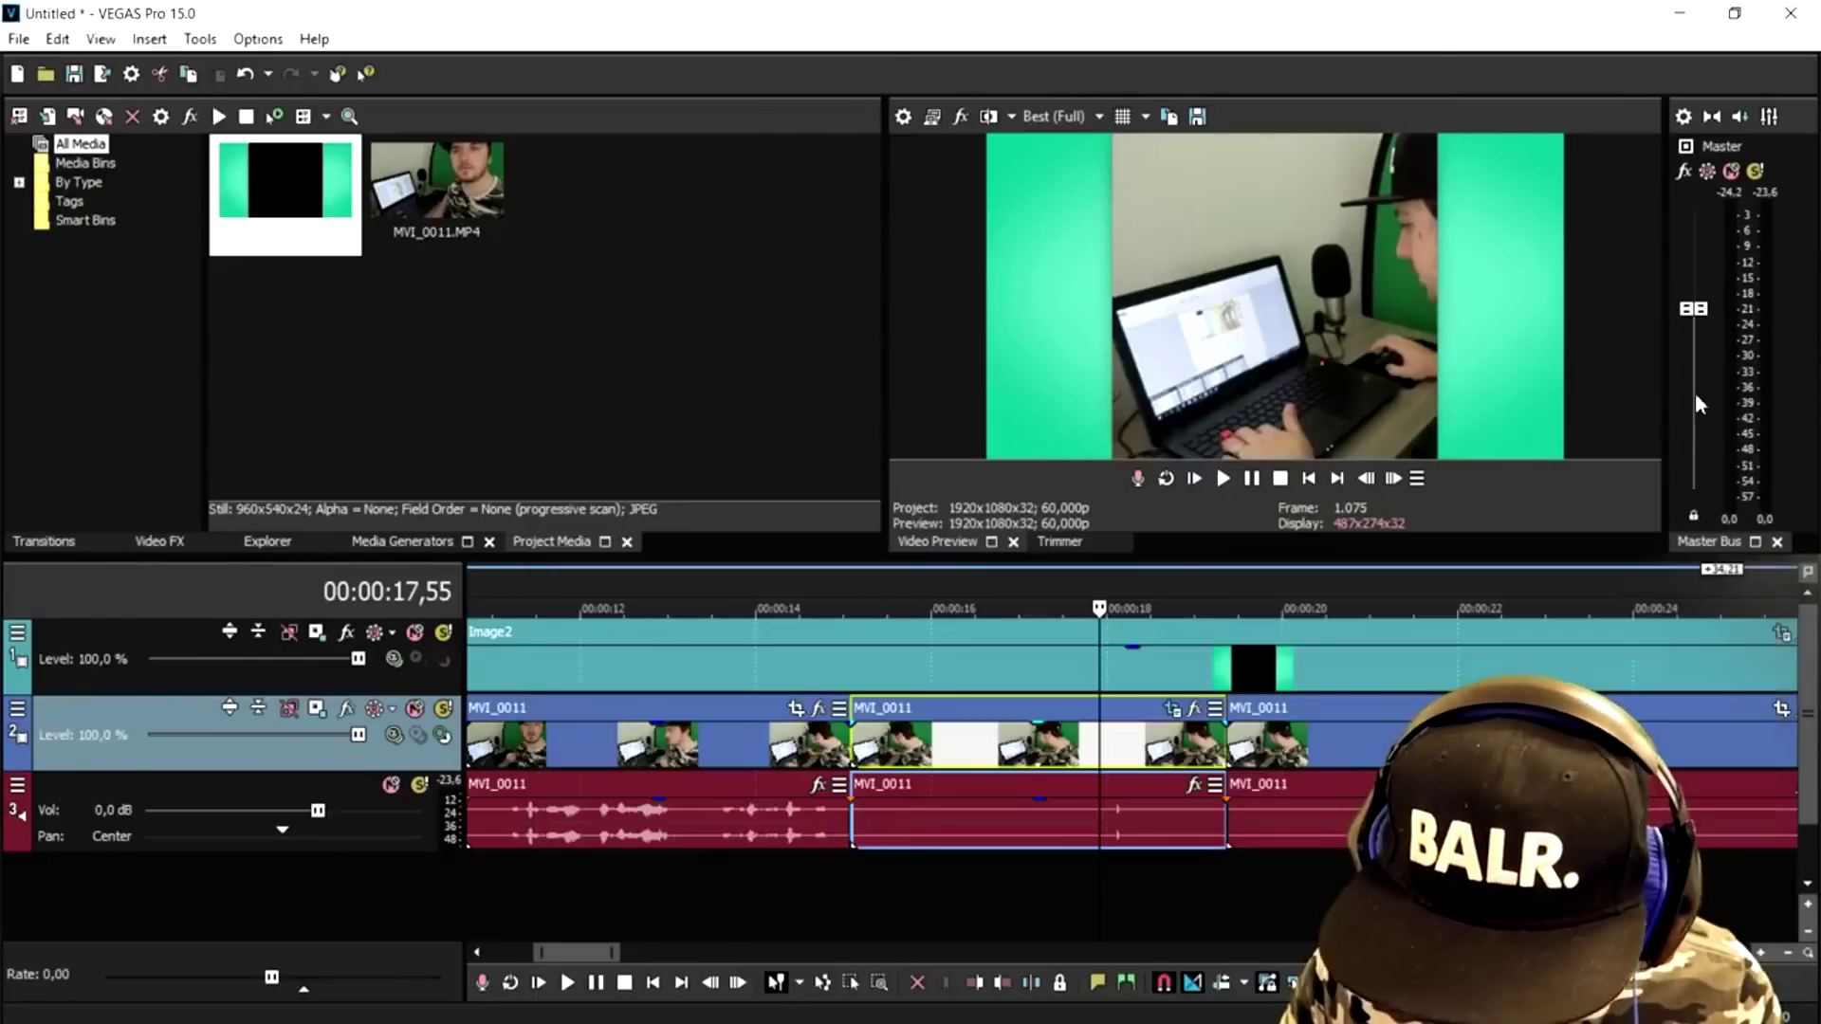
# Look through the long remaining MVI_0011 segment and shift its pan/crop frame horizontally toward the laptop.
pyautogui.click(822, 561)
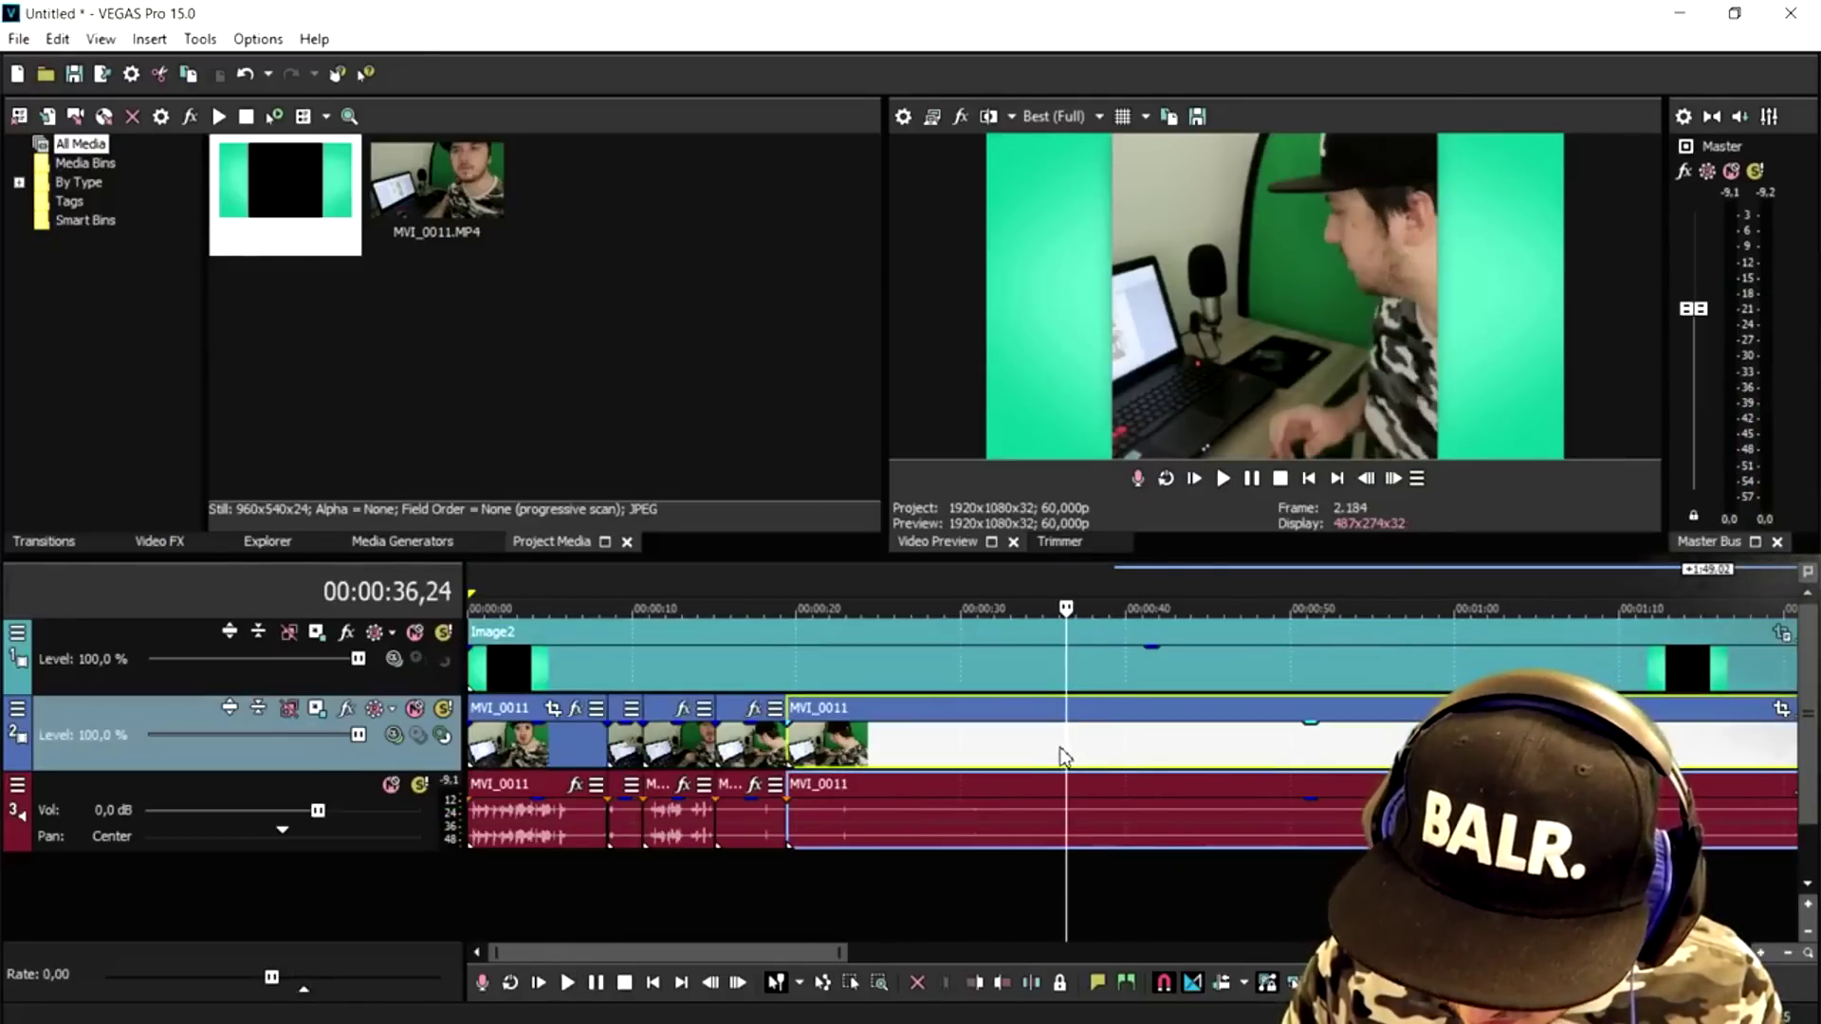
pyautogui.click(1161, 756)
pyautogui.click(1221, 761)
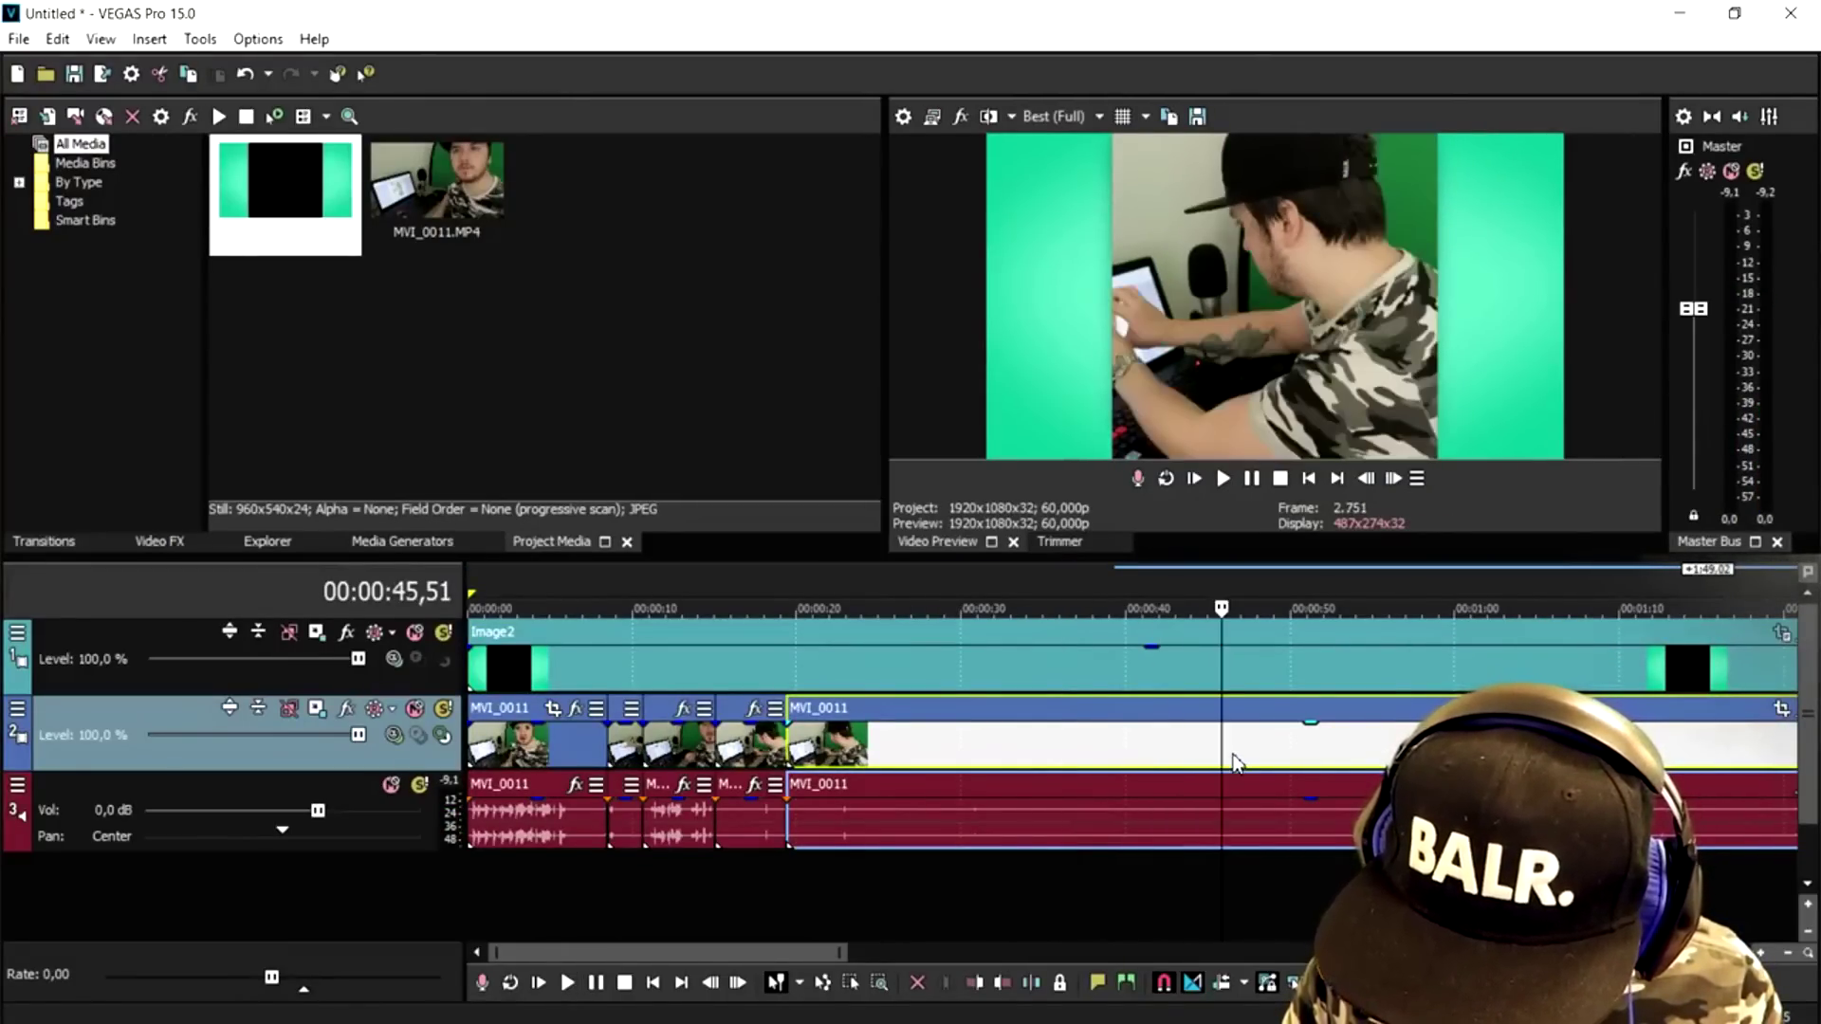
pyautogui.scroll(-2, 1215, 751)
pyautogui.click(1107, 753)
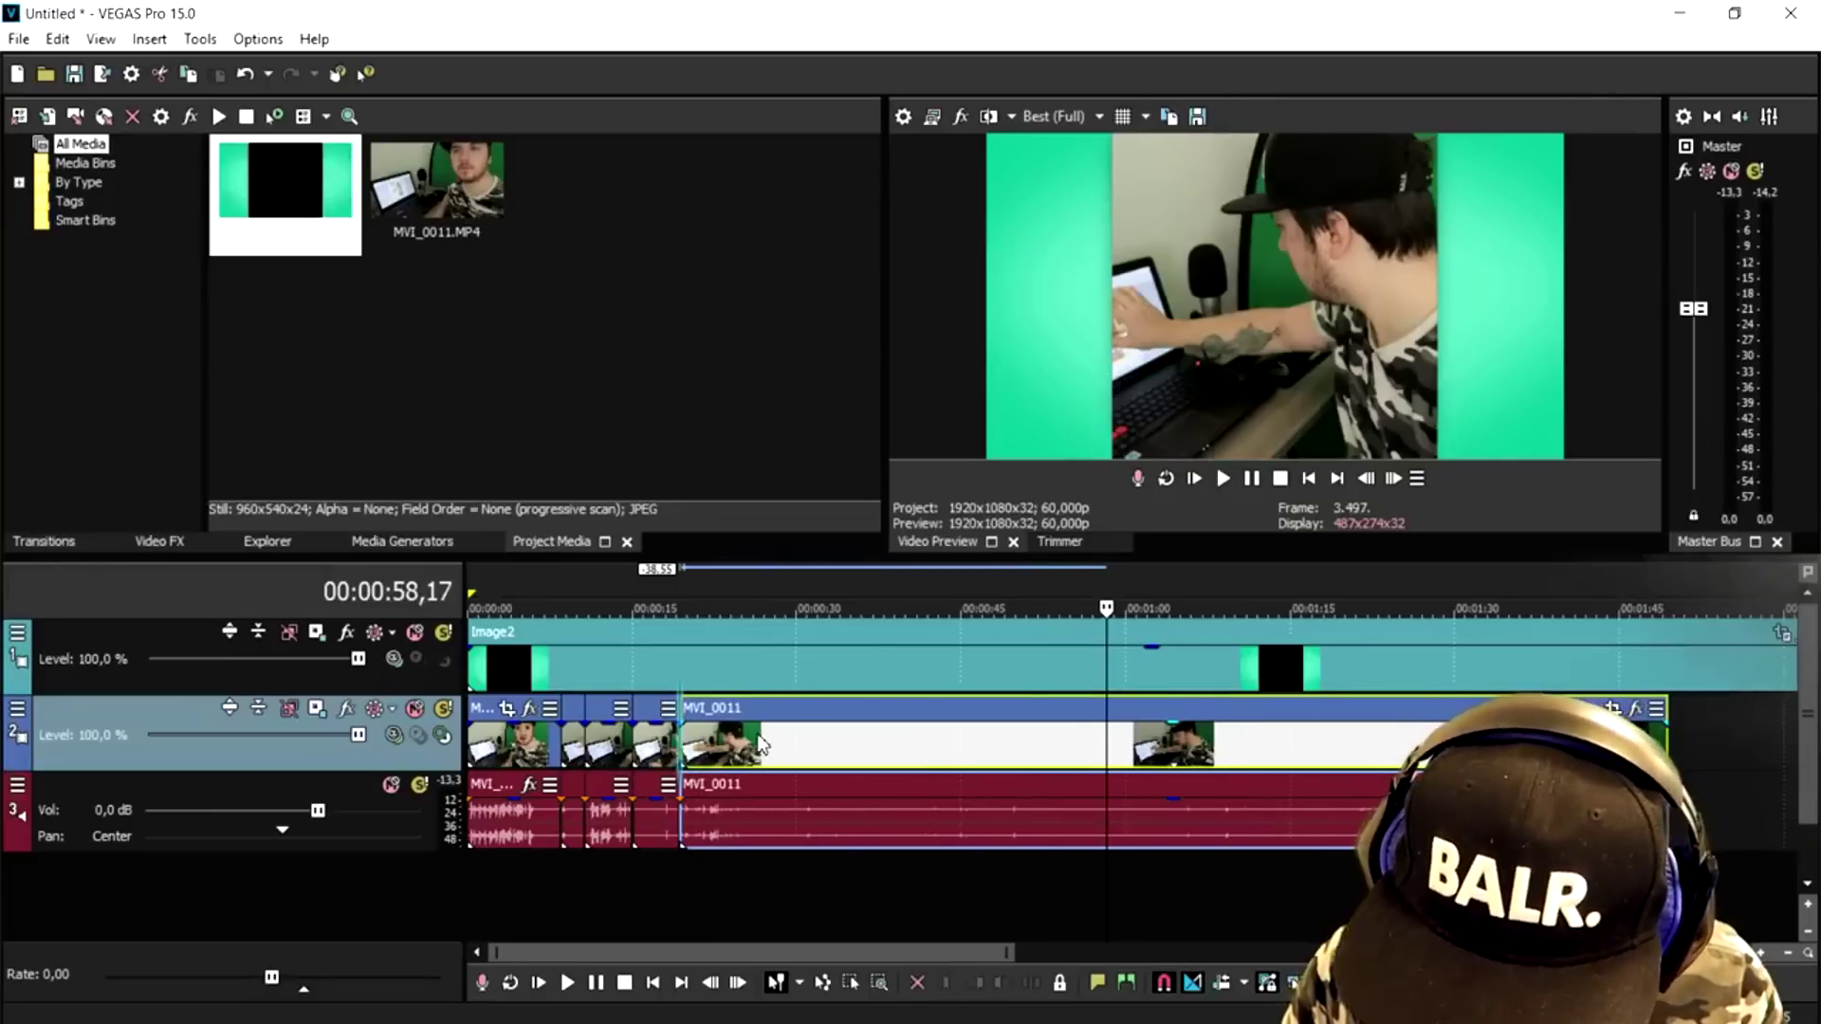
pyautogui.click(1612, 710)
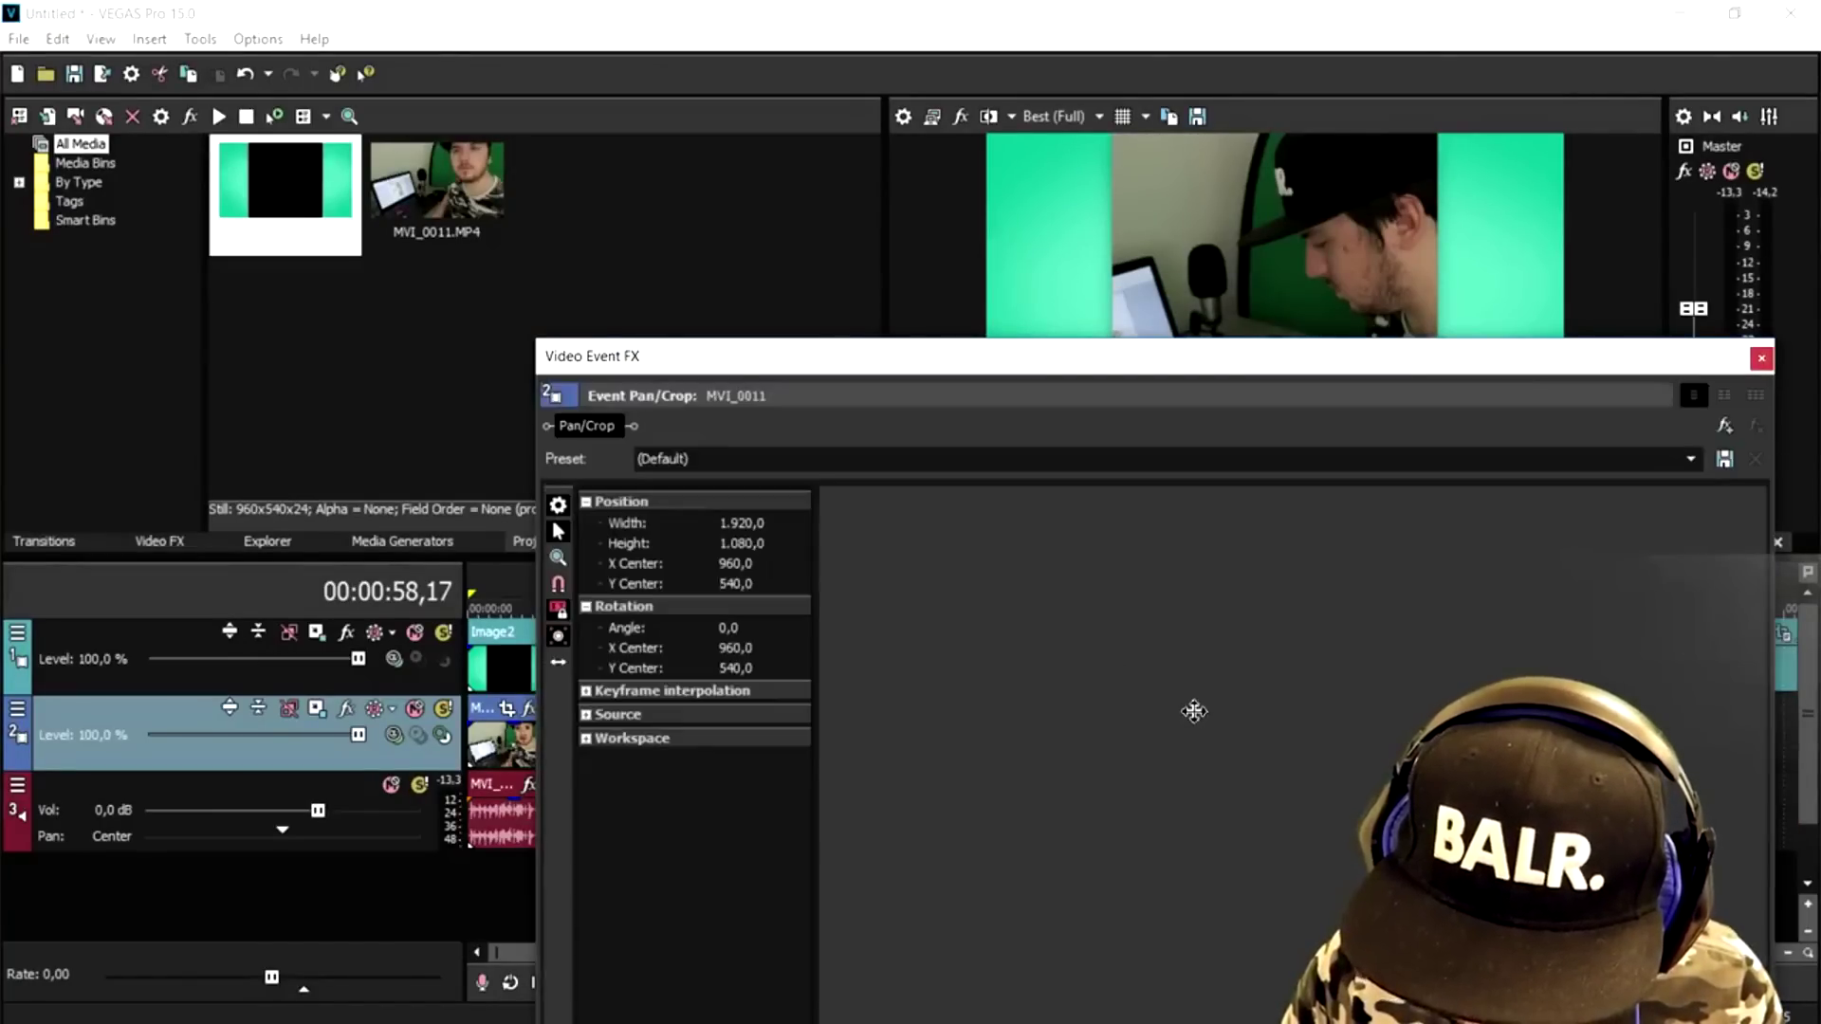
pyautogui.click(1761, 358)
# Delete the long middle MVI_0011 segment ending at 00:01:21,45 and move the last segment against the preceding clip.
pyautogui.click(708, 578)
pyautogui.scroll(3, 708, 578)
pyautogui.click(1186, 602)
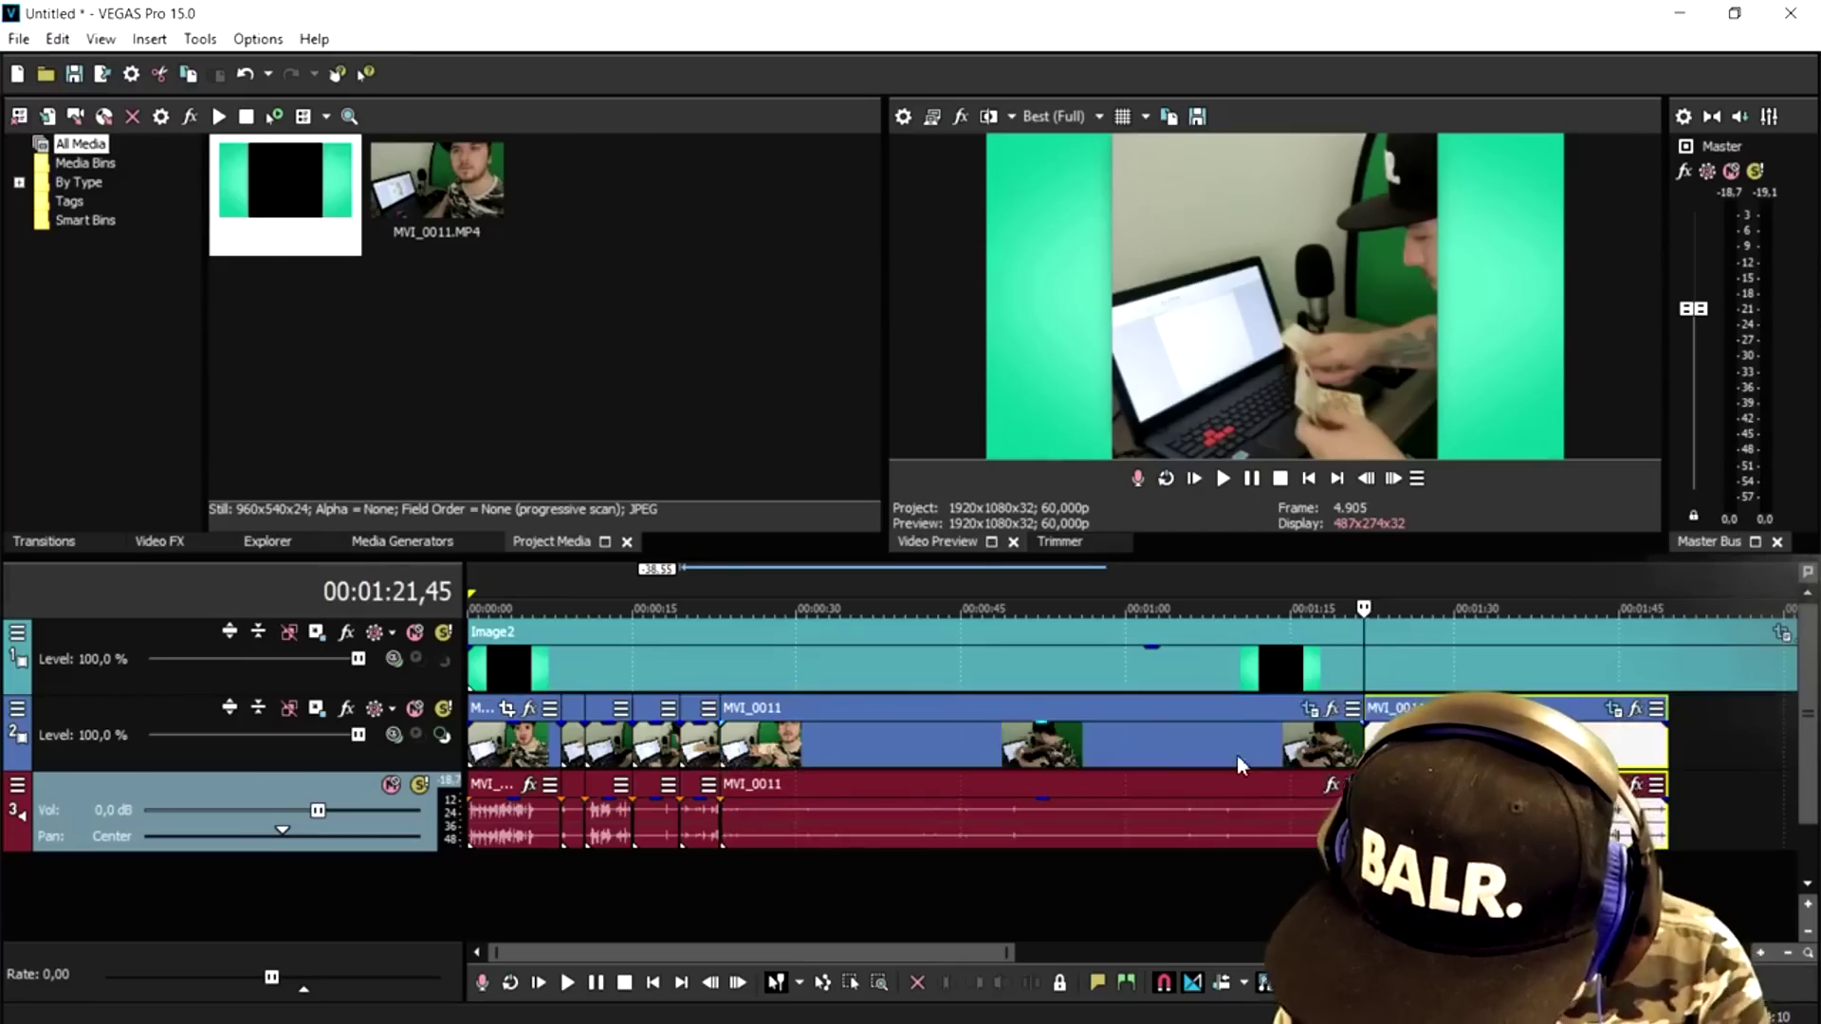
pyautogui.click(1233, 743)
pyautogui.press('Delete')
pyautogui.moveTo(1460, 749); pyautogui.dragTo(818, 754)
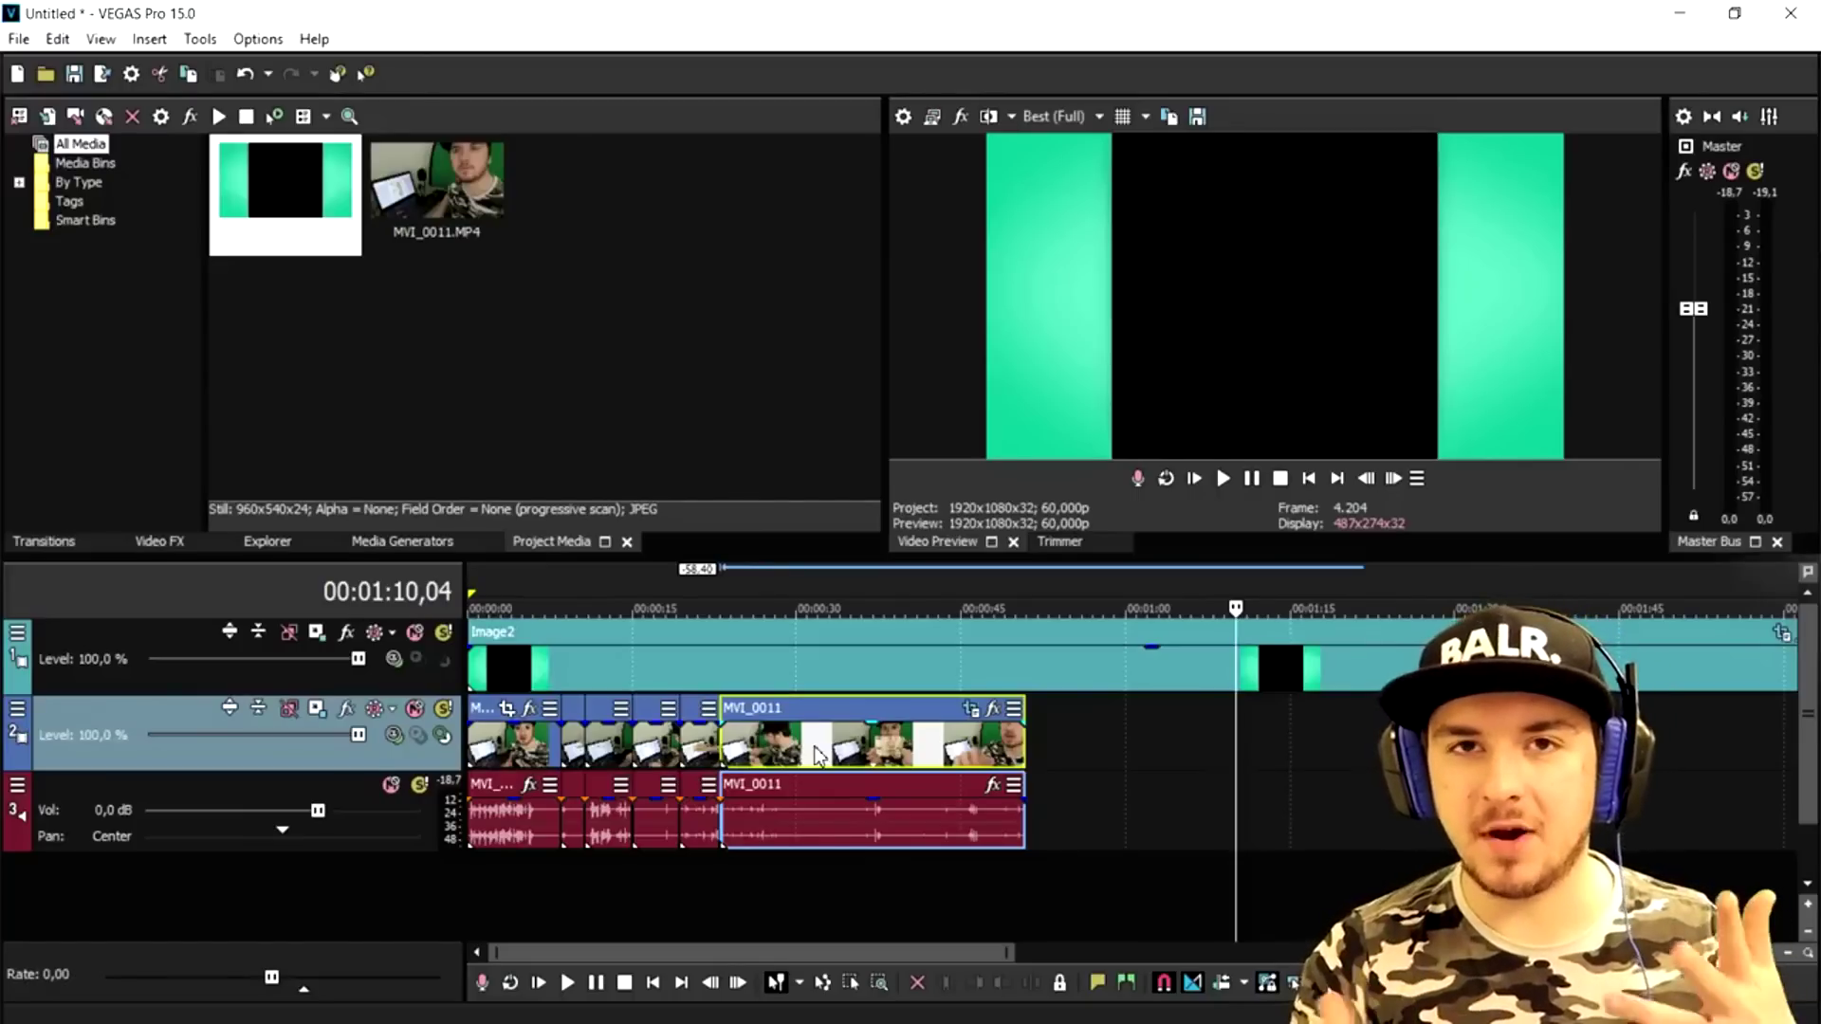
# Play the timeline across the cut into the last MVI_0011 segment and check the footage around 00:00:30.
pyautogui.click(707, 580)
pyautogui.press('space')
pyautogui.scroll(5, 707, 581)
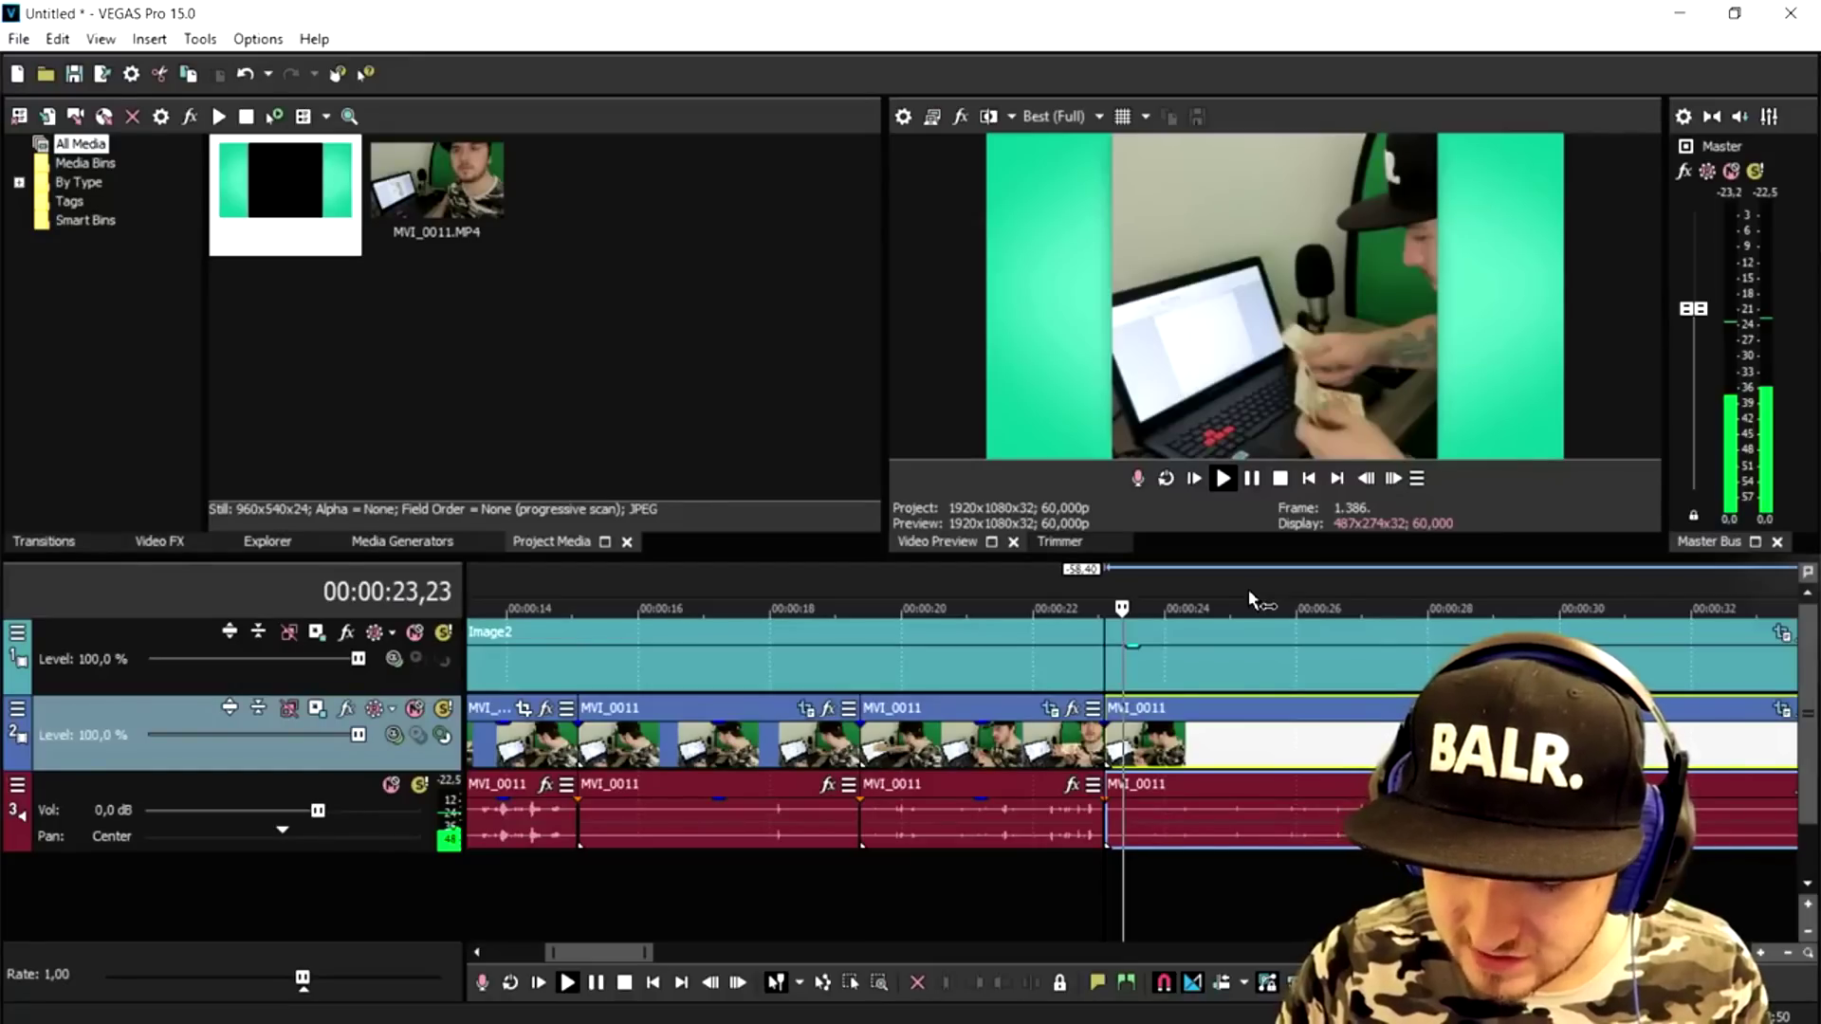
pyautogui.scroll(-4, 1130, 607)
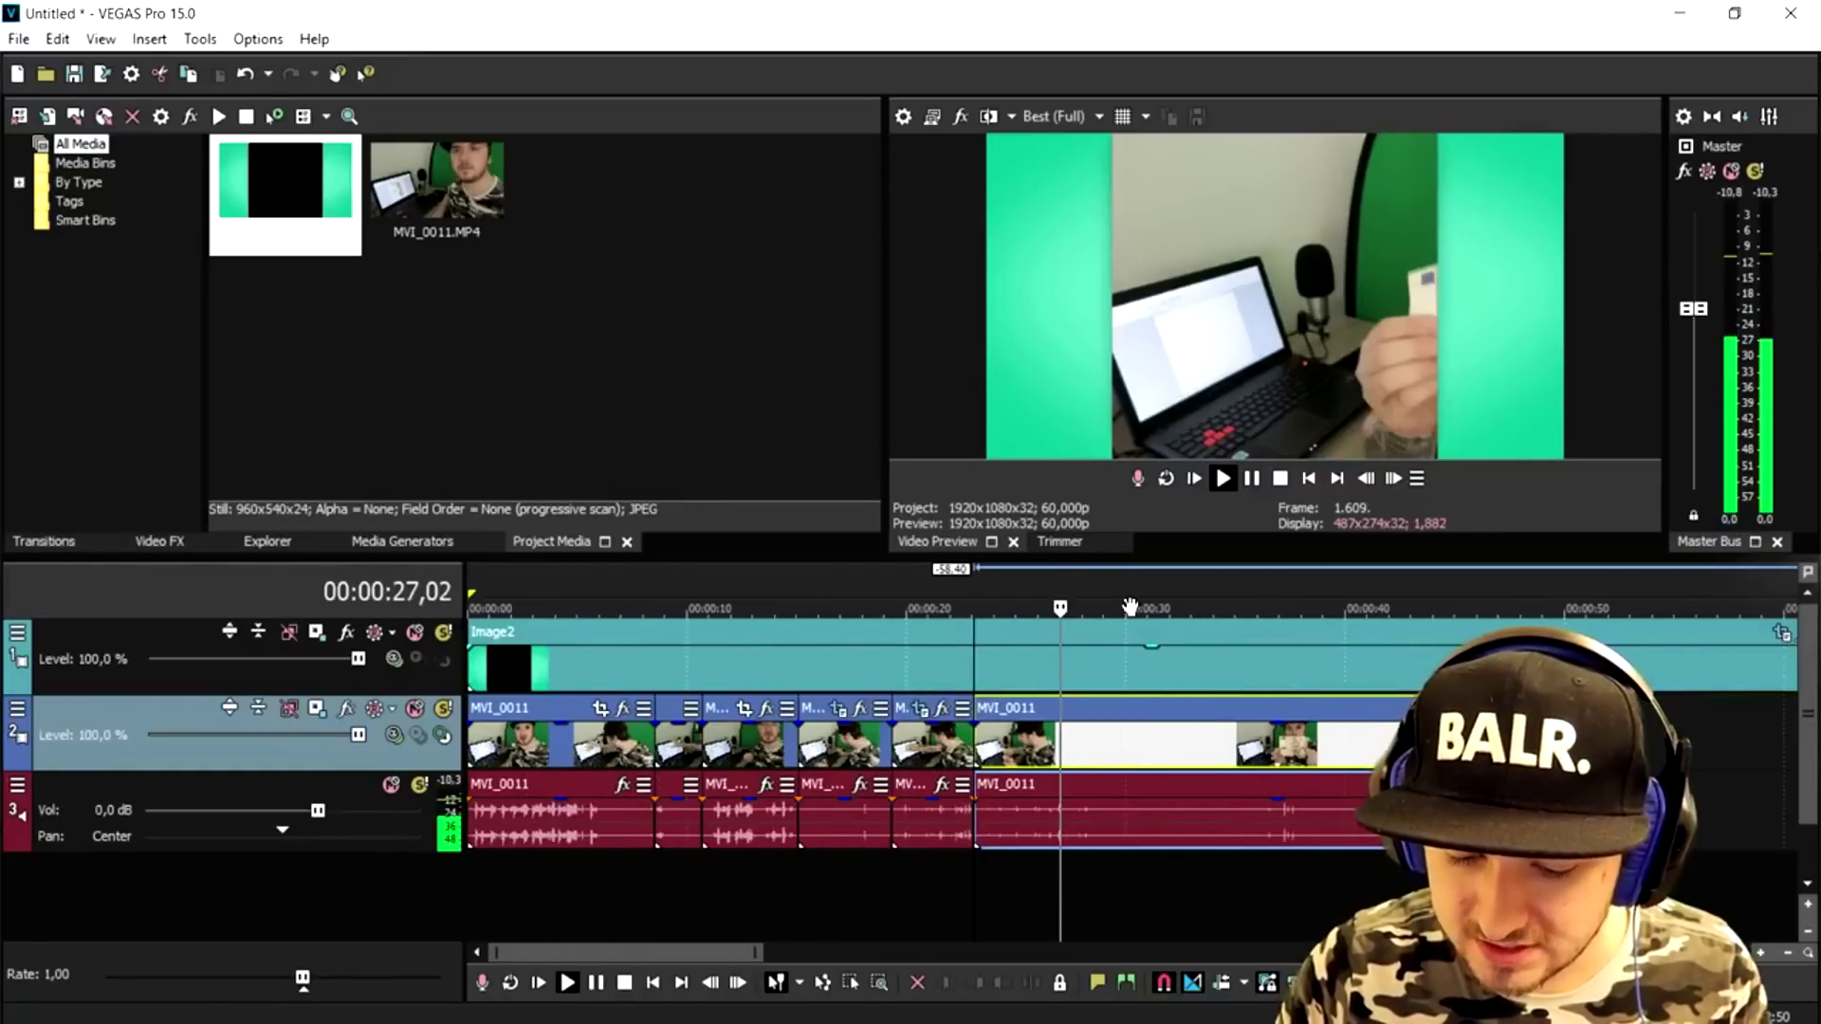
pyautogui.press('space')
pyautogui.click(1140, 597)
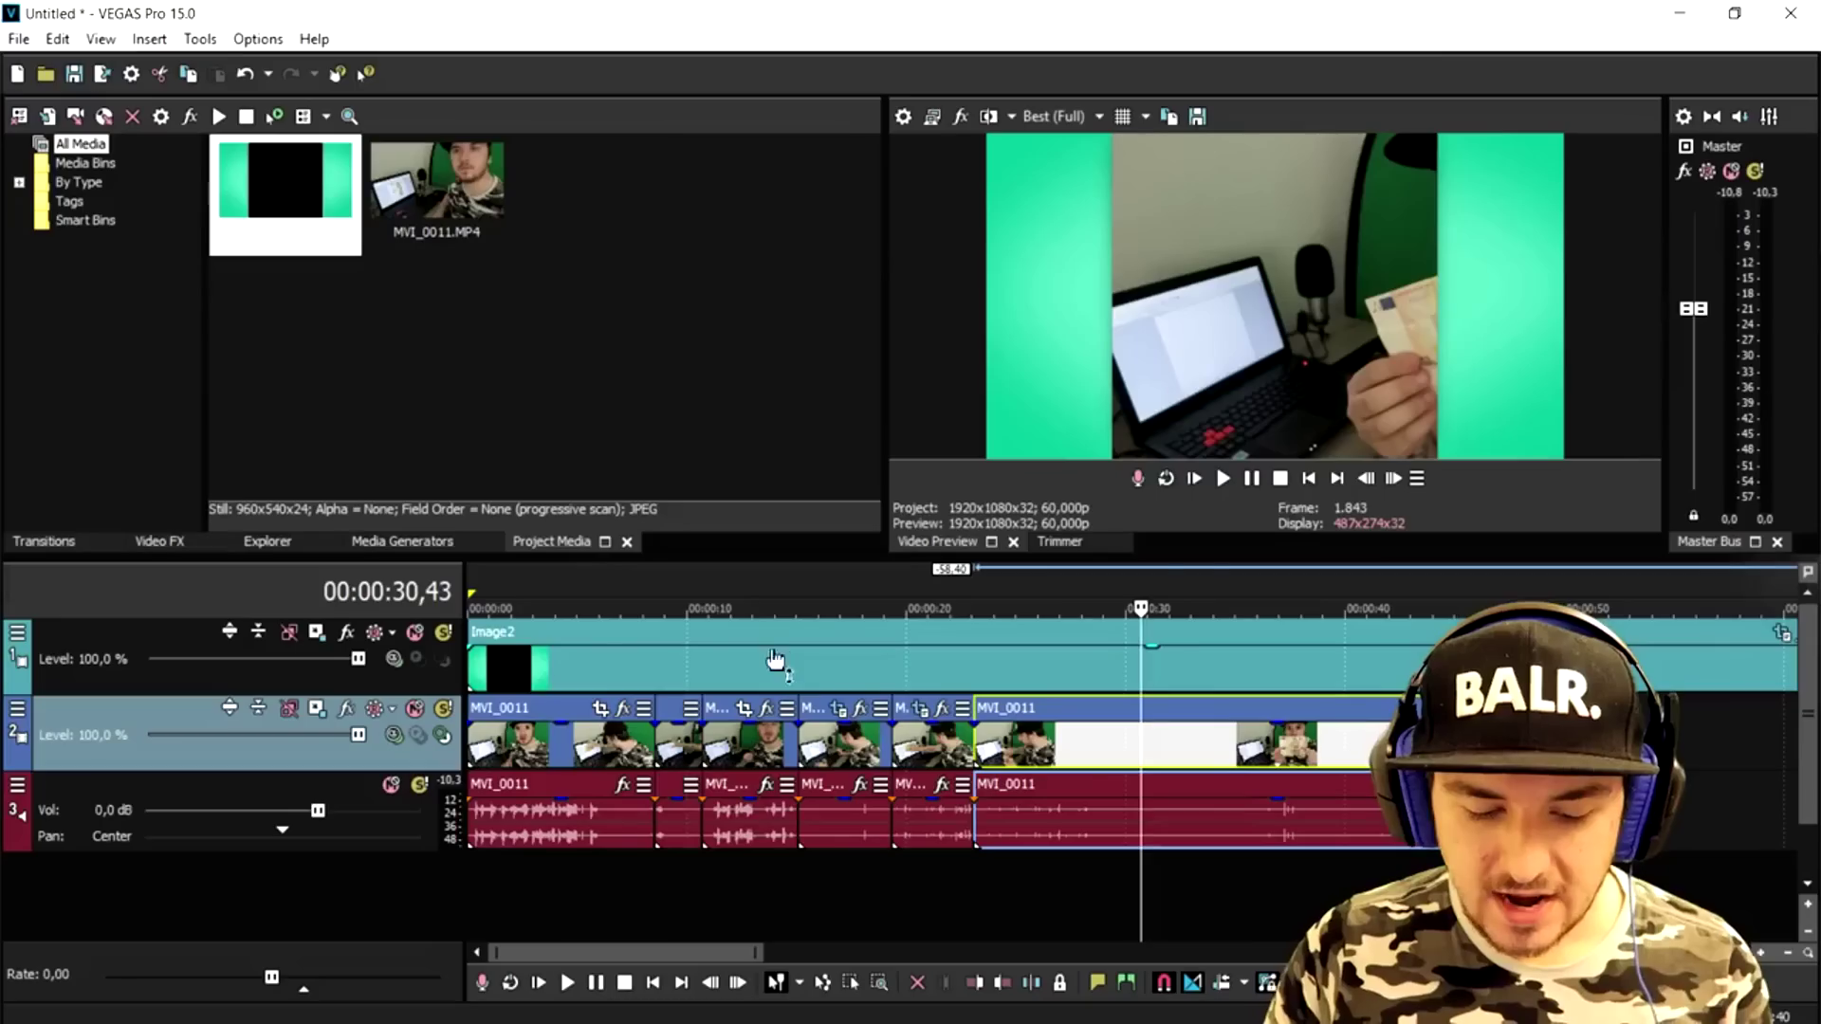
# Add the "1 Turqoise GLARE W/Letterbox" filter package to the first MVI_0011 segment and disable its Cookie Cutter effect.
pyautogui.scroll(5, 684, 593)
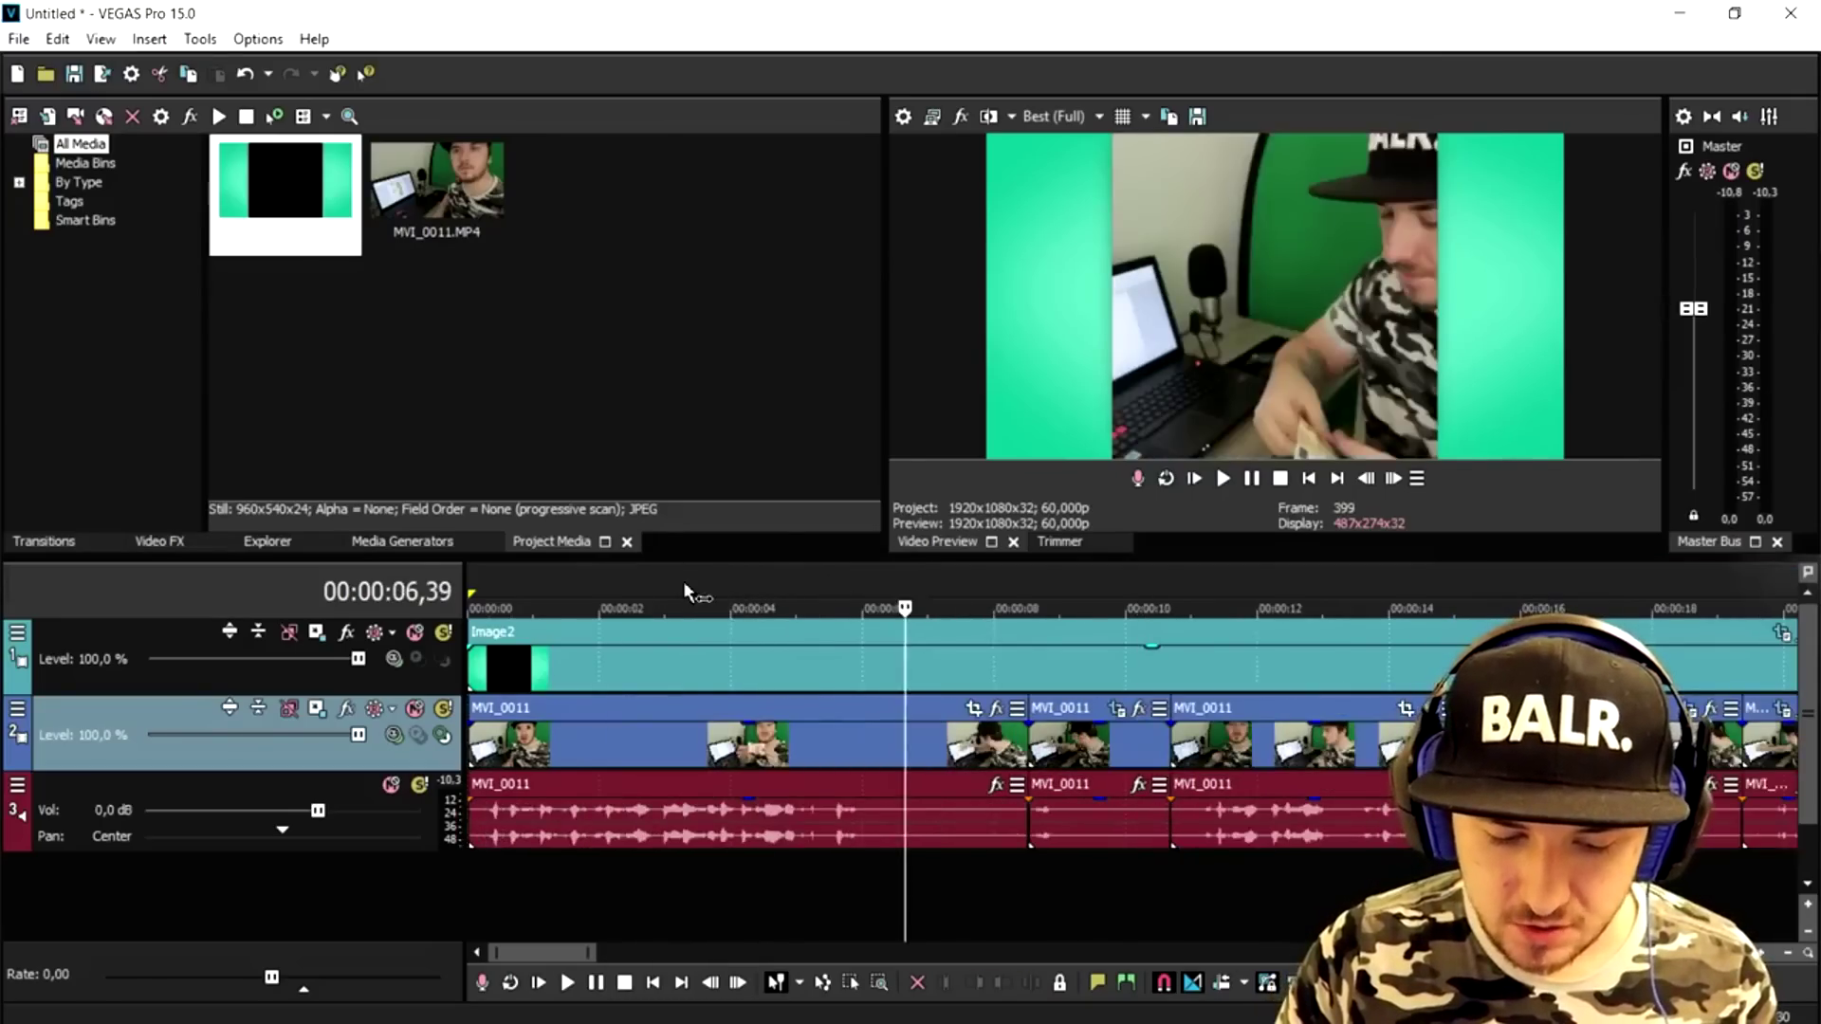
pyautogui.click(479, 607)
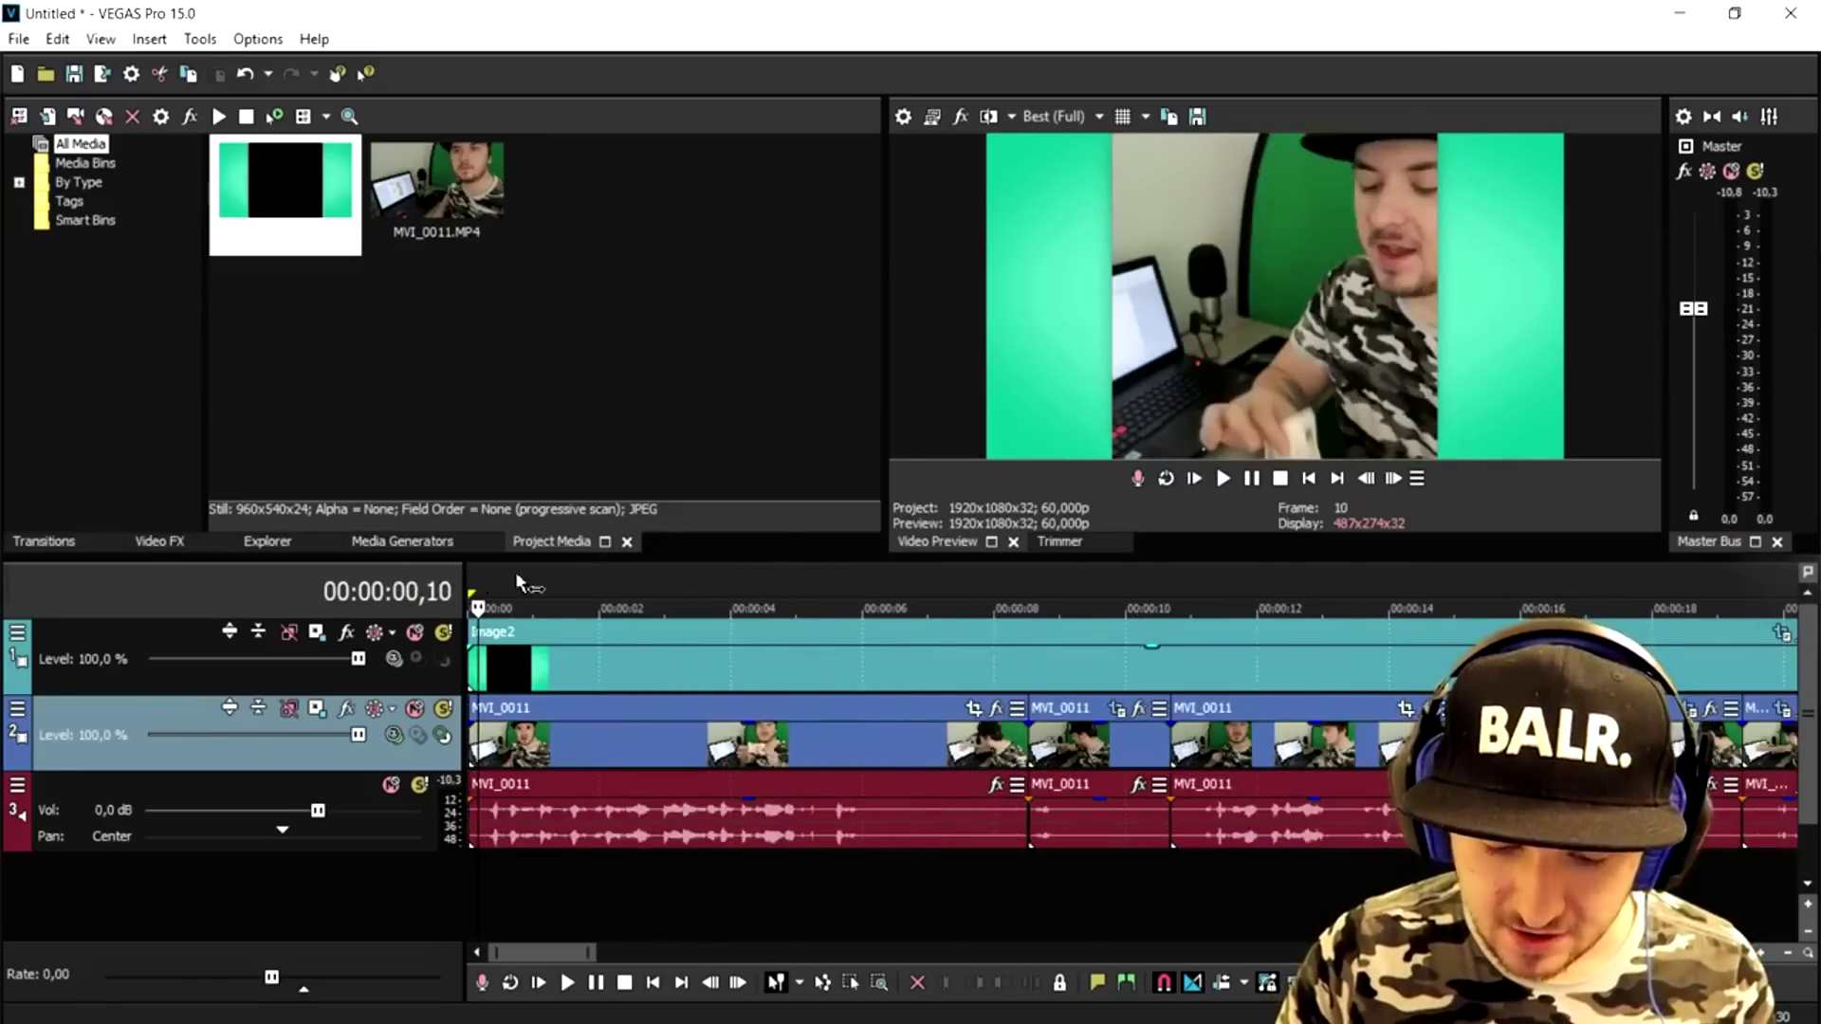
pyautogui.click(1002, 705)
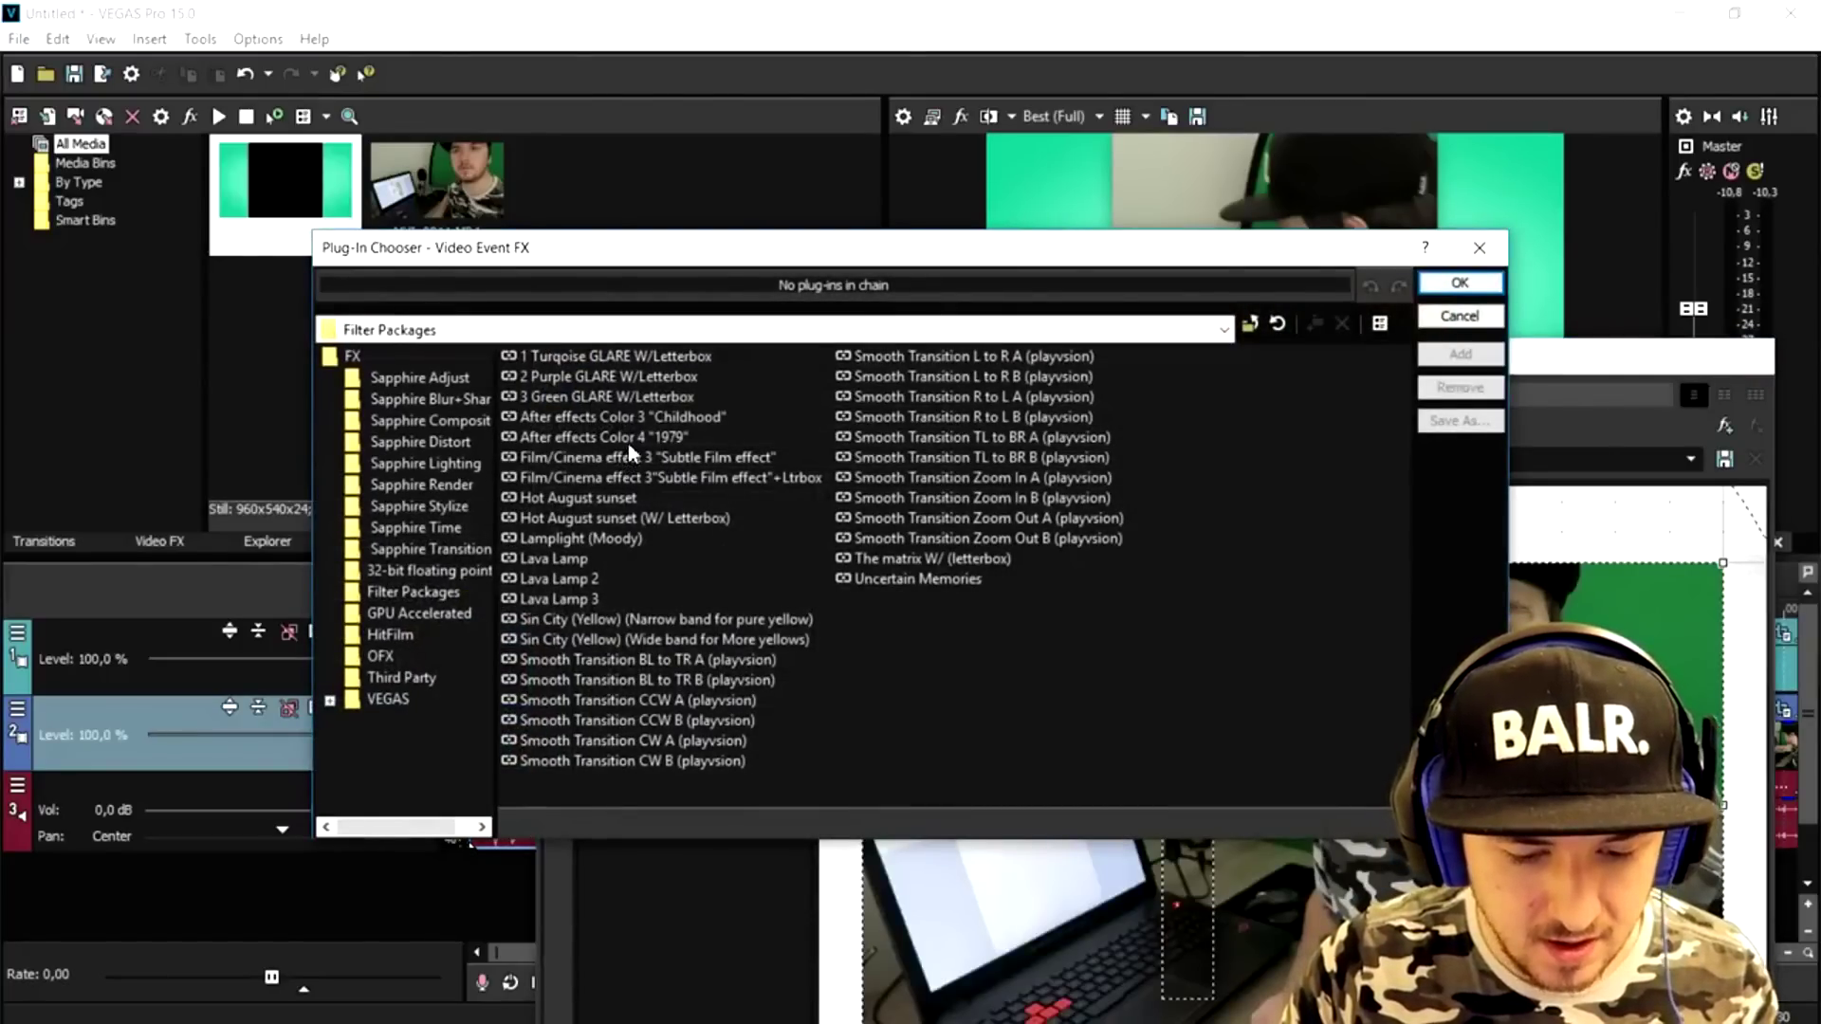
pyautogui.click(642, 422)
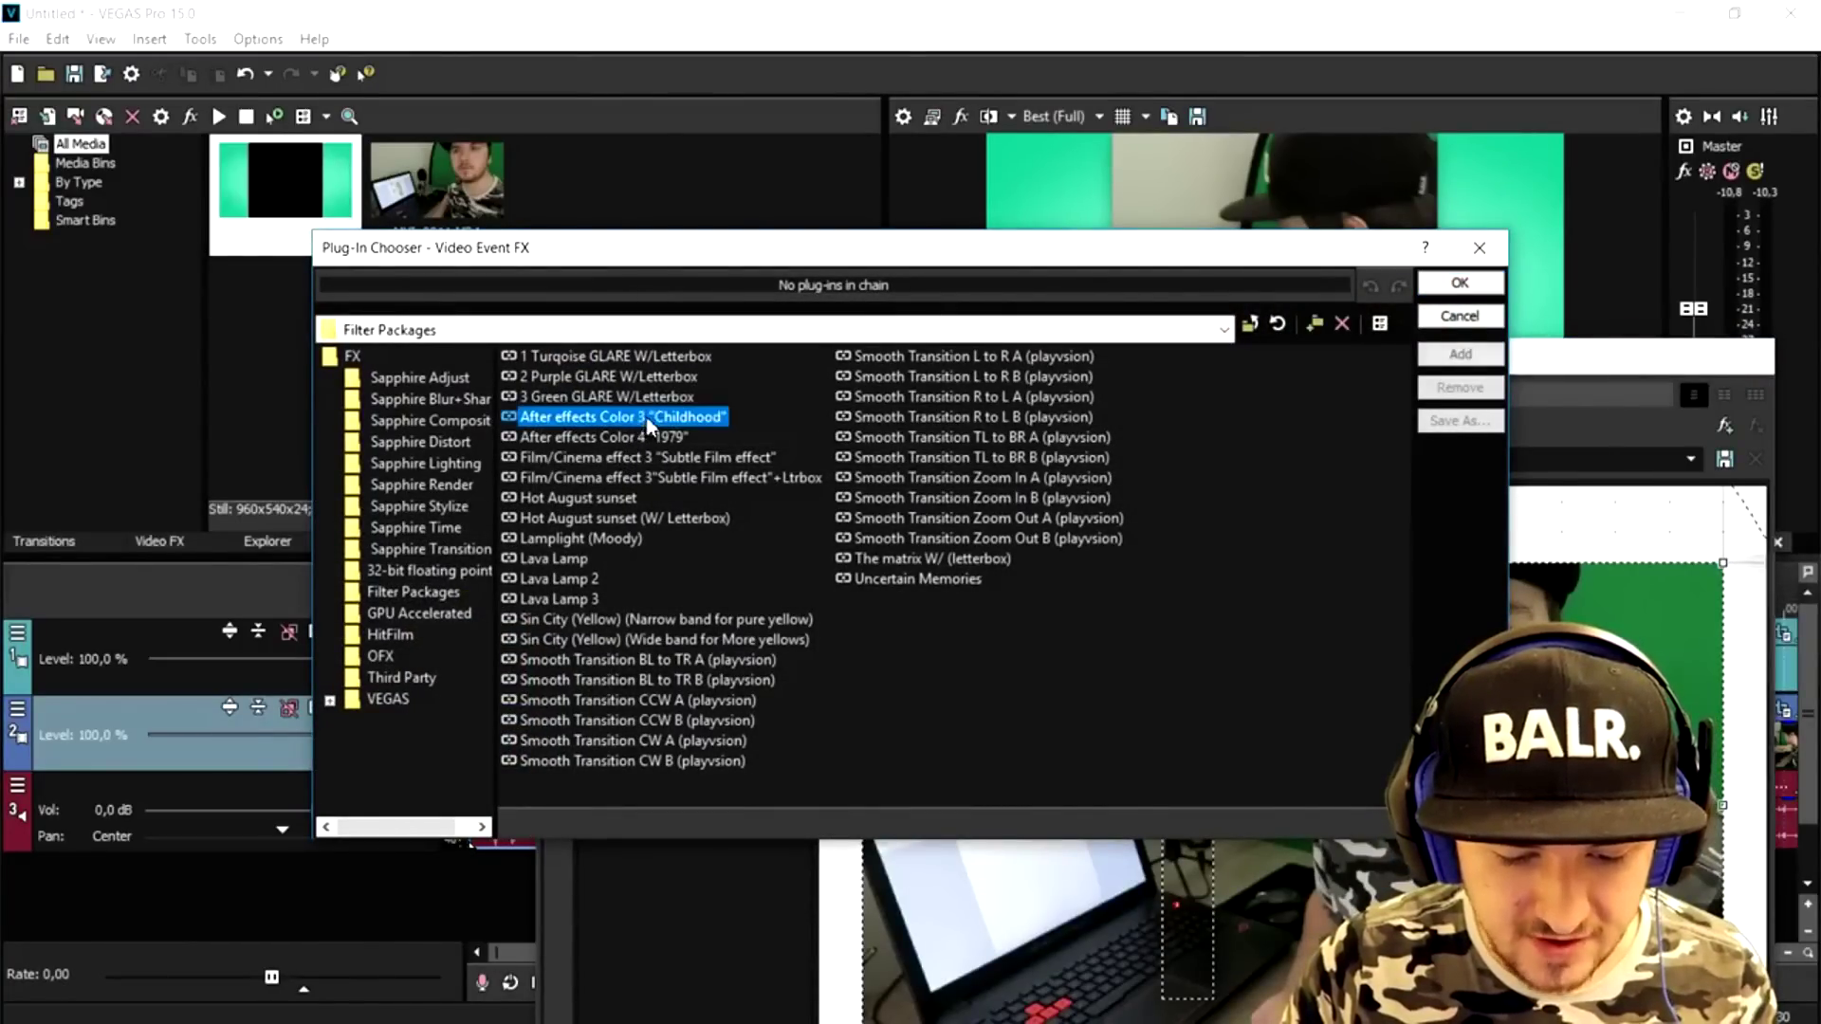
pyautogui.click(687, 359)
pyautogui.click(1460, 354)
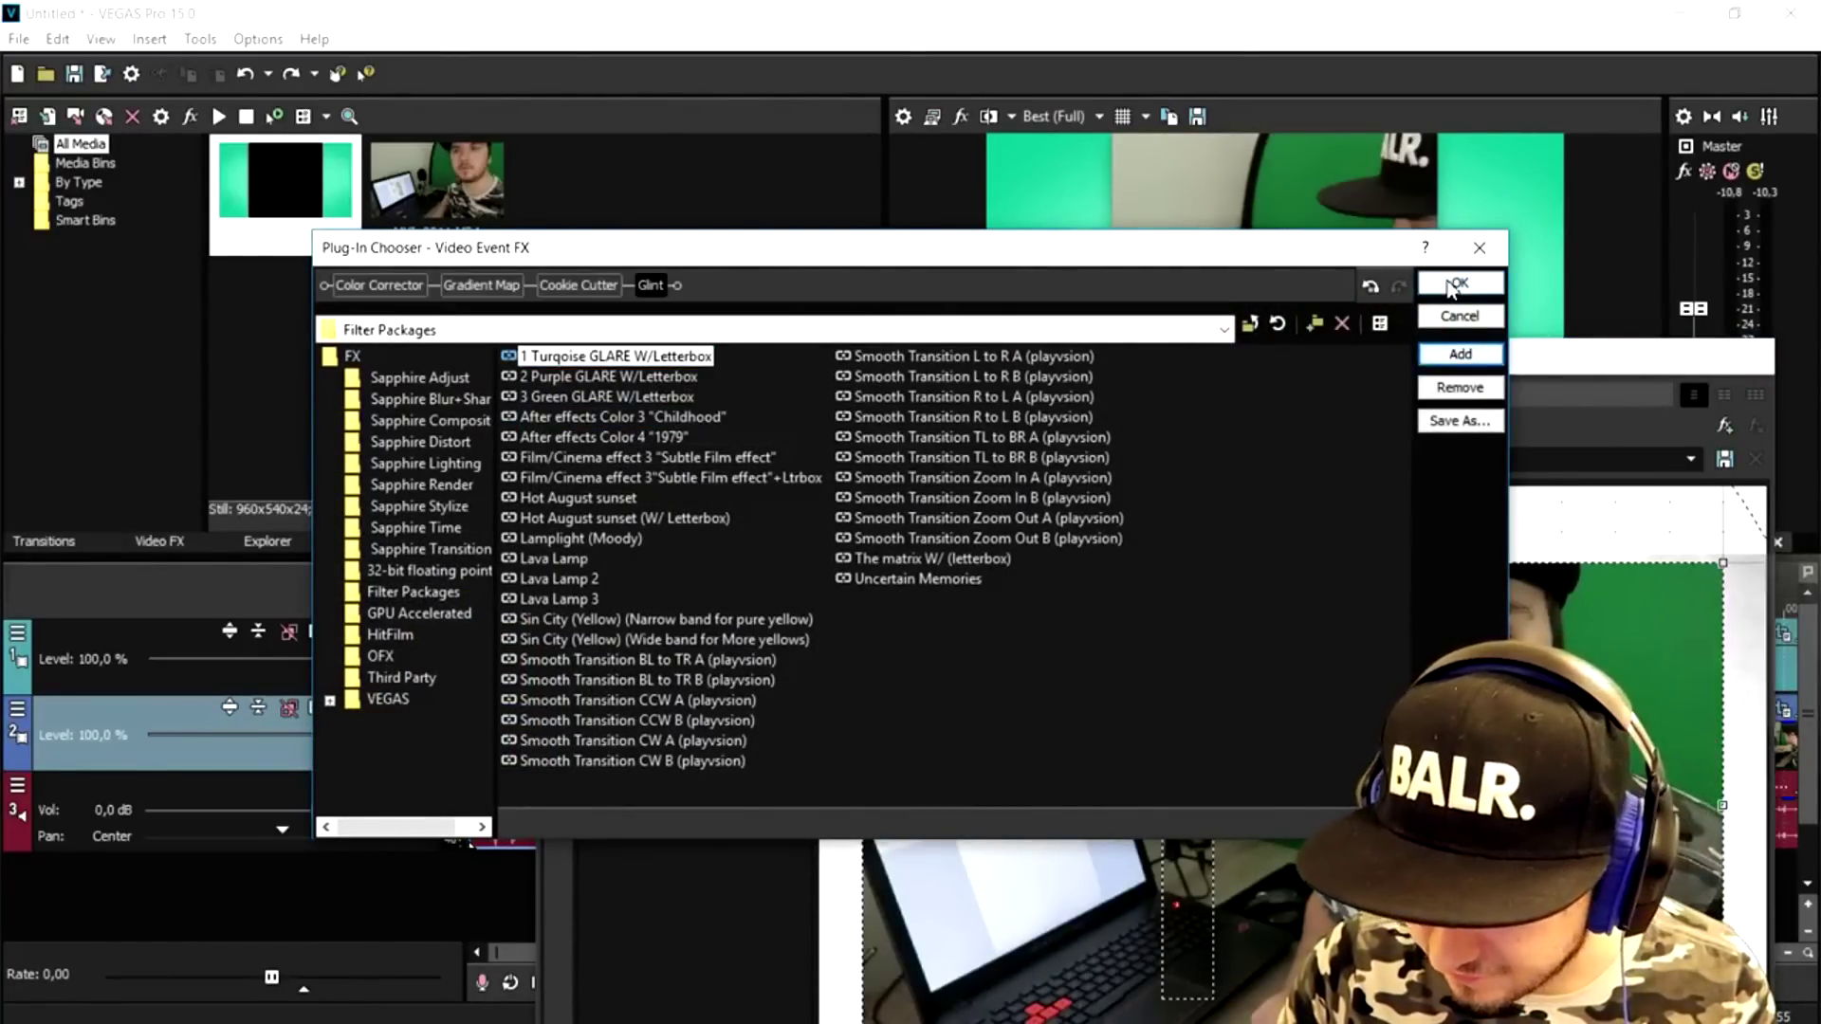
pyautogui.click(1451, 287)
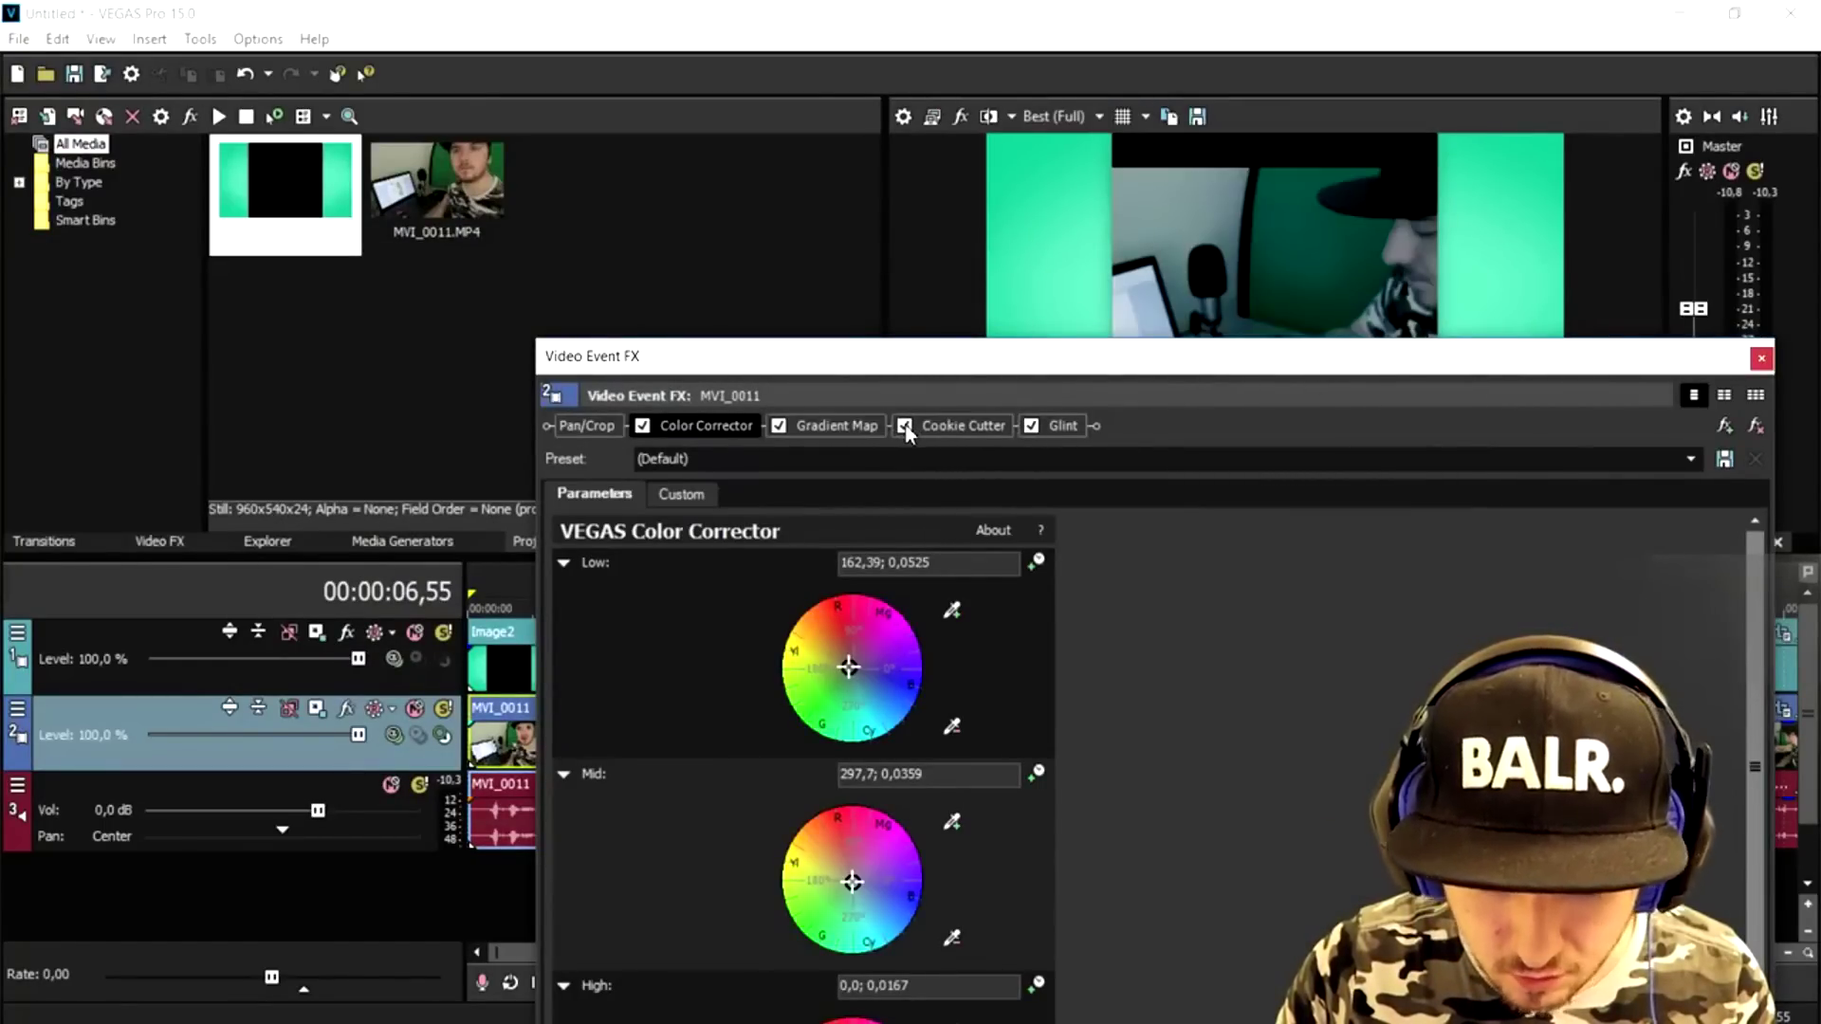
pyautogui.click(1761, 358)
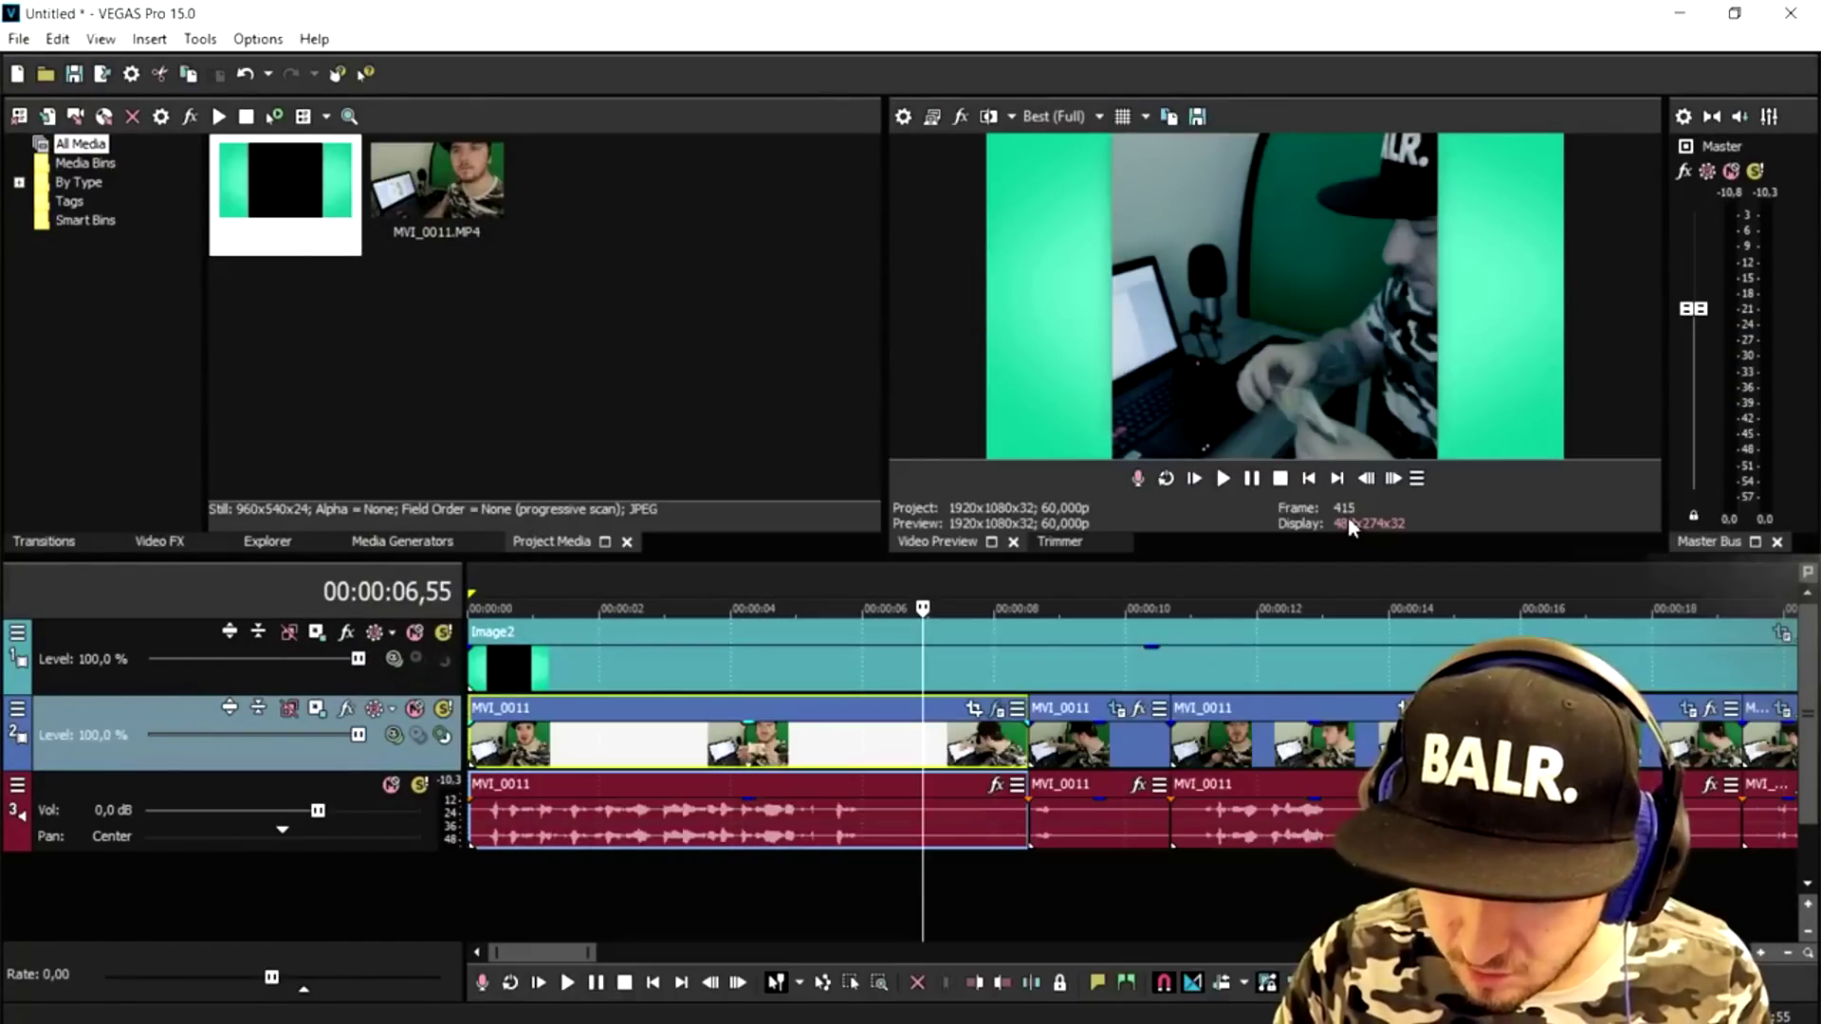
# Play the project from the start to review the filtered first MVI_0011 segment.
pyautogui.click(1307, 479)
pyautogui.press('space')
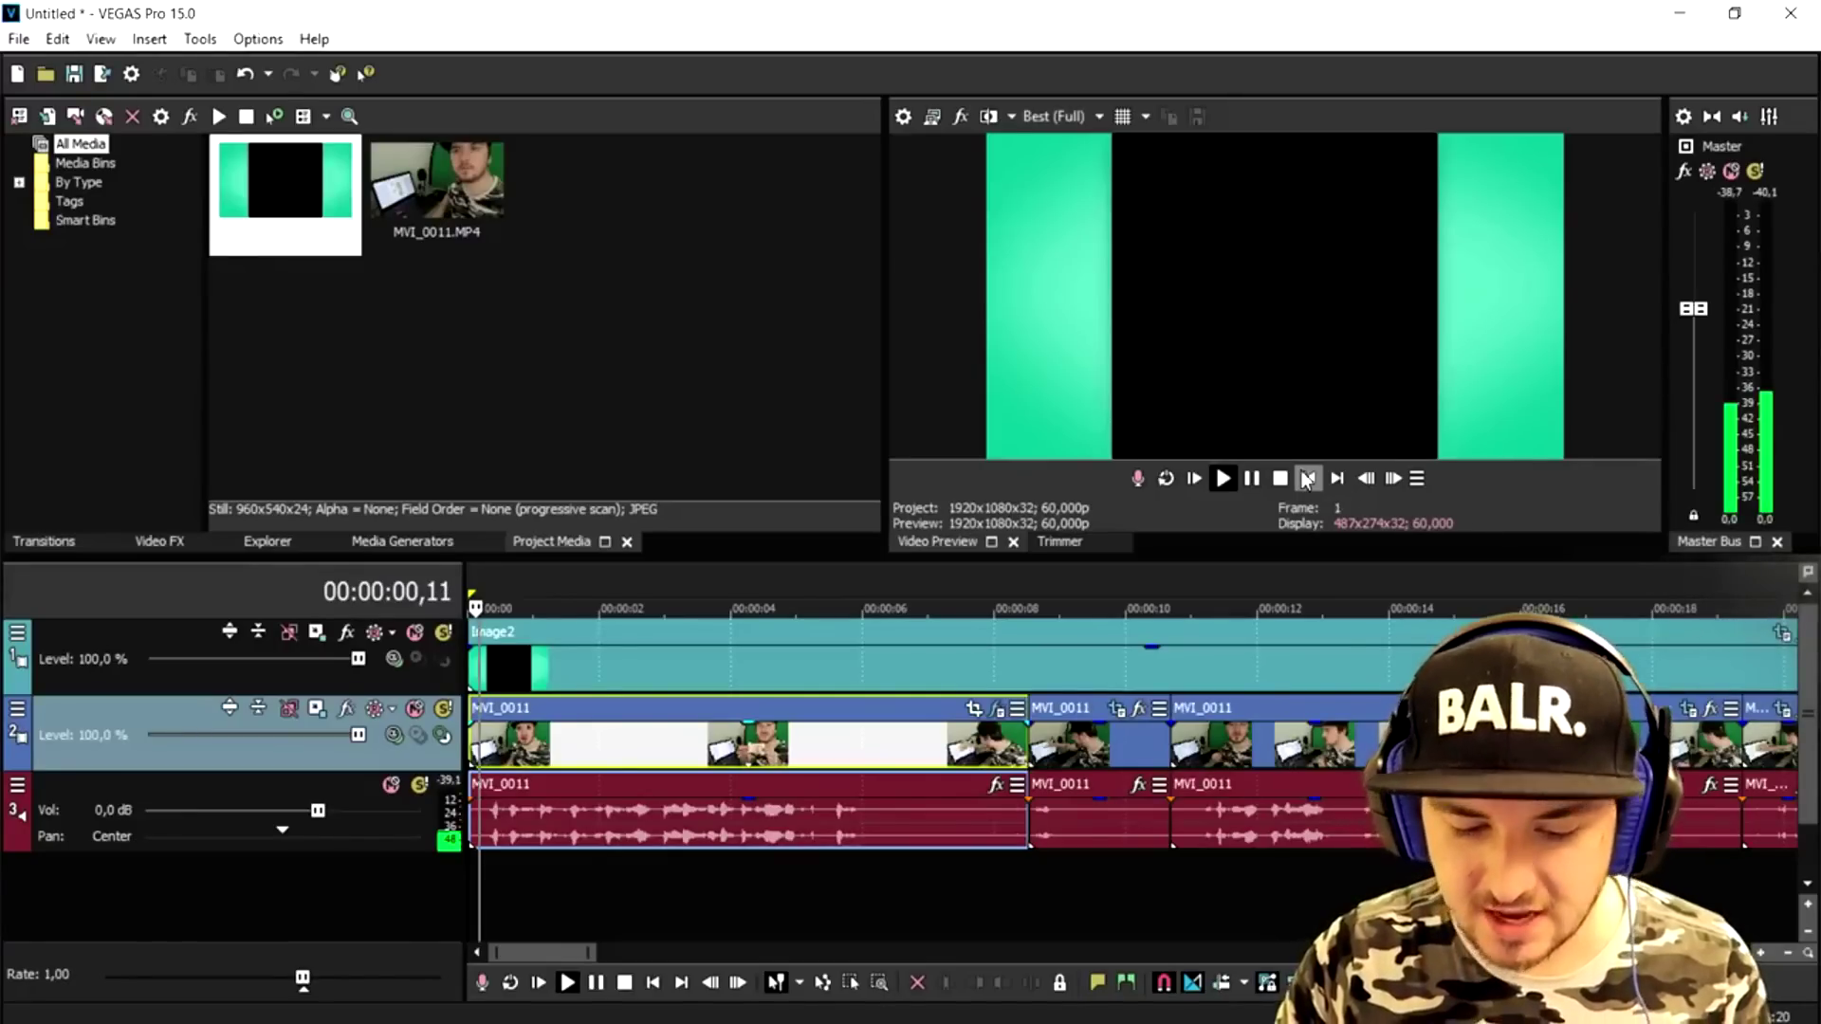
pyautogui.press('space')
pyautogui.scroll(1, 802, 594)
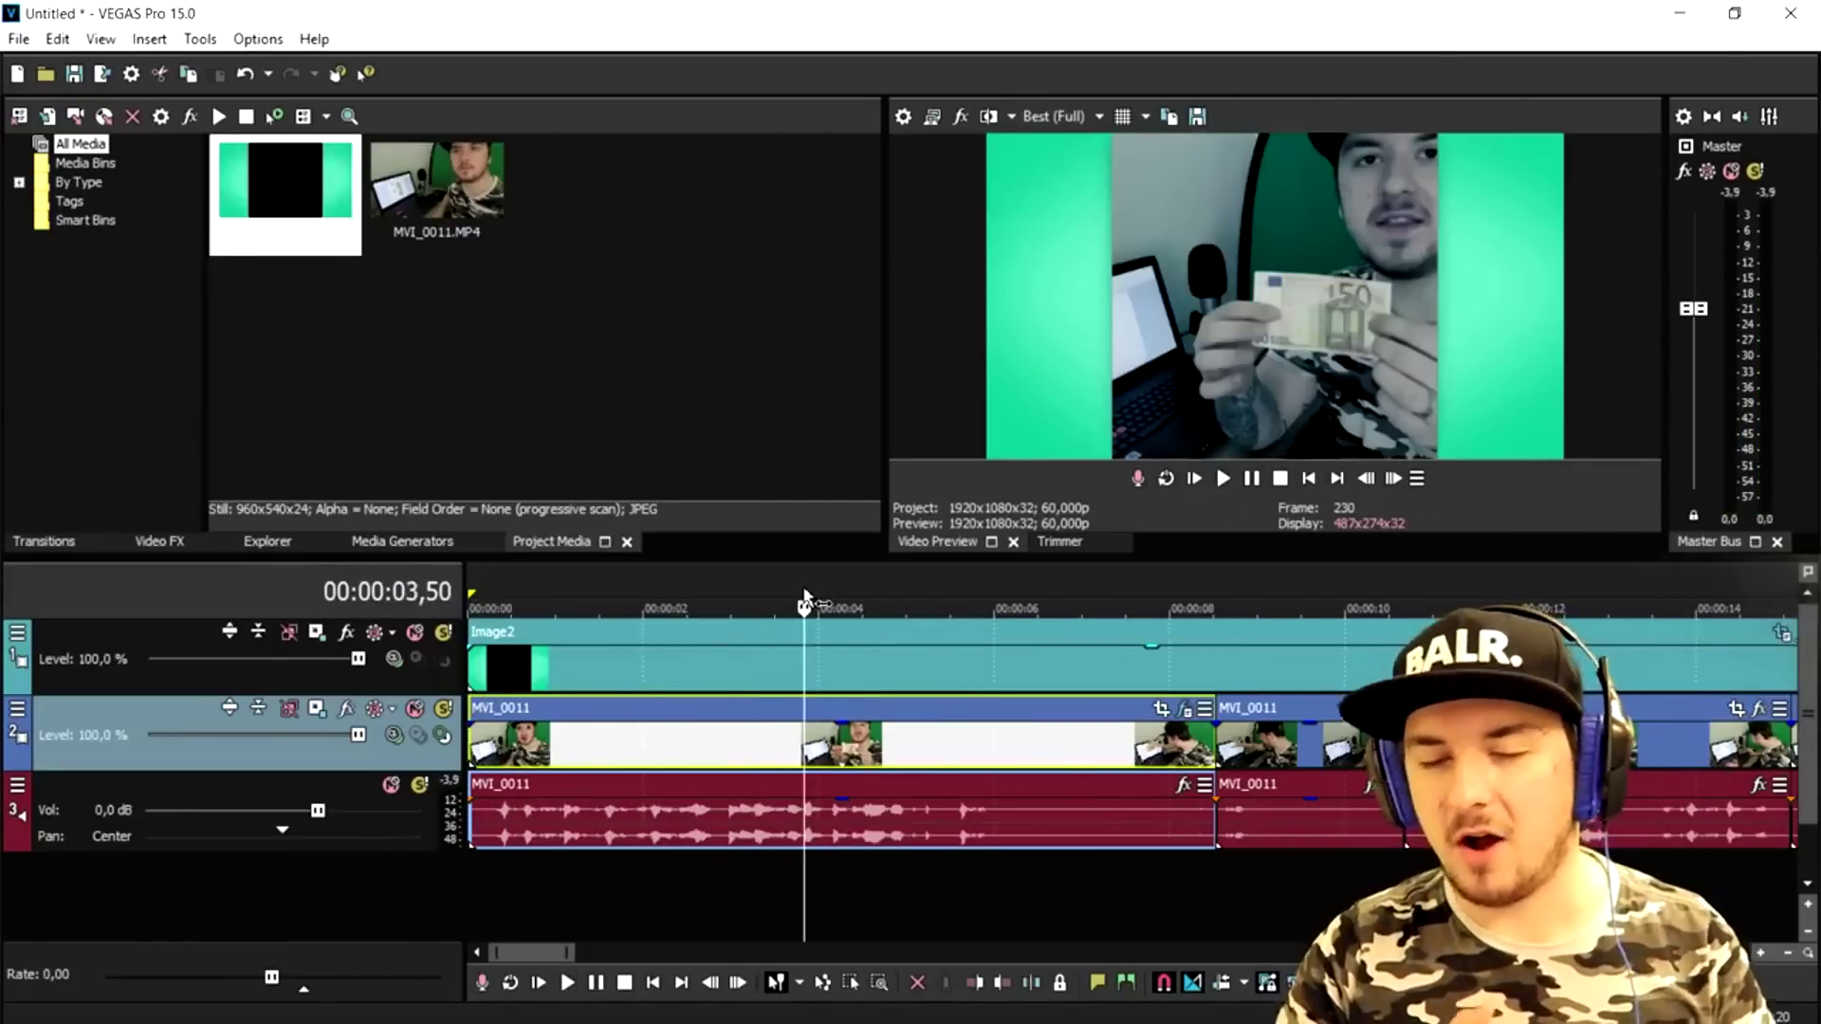